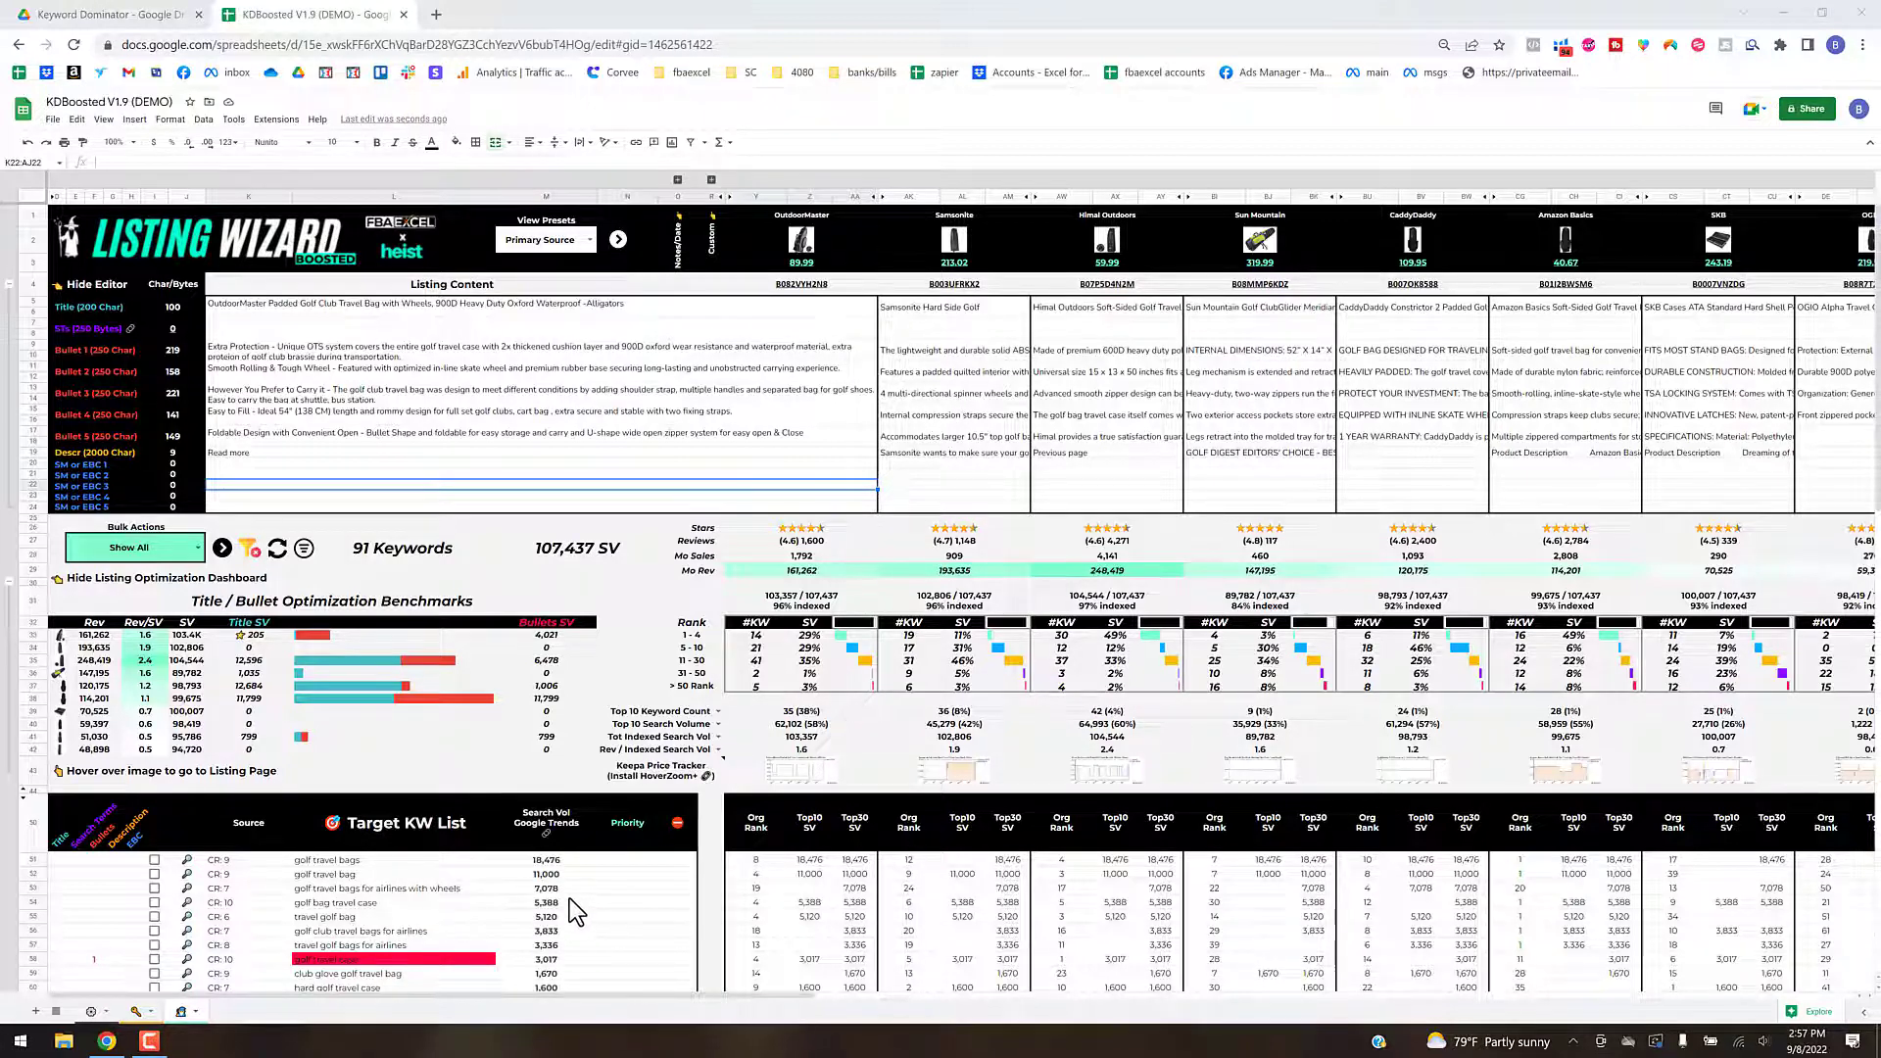
- Deselect the Search Query Report, ST Impression Share, Advertised Products, Search Term Report and Brand Analytics checkboxes under Amazon Data Sources
mouse_move(570, 898)
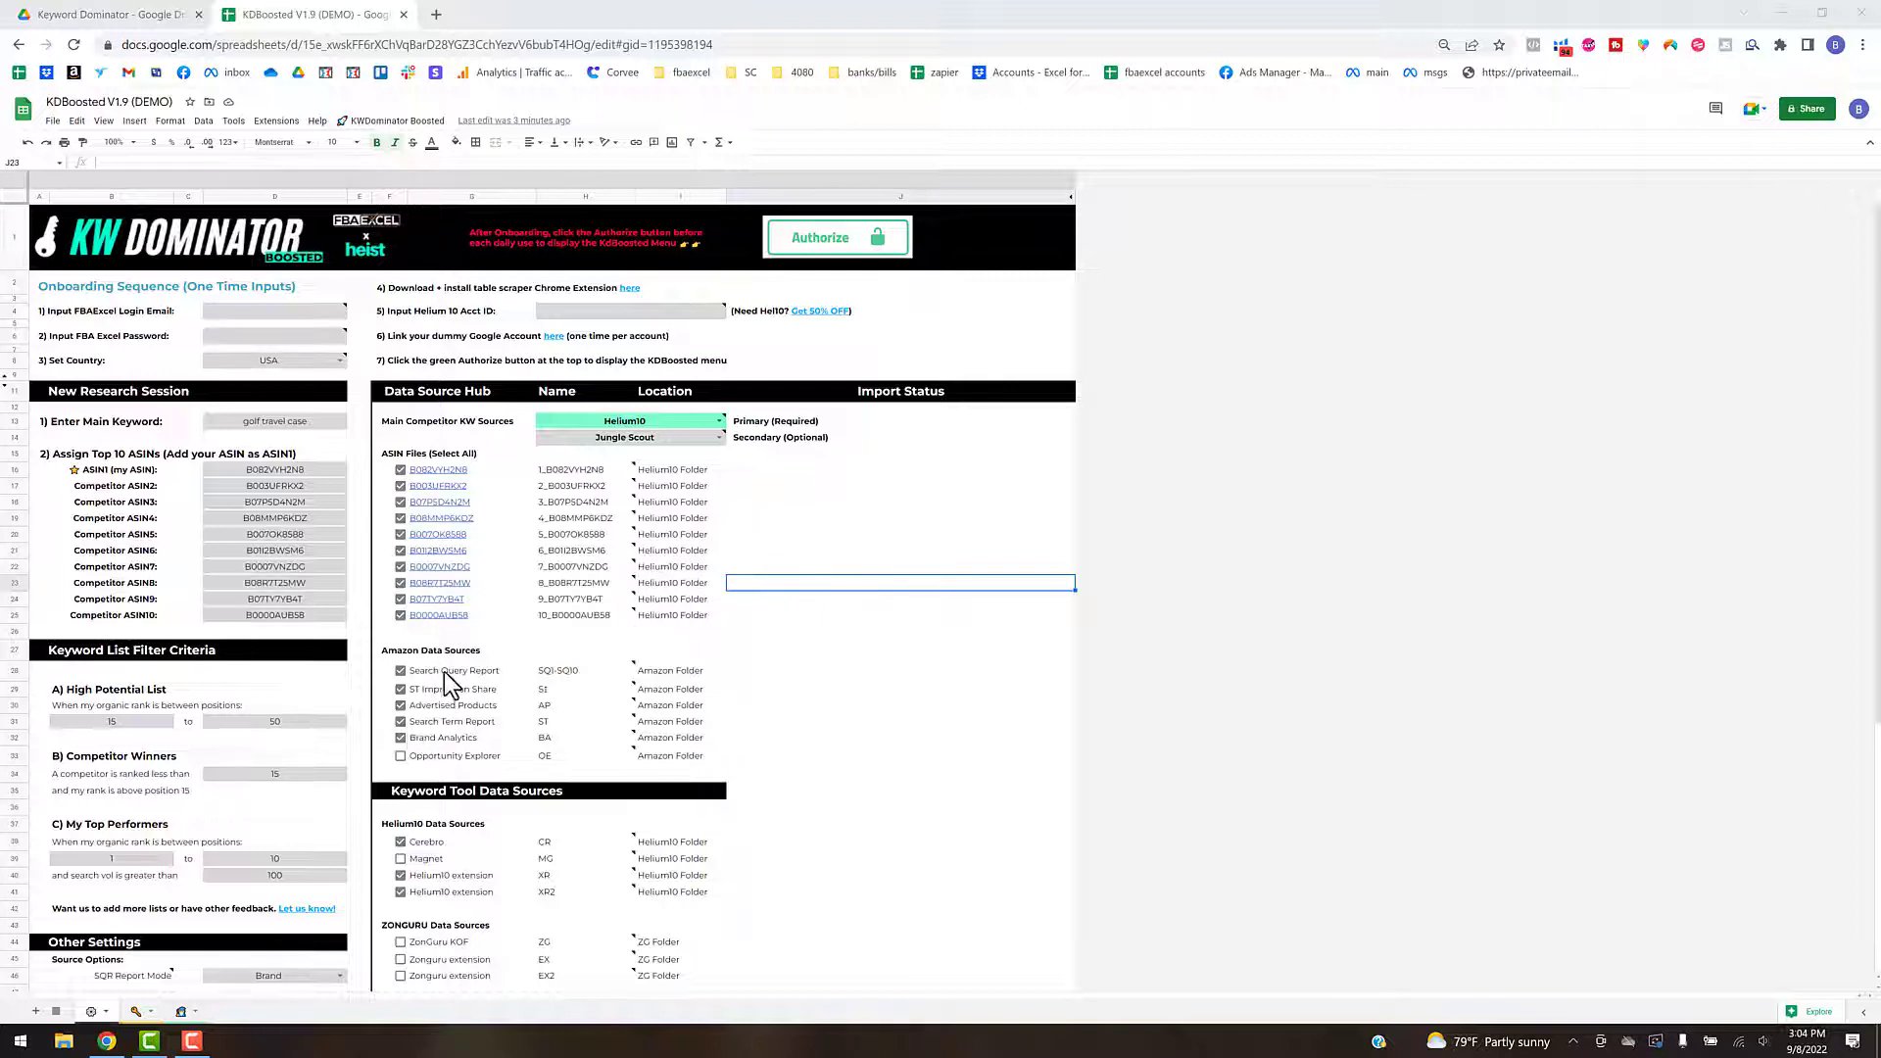
click(402, 672)
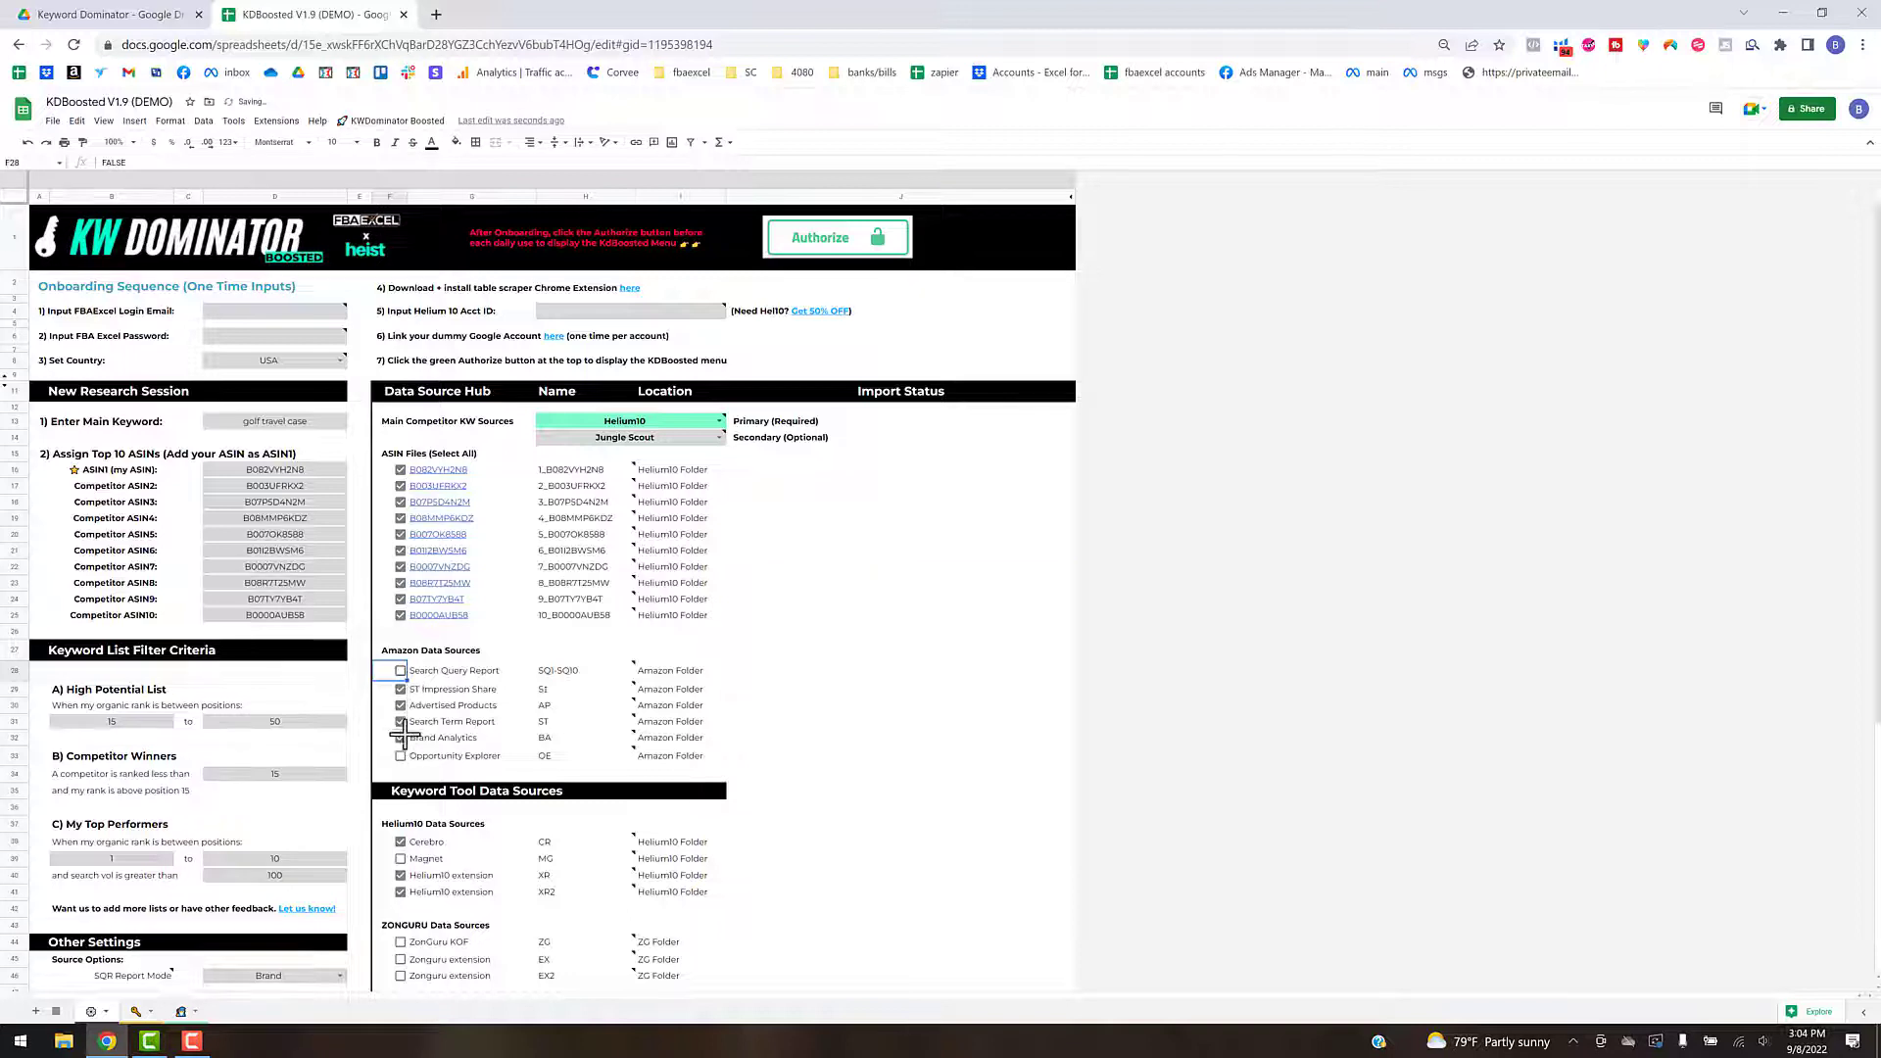
drag(405, 733, 405, 743)
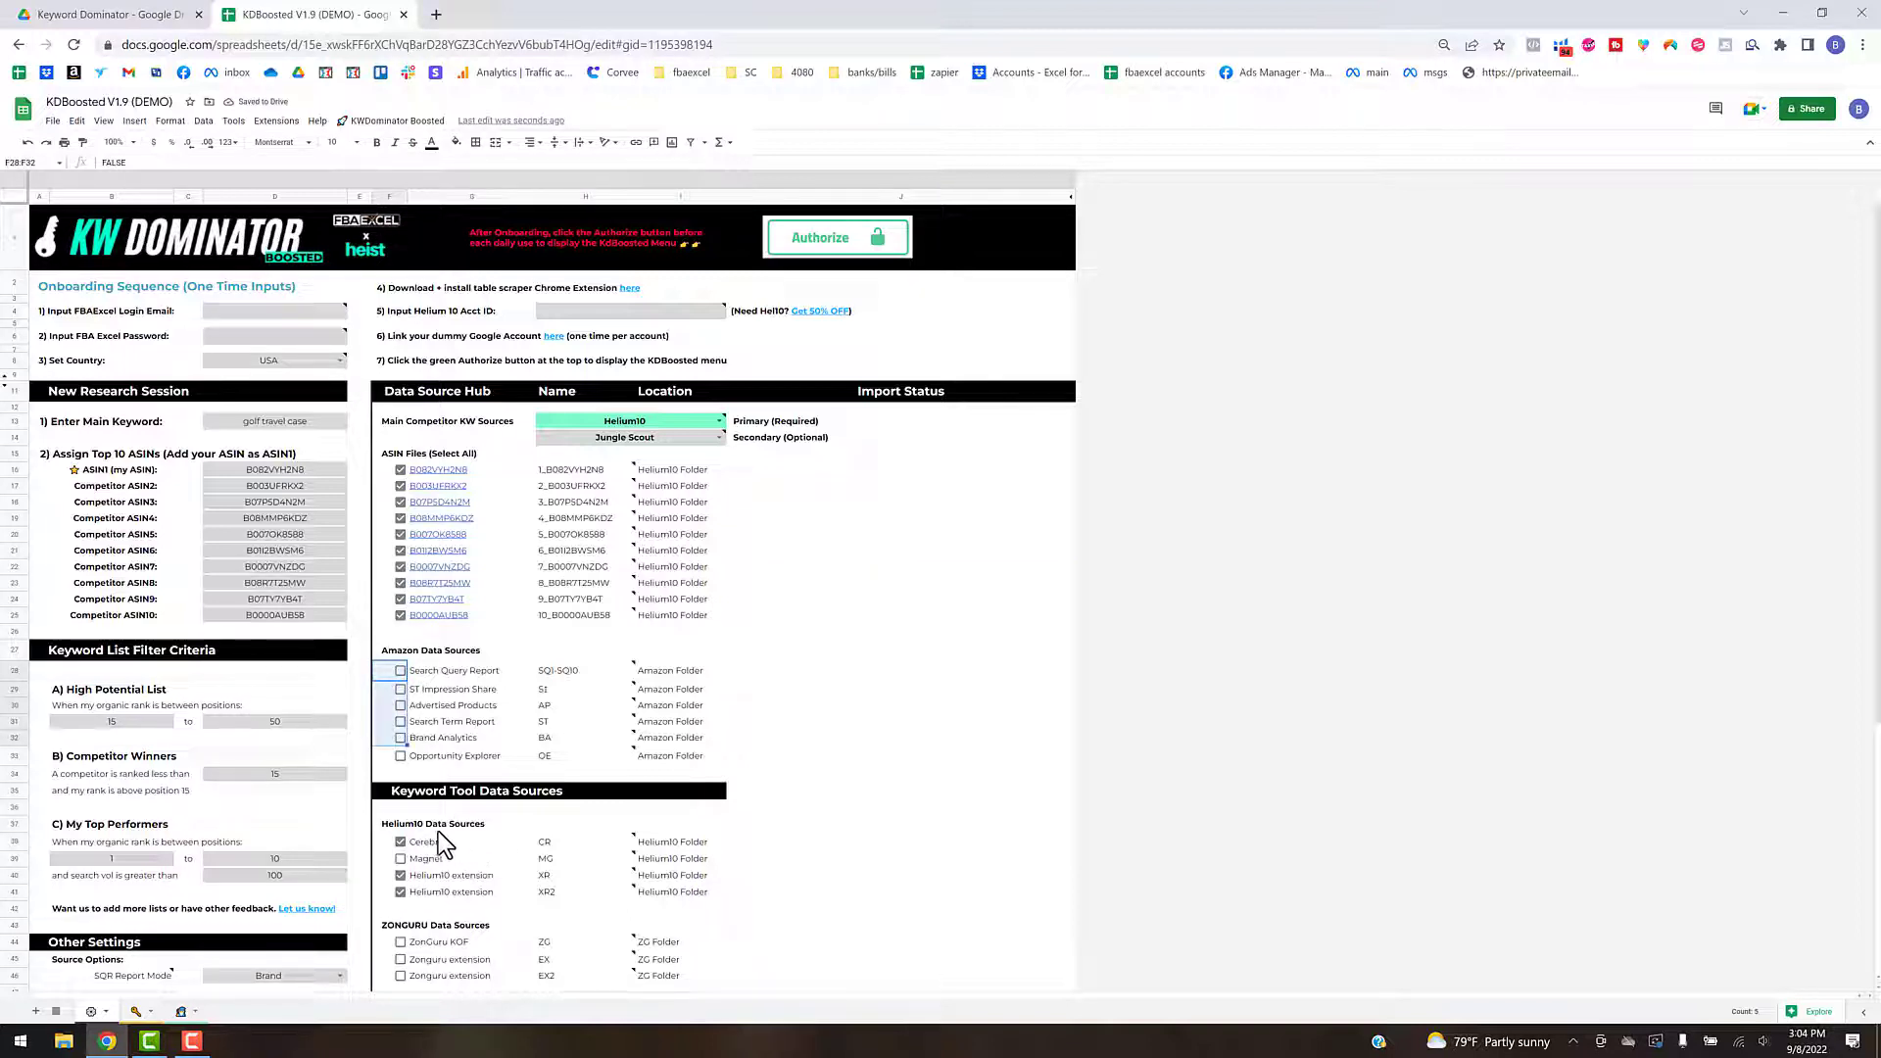
click(400, 841)
scroll(439, 833, down, 1)
scroll(439, 833, down, 4)
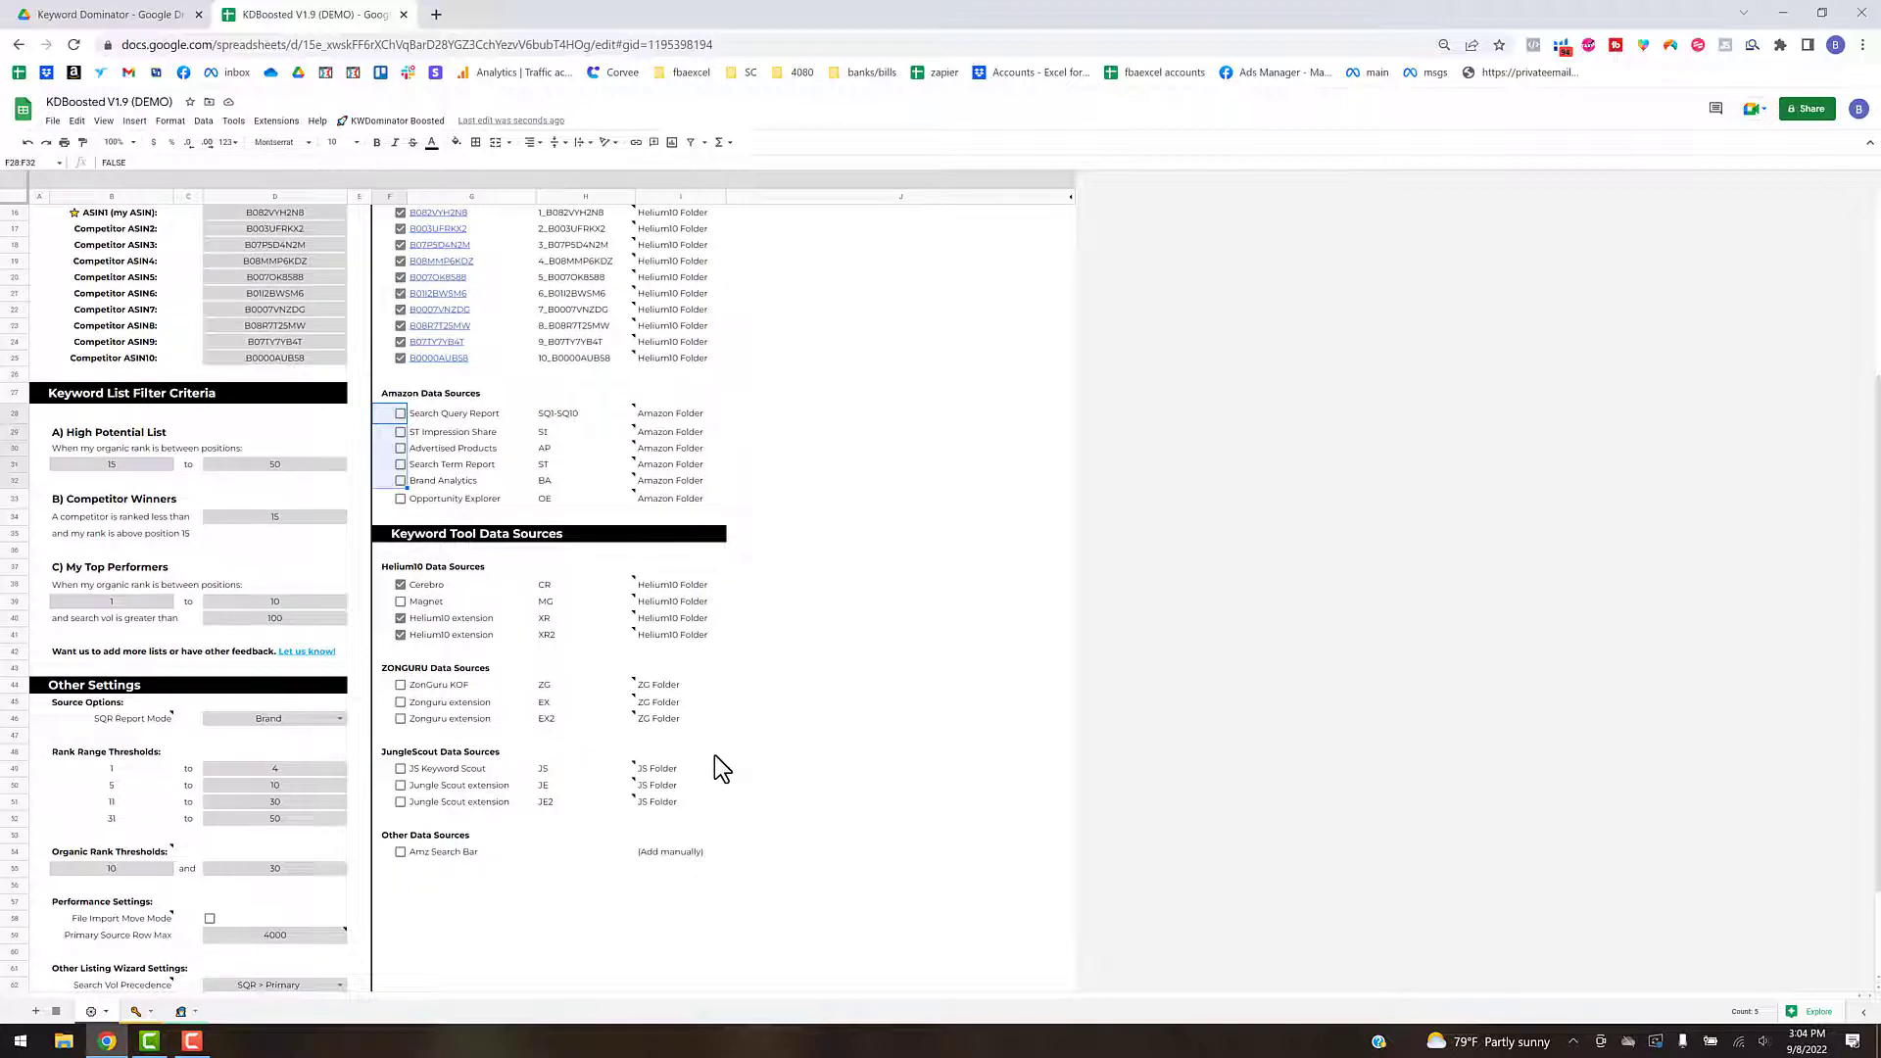
scroll(714, 756, up, 3)
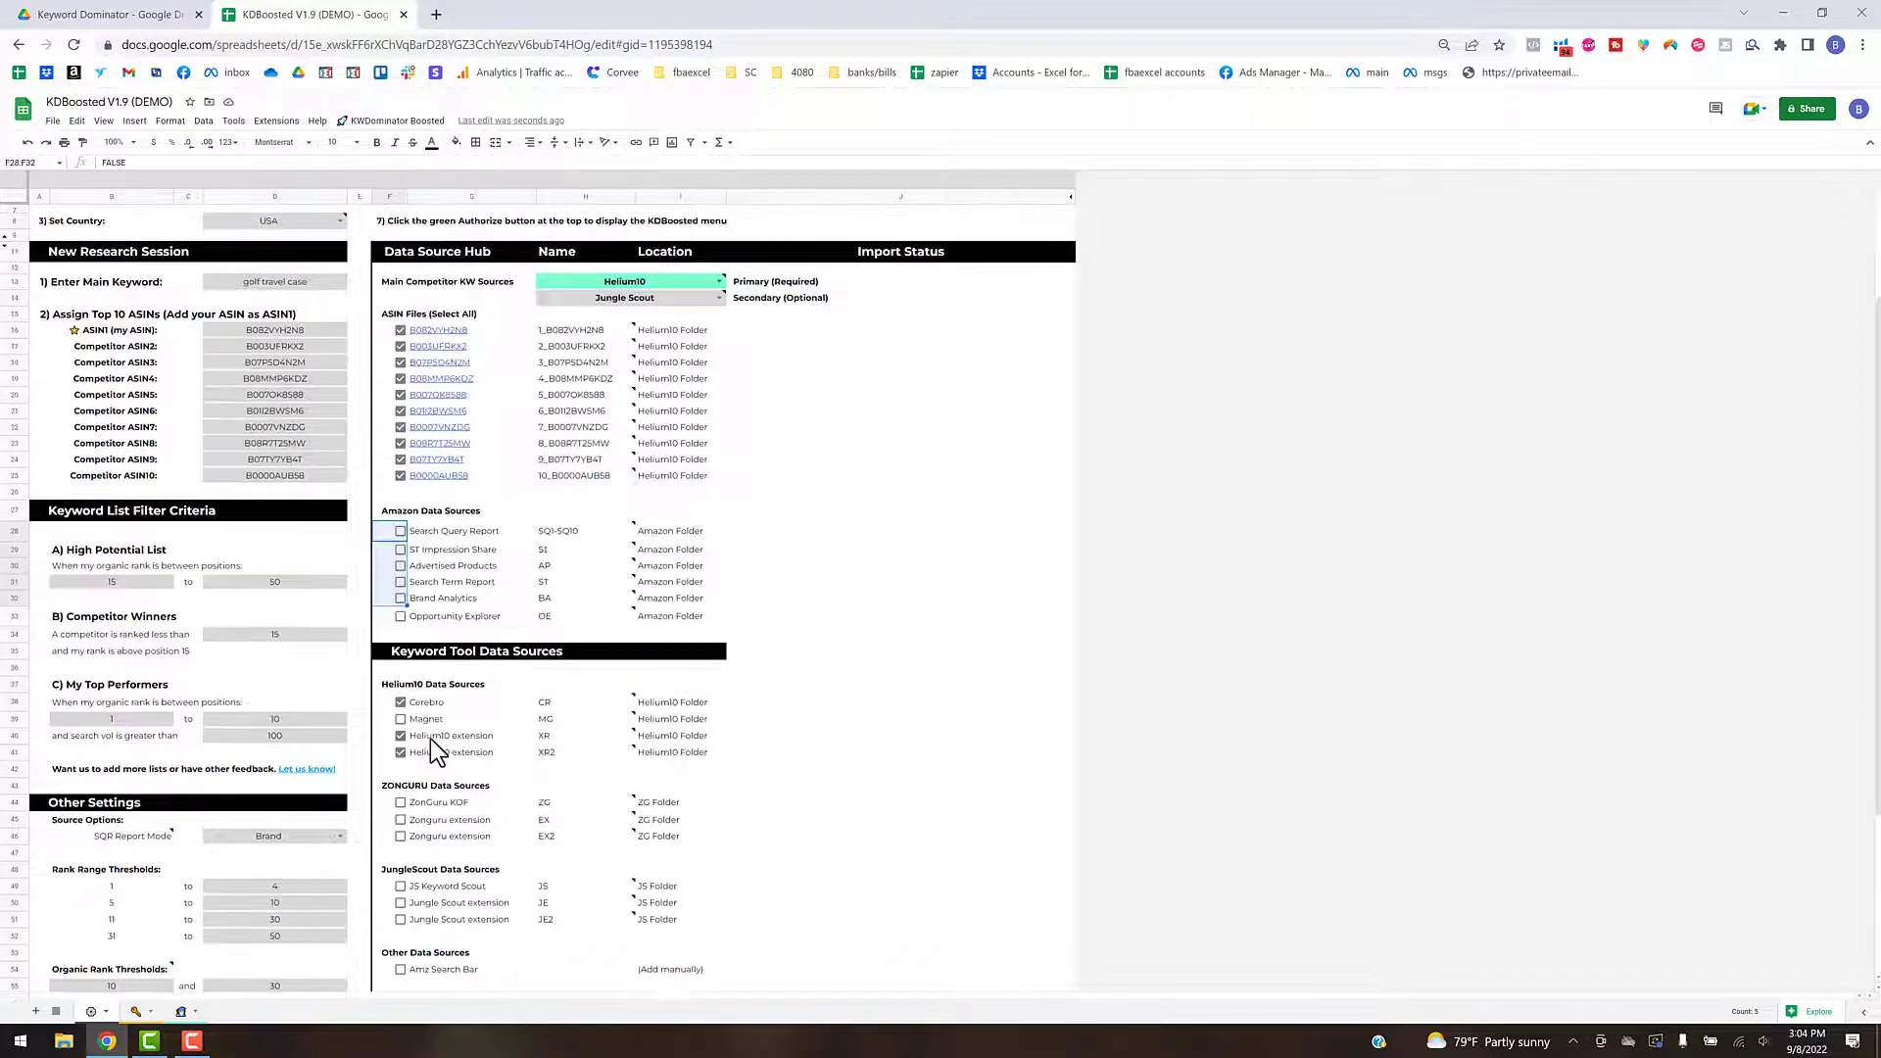
scroll(436, 752, up, 2)
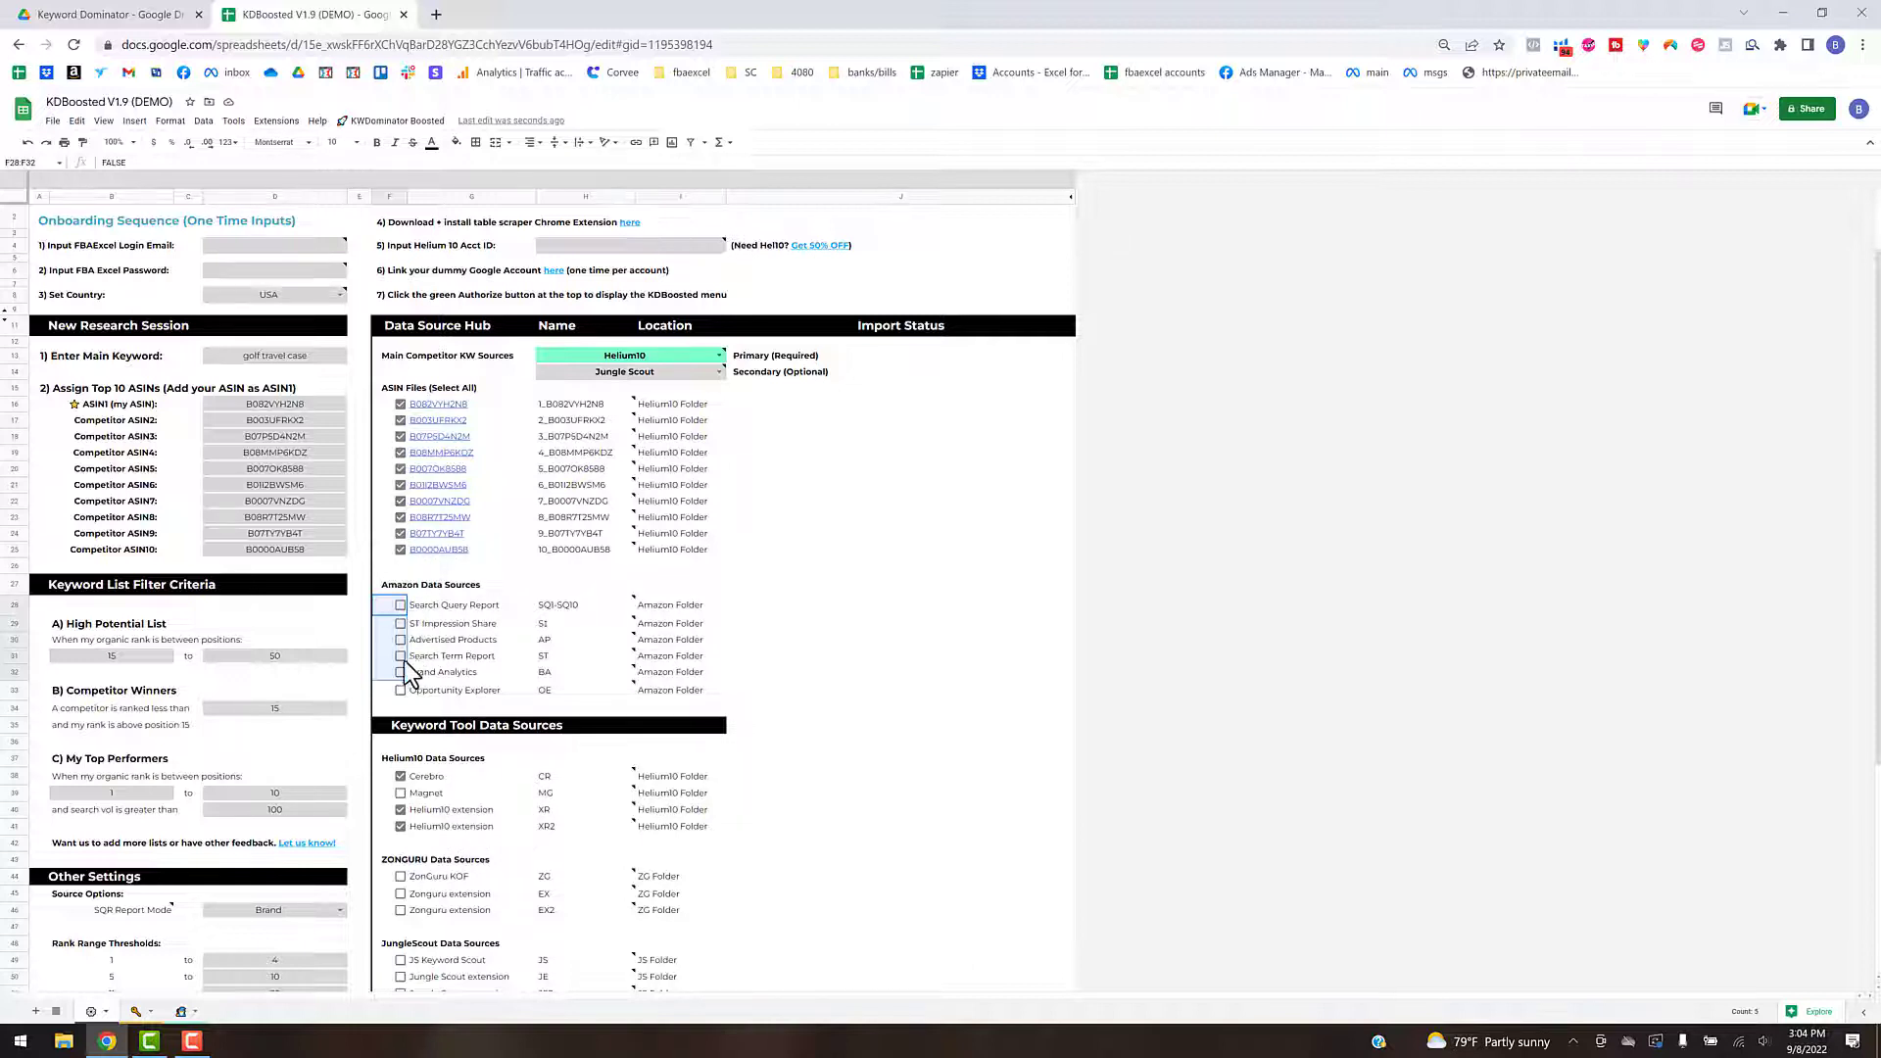
click(798, 639)
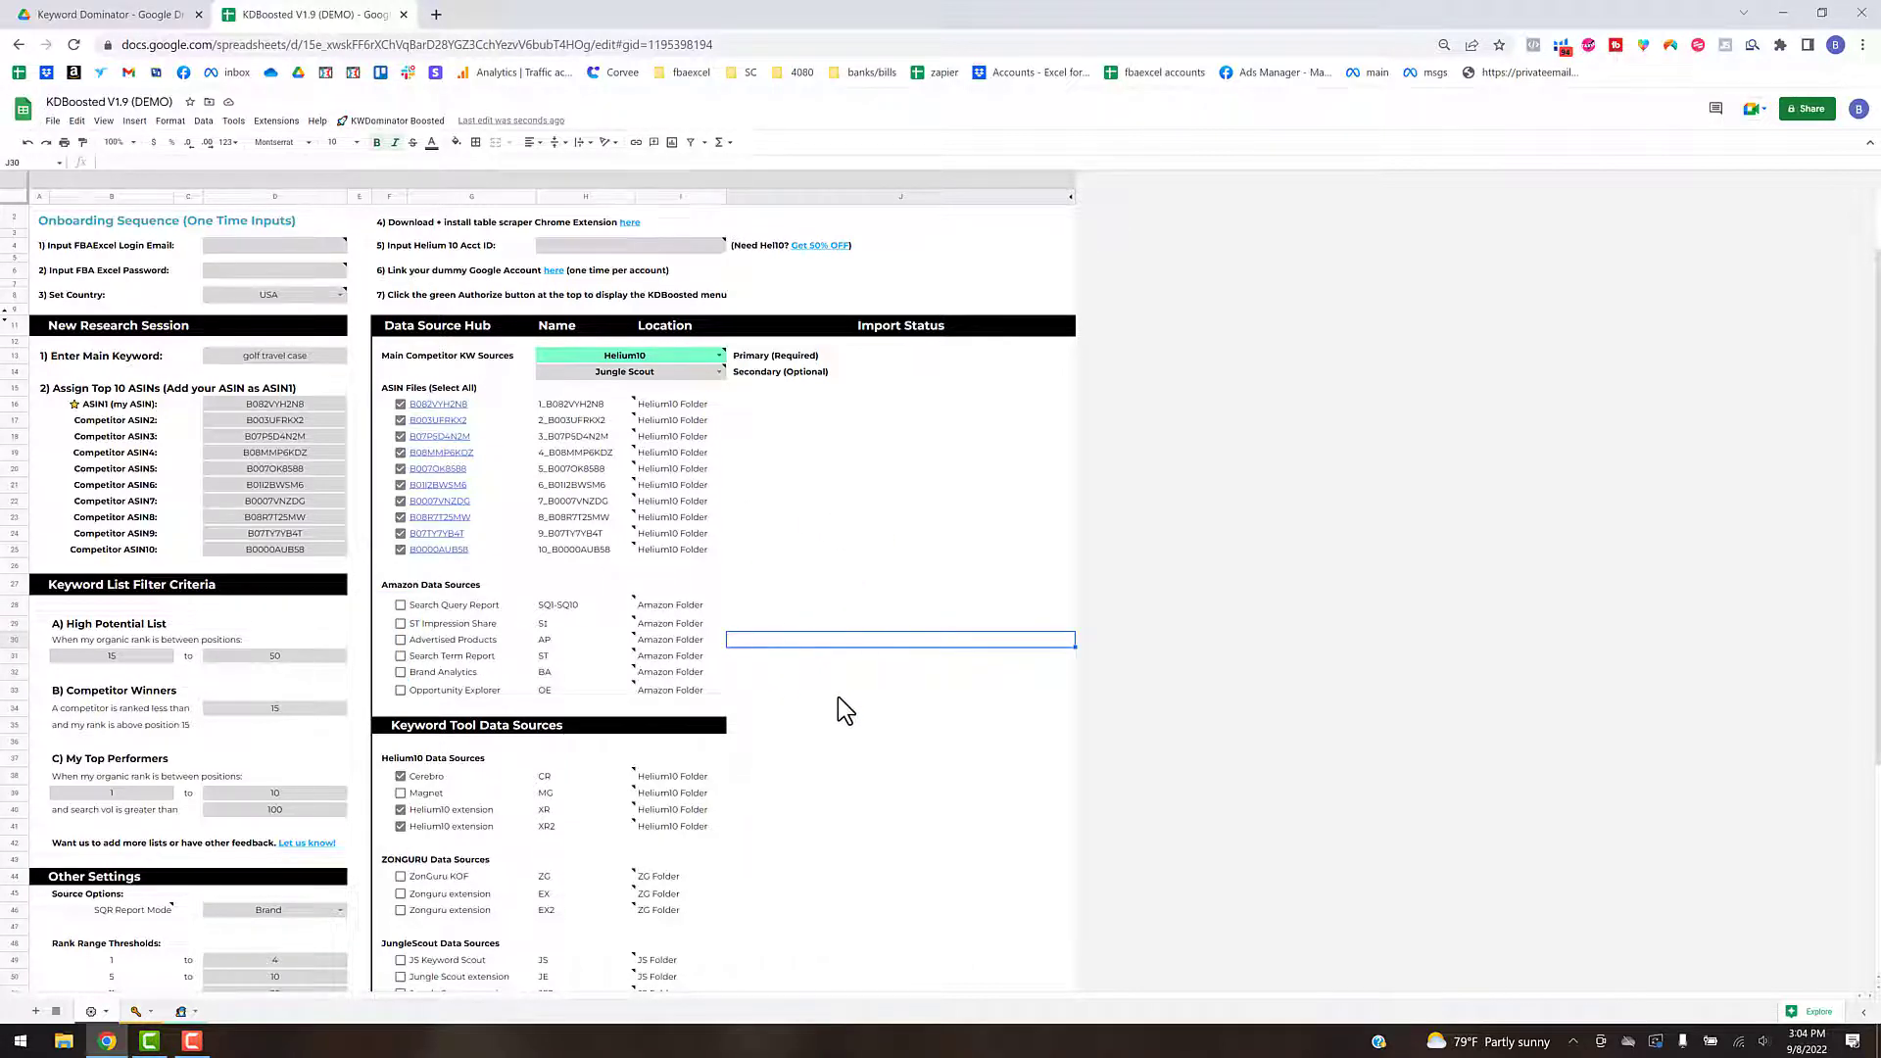
- Review the assigned top 10 ASINs and the options and notes for the primary and secondary competitor keyword sources
scroll(384, 408, up, 2)
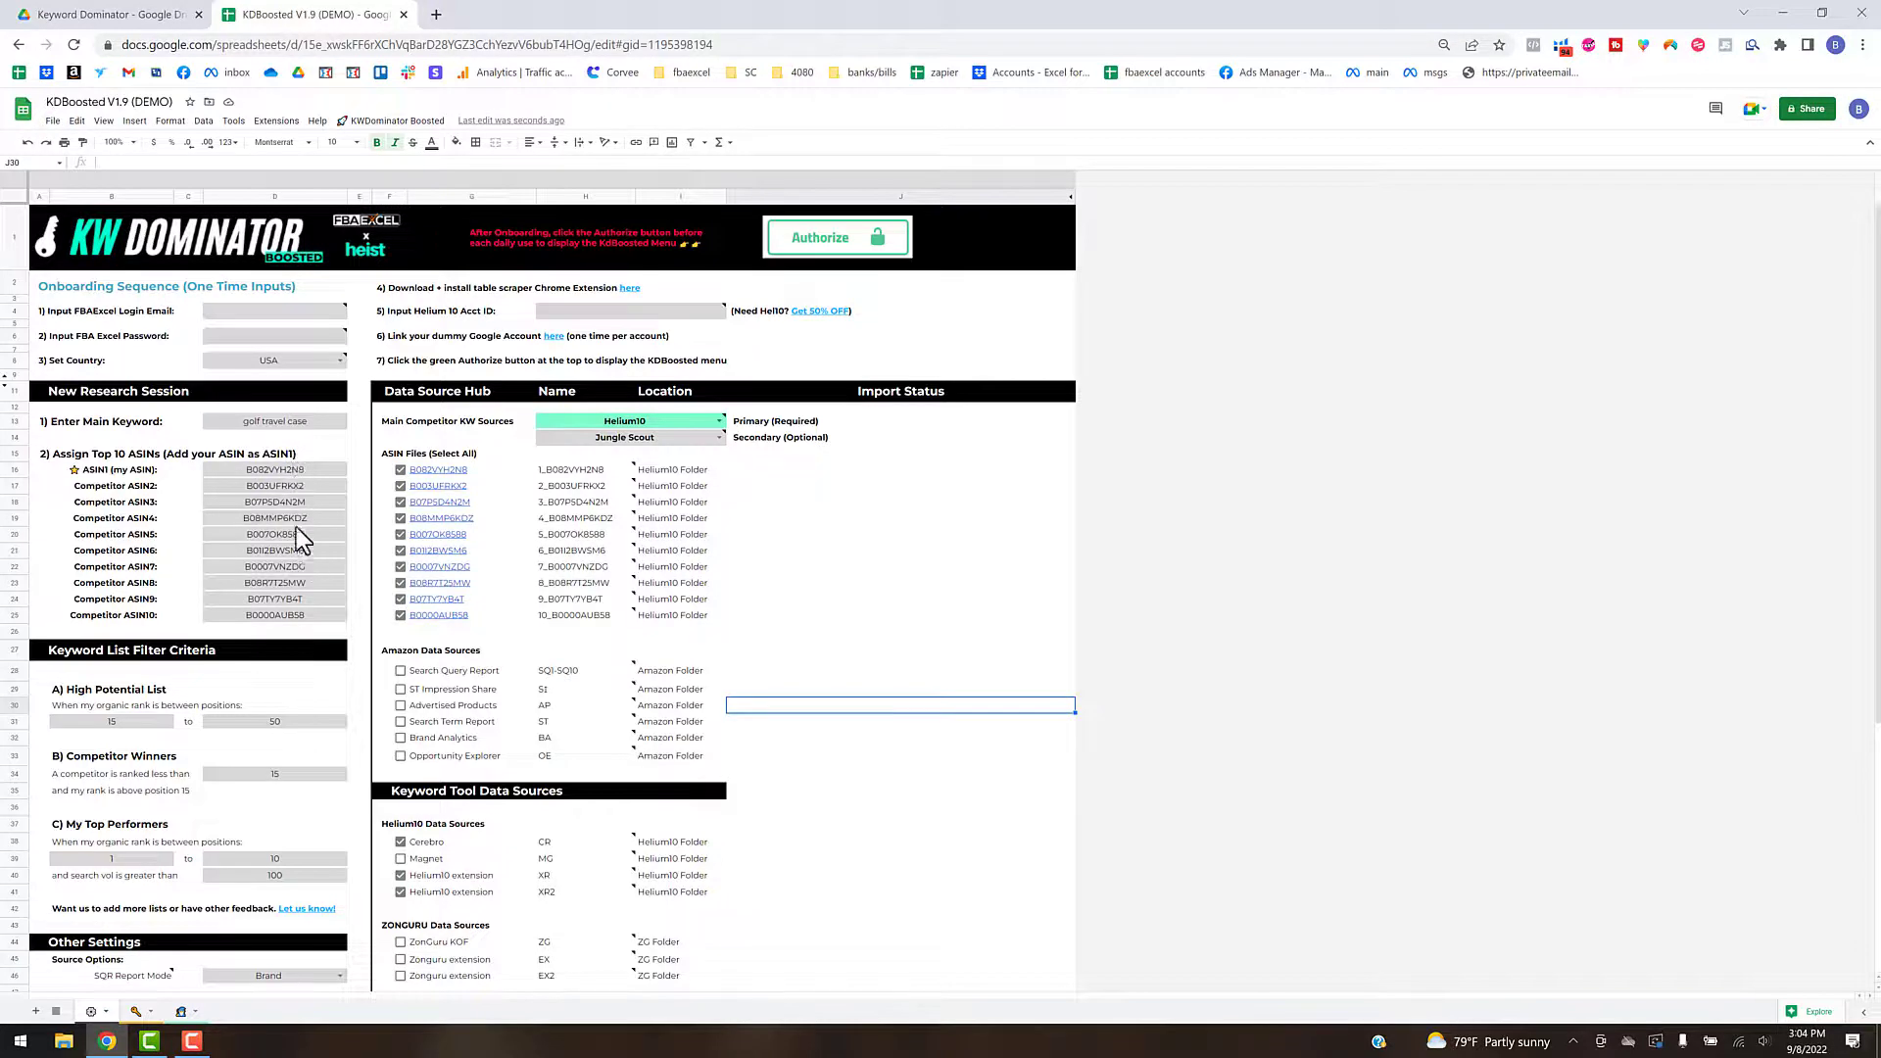
click(304, 467)
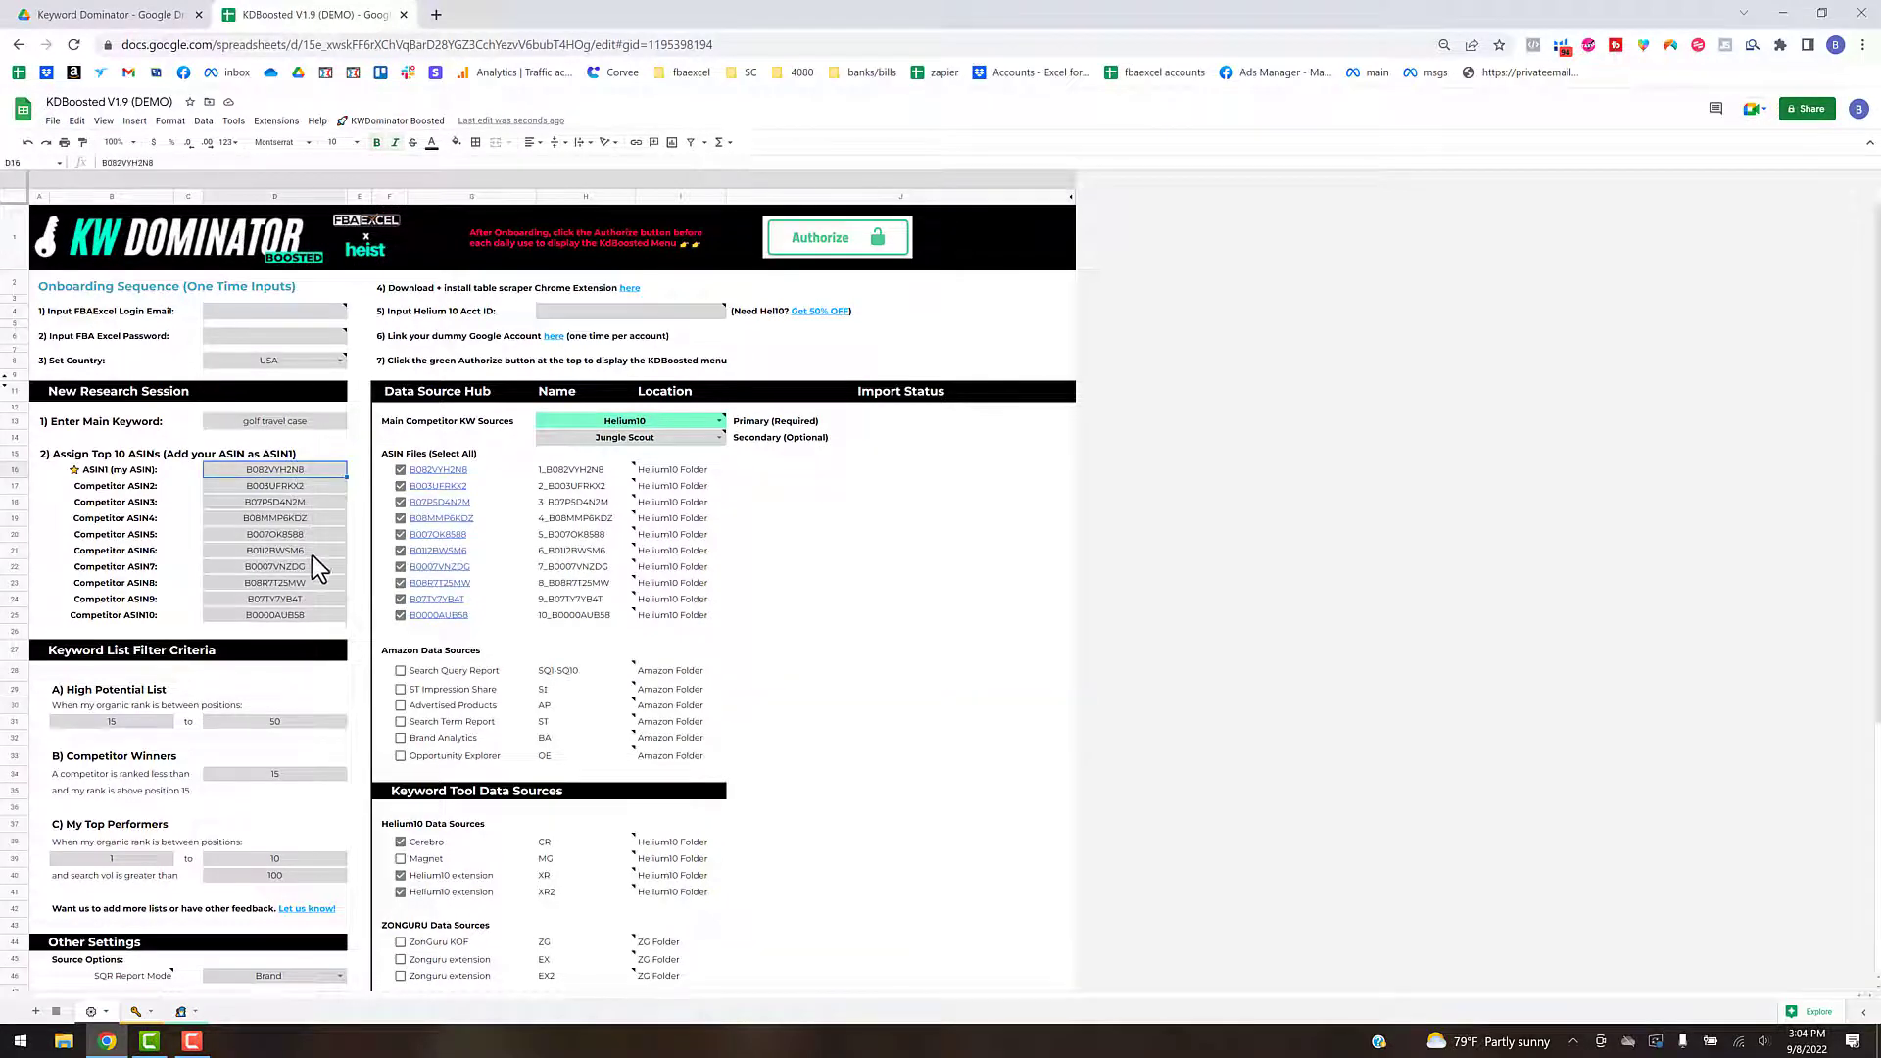
click(306, 612)
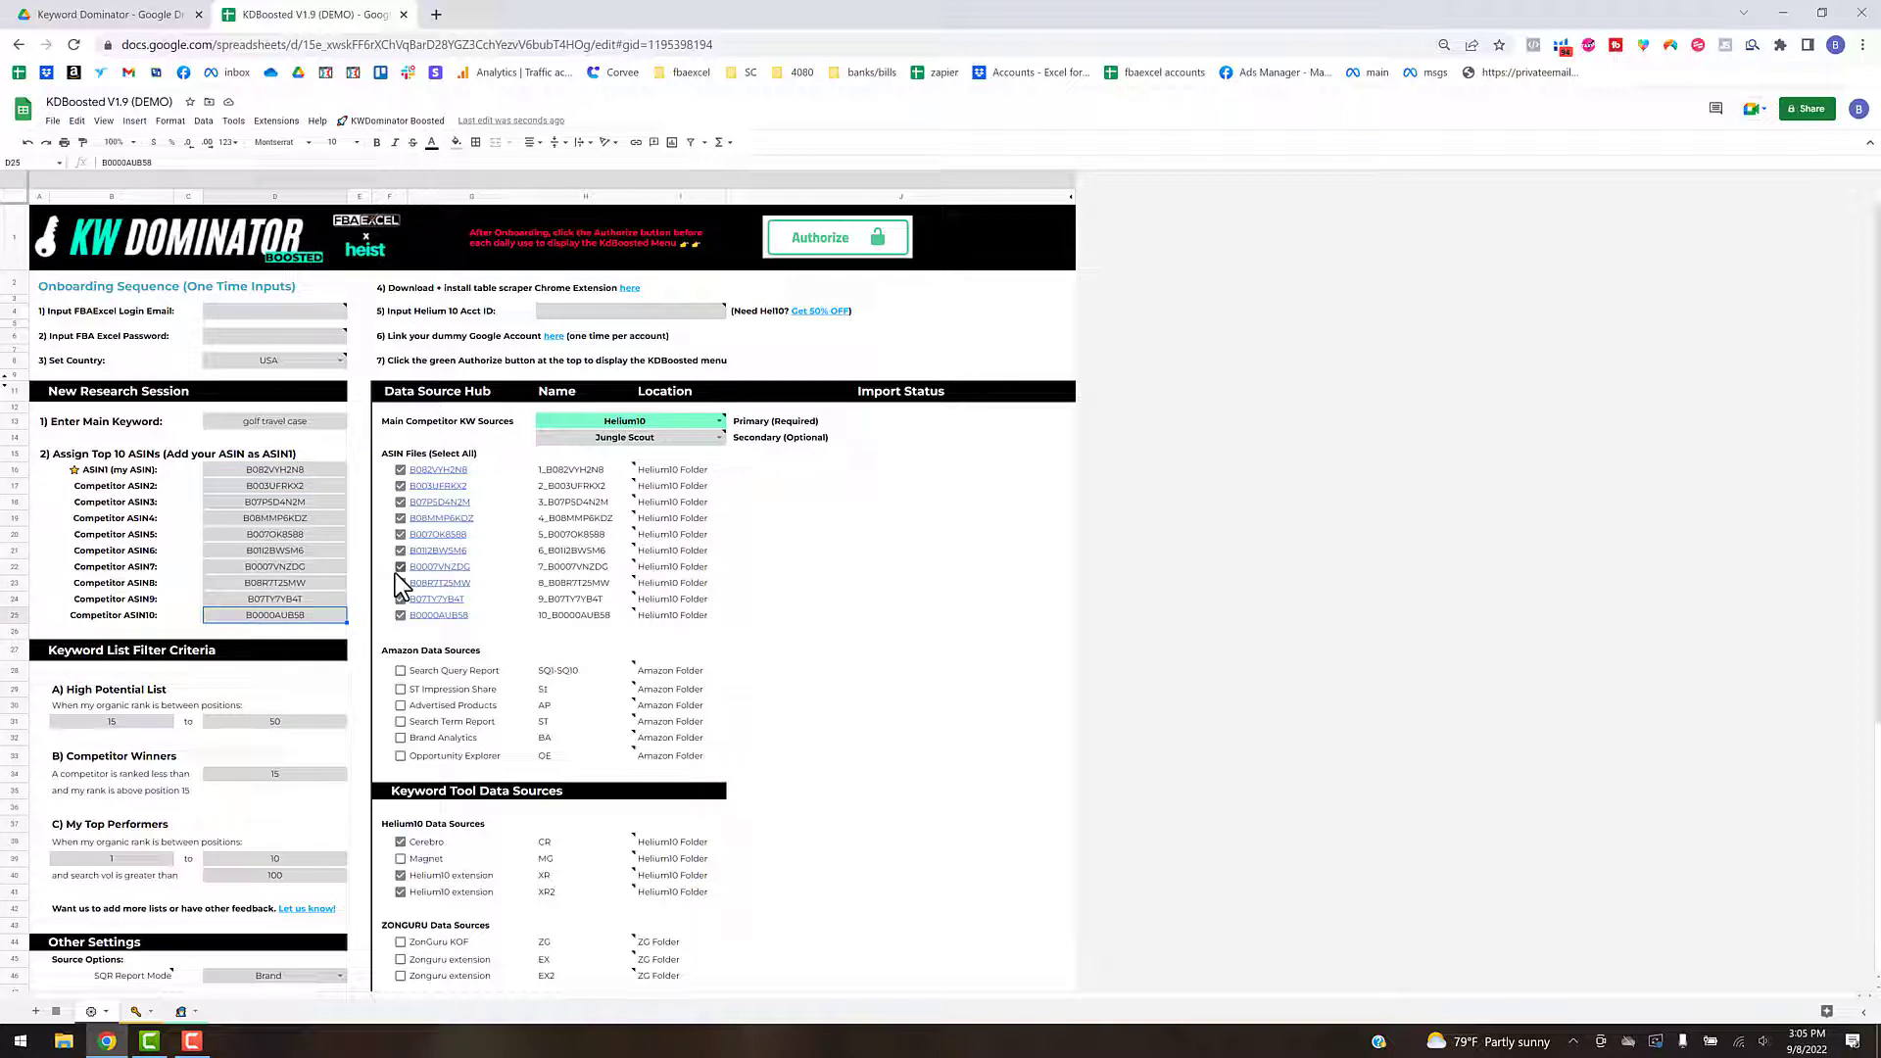
click(795, 519)
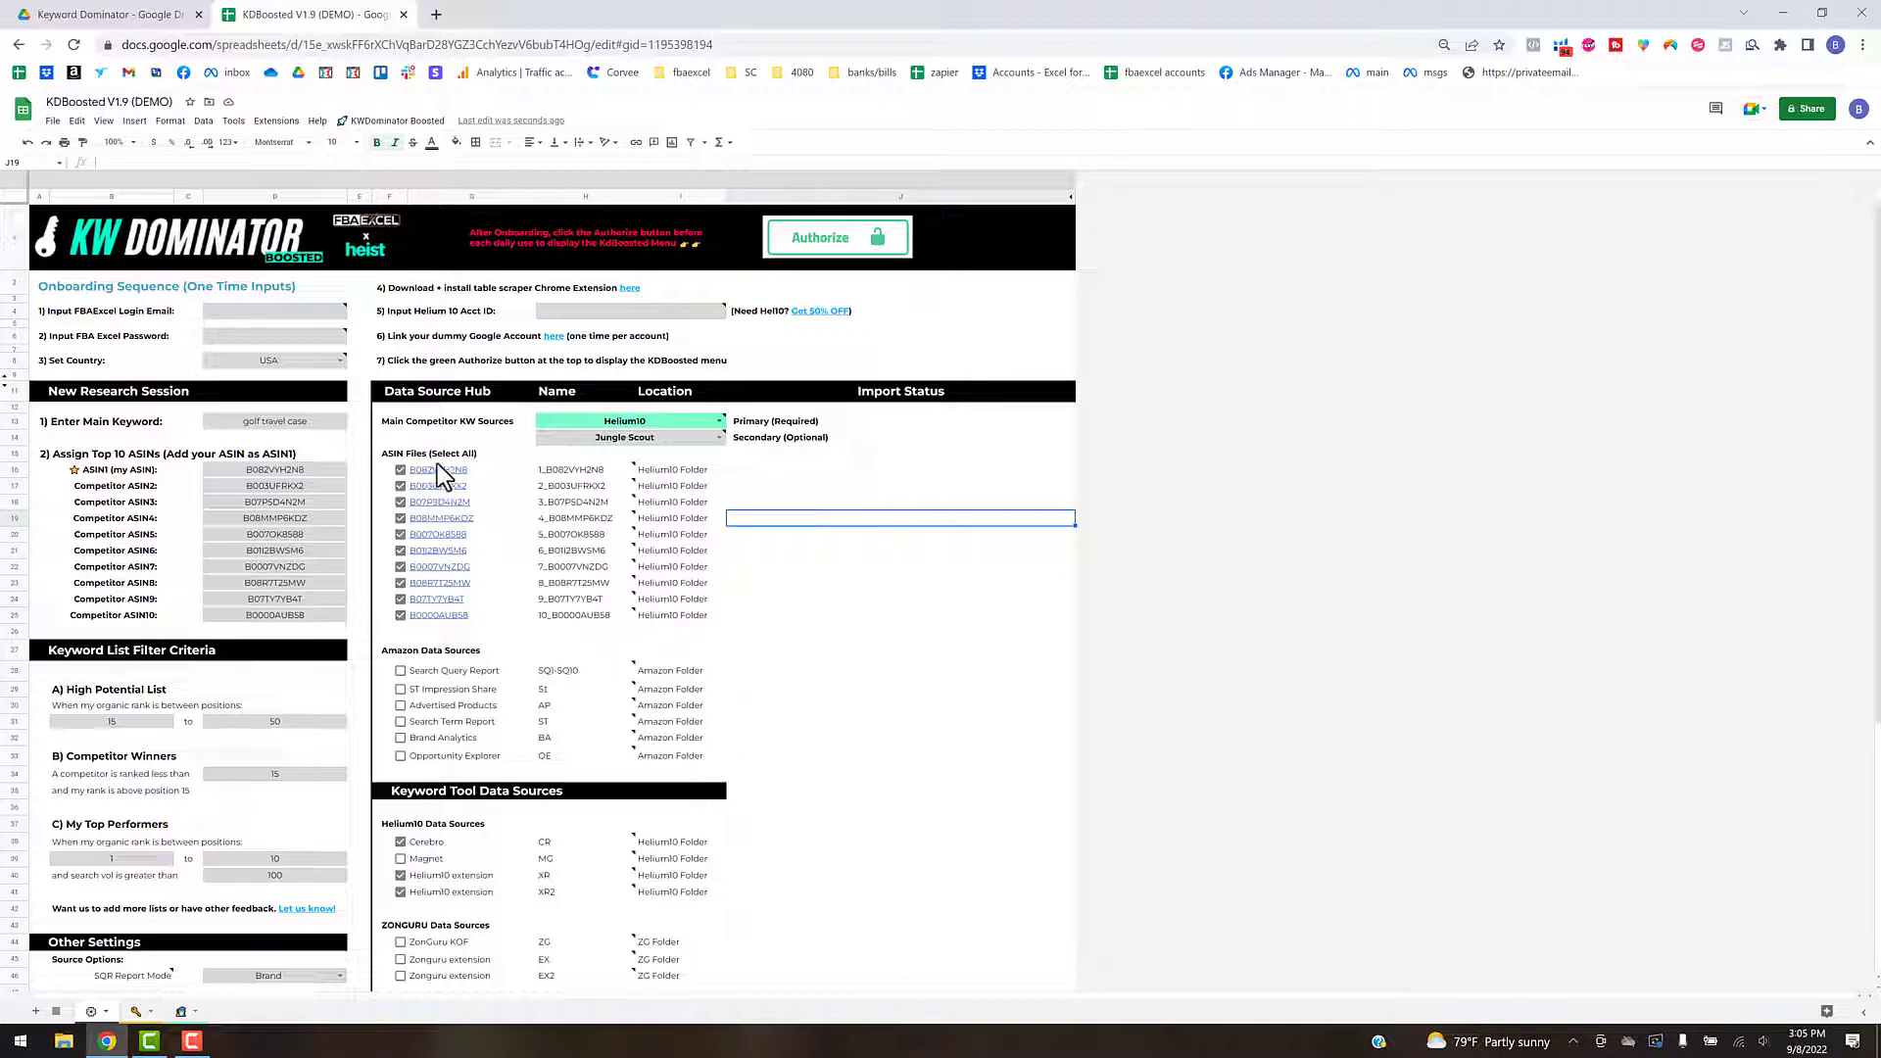
click(664, 425)
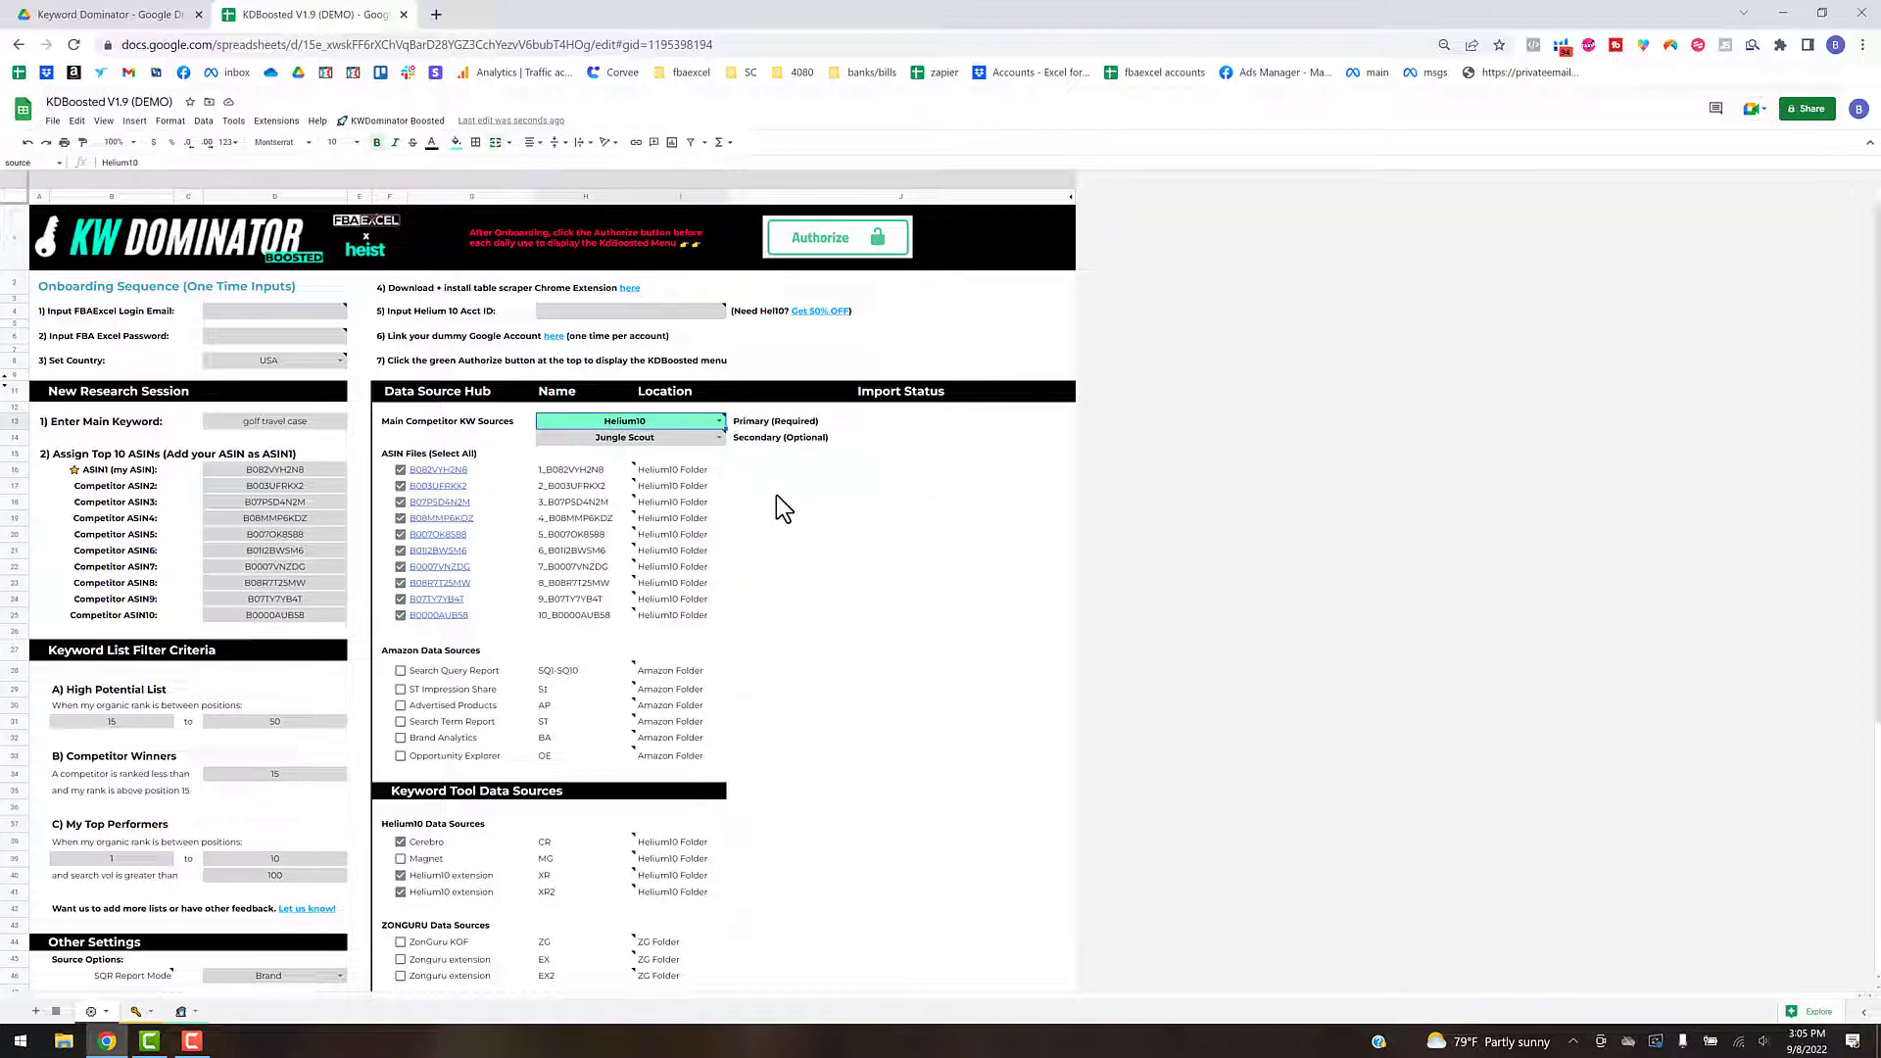
mouse_move(709, 421)
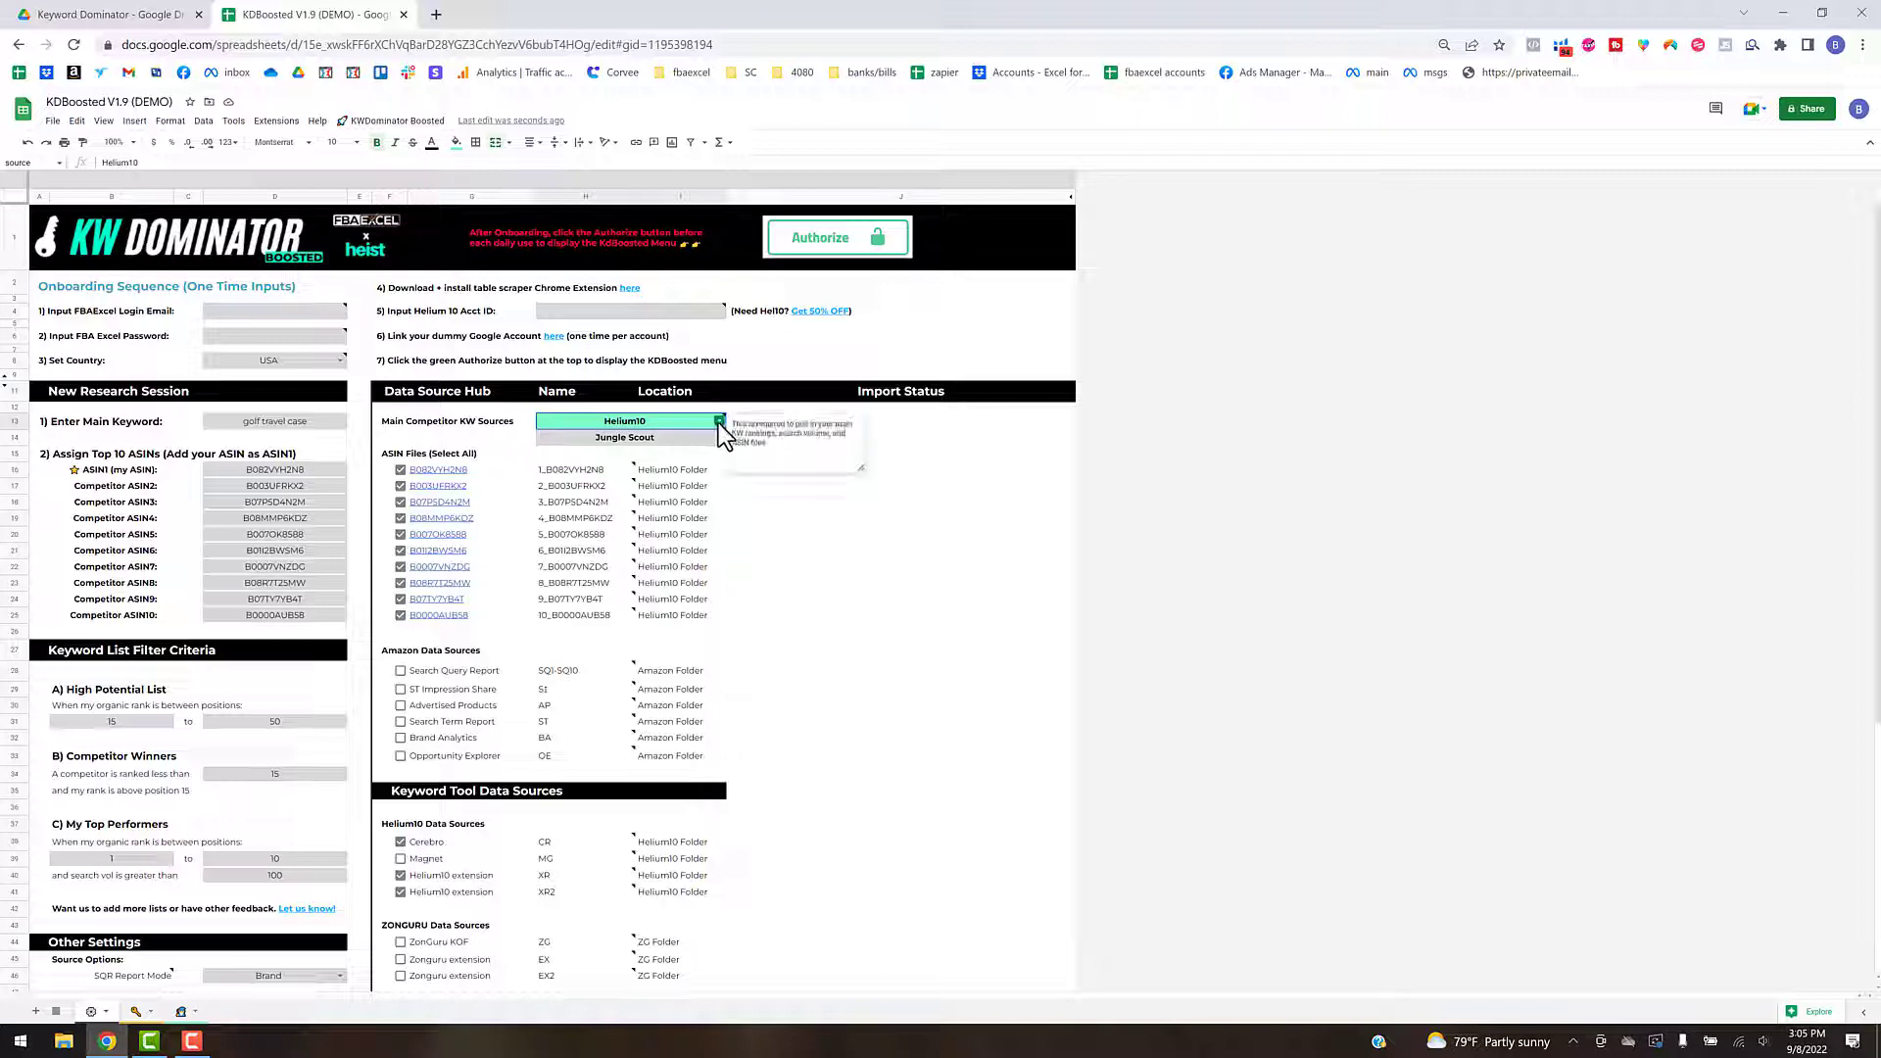
click(904, 521)
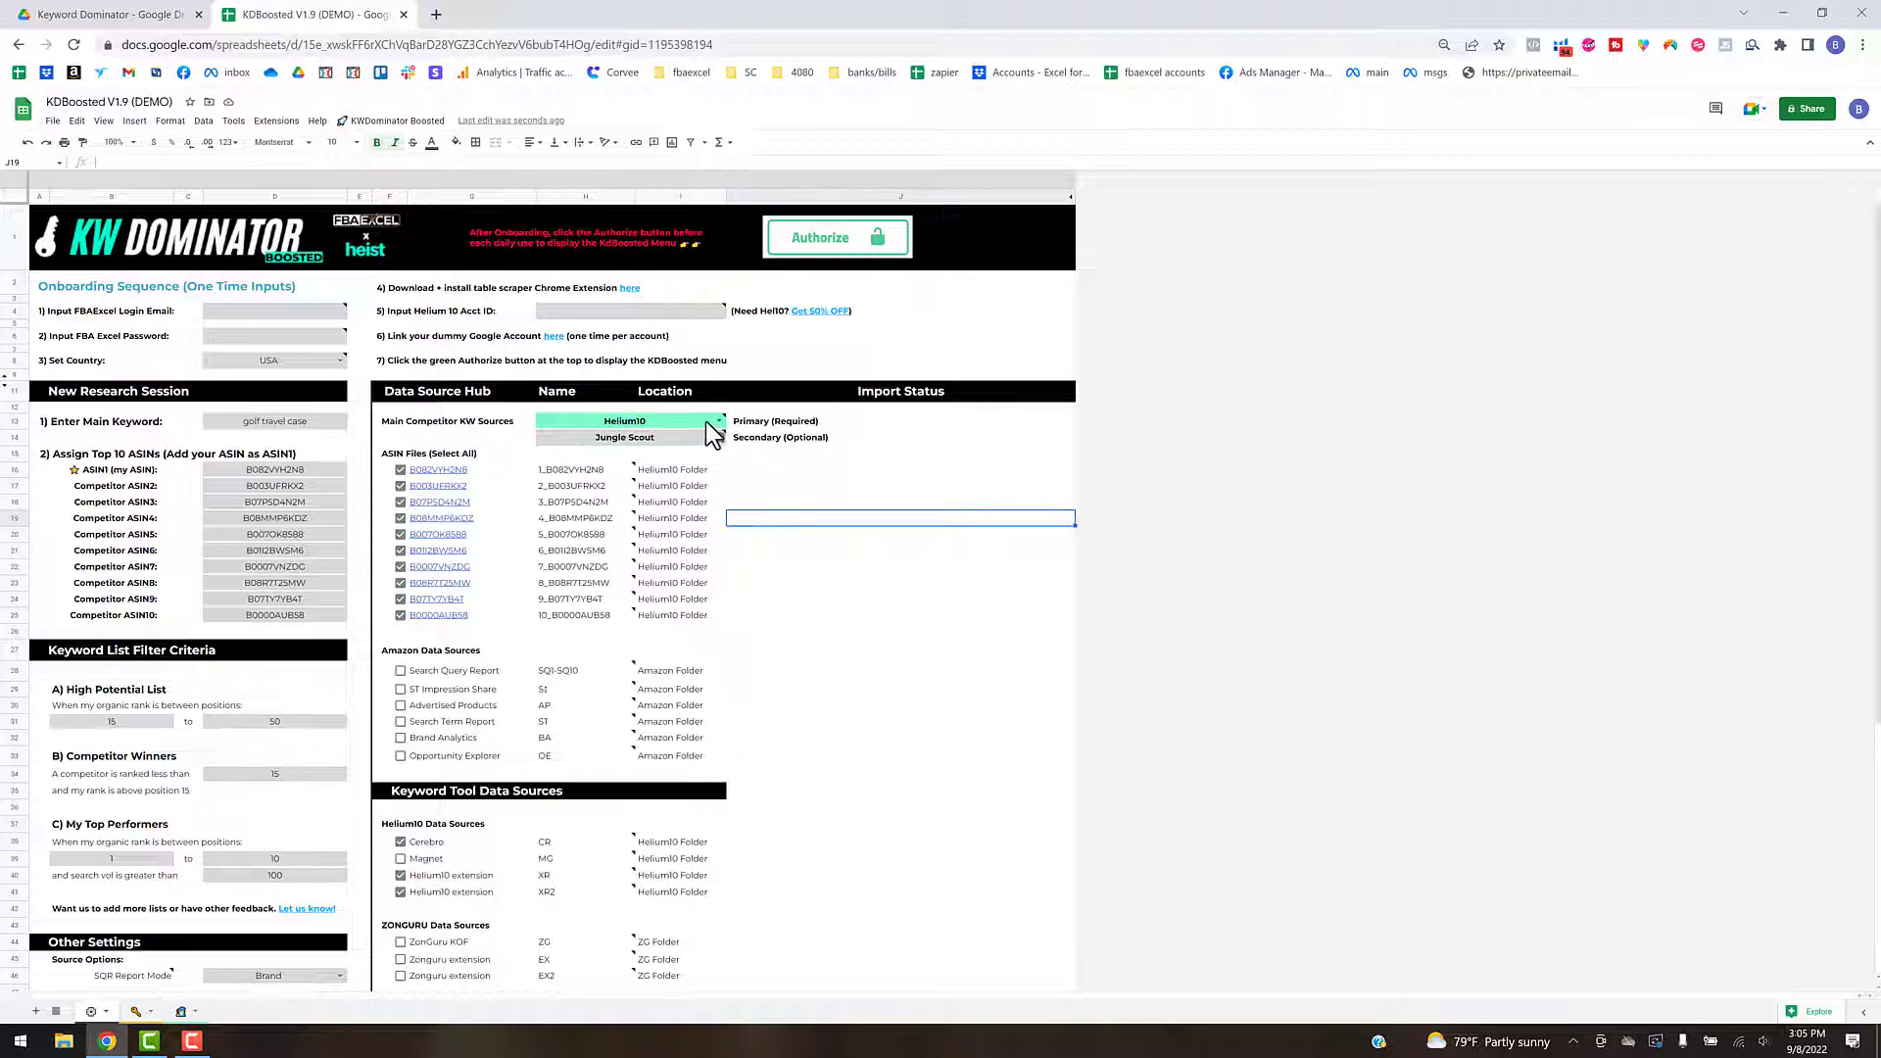
mouse_move(707, 424)
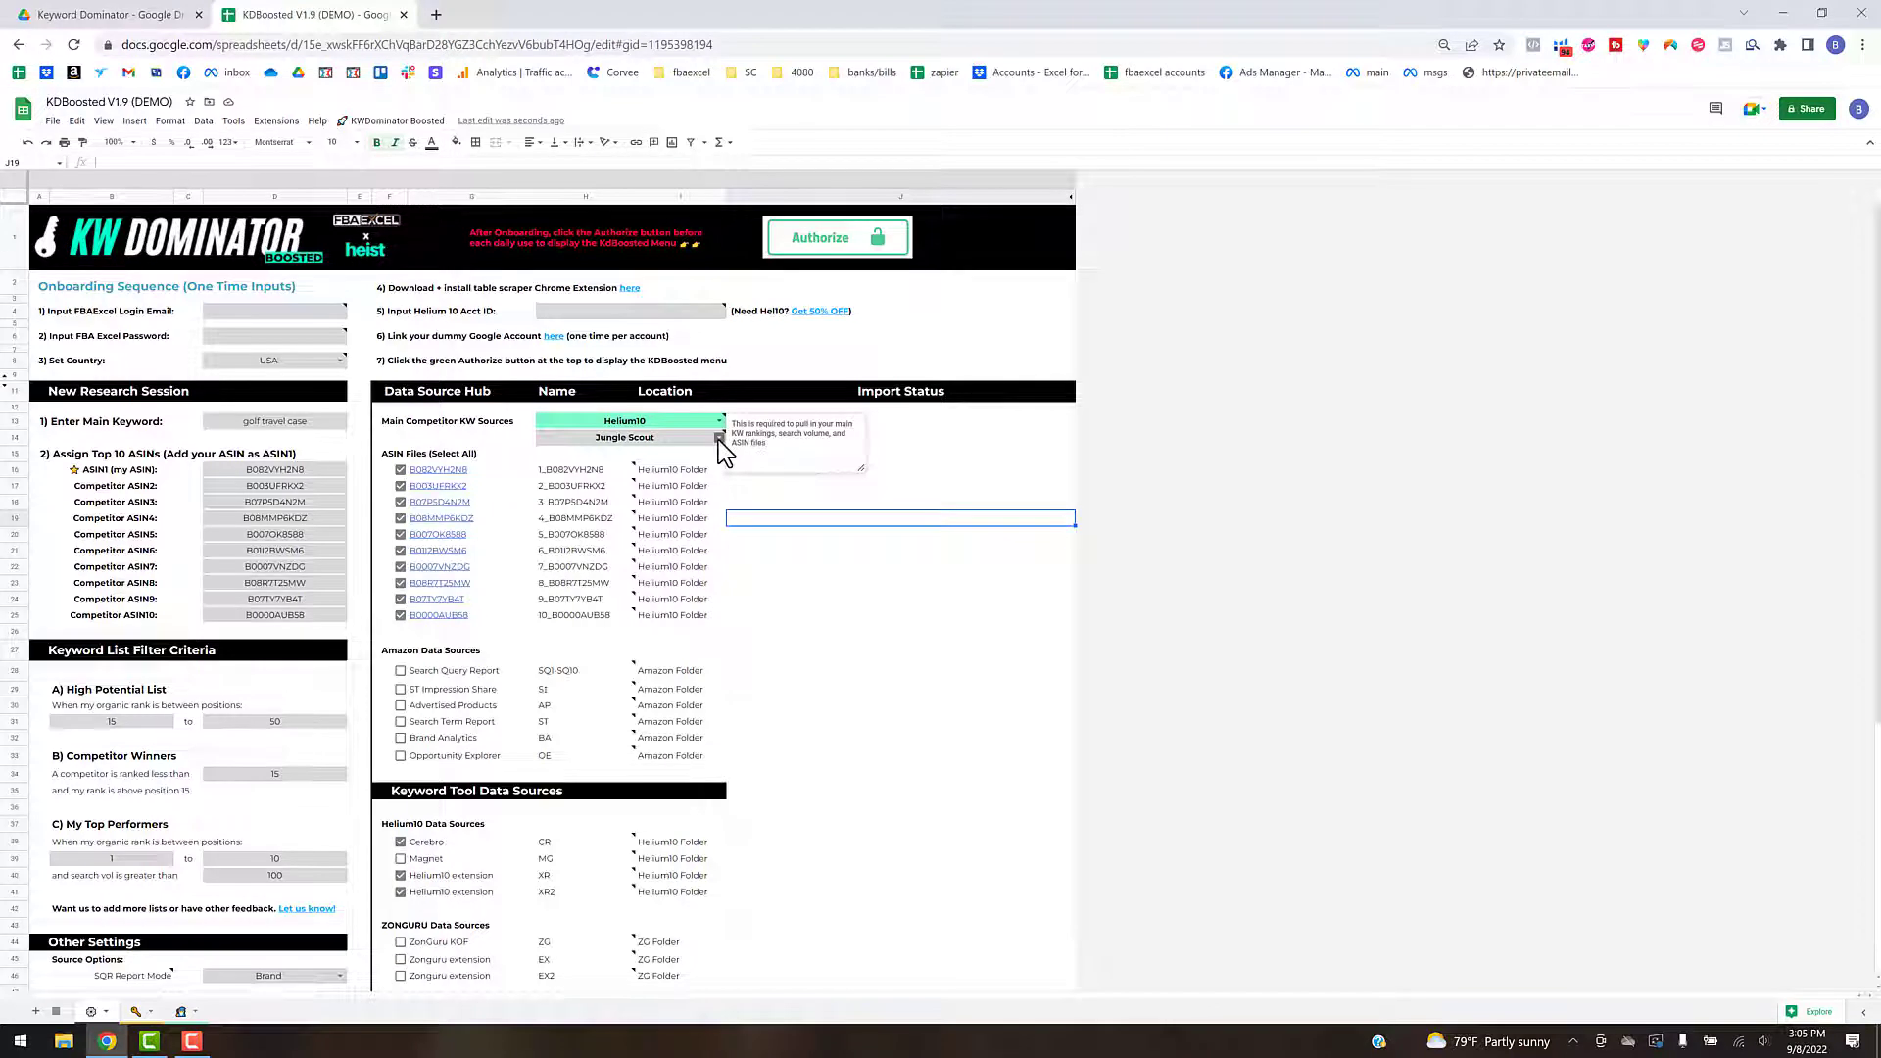
click(719, 438)
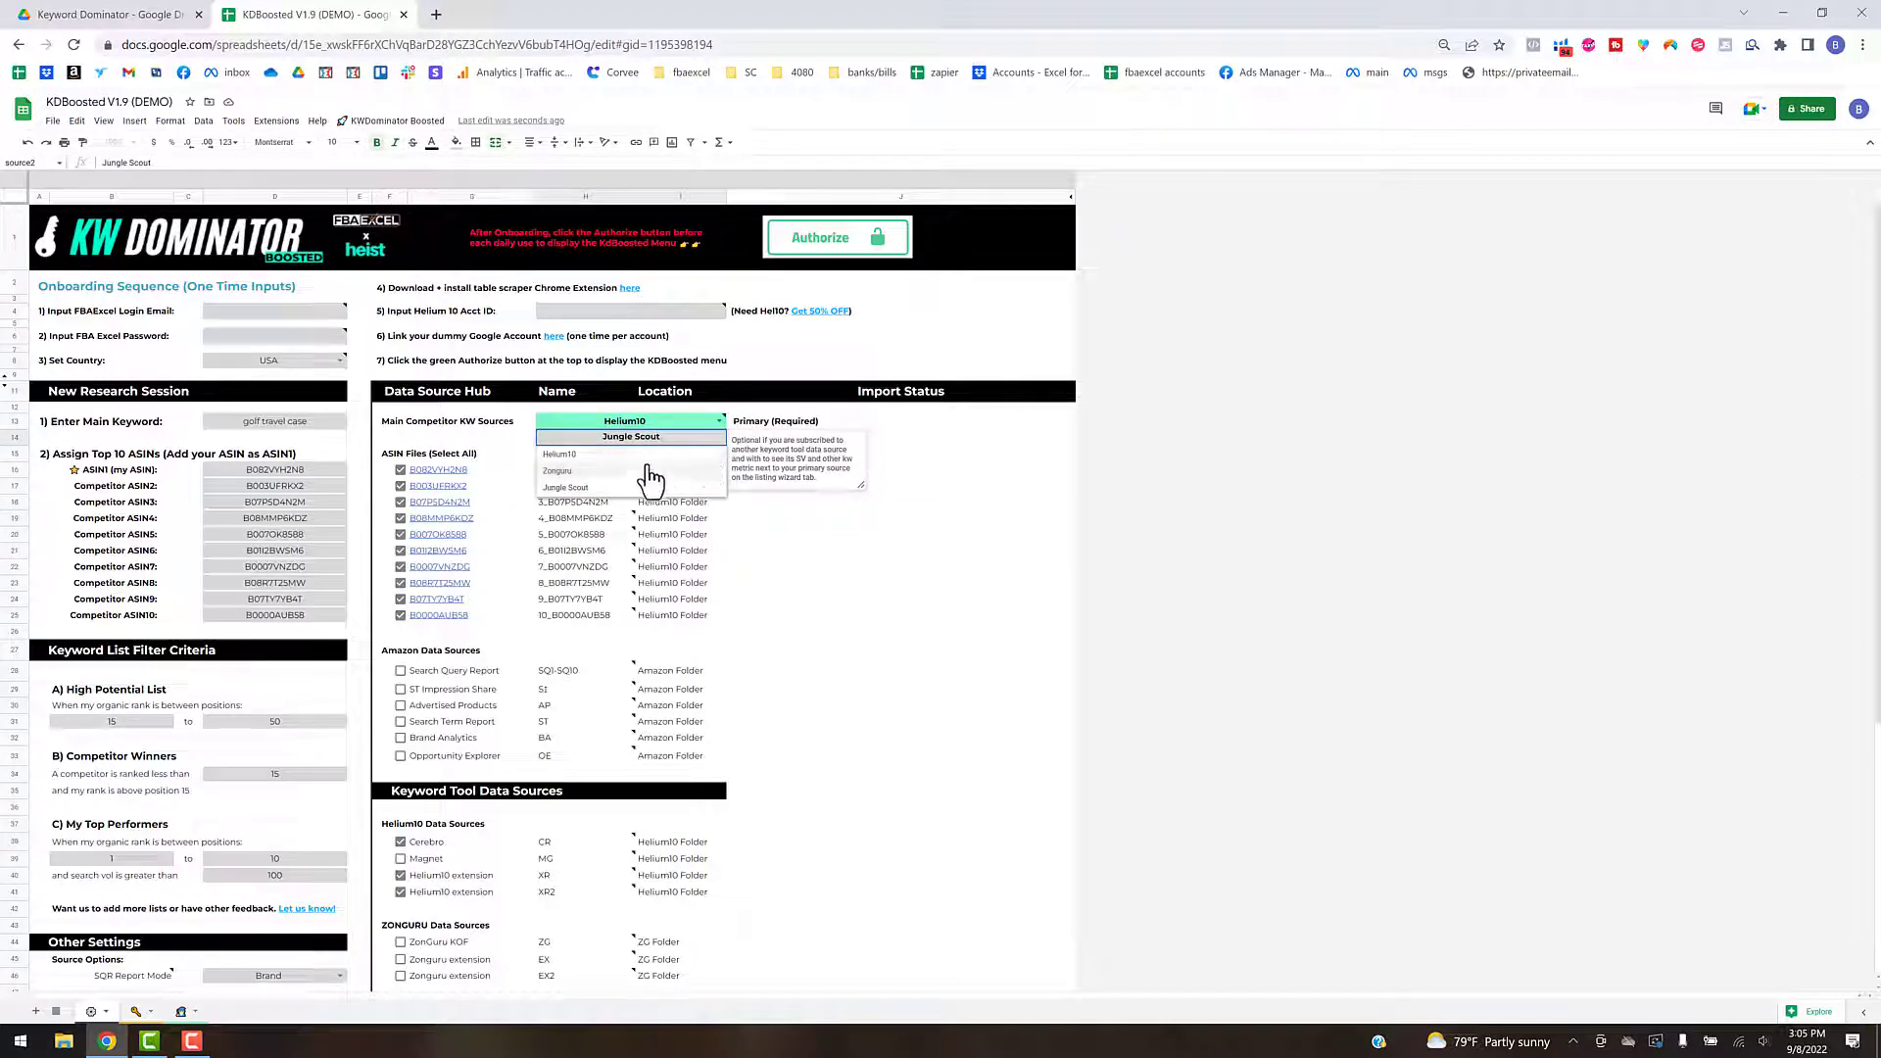
click(956, 448)
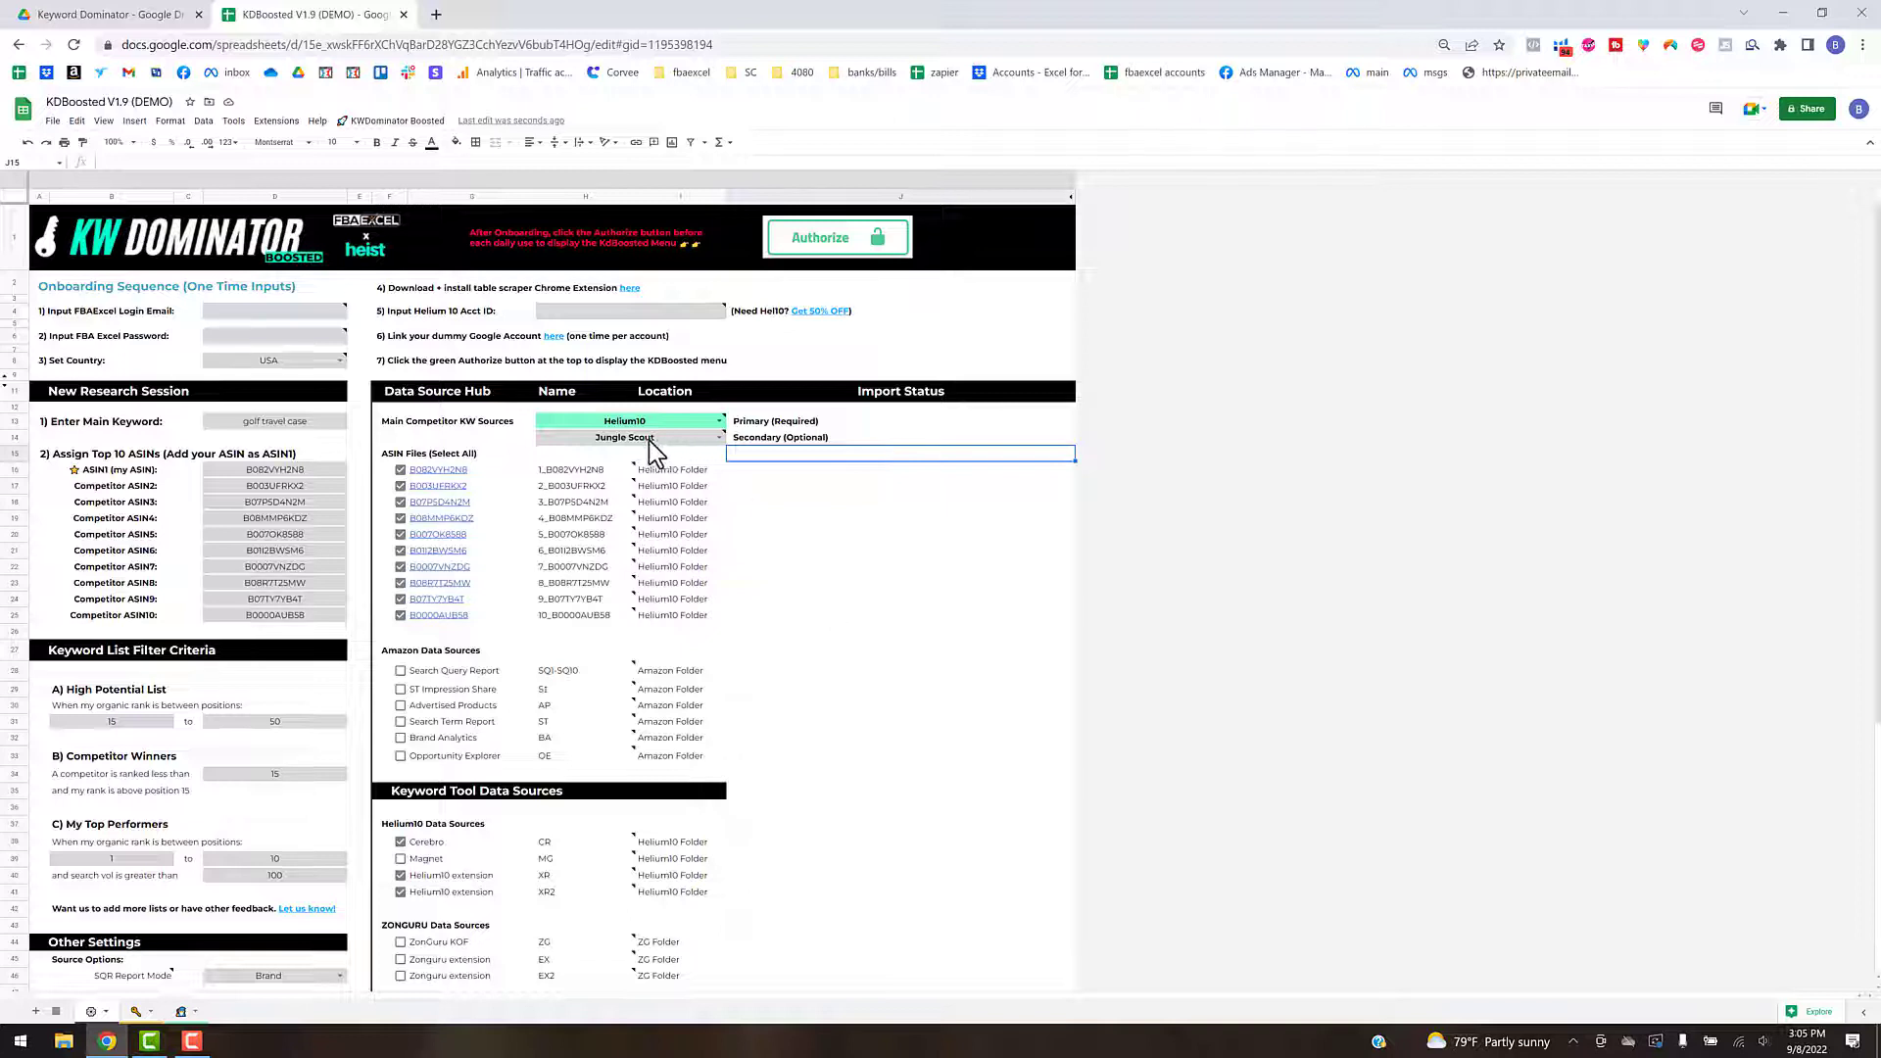
click(856, 537)
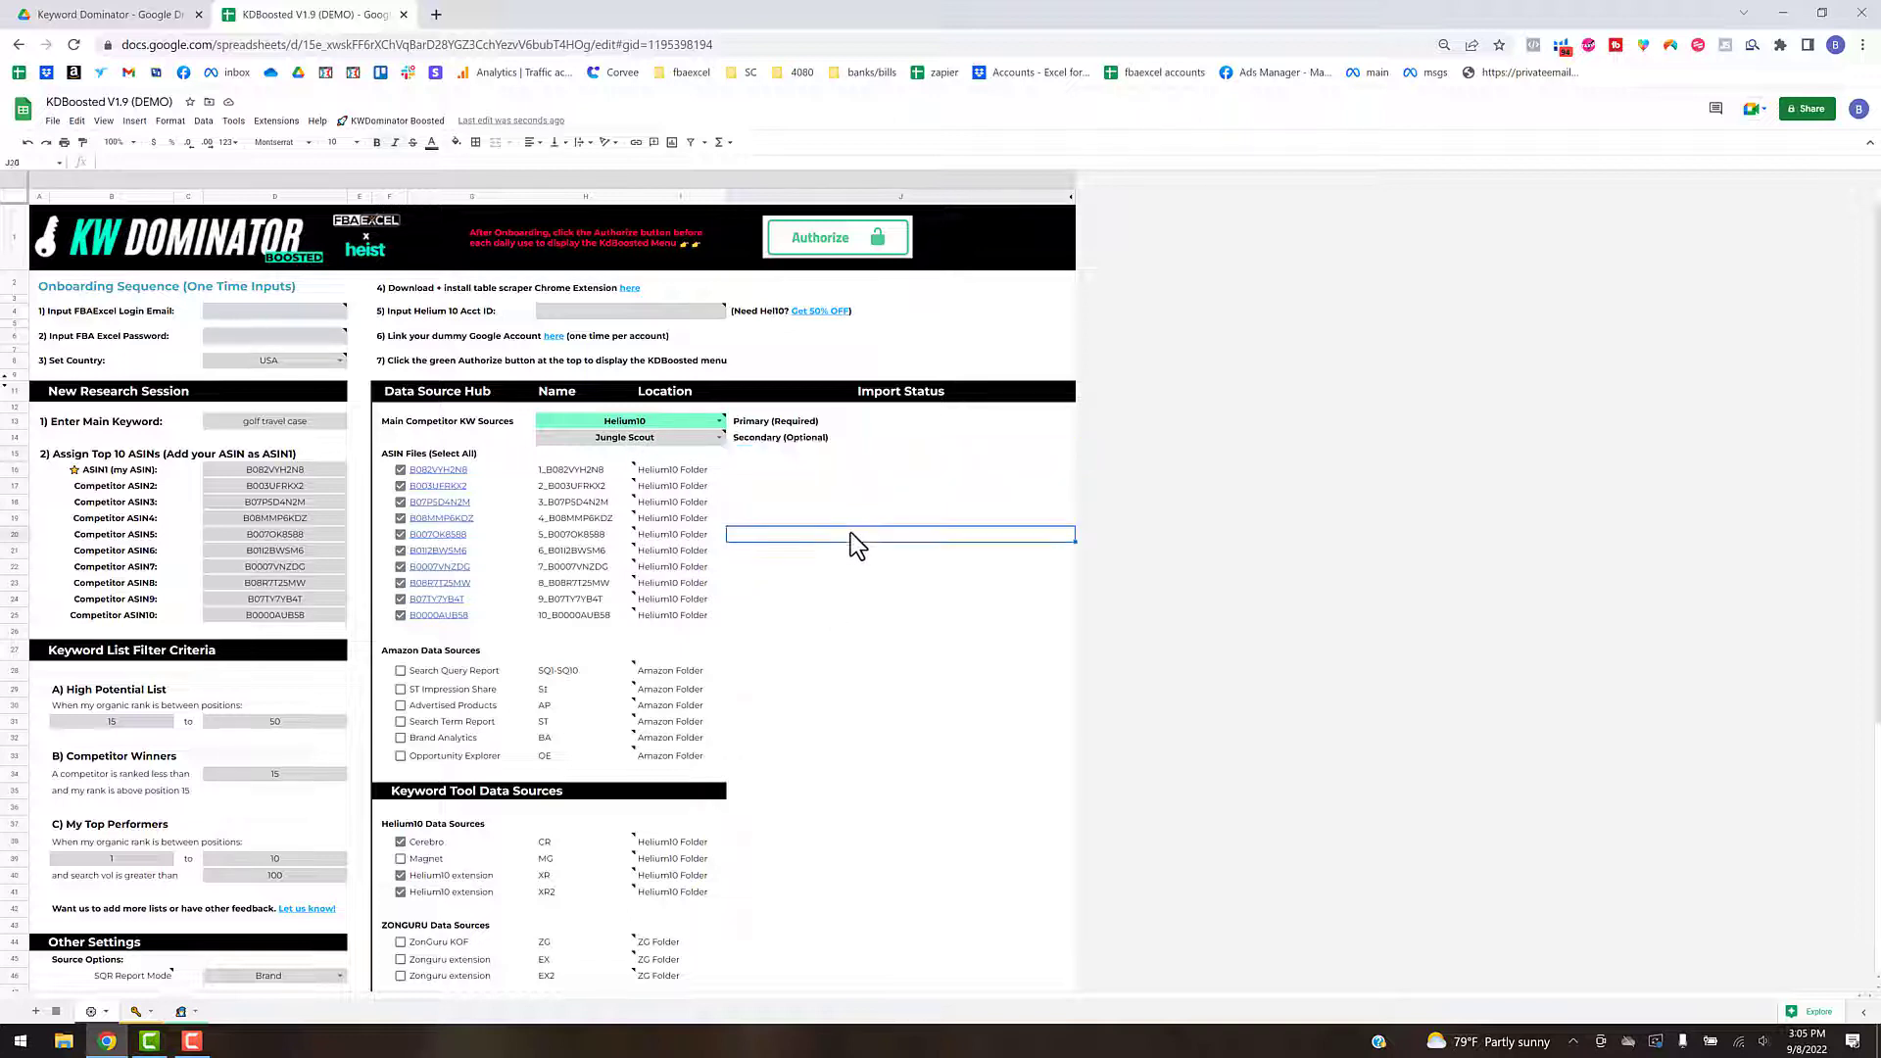
mouse_move(684, 421)
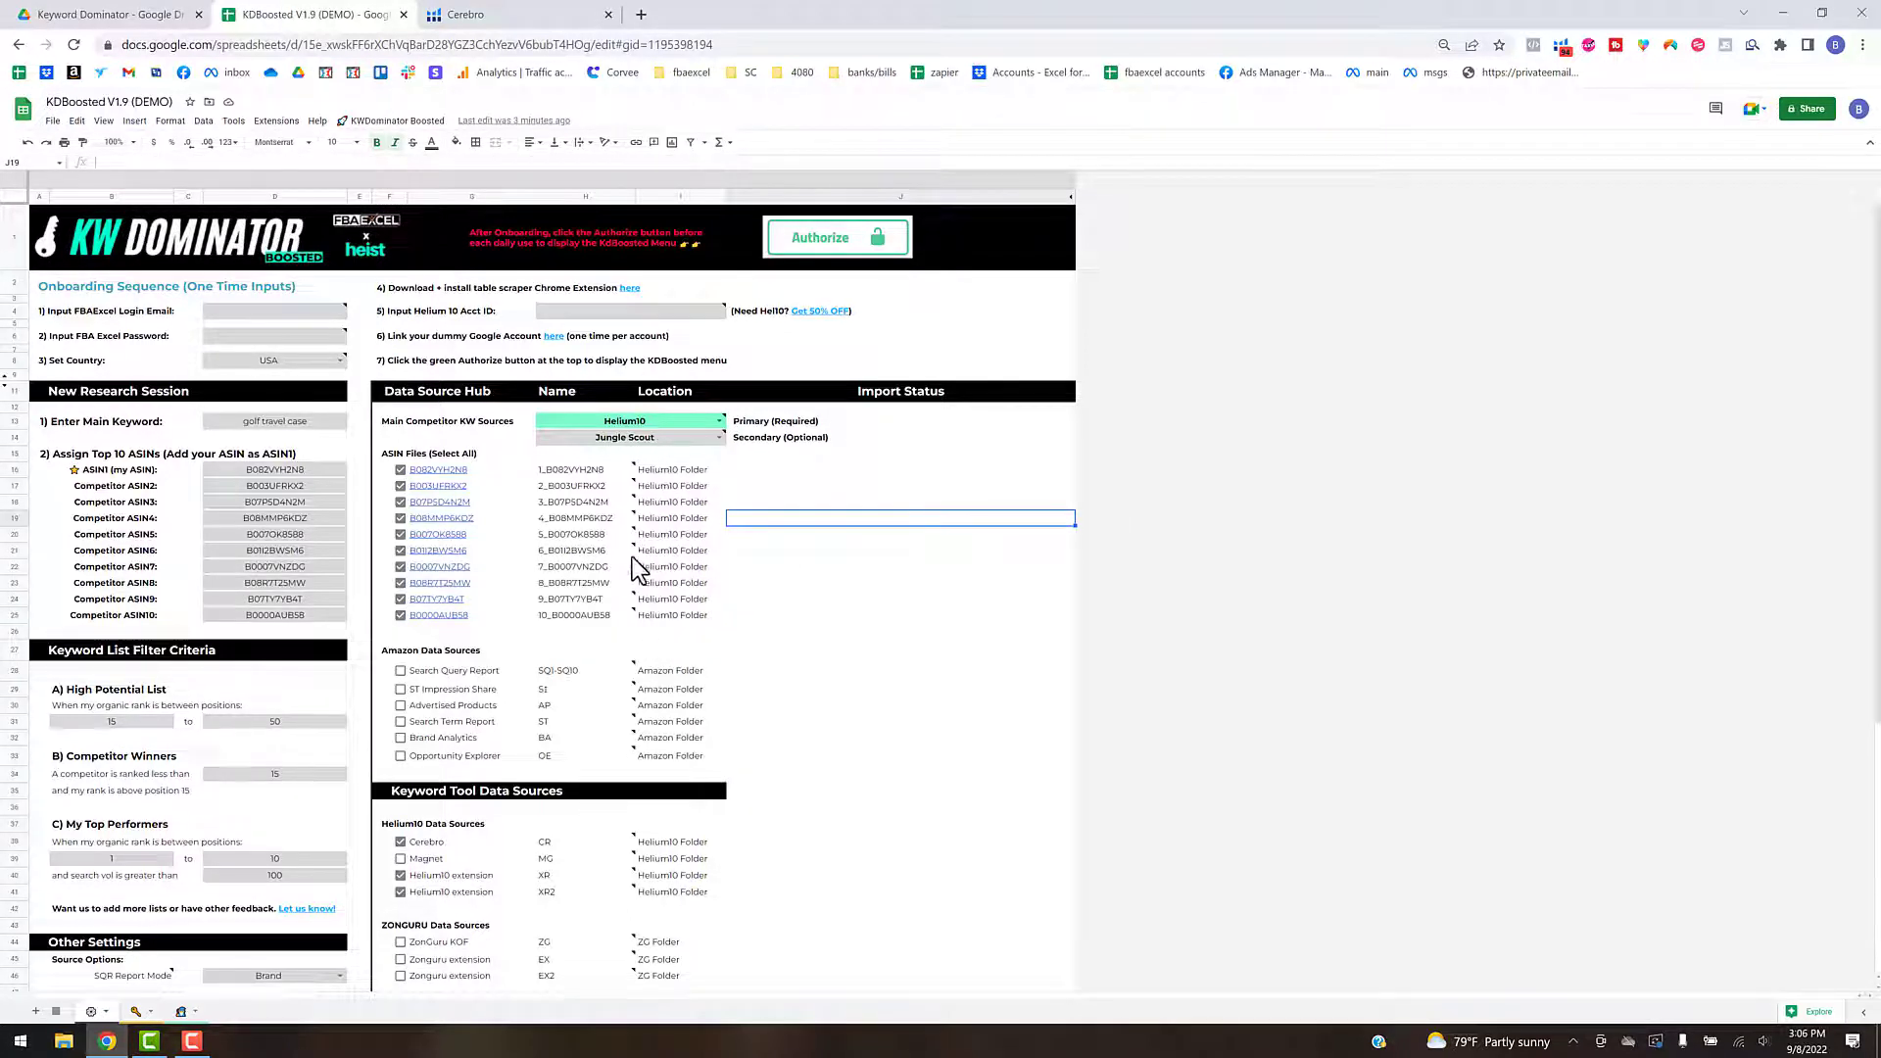
mouse_move(630, 514)
mouse_move(652, 449)
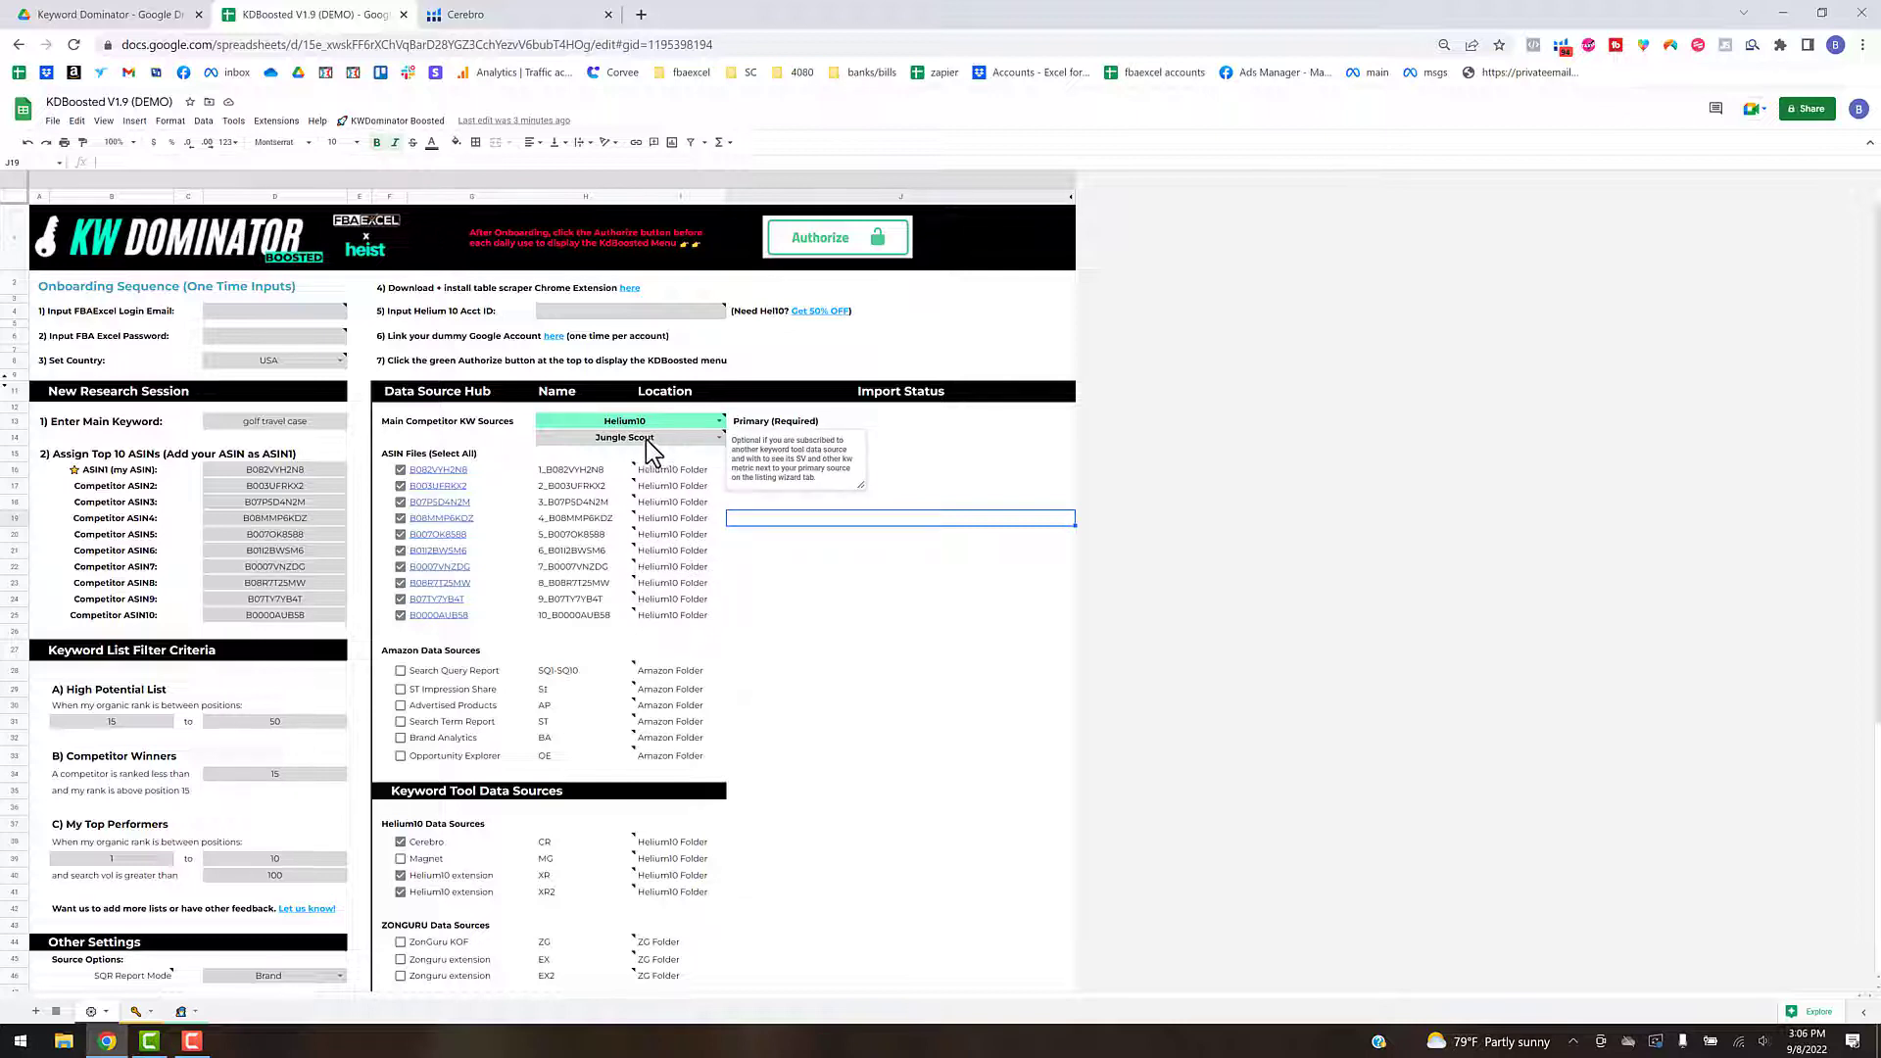
- Copy the account ID from the Helium 10 Cerebro page address and paste it into the sheet's Helium 10 Acct ID cell
click(580, 310)
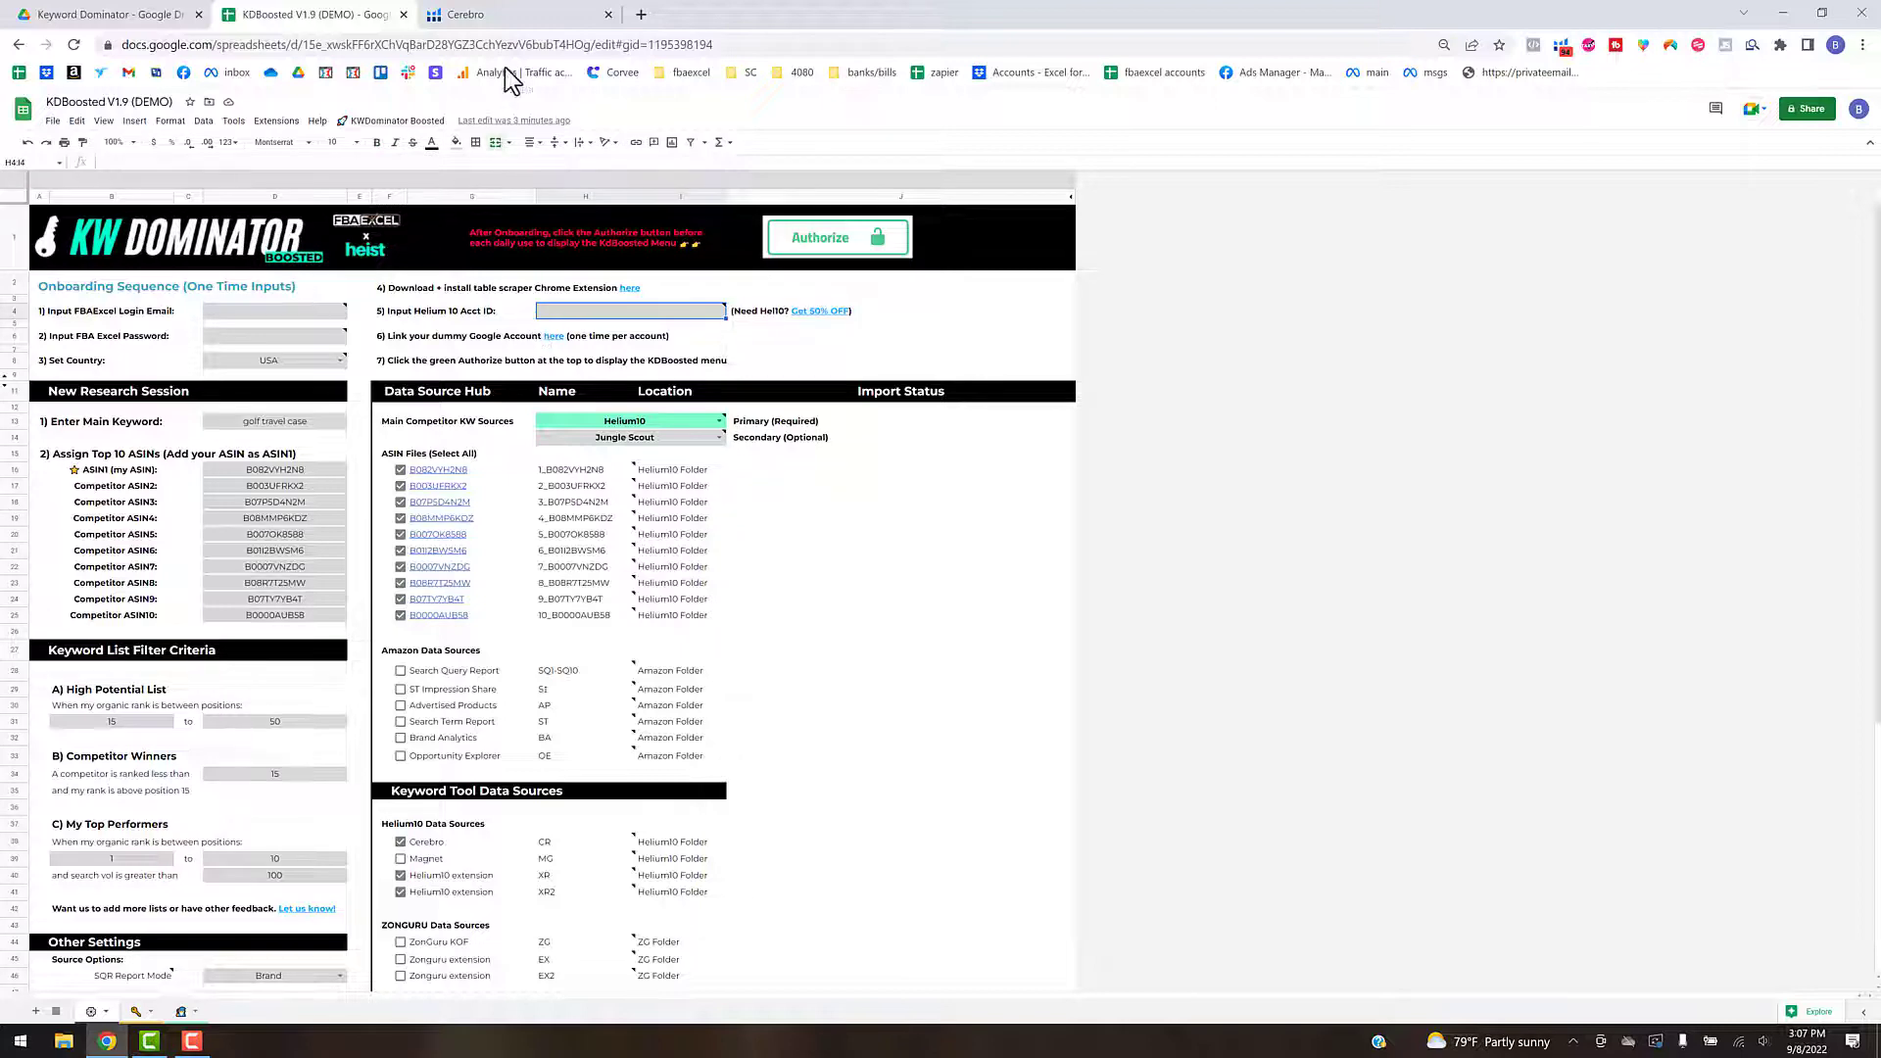
click(529, 15)
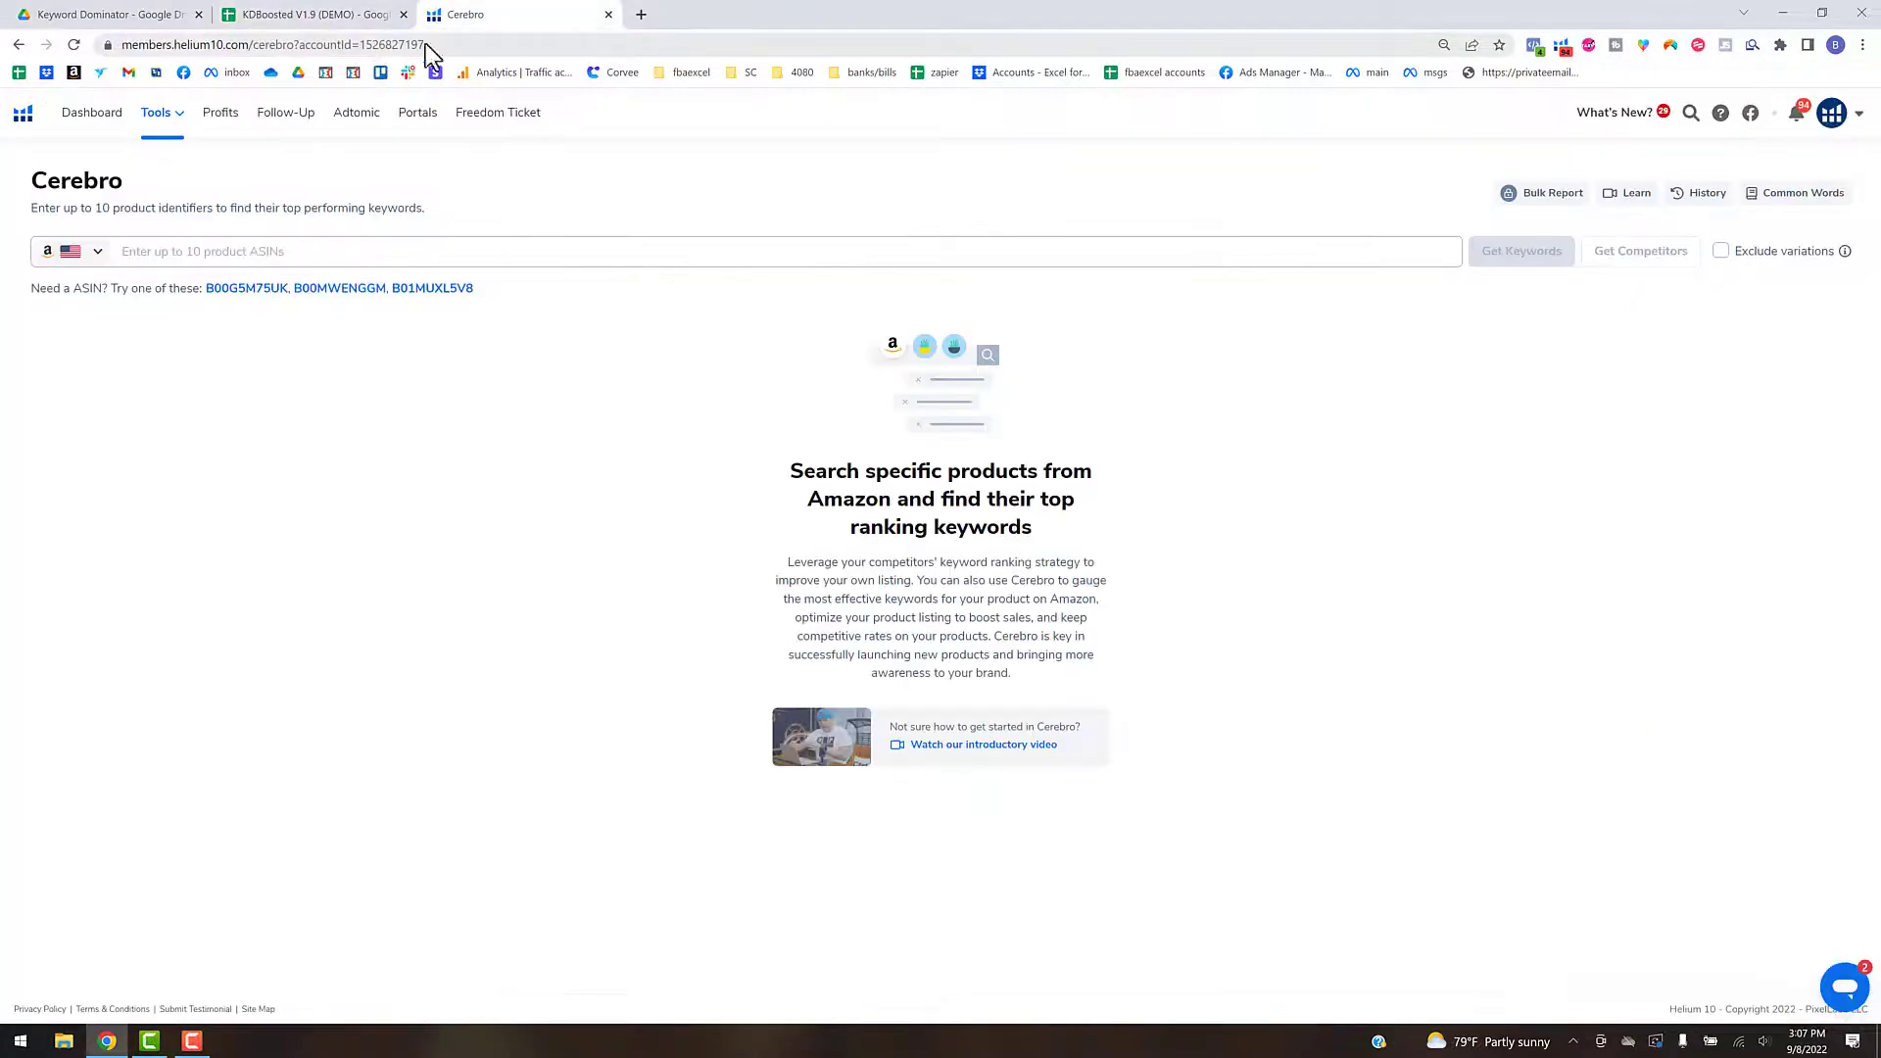
click(392, 46)
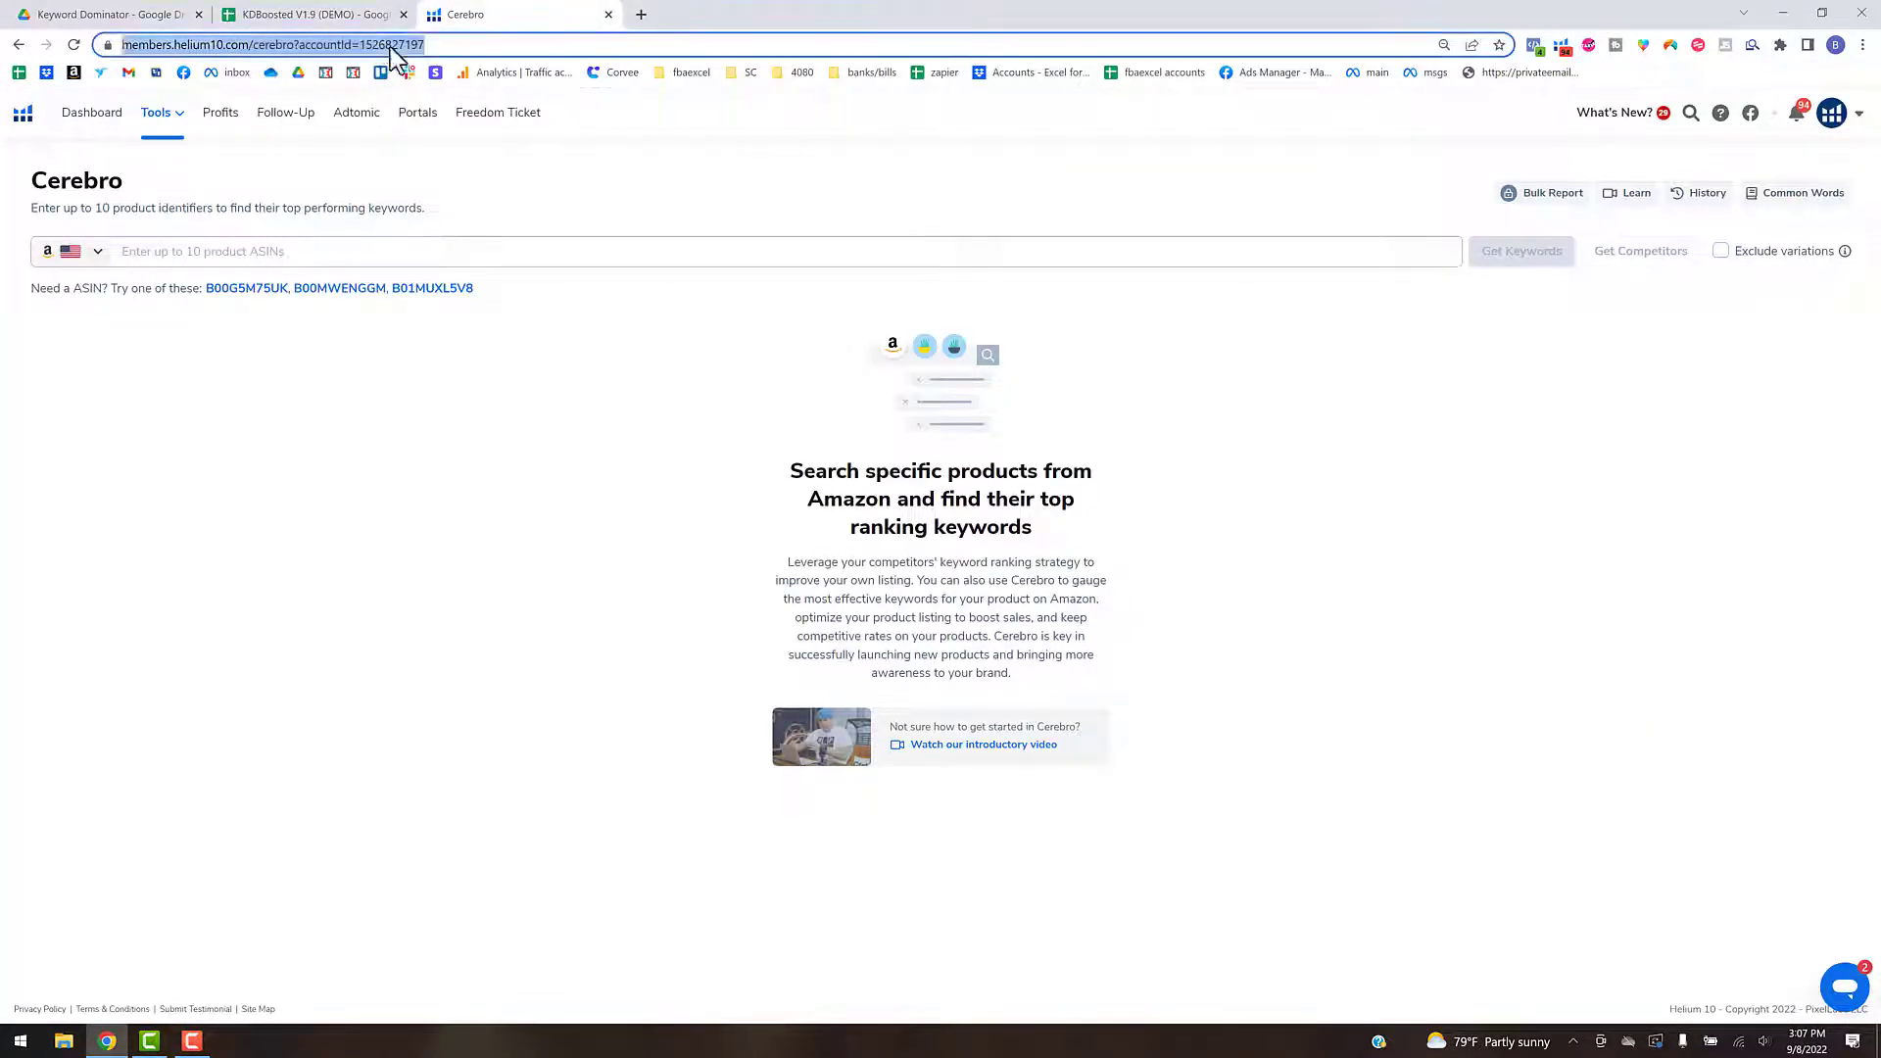
double_click(390, 46)
key(ctrl+c)
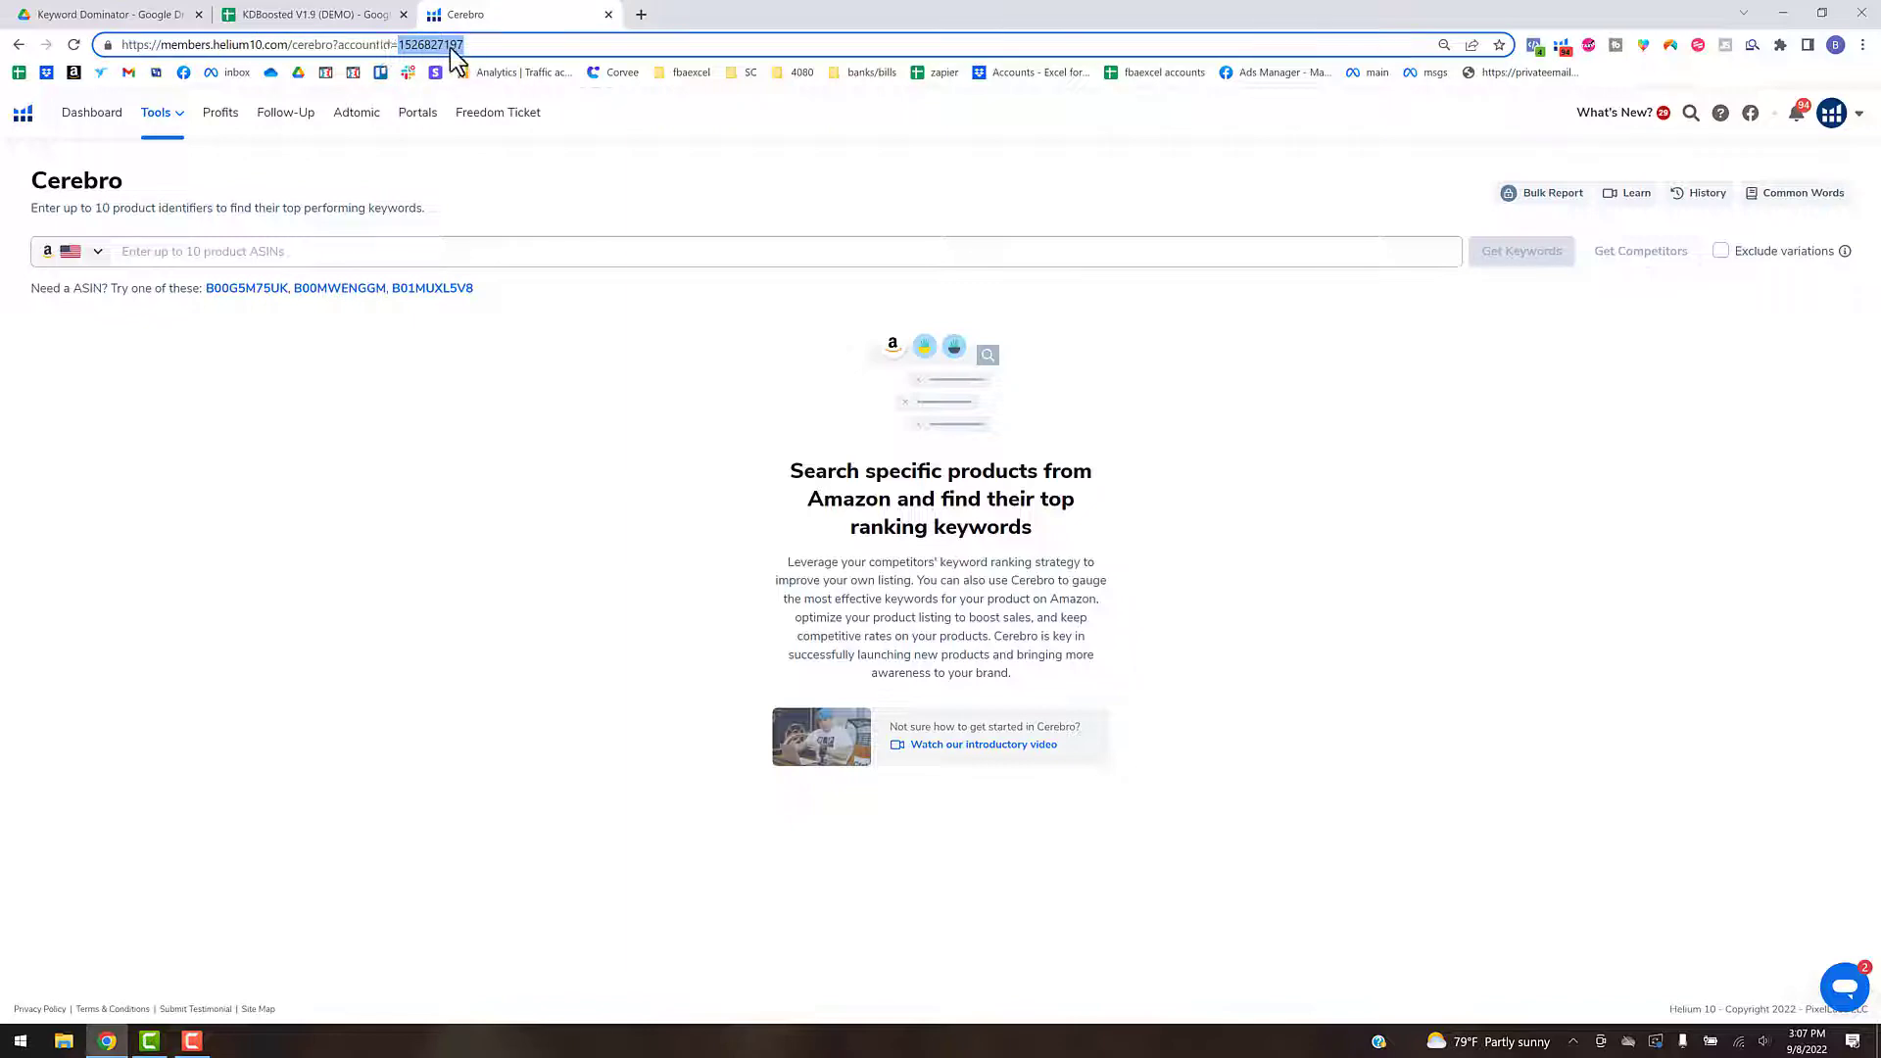
click(338, 15)
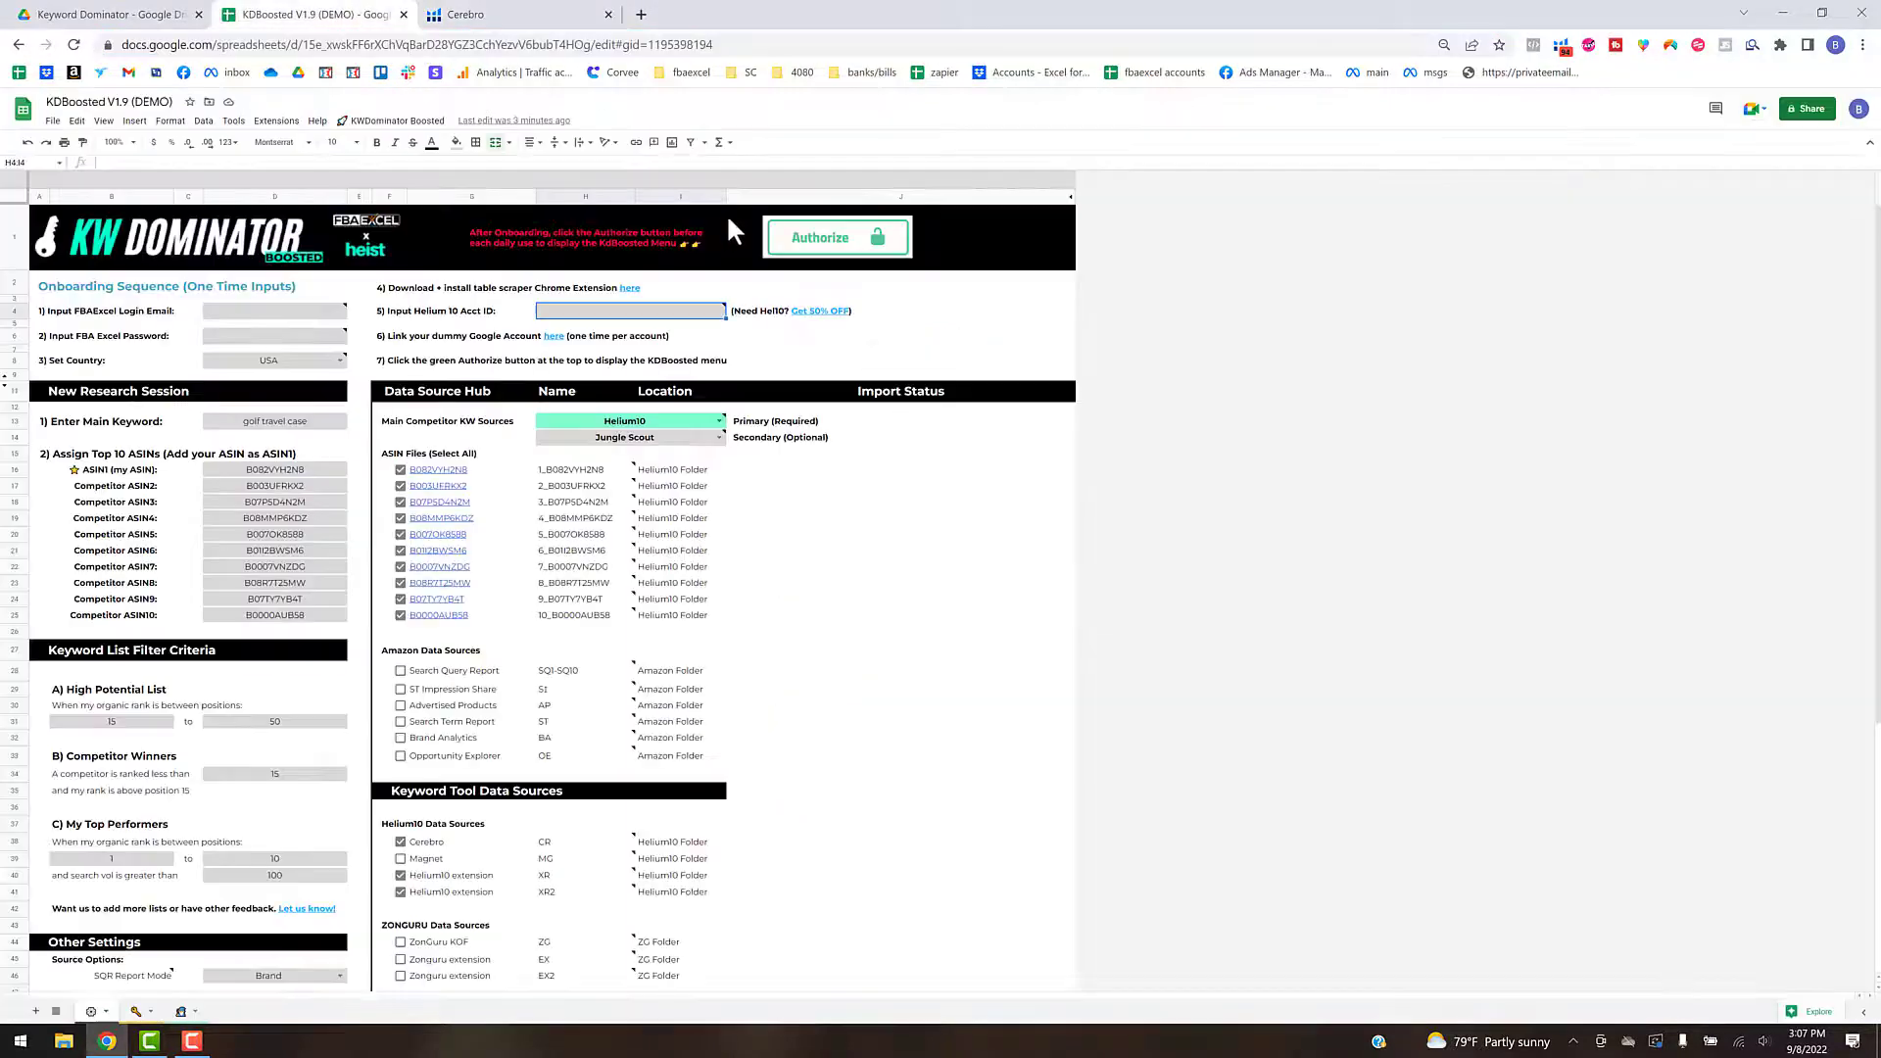
double_click(645, 310)
key(ctrl+v)
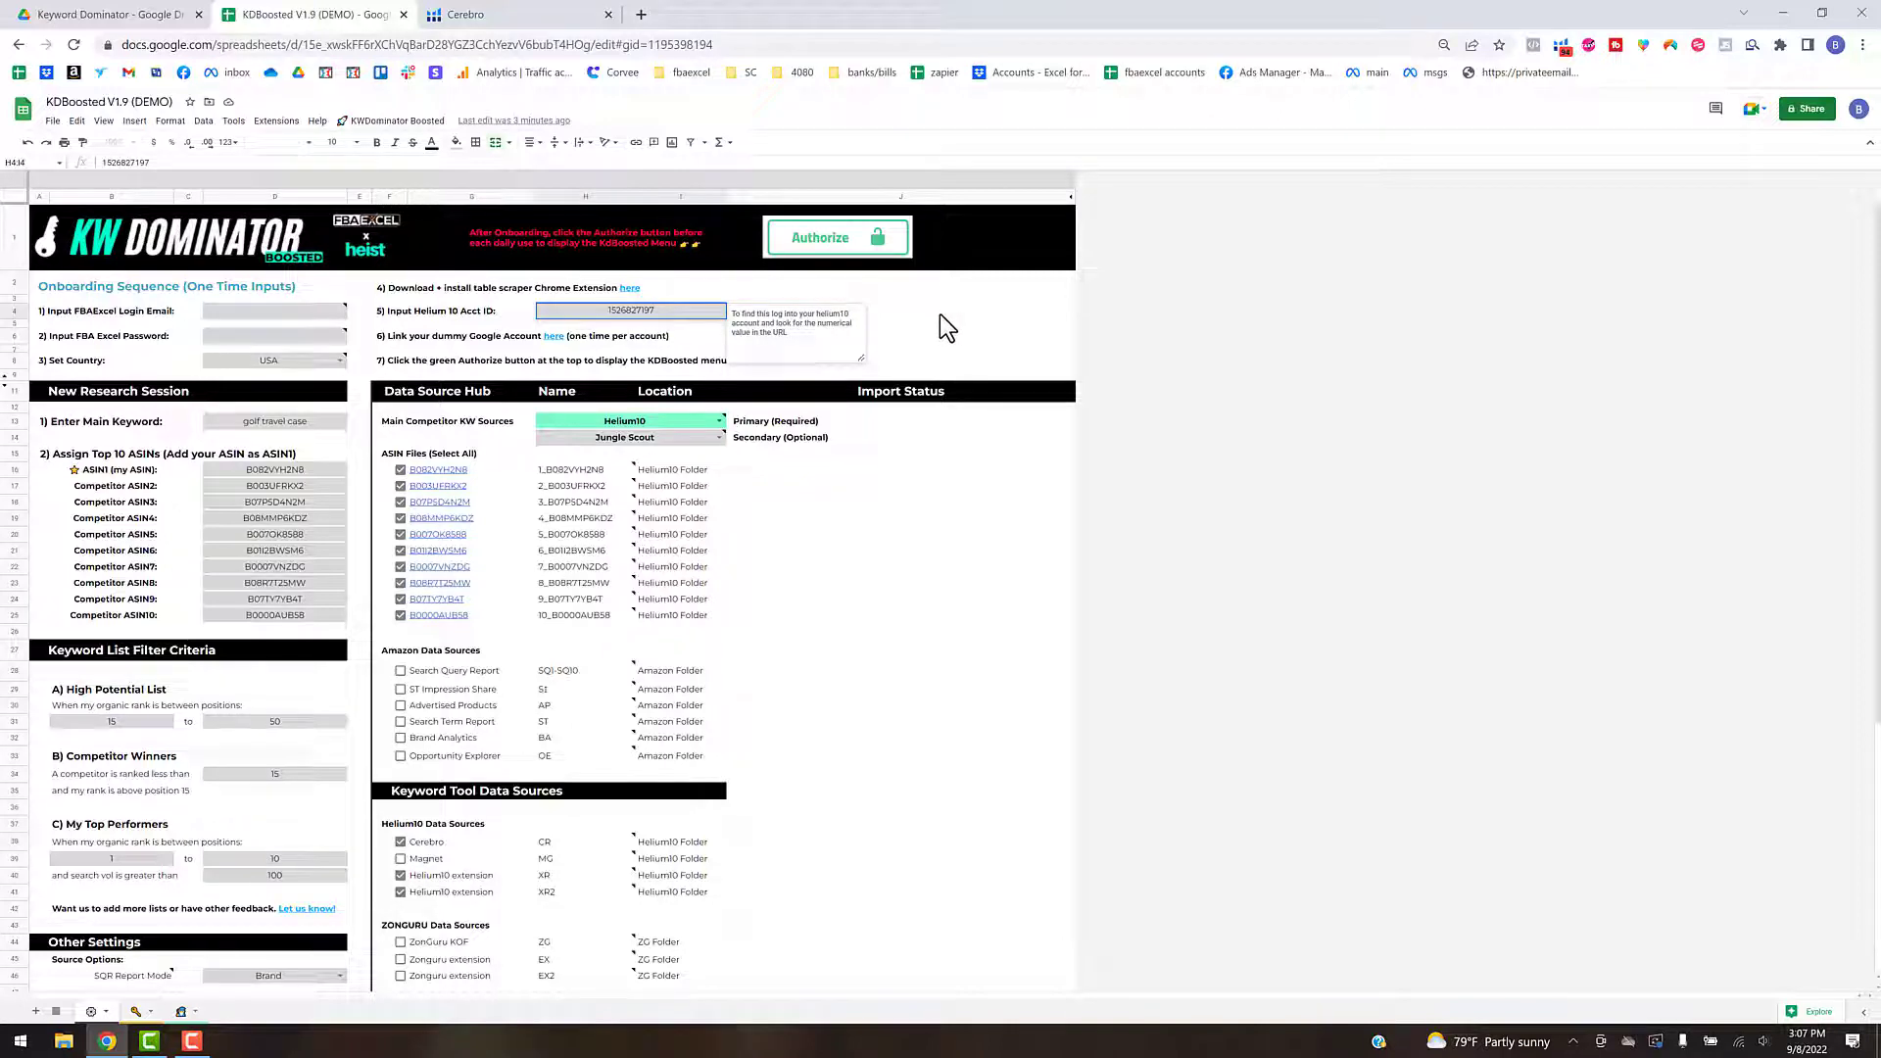
click(939, 314)
click(791, 573)
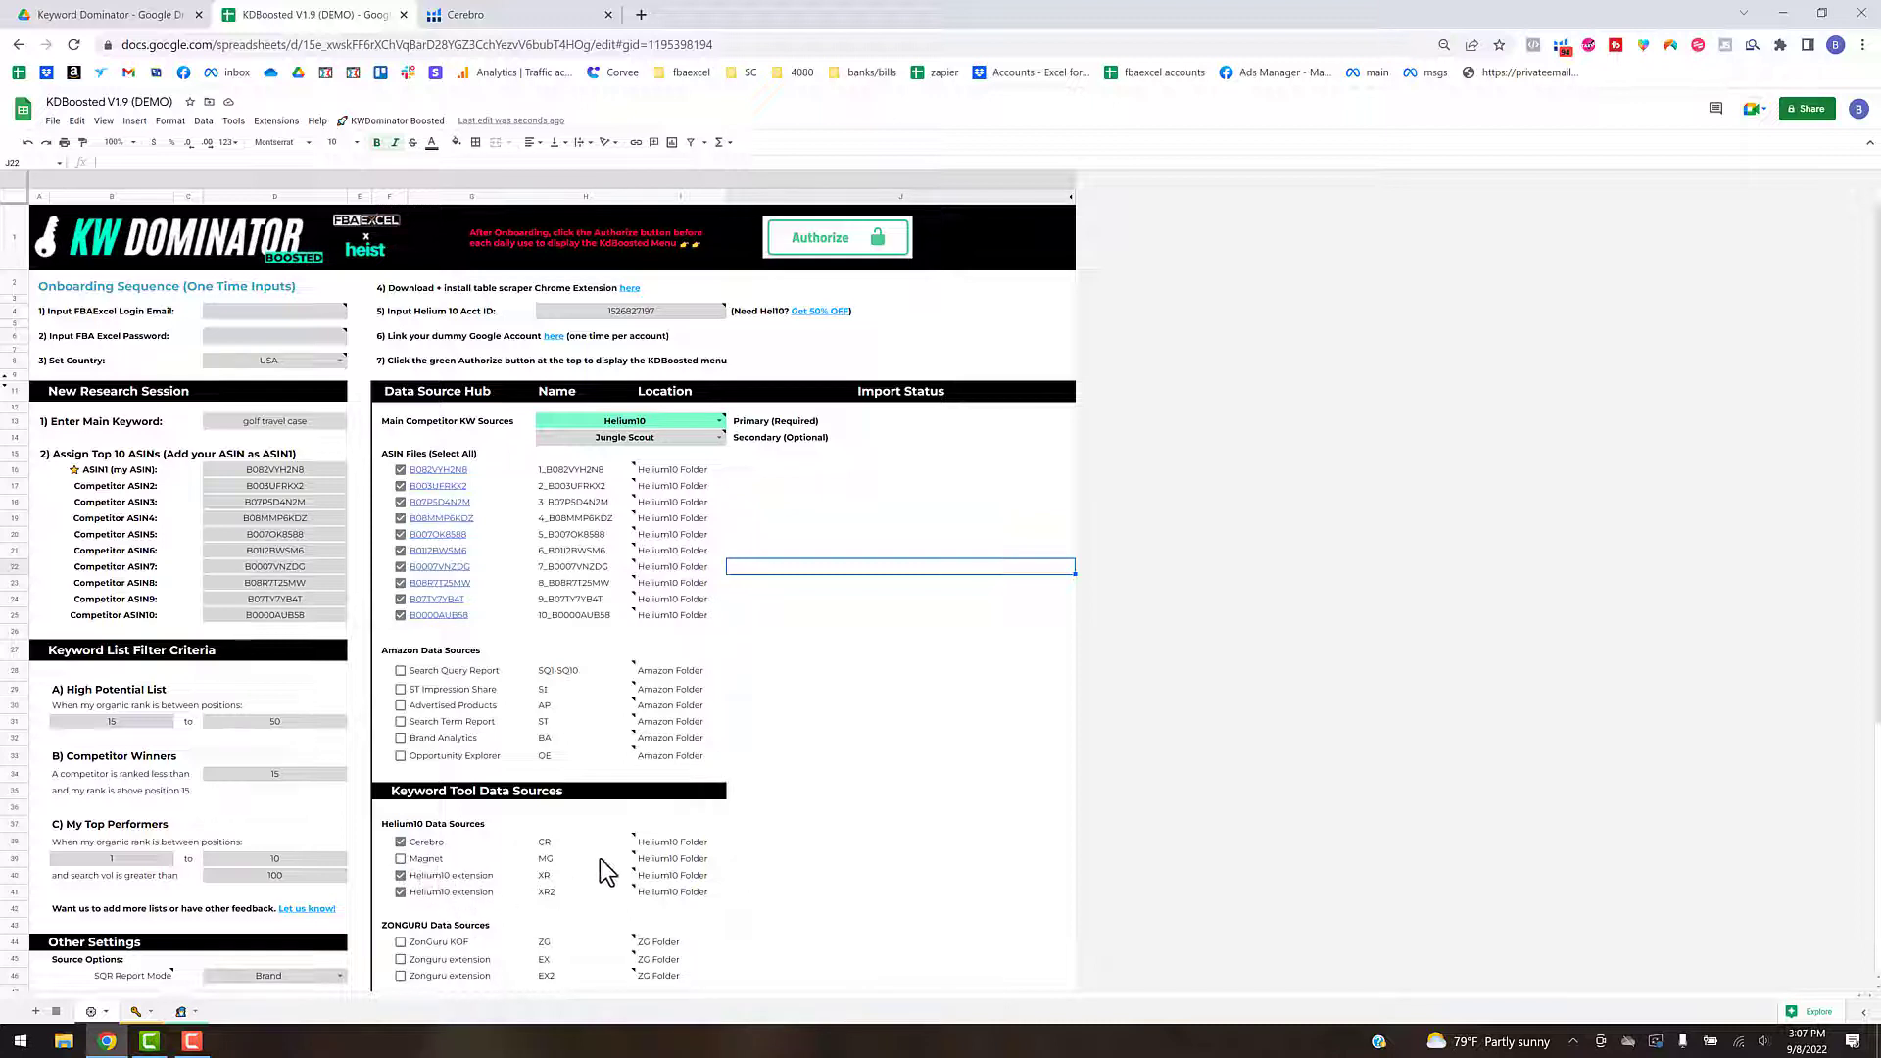
- Examine the Helium10, ZonGuru and JungleScout entries under Keyword Tool Data Sources, including the Helium10 extension's file name note
click(850, 829)
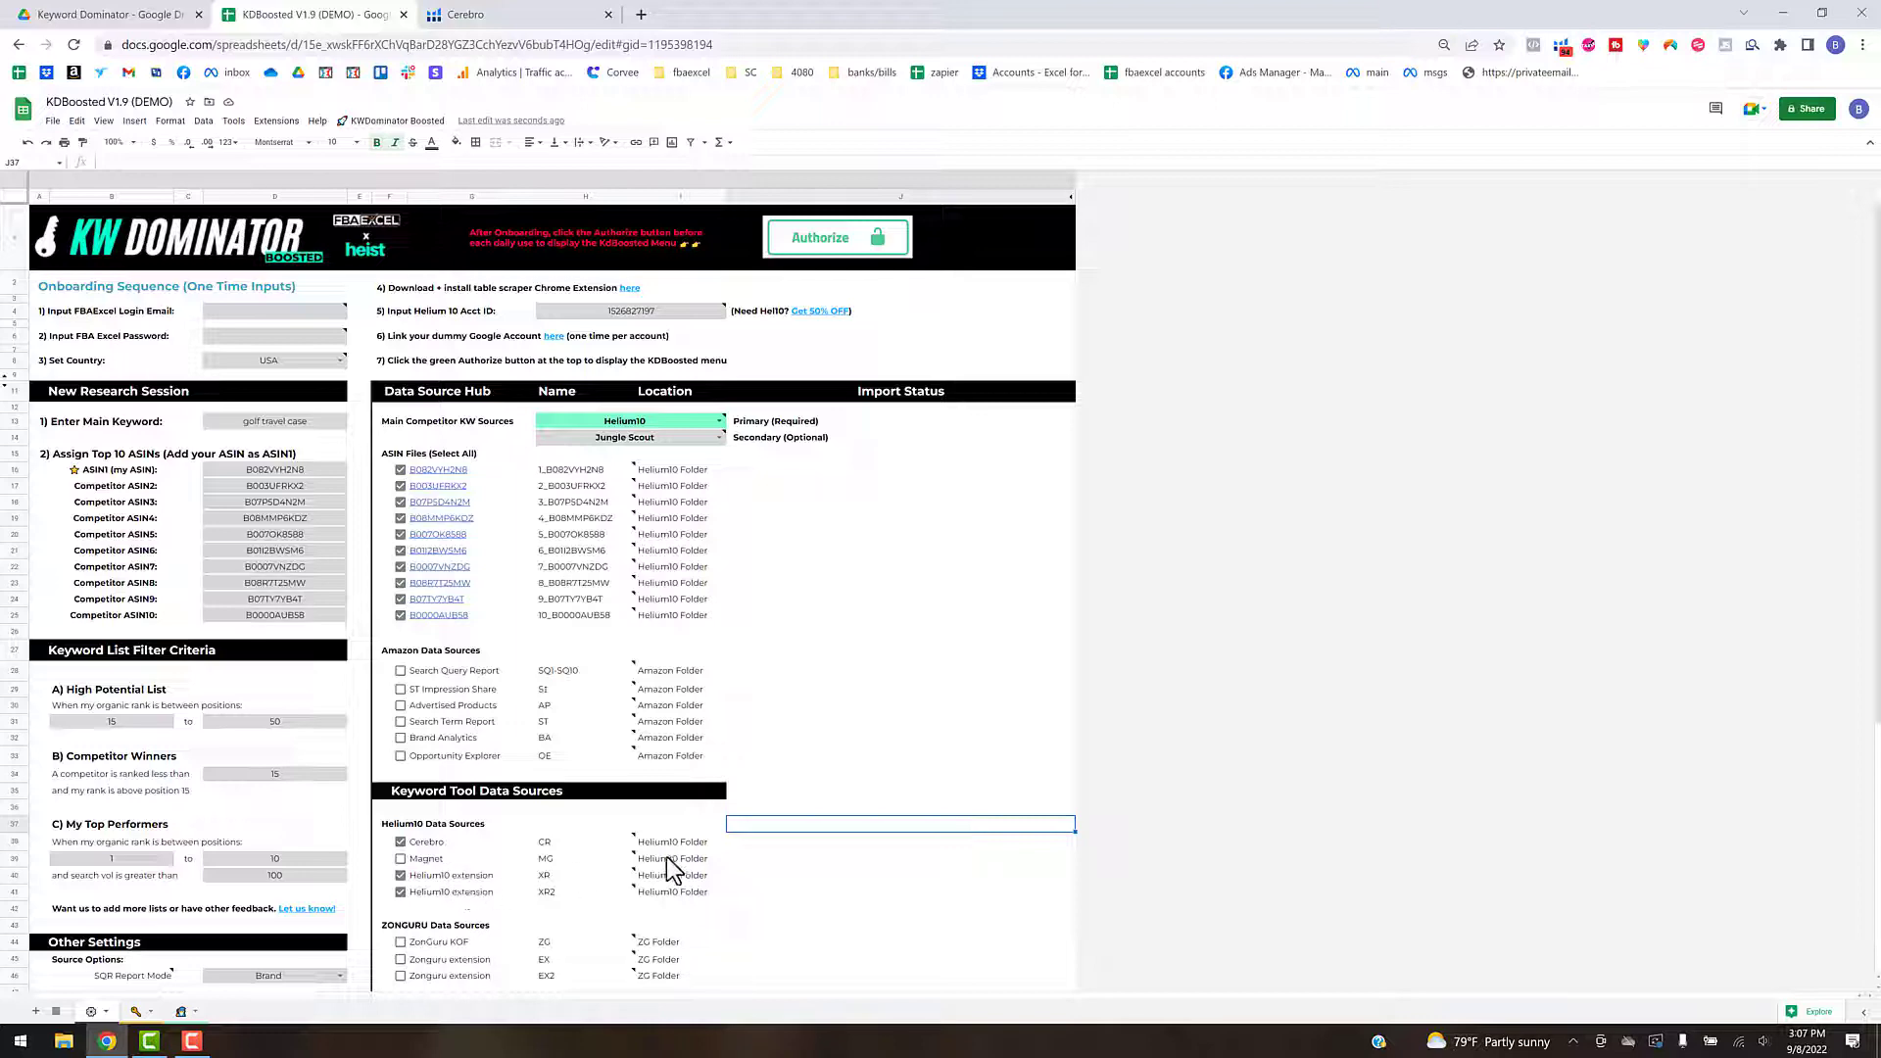
scroll(666, 857, down, 3)
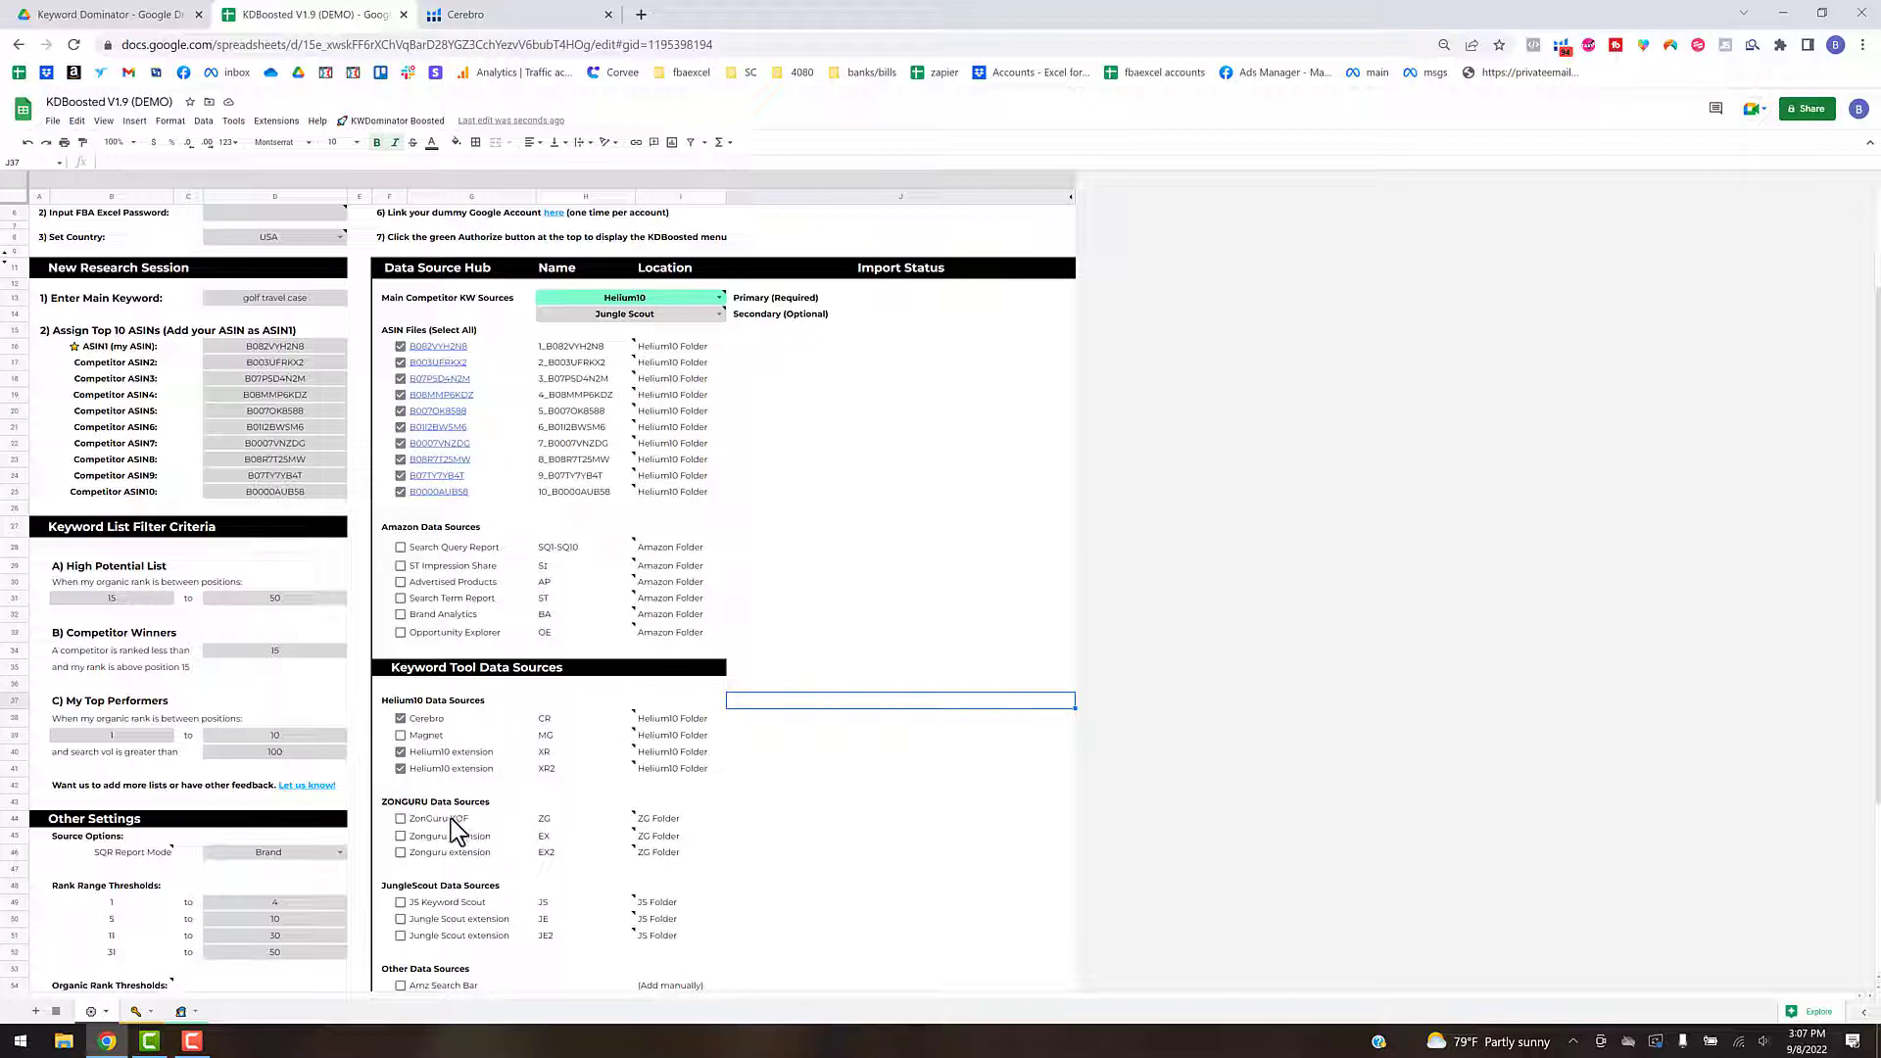
click(488, 821)
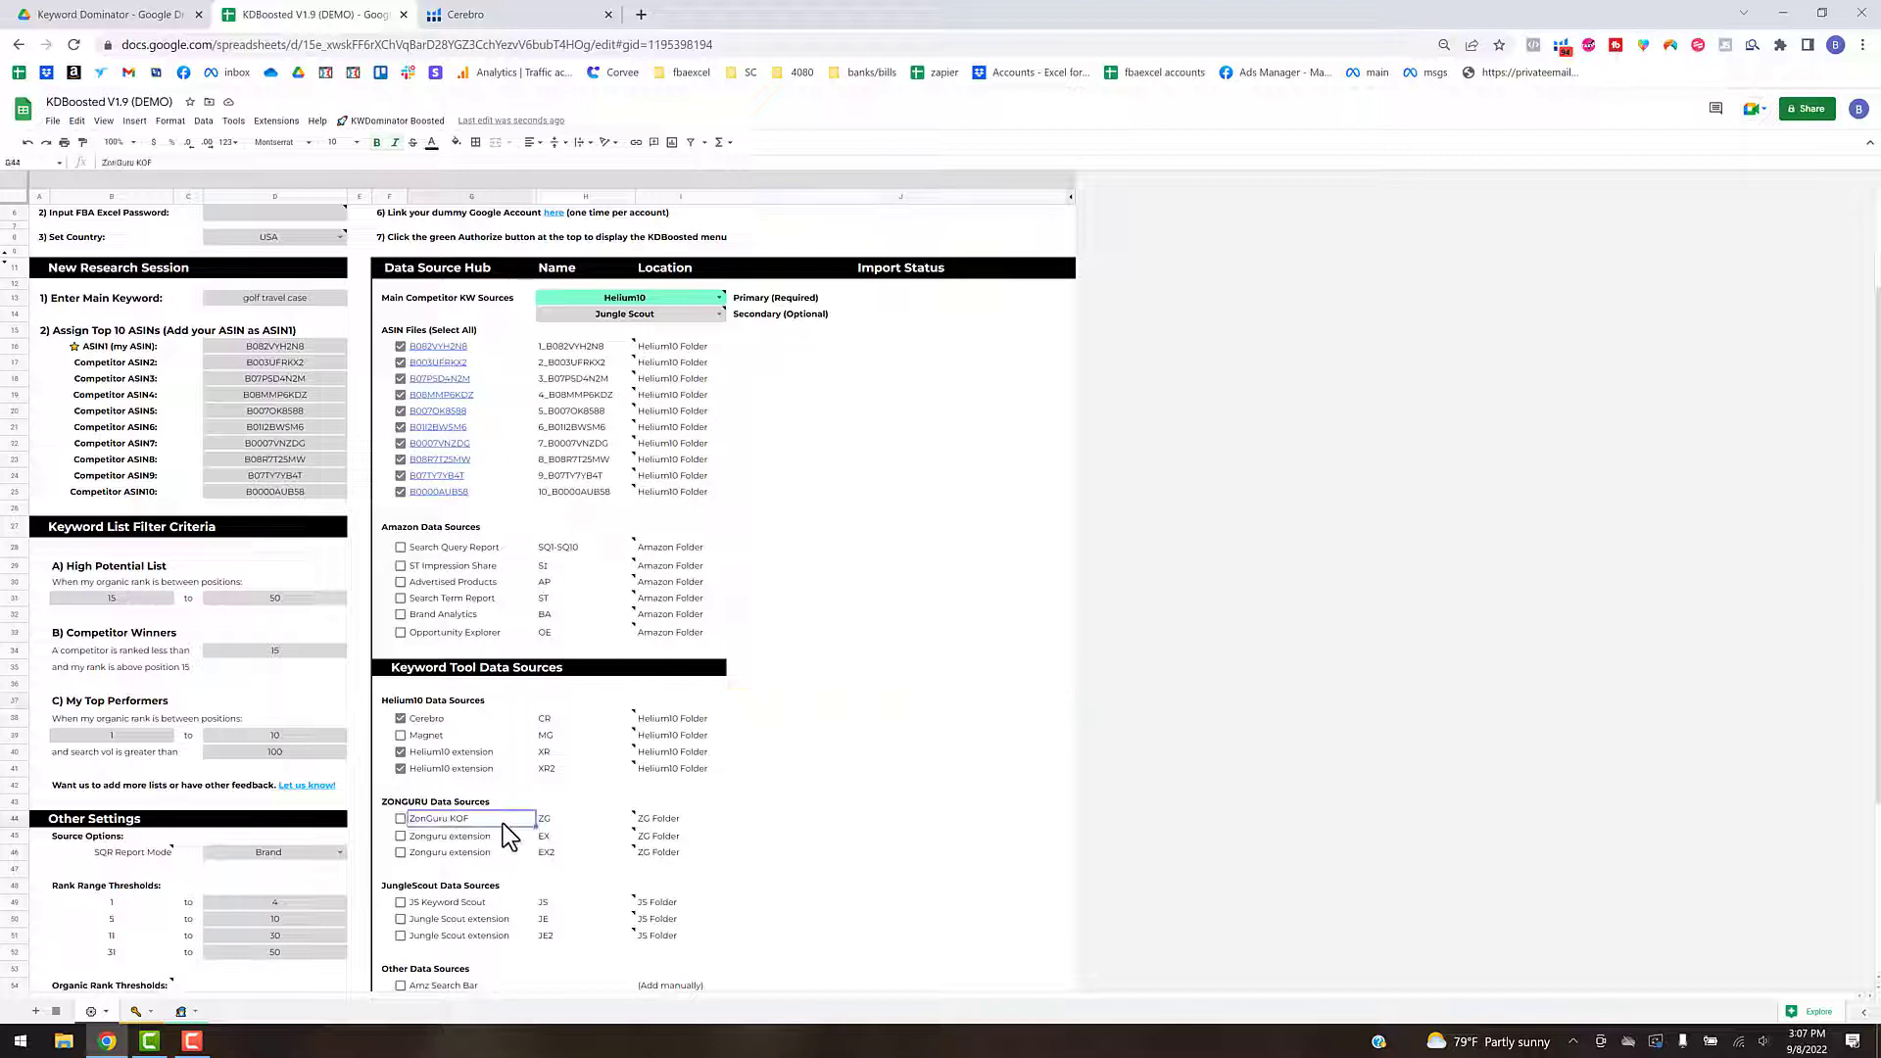
click(455, 903)
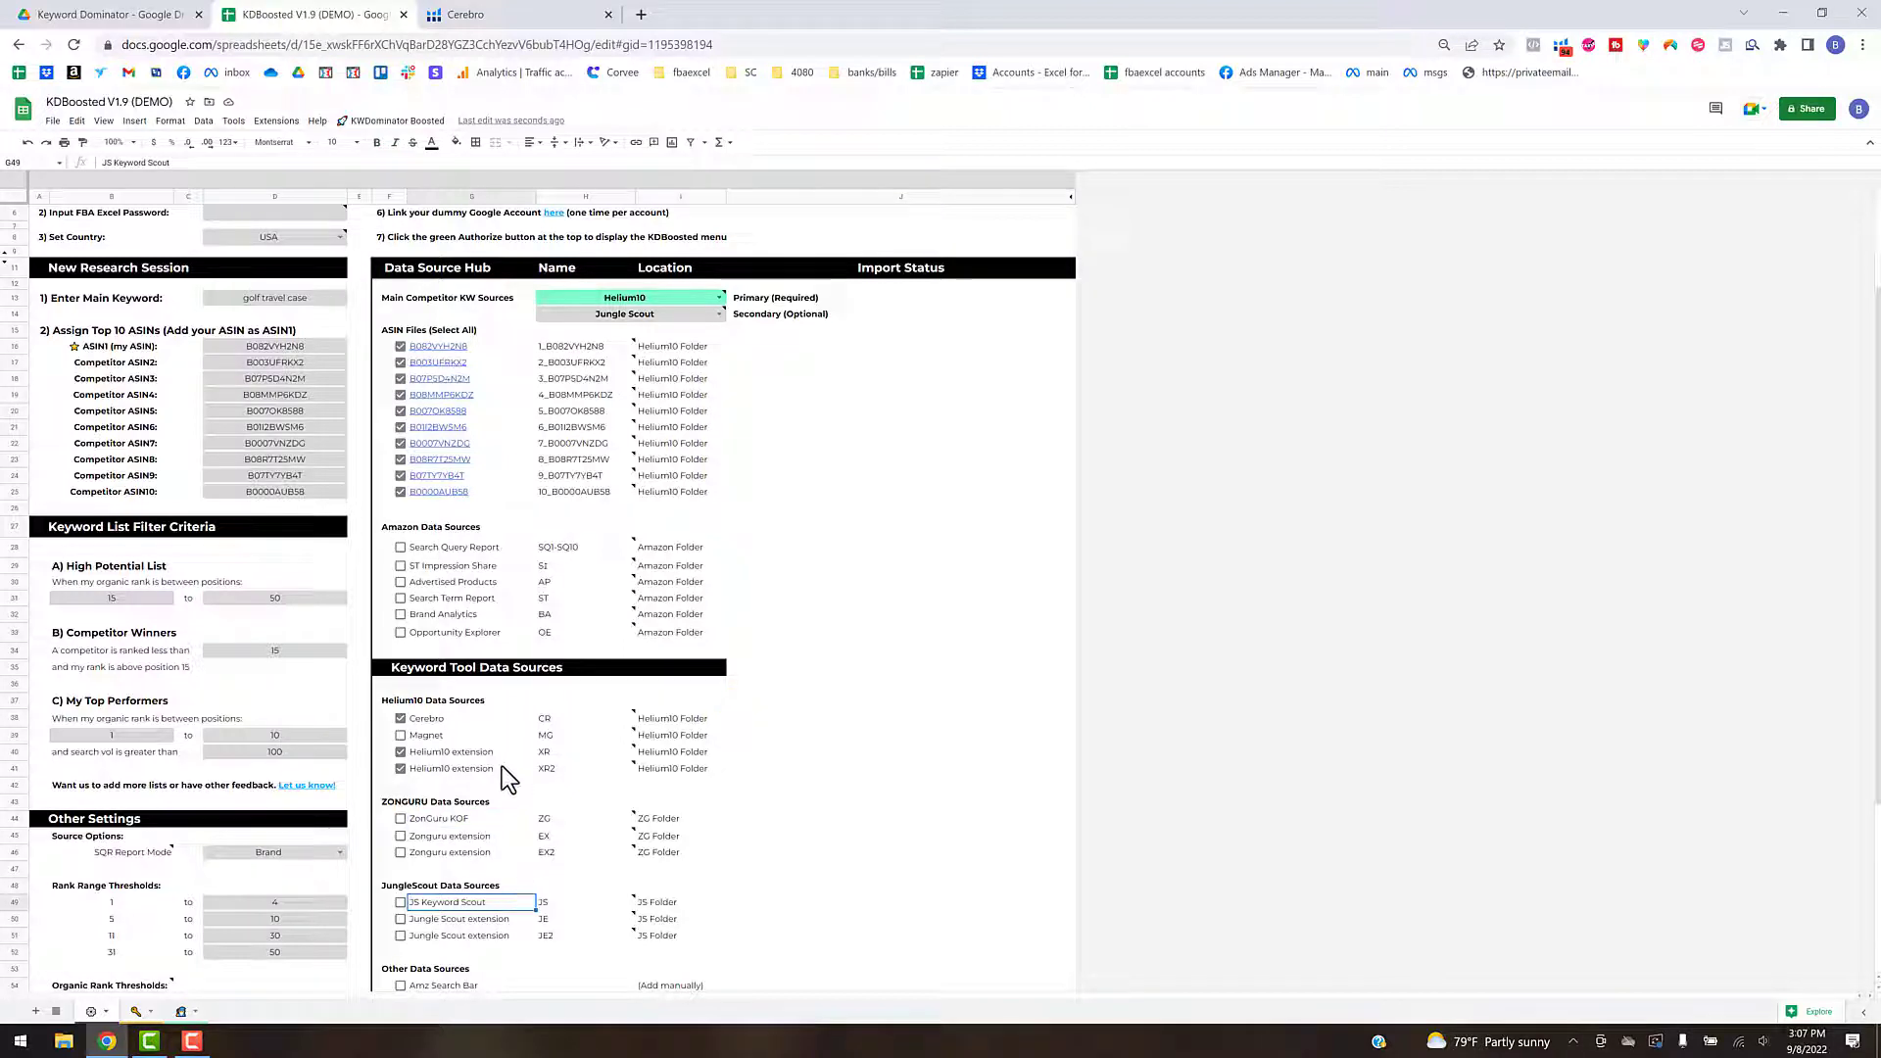
click(509, 725)
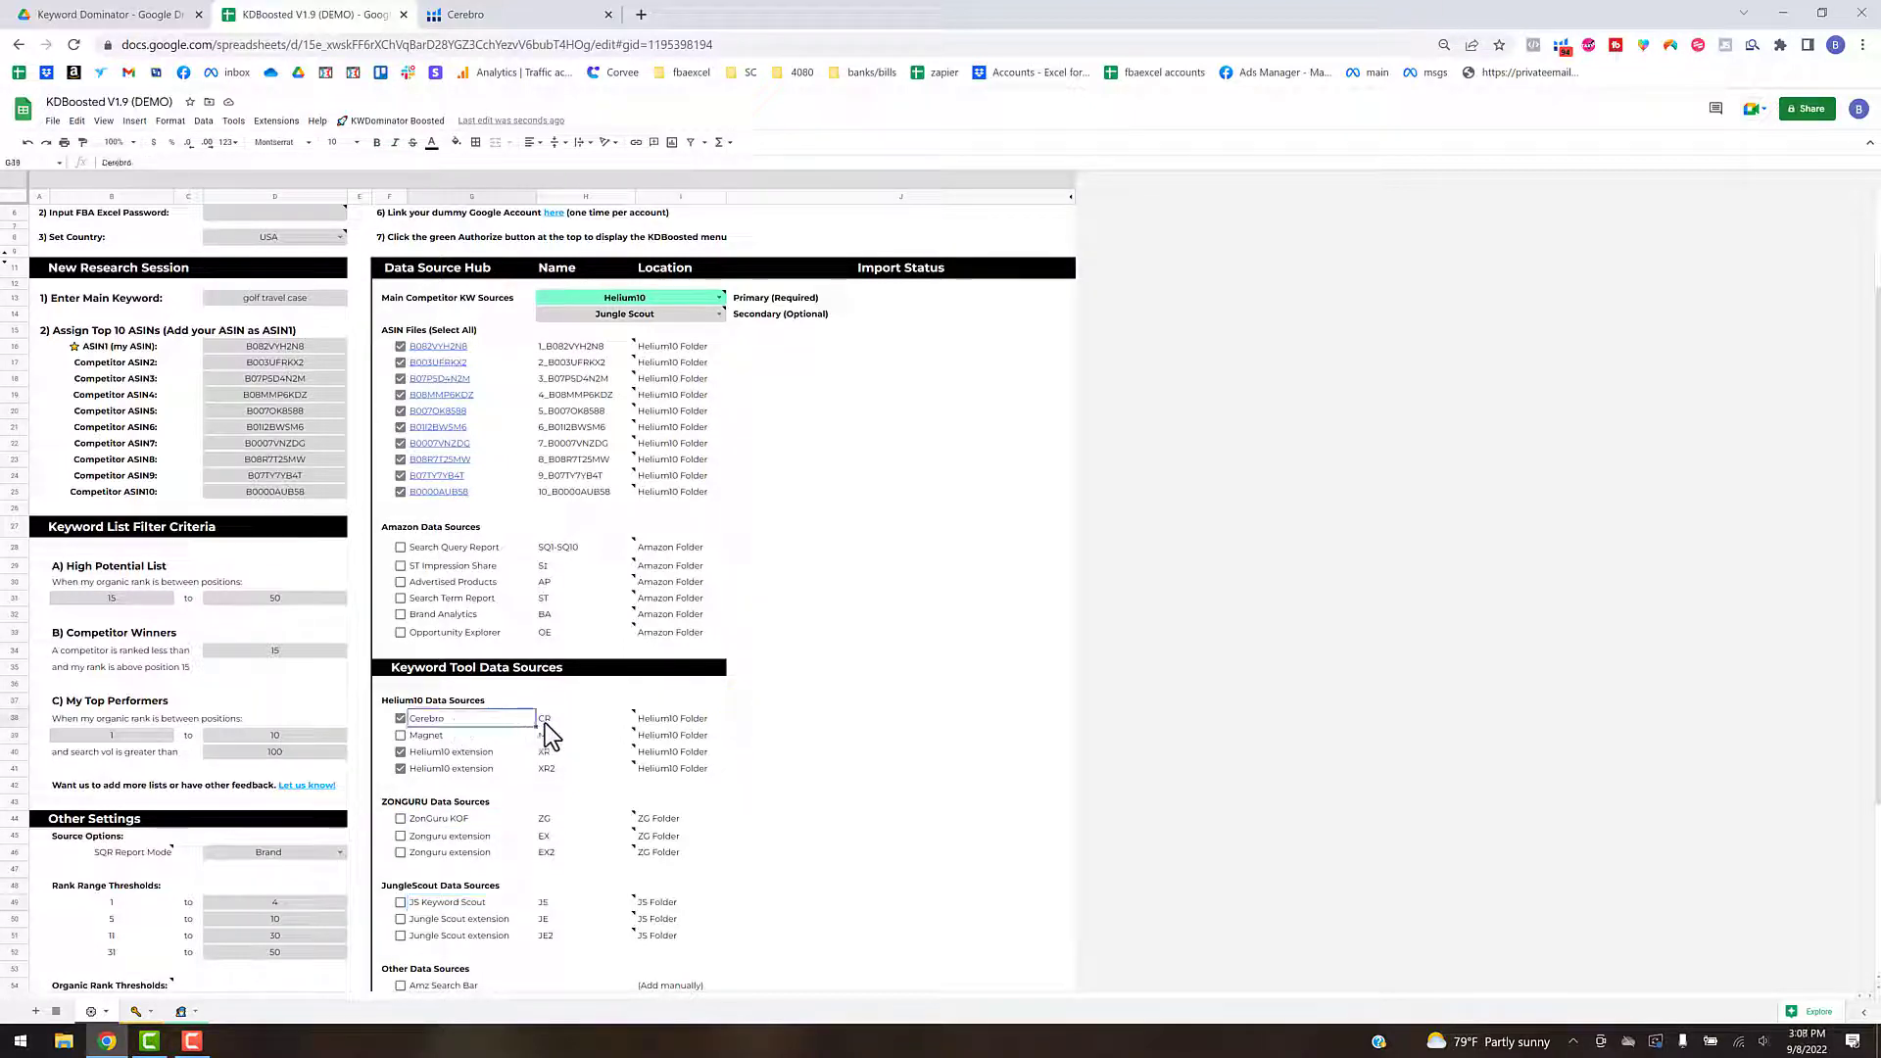
click(491, 756)
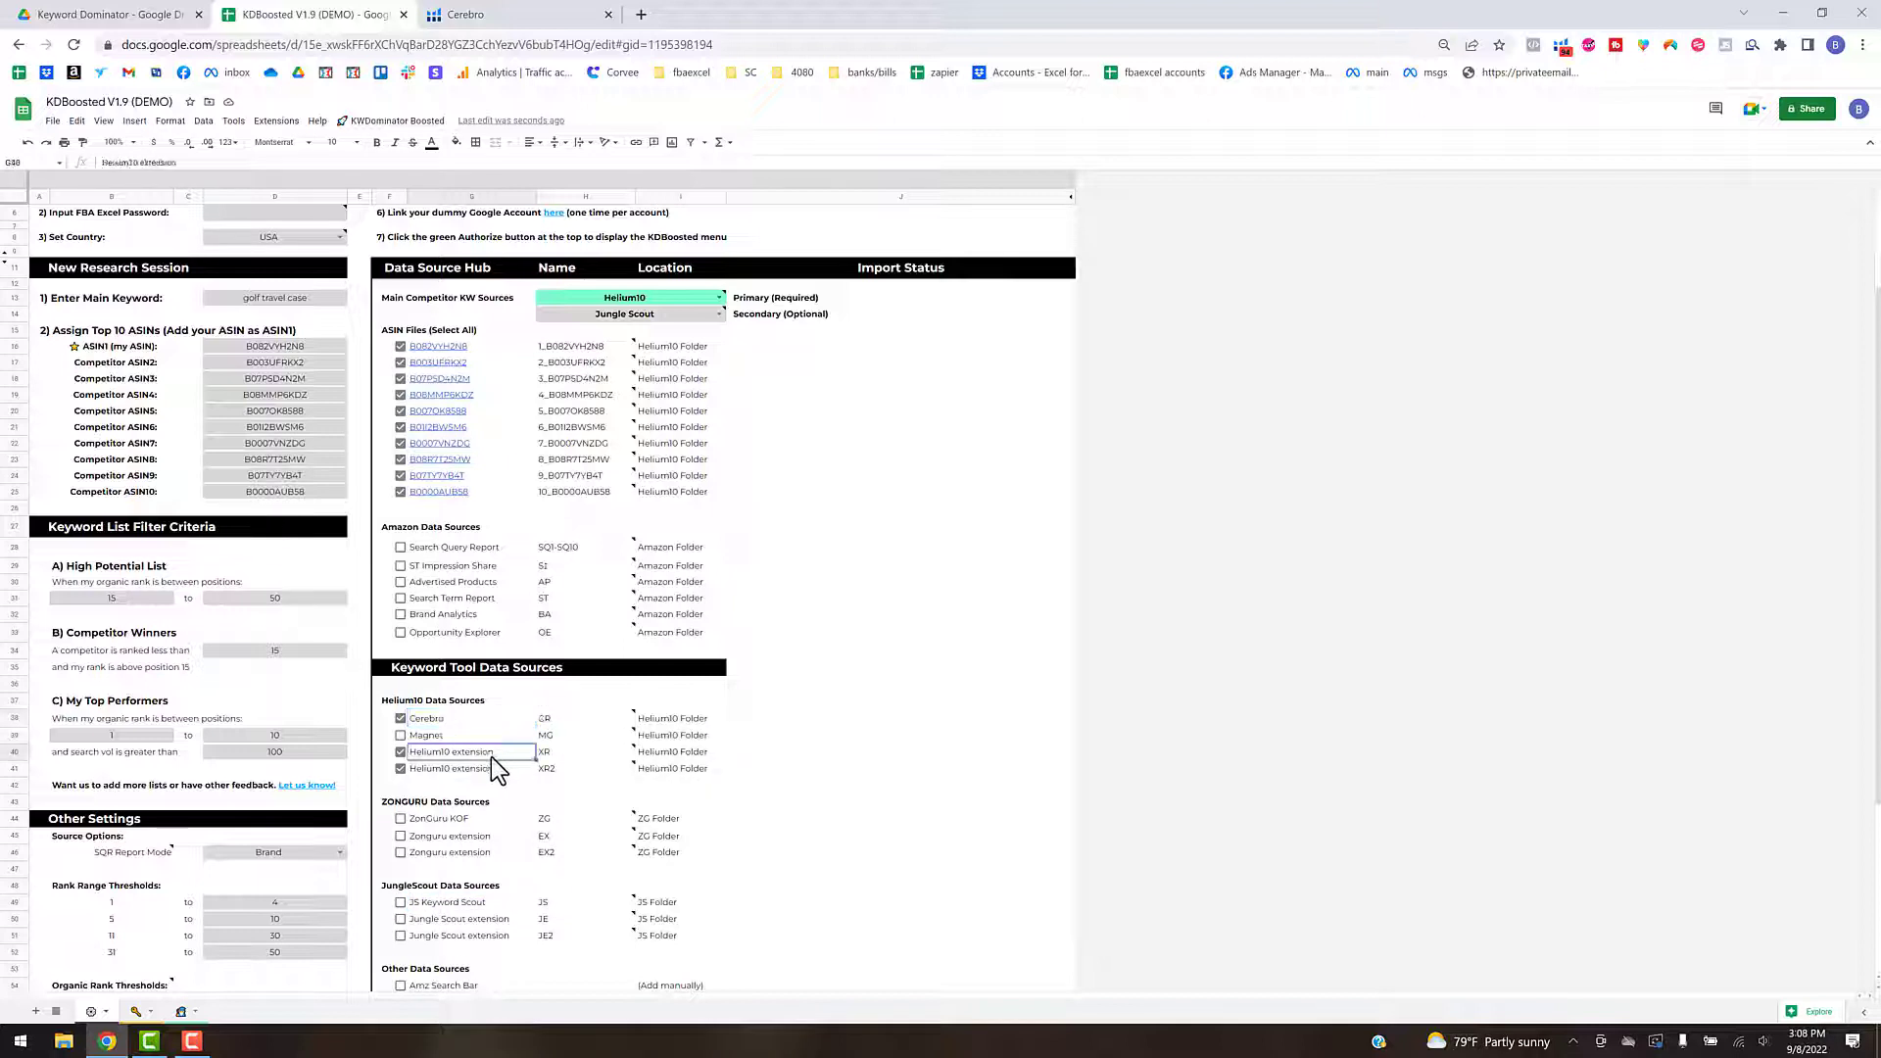
click(551, 754)
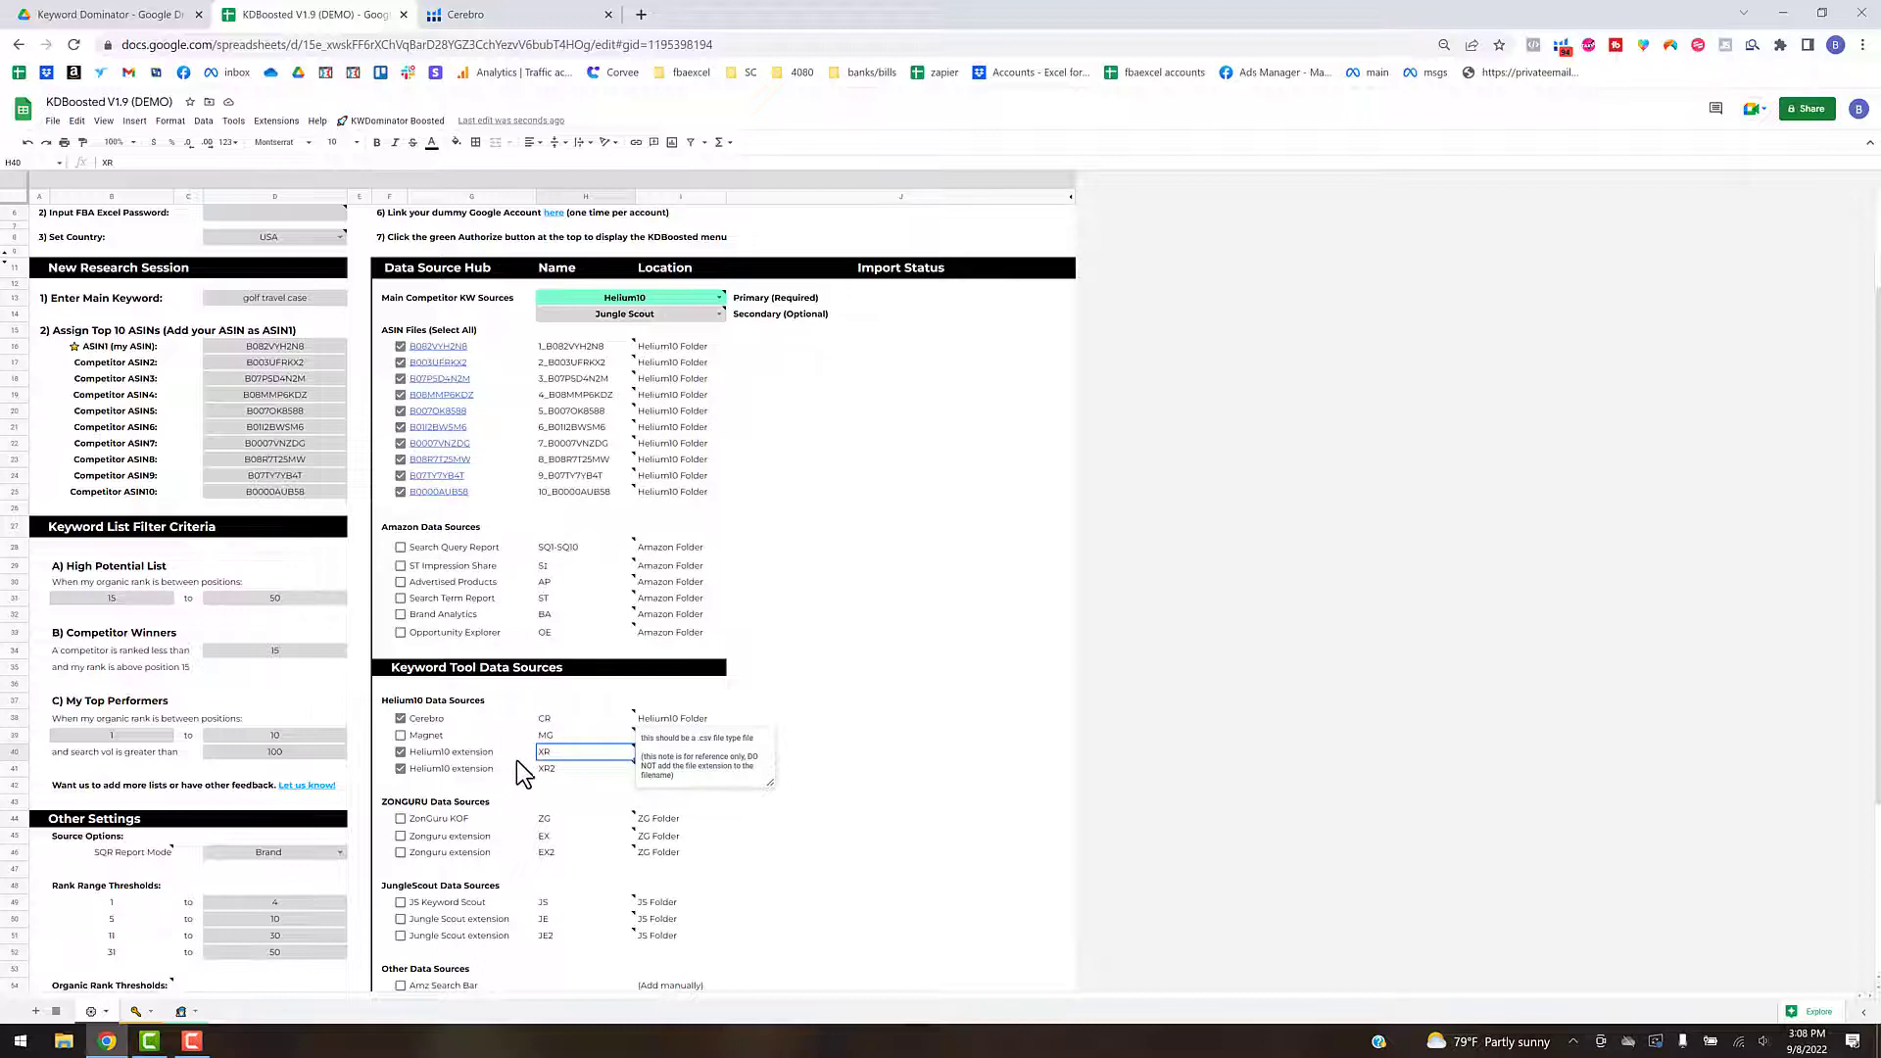
click(438, 769)
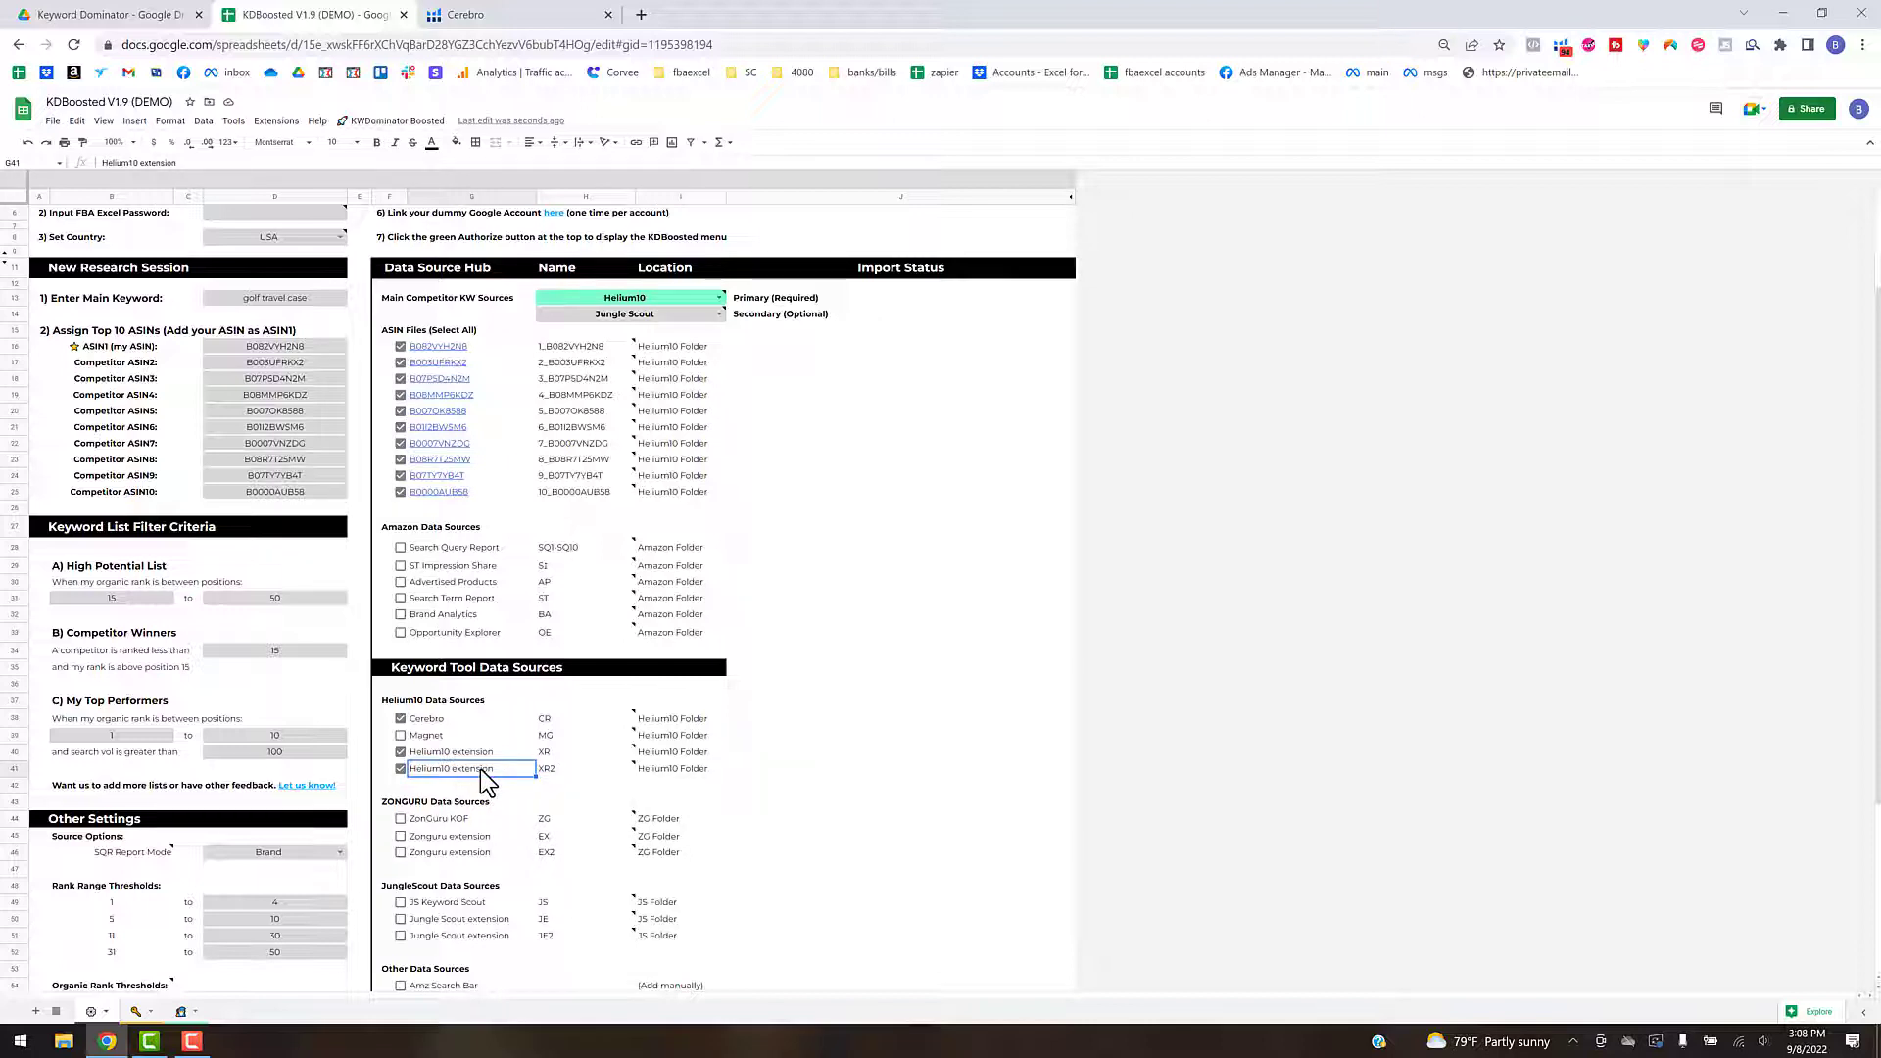
- Examine the ASIN1 entry, the Helium10 extension sources XR and XR2 with their location note, and the primary competitor keyword source's note
click(312, 349)
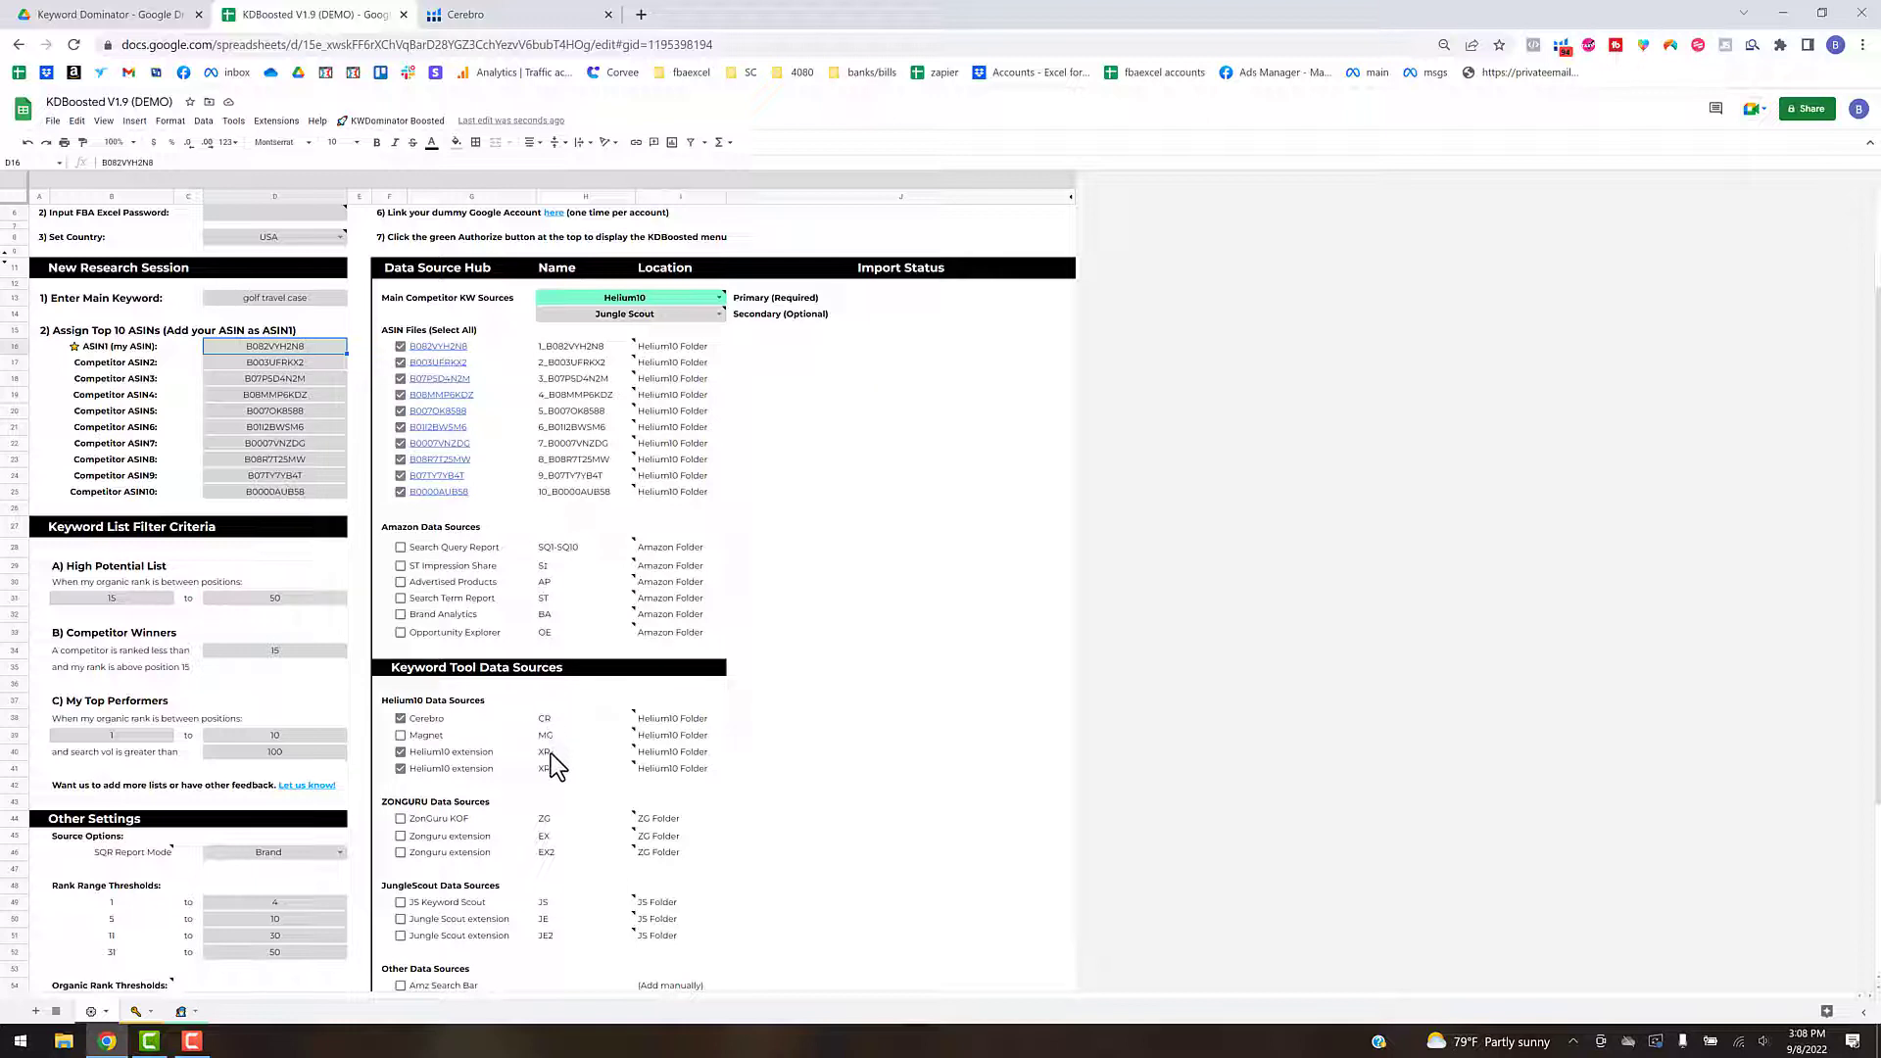
mouse_move(547, 751)
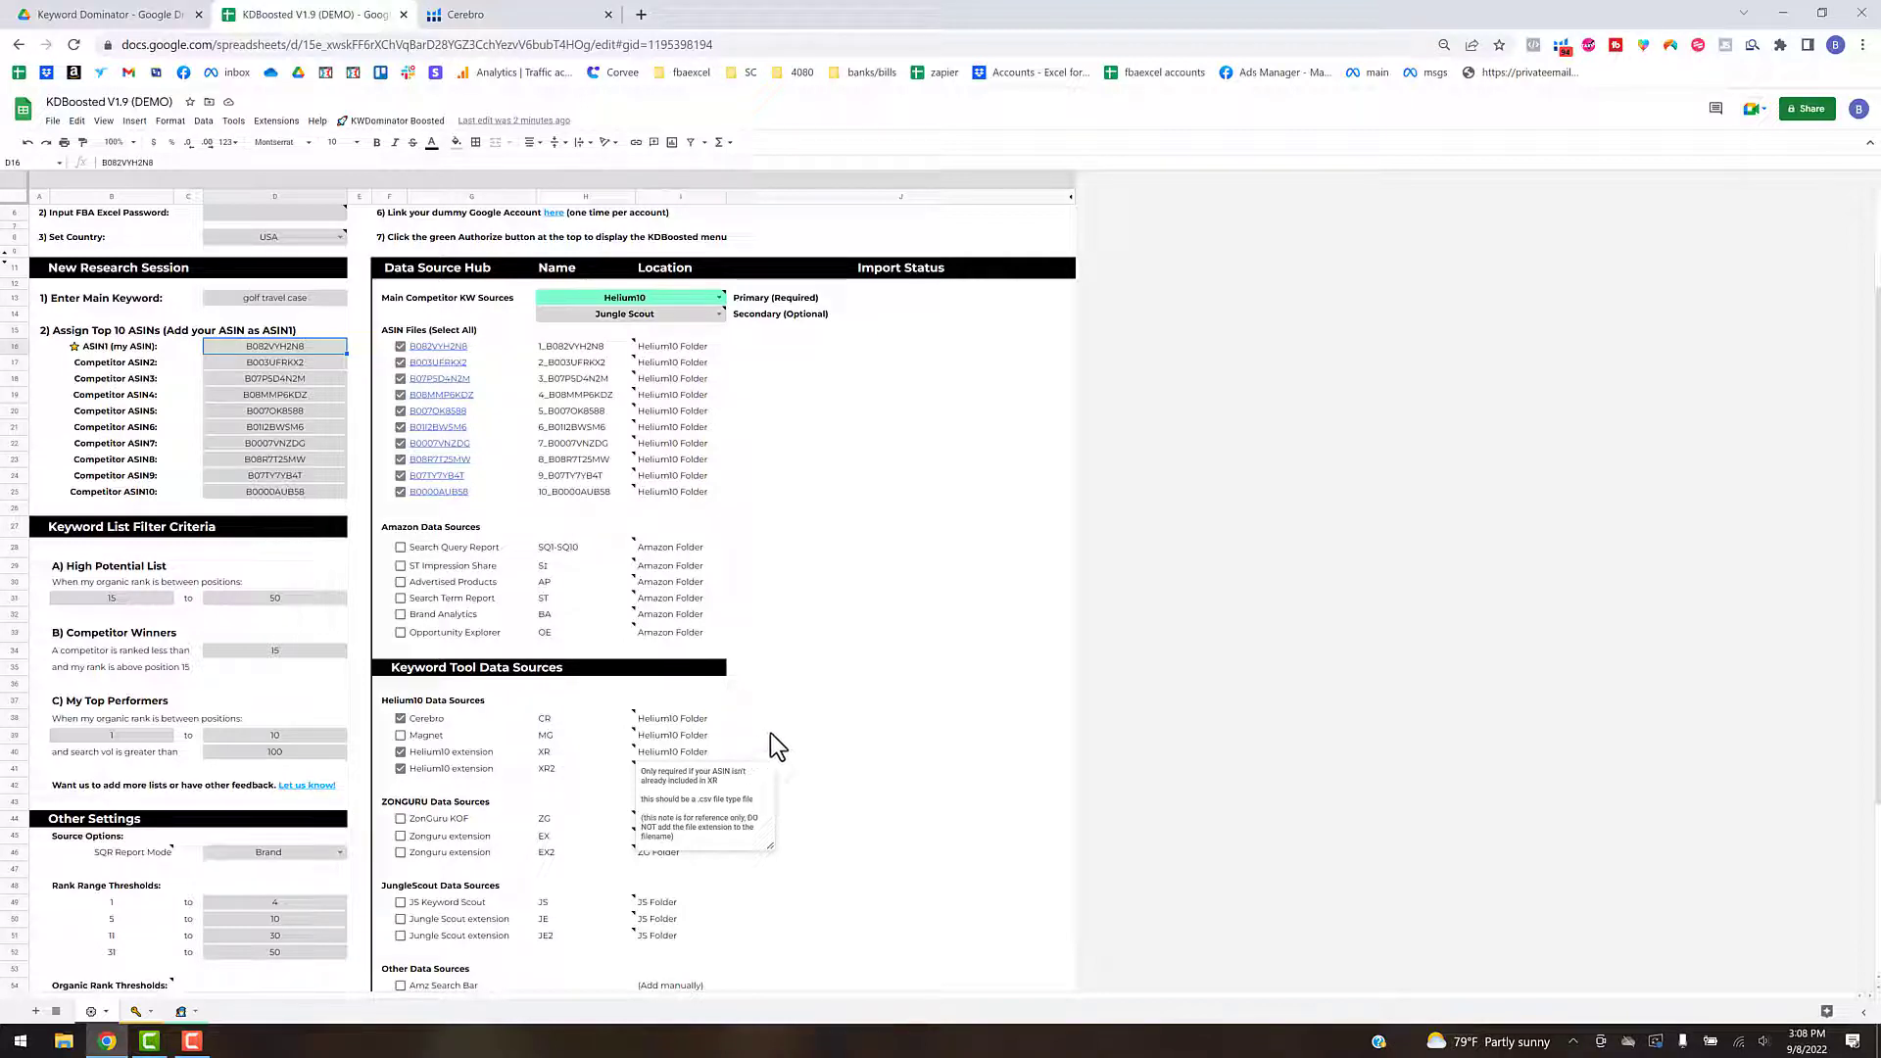
click(798, 721)
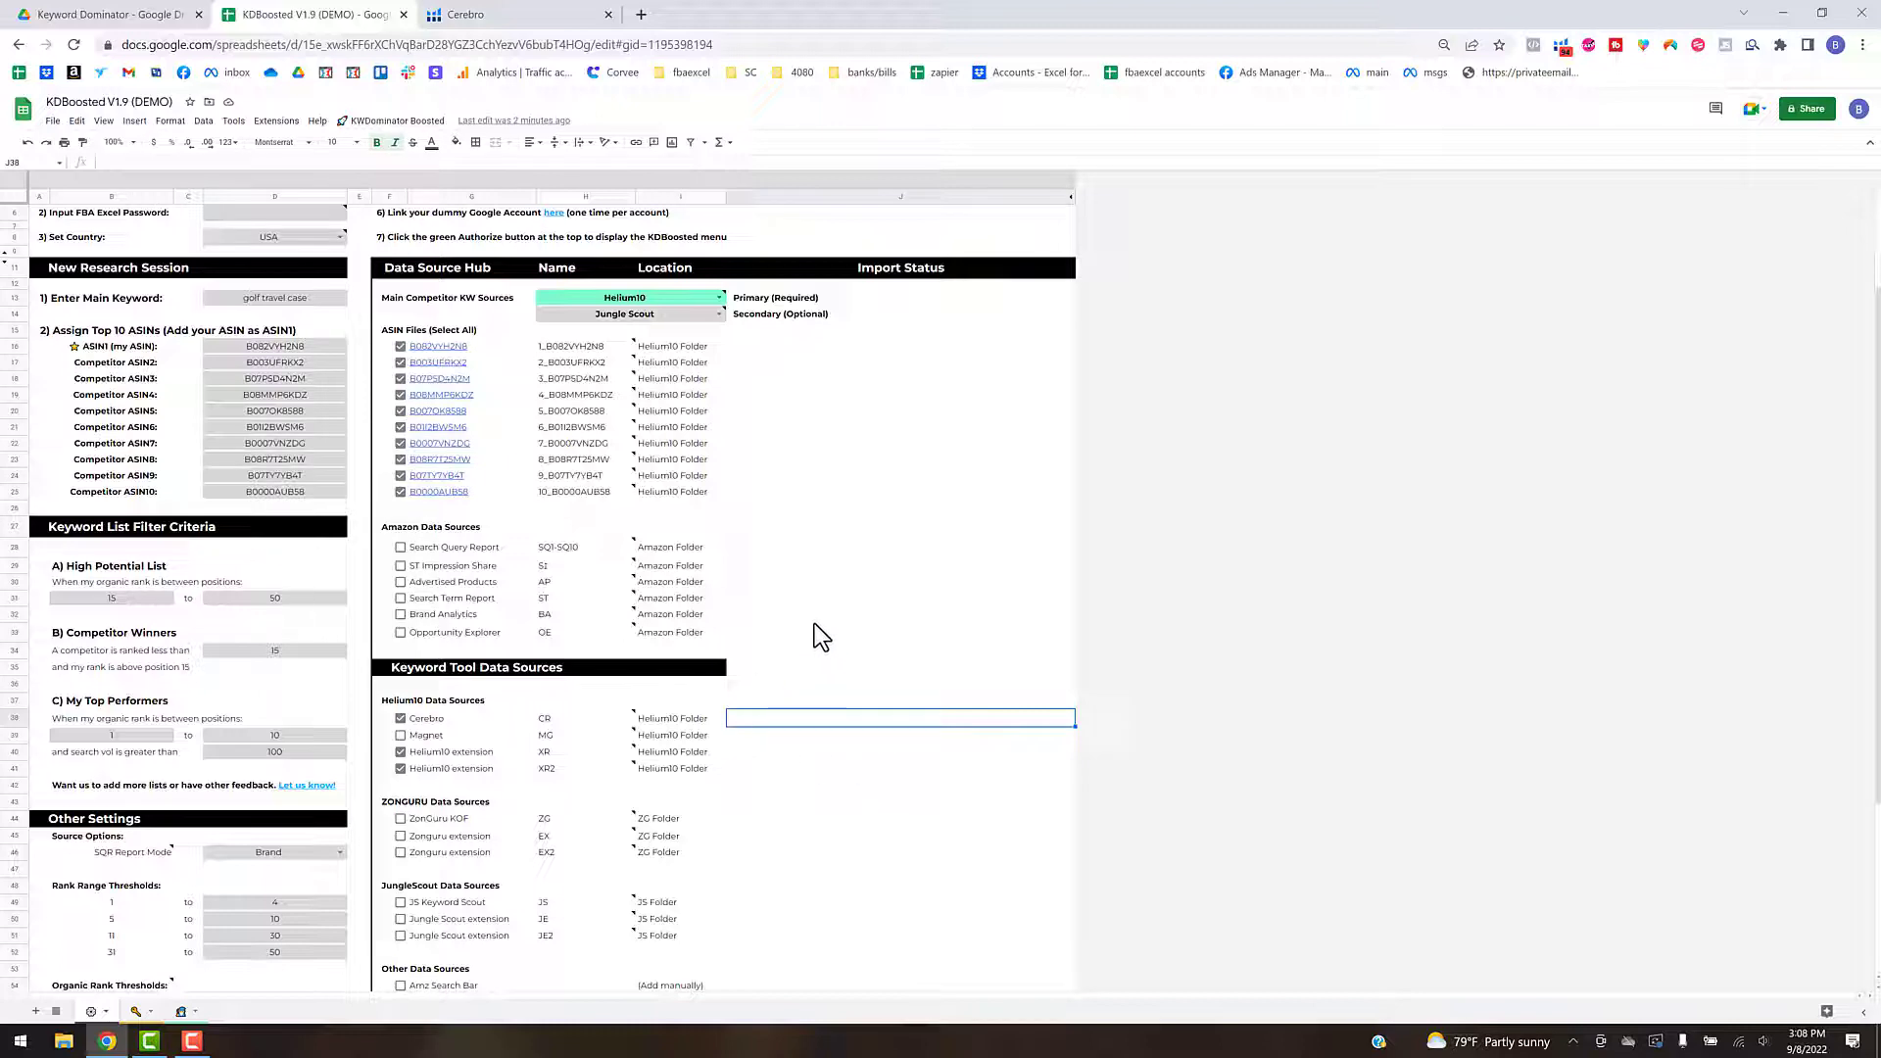
scroll(805, 544, up, 3)
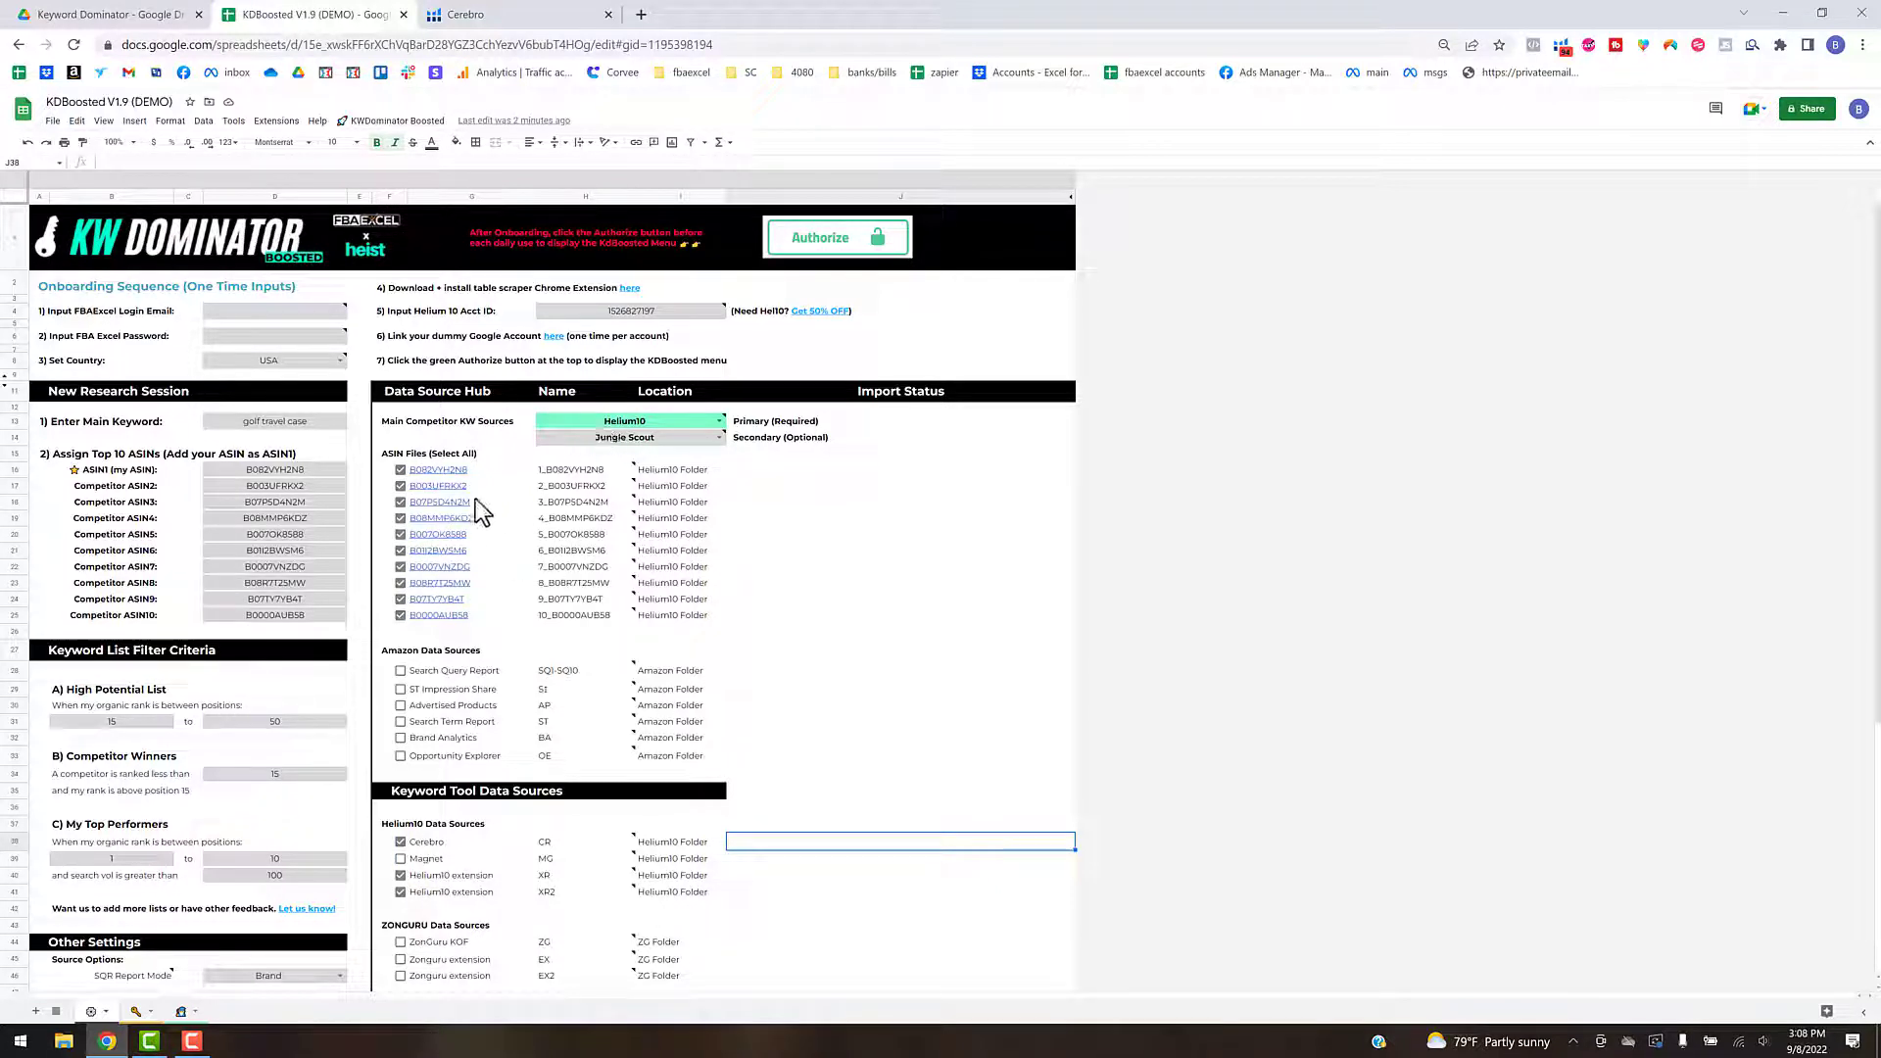
mouse_move(480, 479)
mouse_move(661, 420)
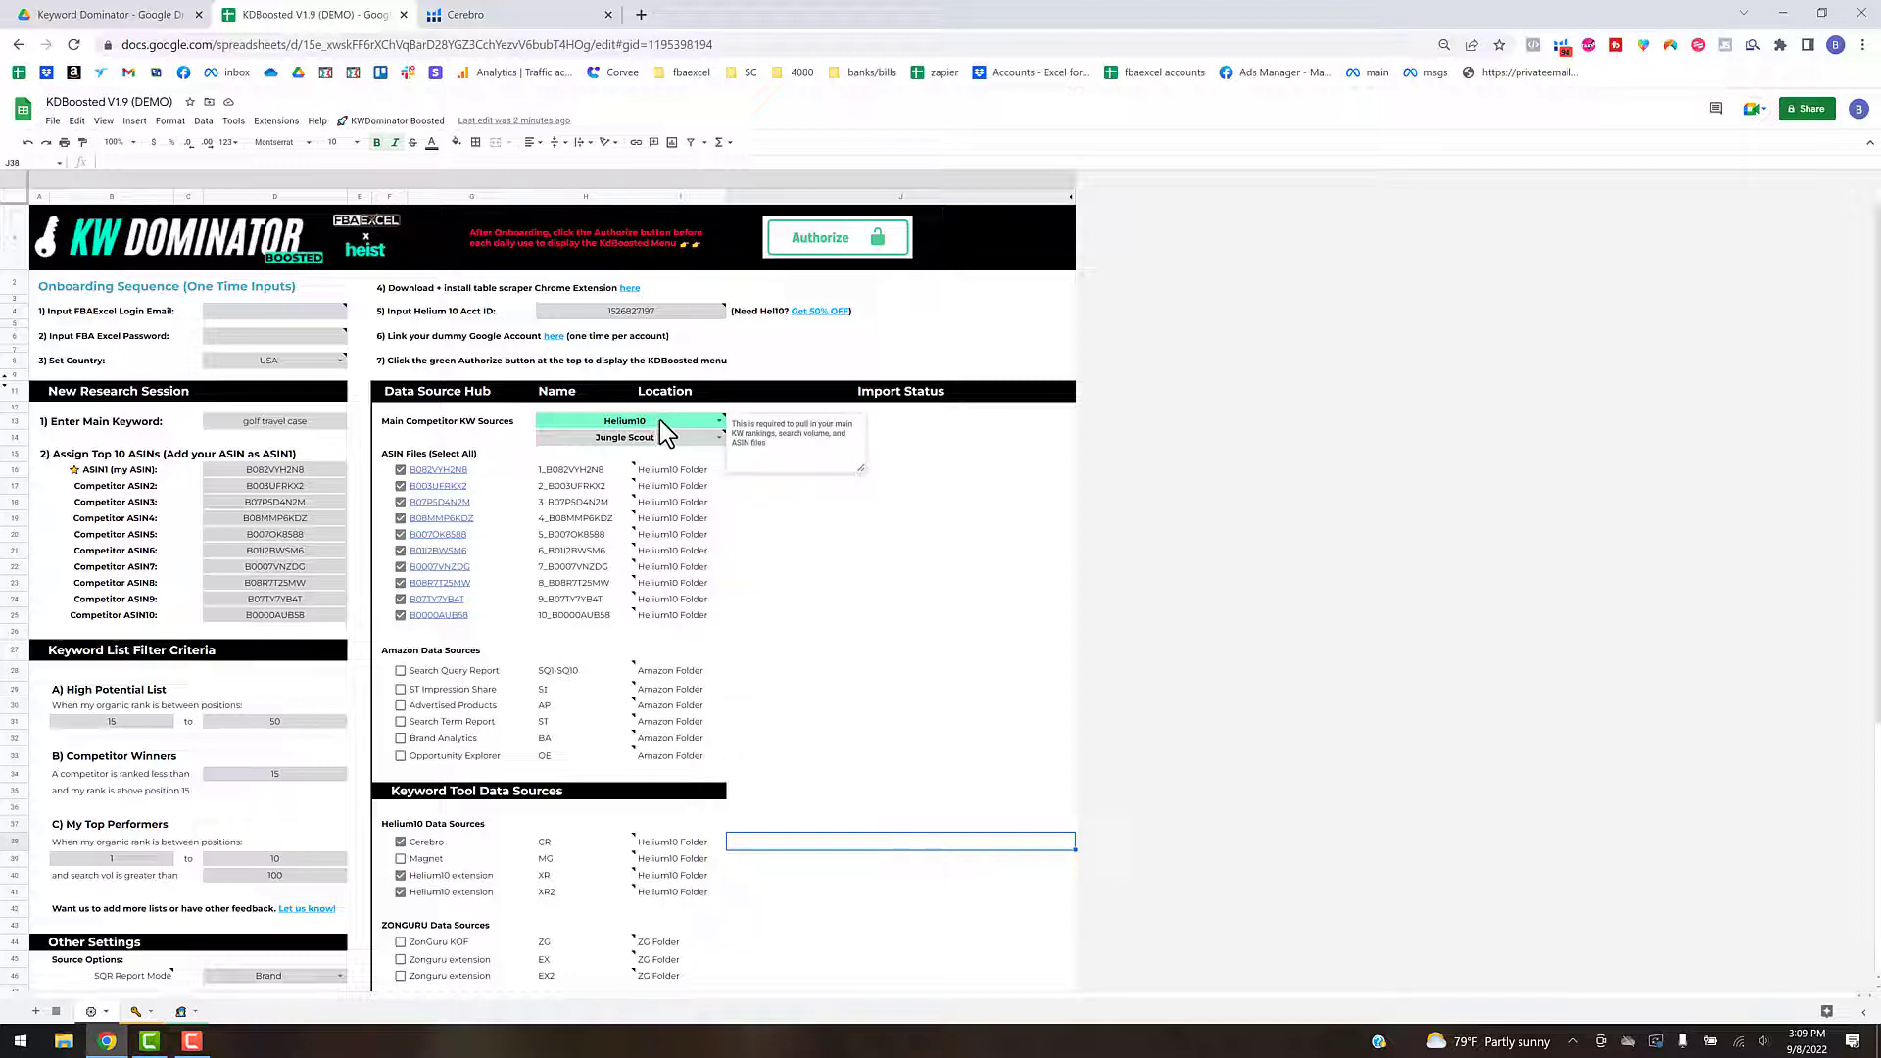
click(663, 421)
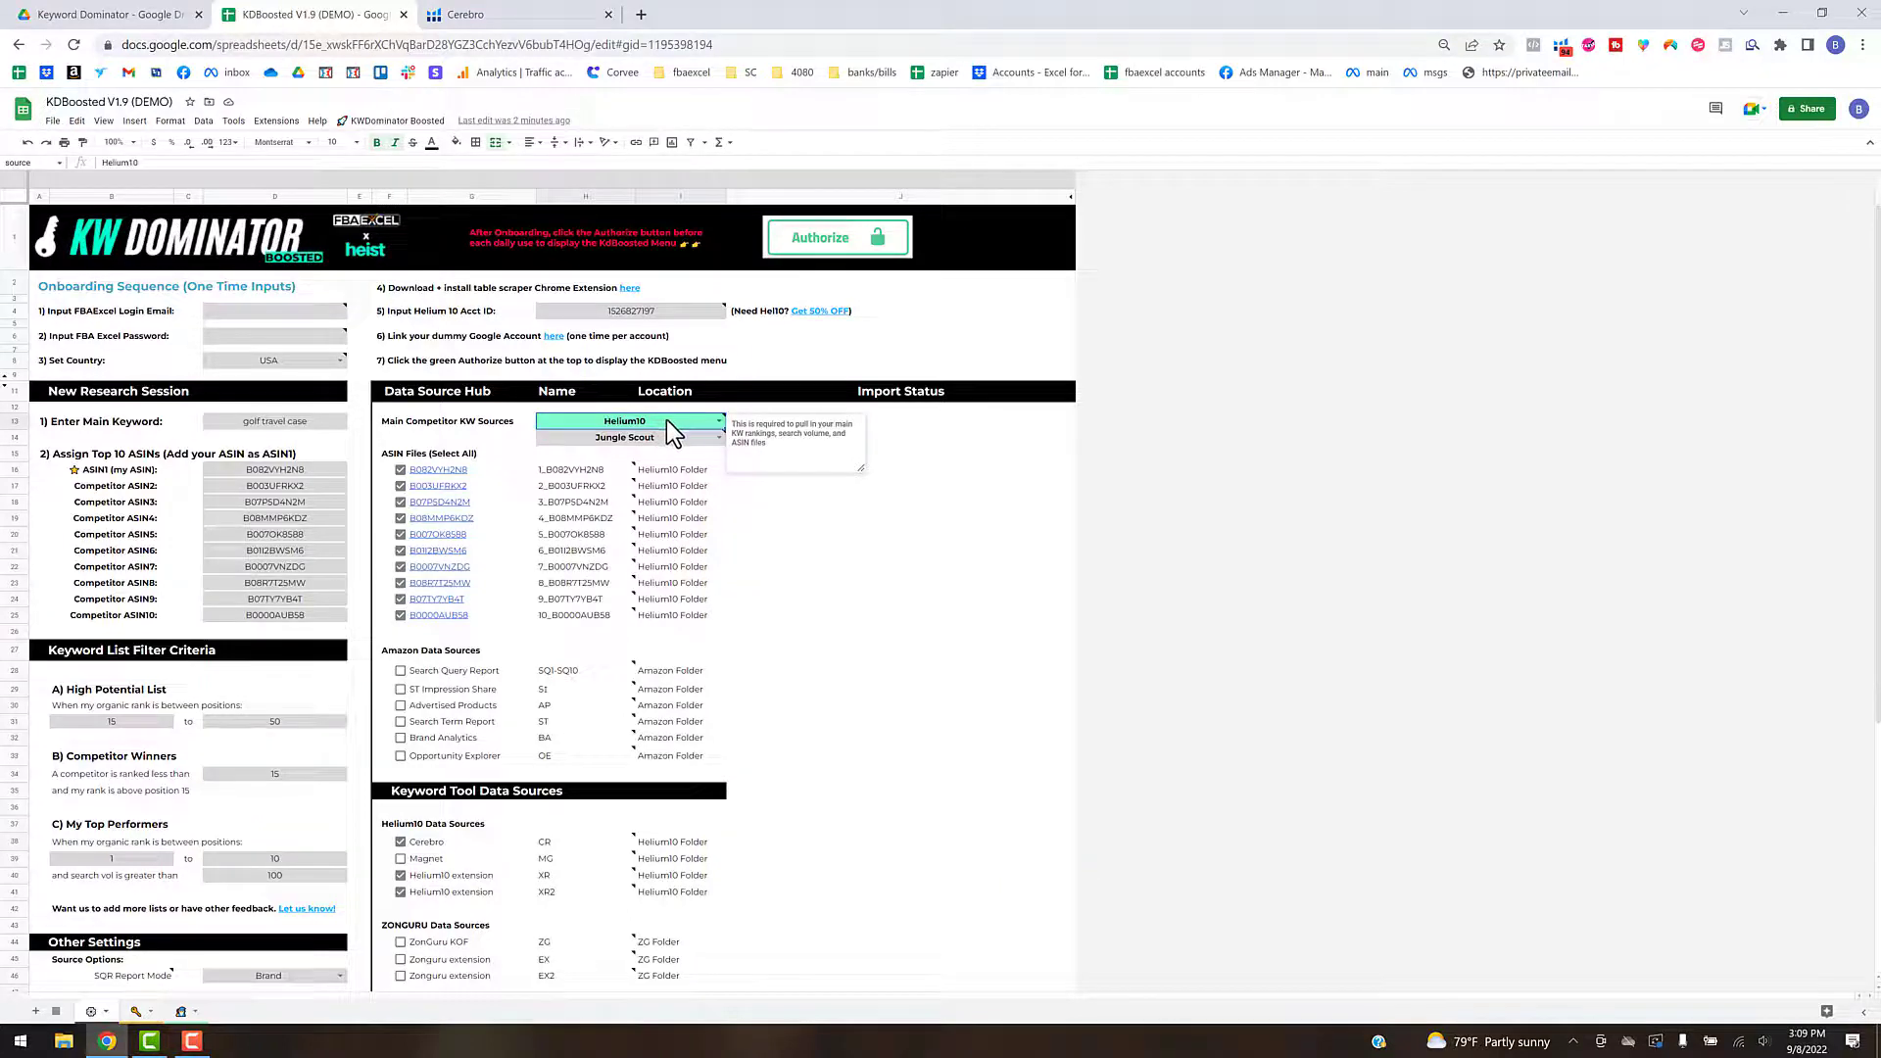
click(866, 585)
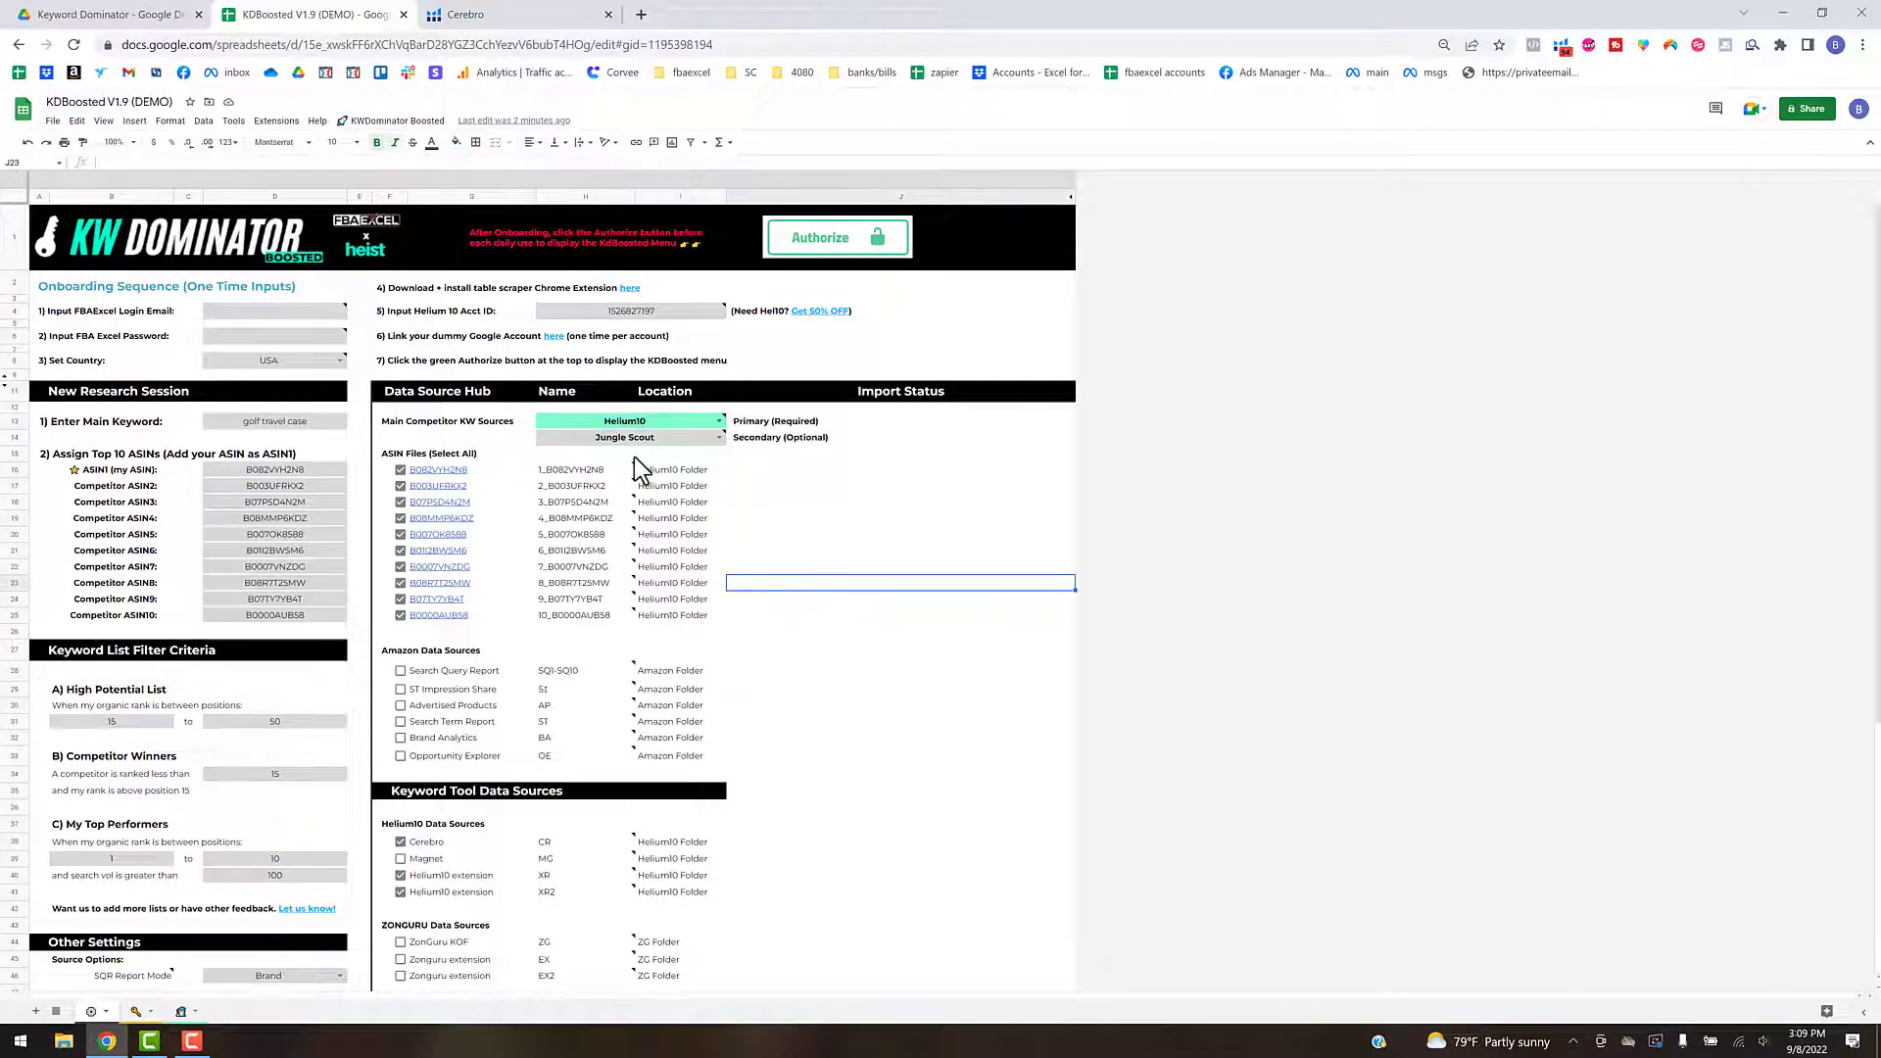
- Run KWDominator Boosted's Download New Data operation for the checked sources and confirm it
click(392, 123)
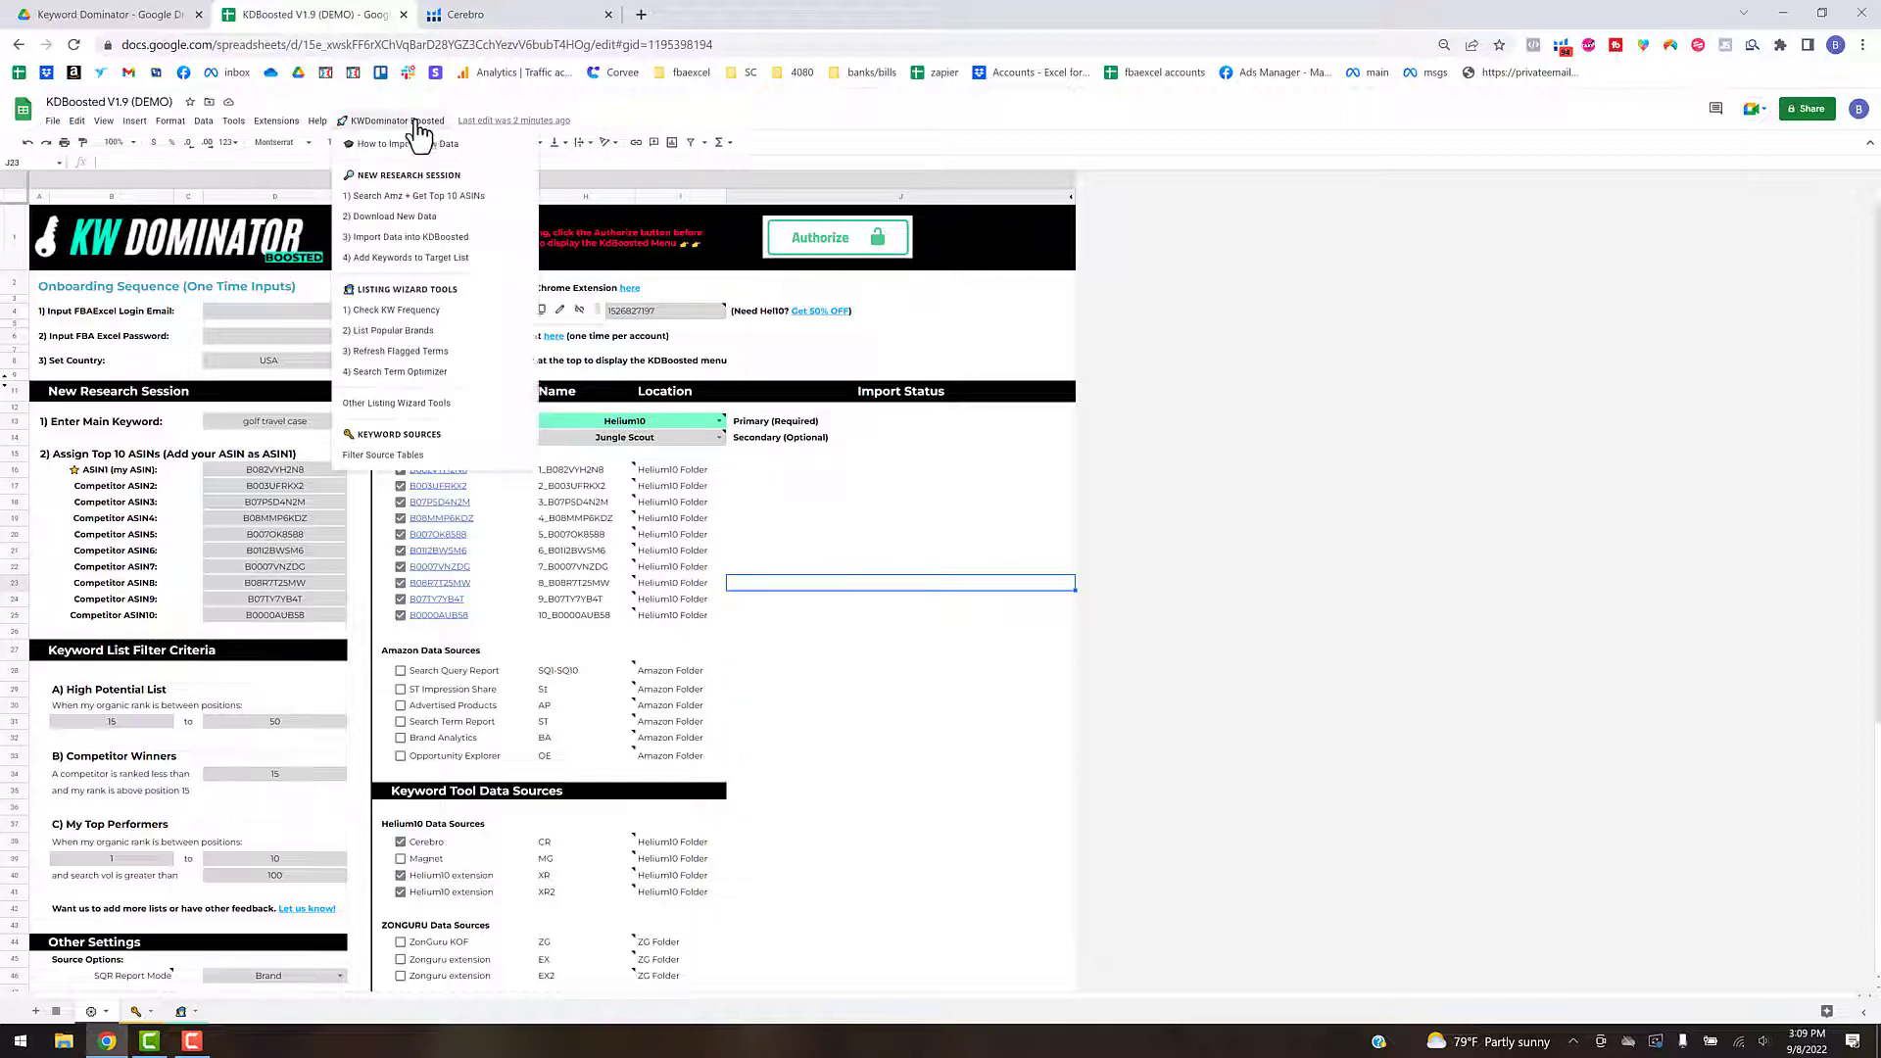
click(415, 218)
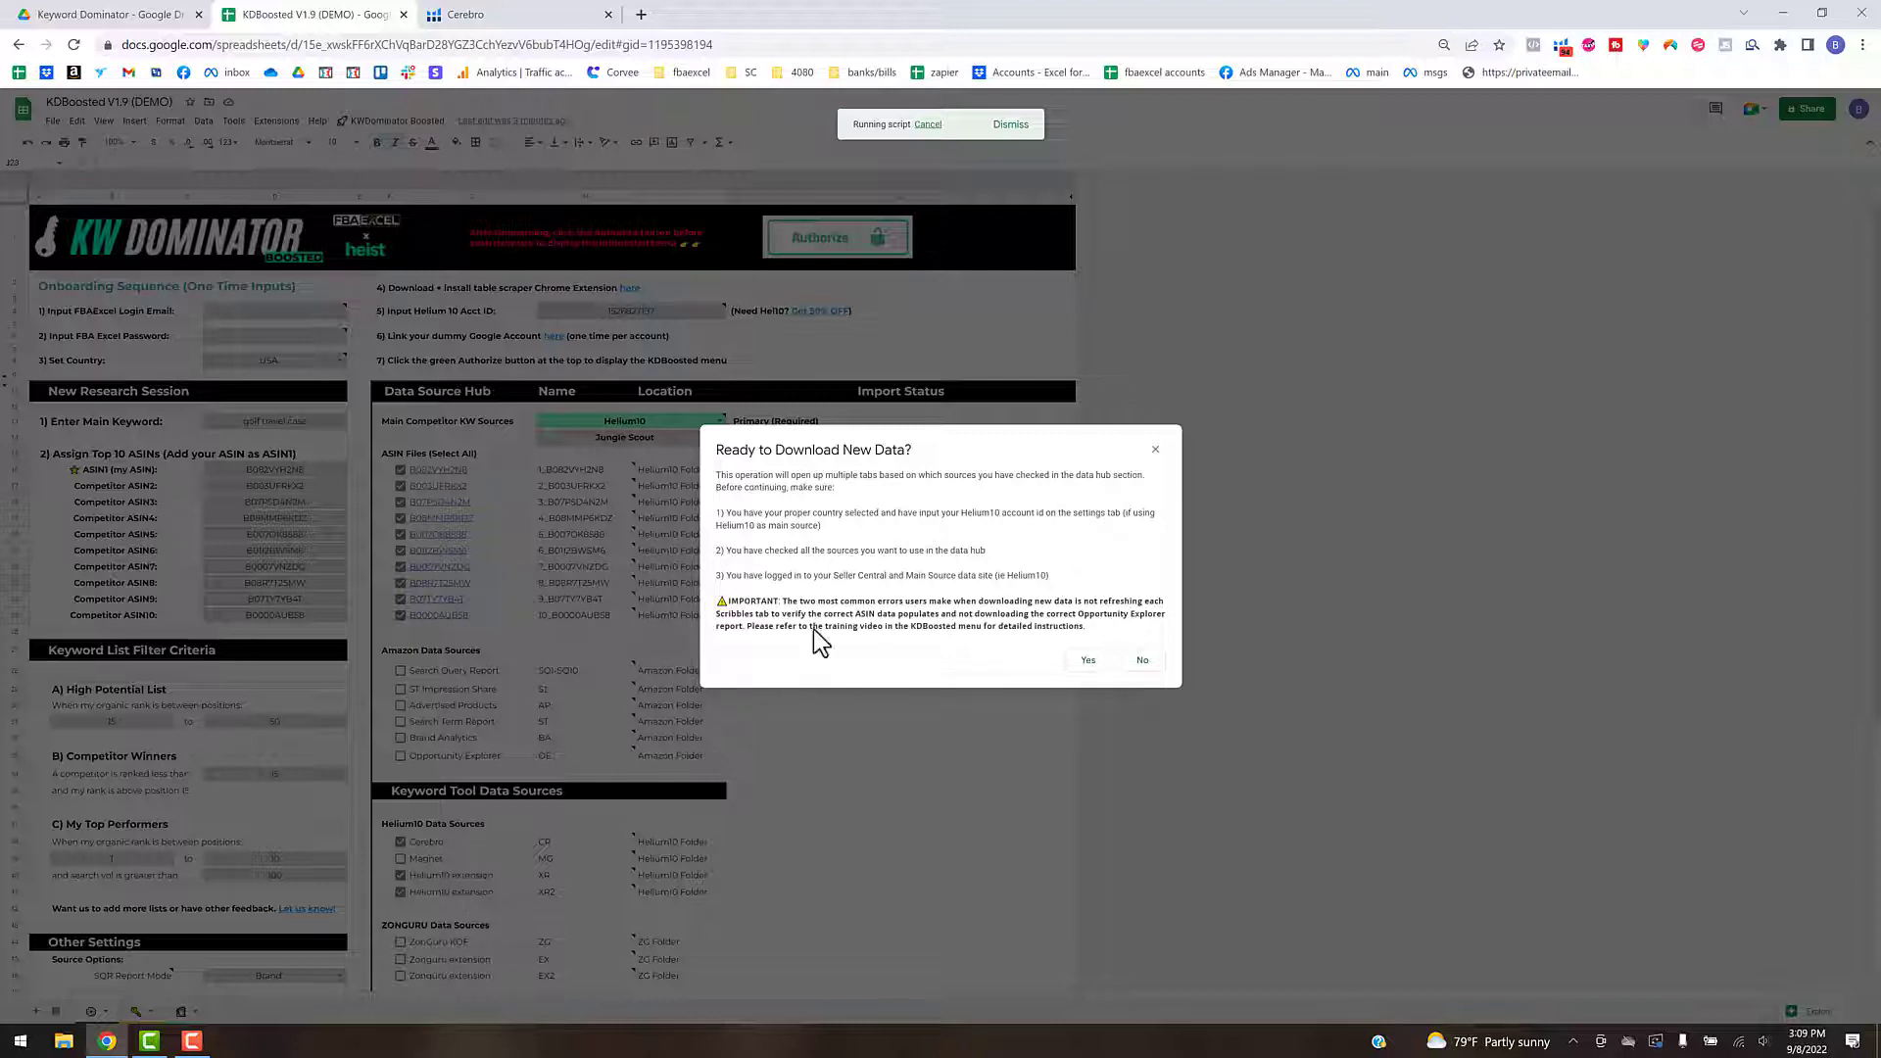
click(1088, 660)
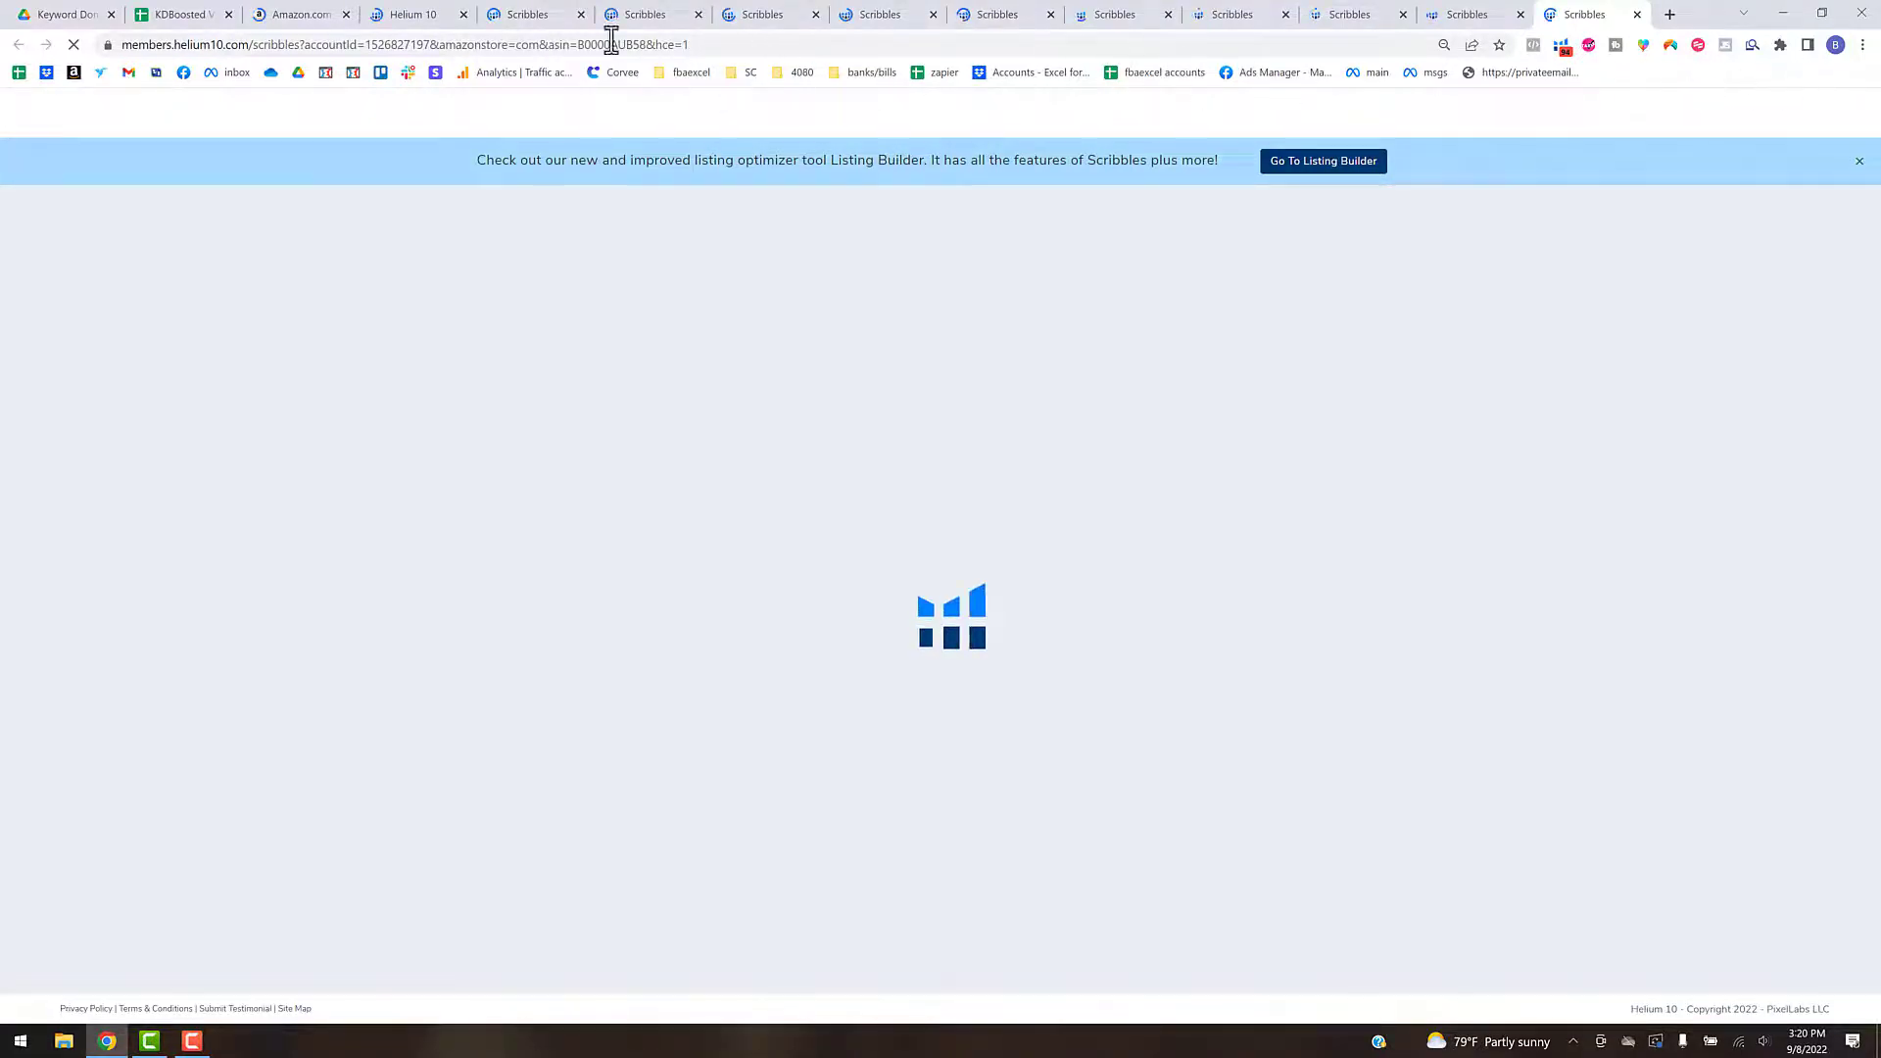
- Reload the opened Helium 10 Scribbles pages one after another, starting with ASIN B082VYH2N8, so each one loads its own ASIN data
click(526, 18)
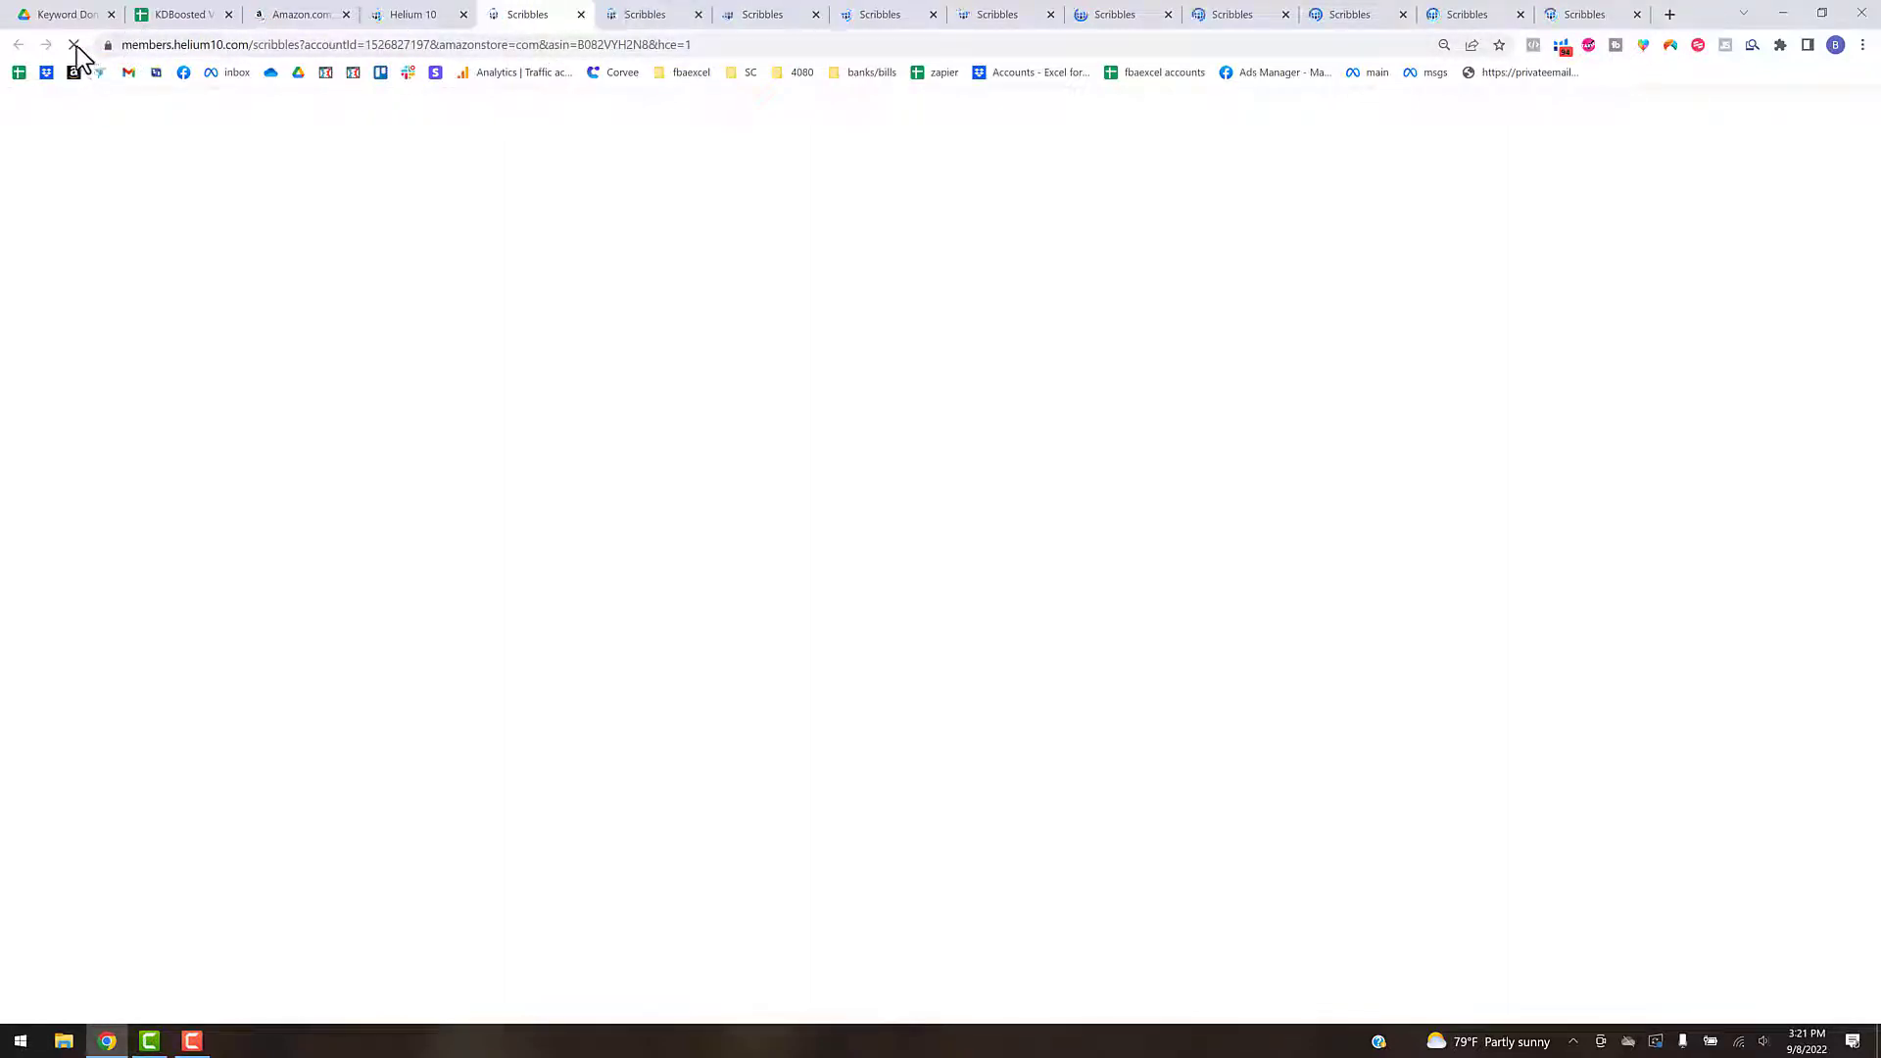
click(642, 16)
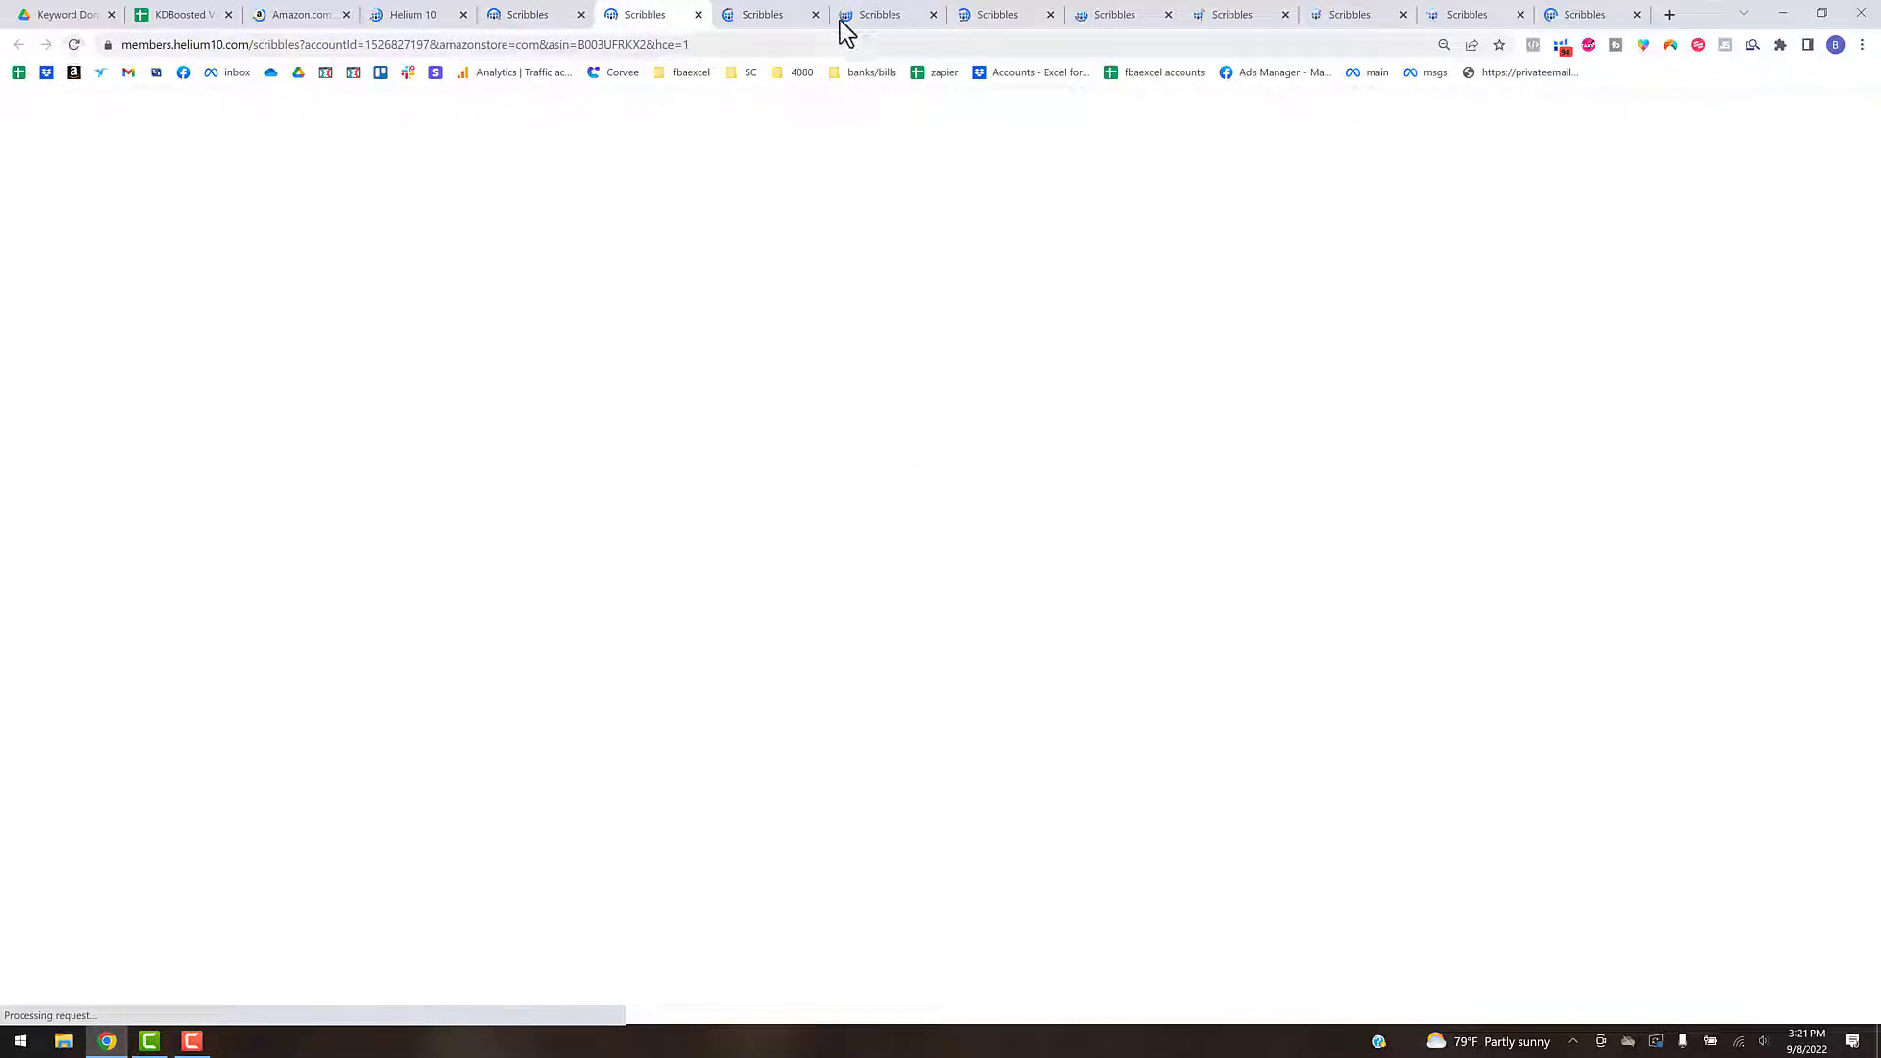
click(773, 21)
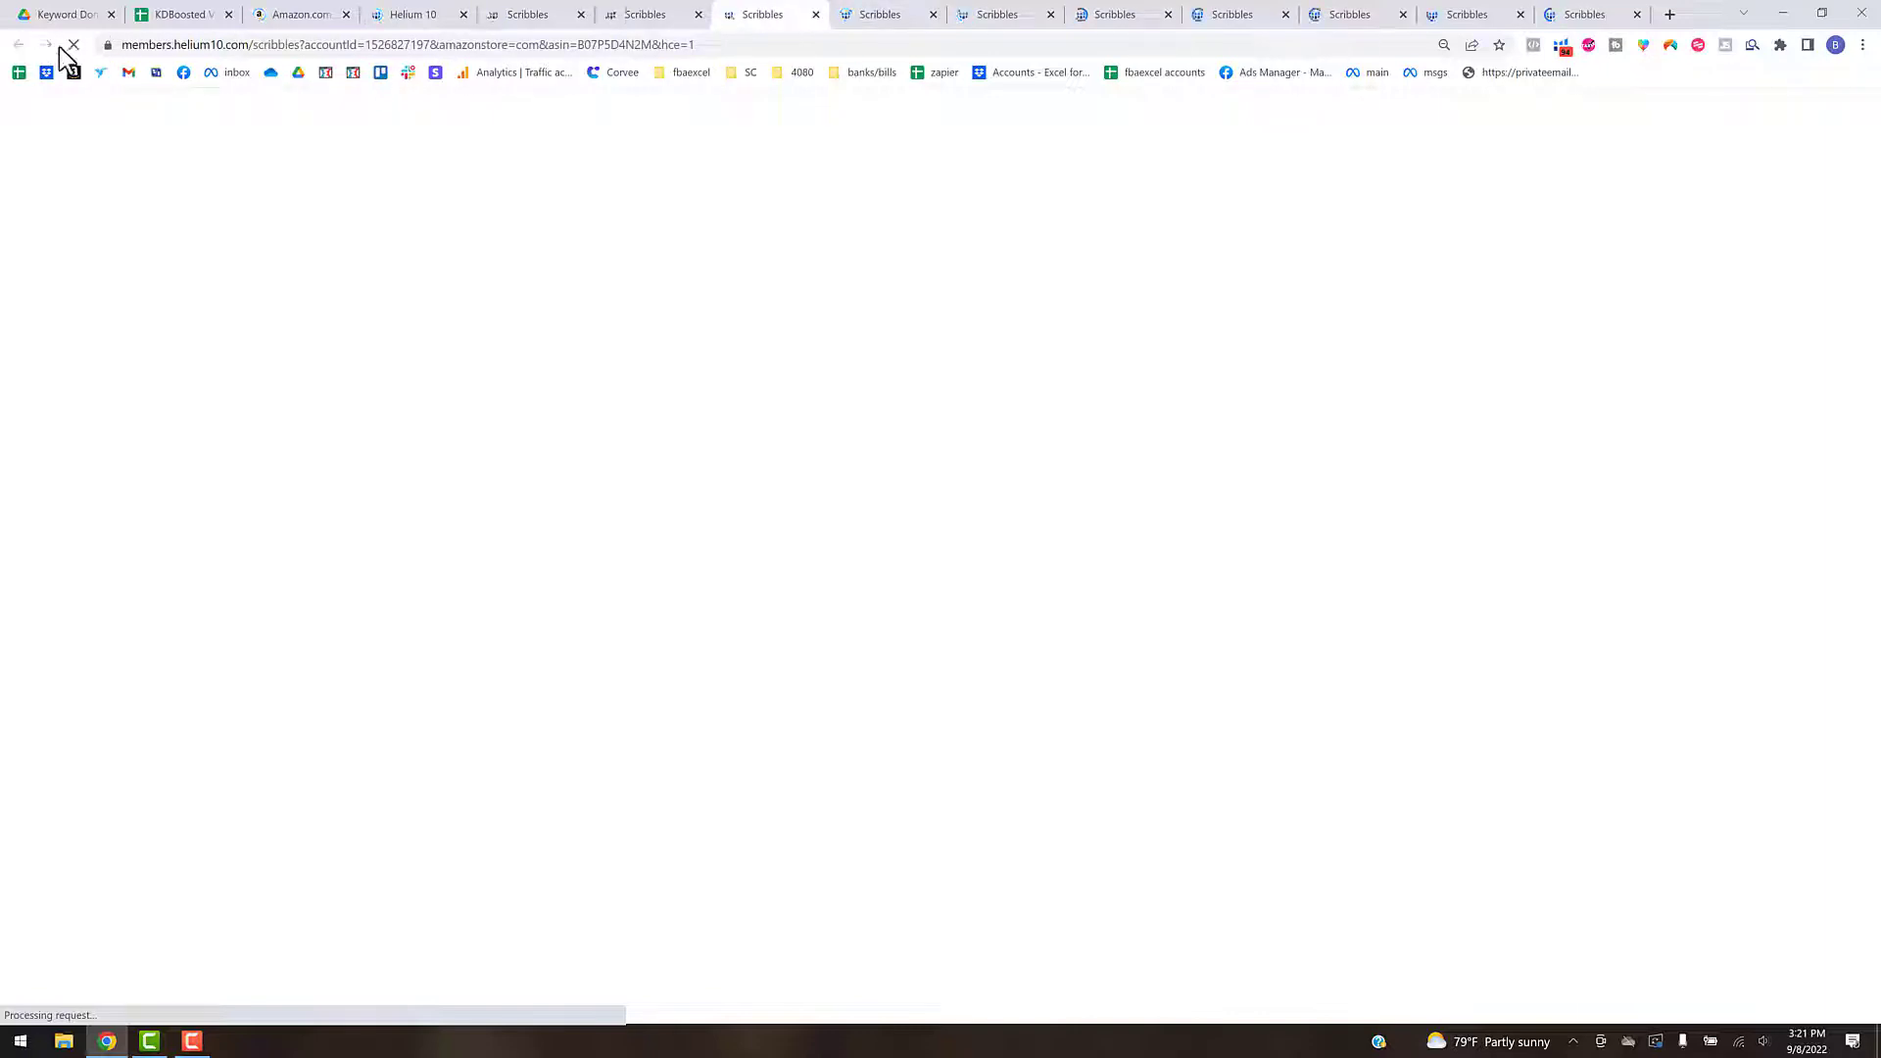
click(76, 44)
click(880, 16)
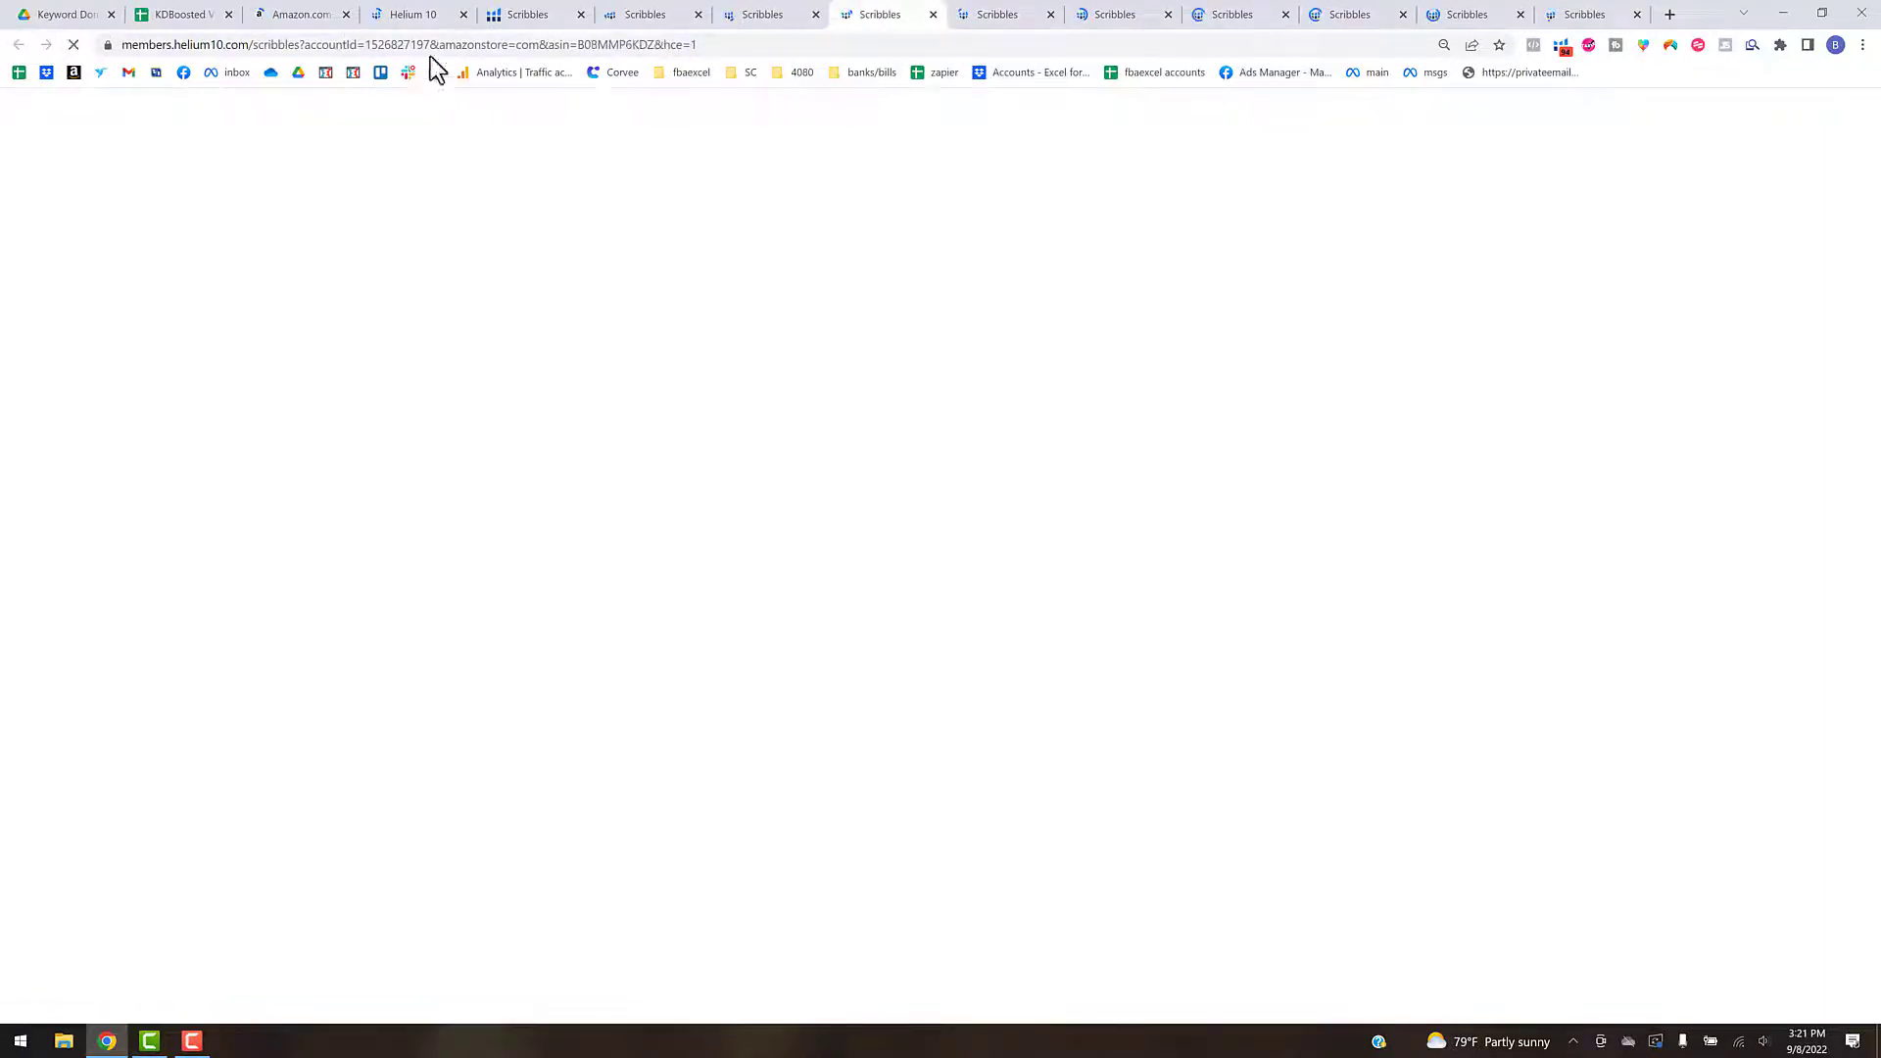
click(72, 45)
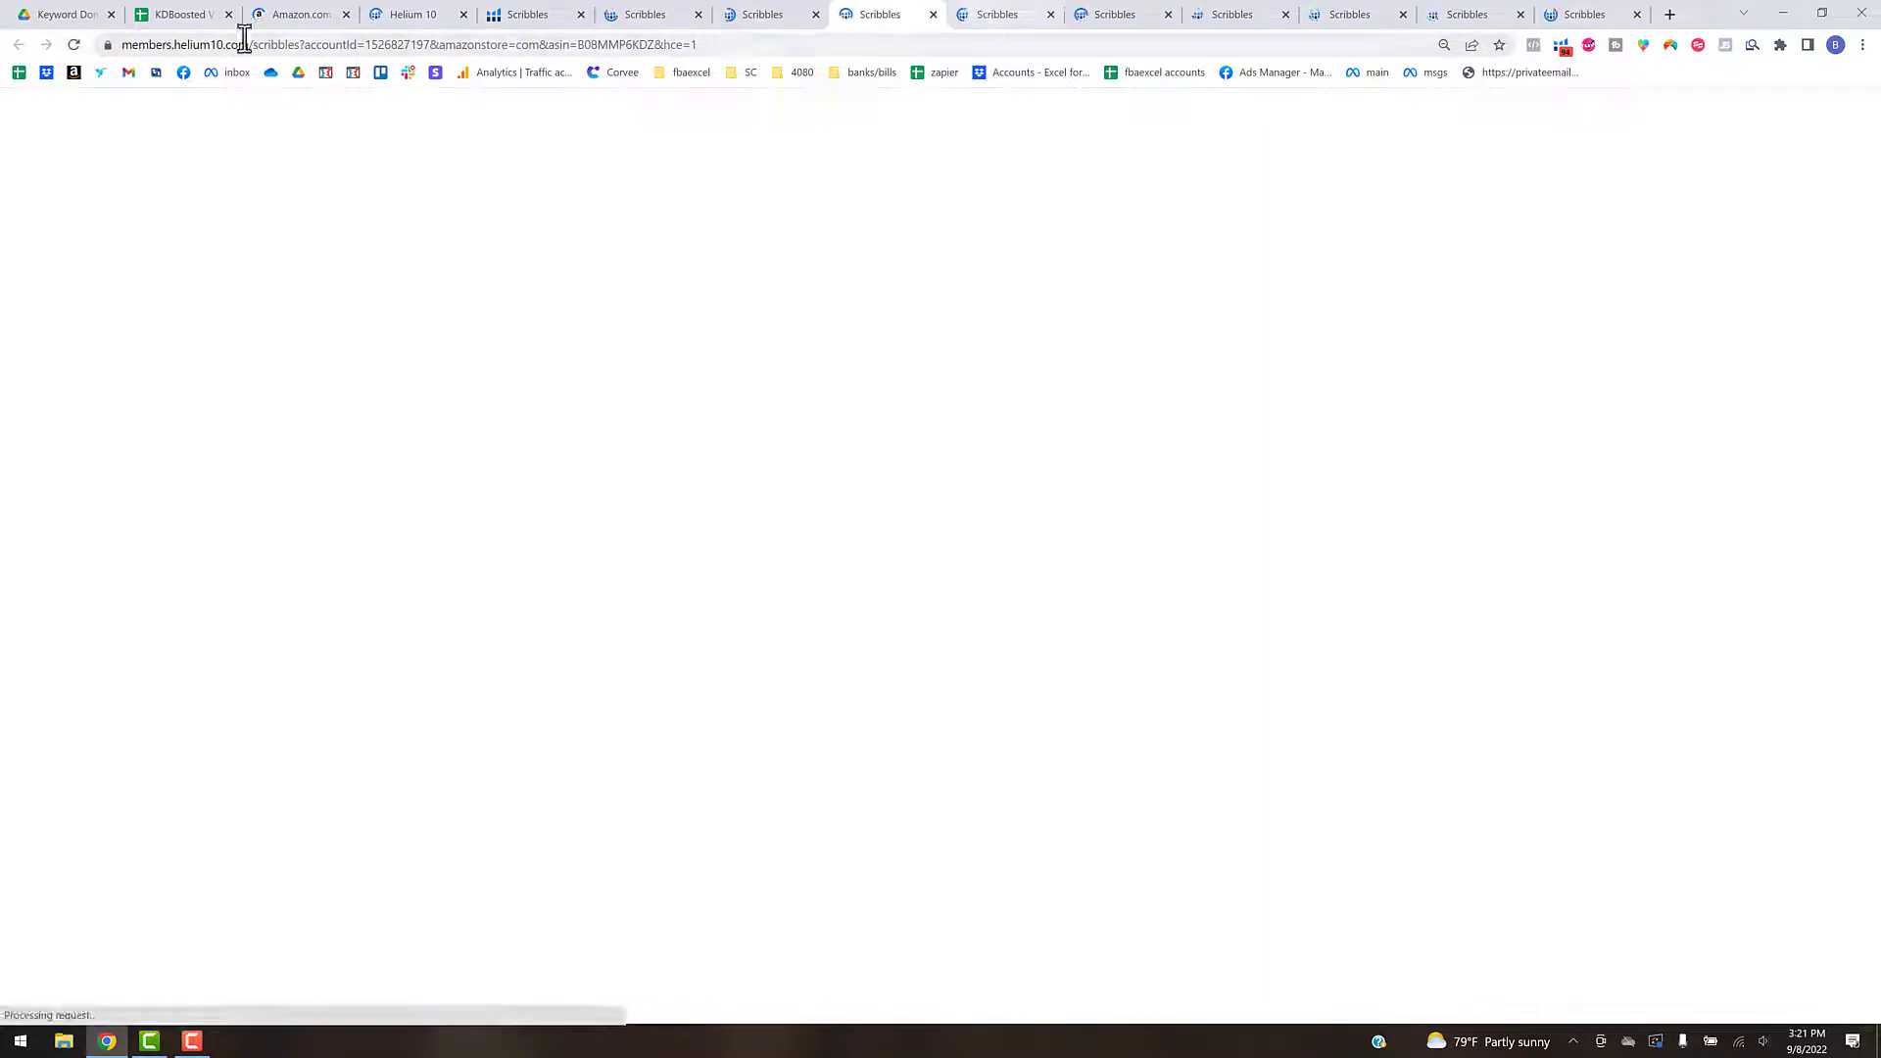
click(73, 46)
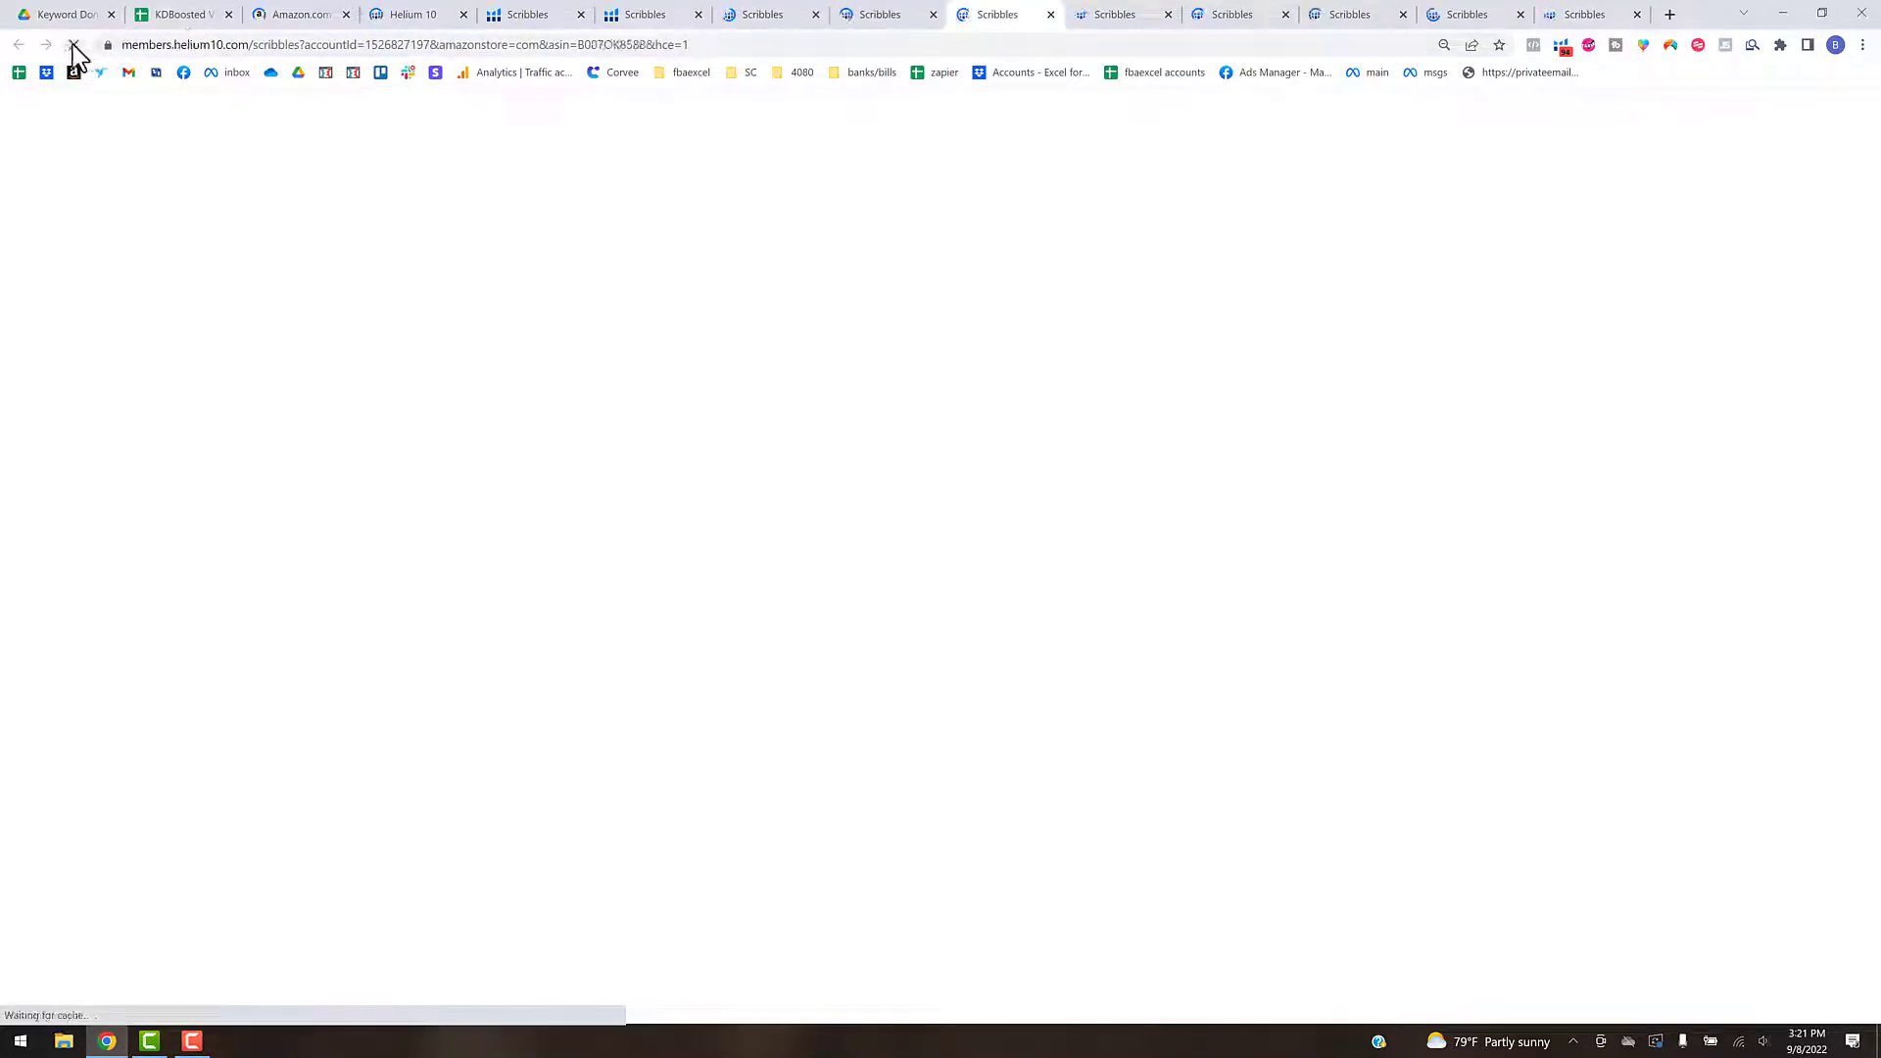
click(1124, 17)
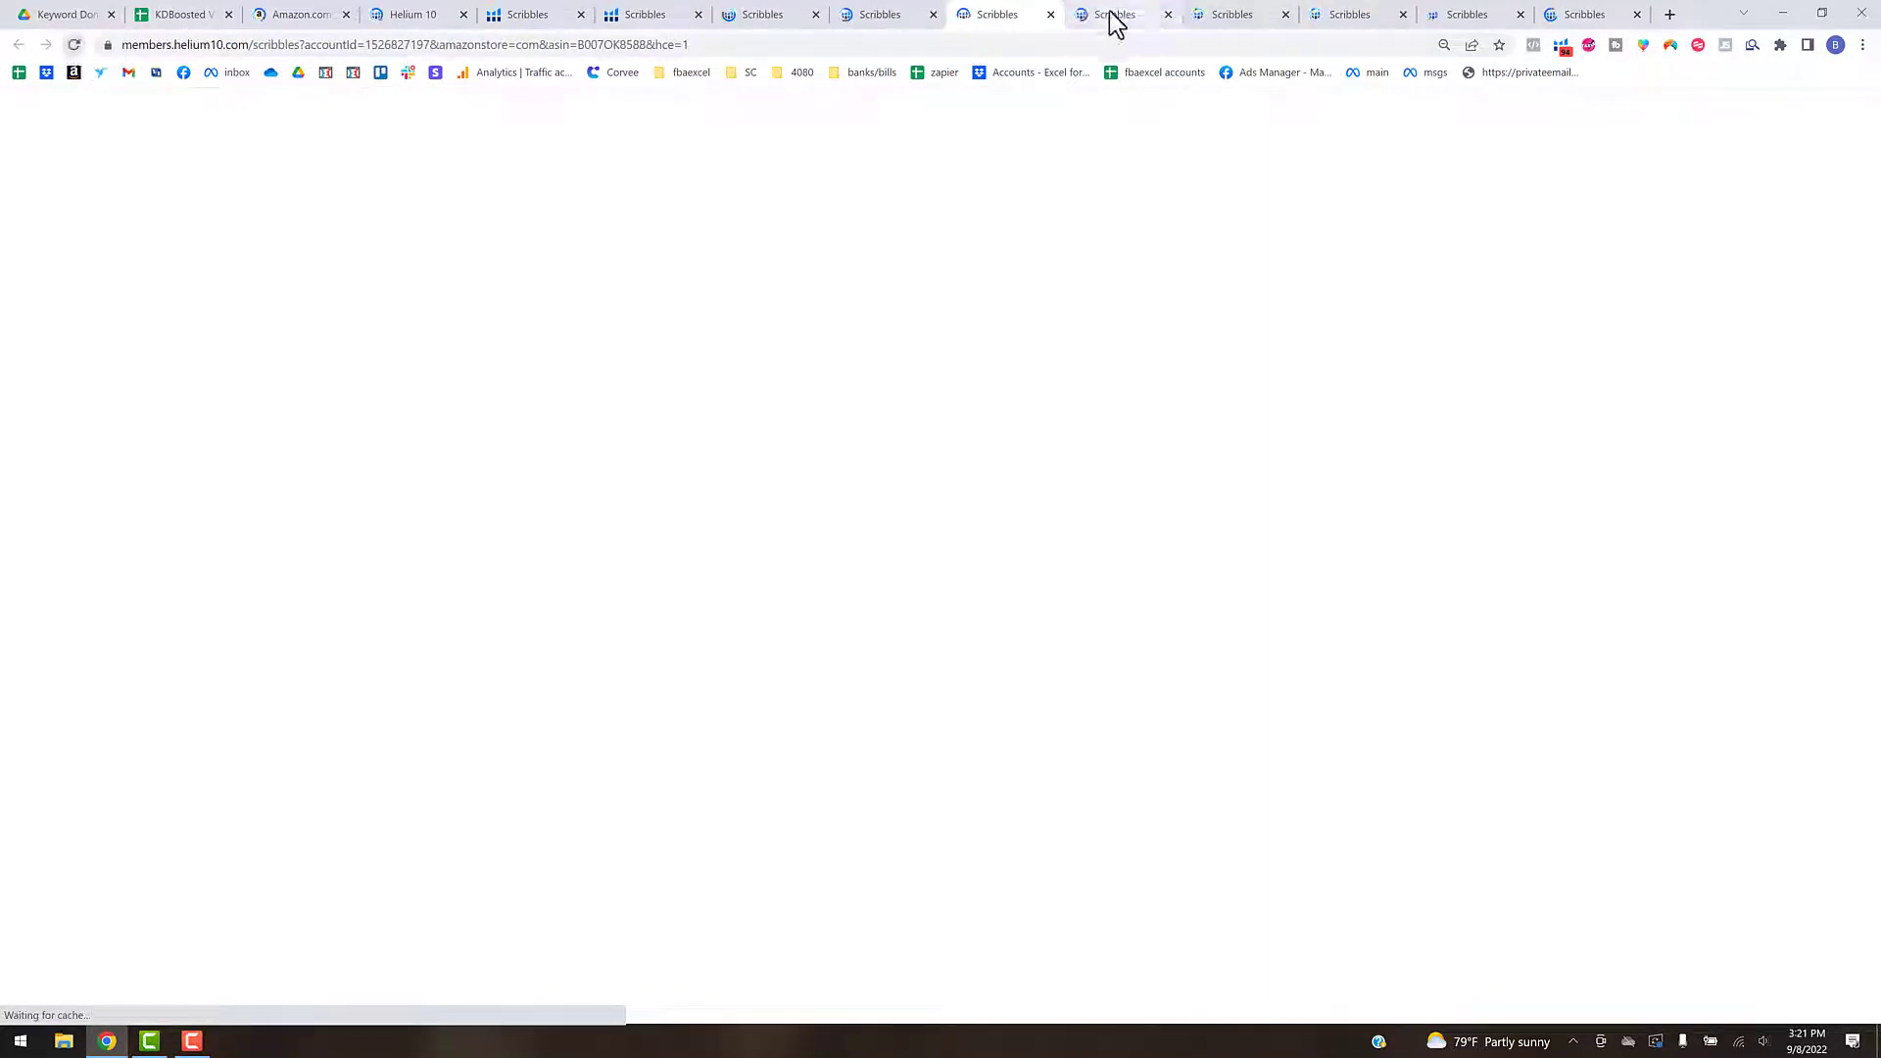
click(76, 44)
click(1236, 15)
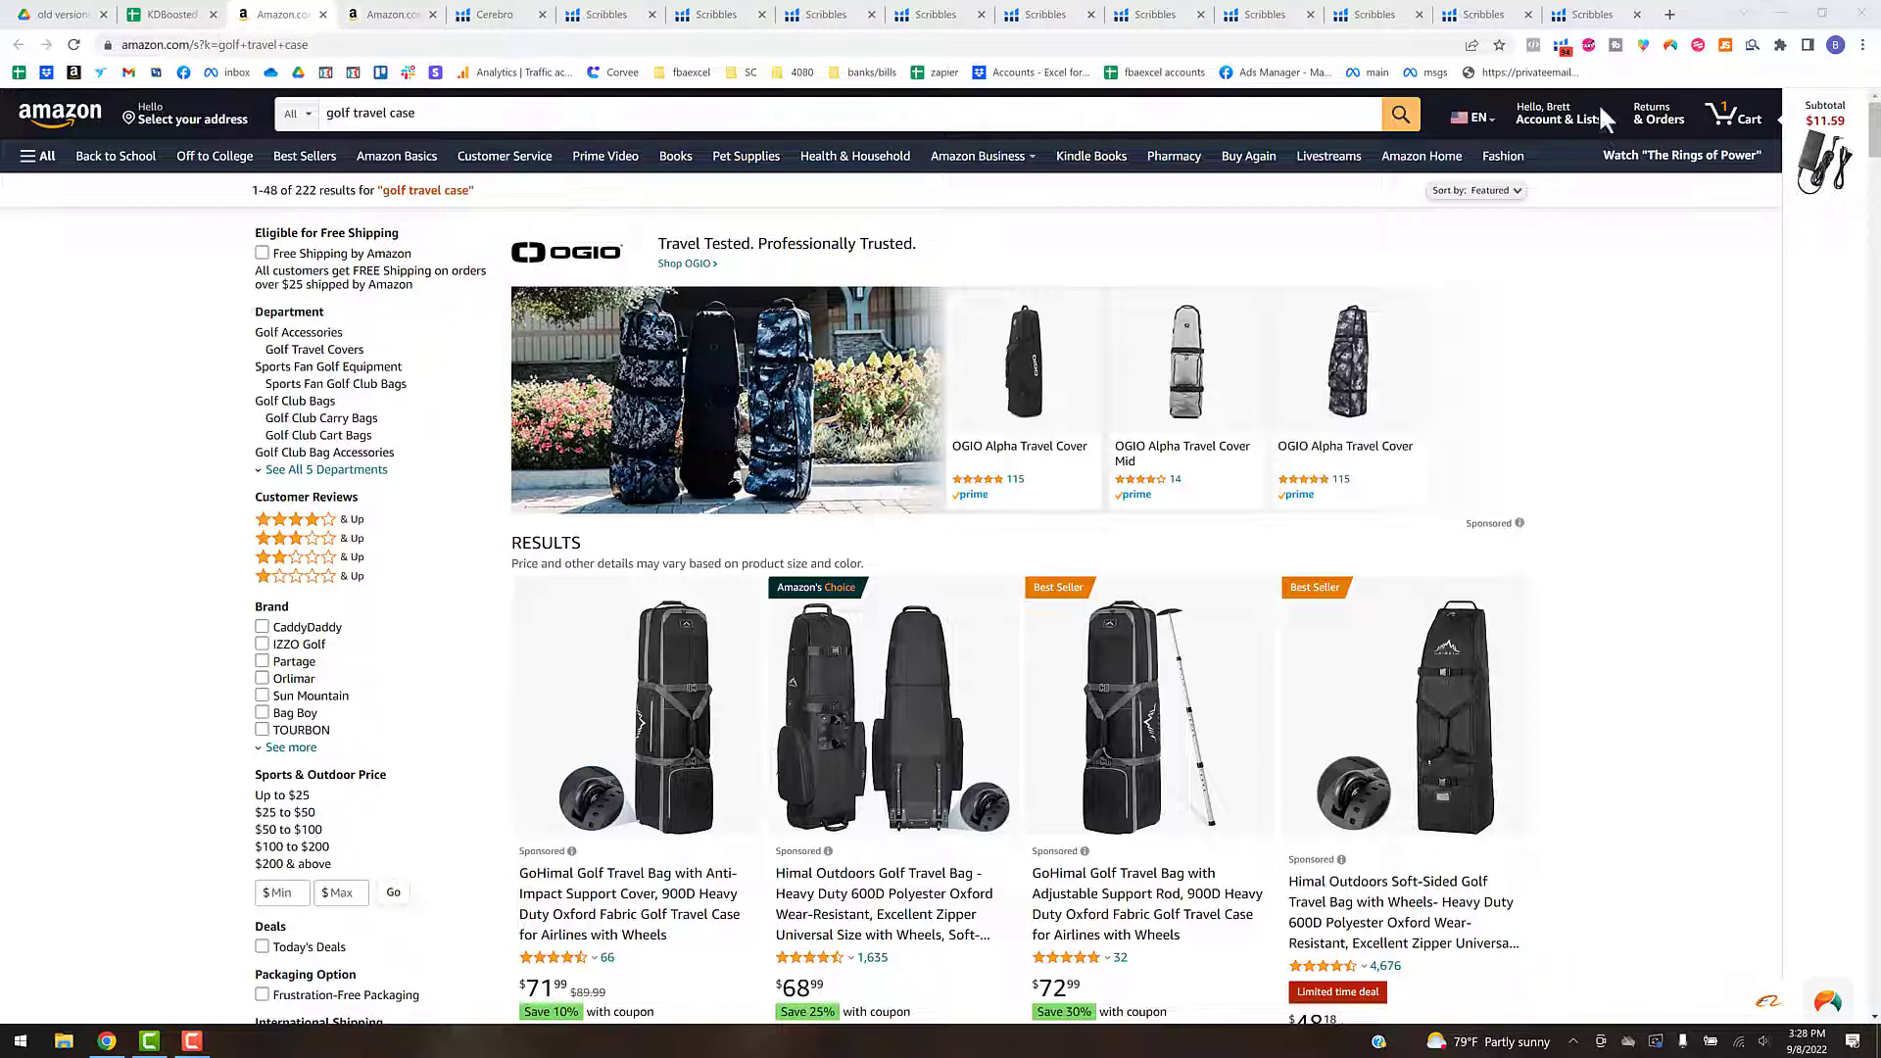
- Run Helium 10 Xray on the Amazon golf travel case search results and display its column settings
click(1562, 48)
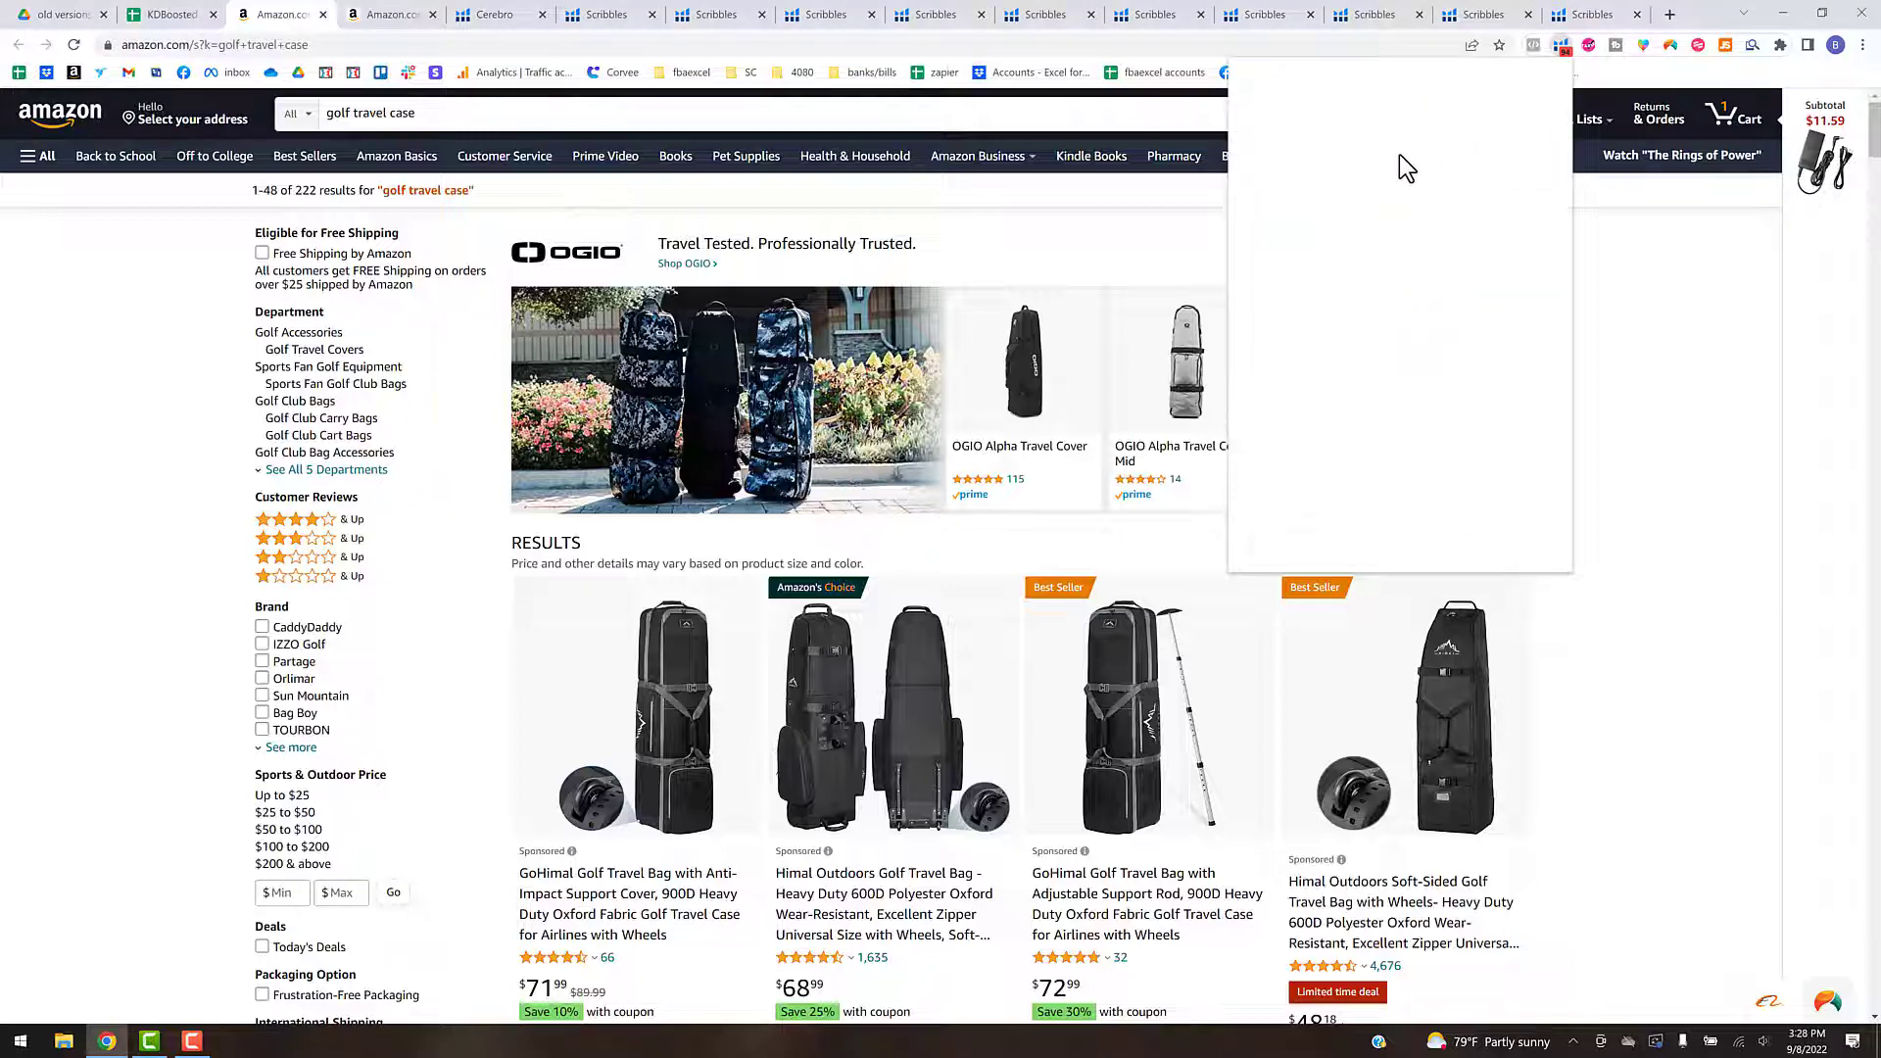
click(1326, 176)
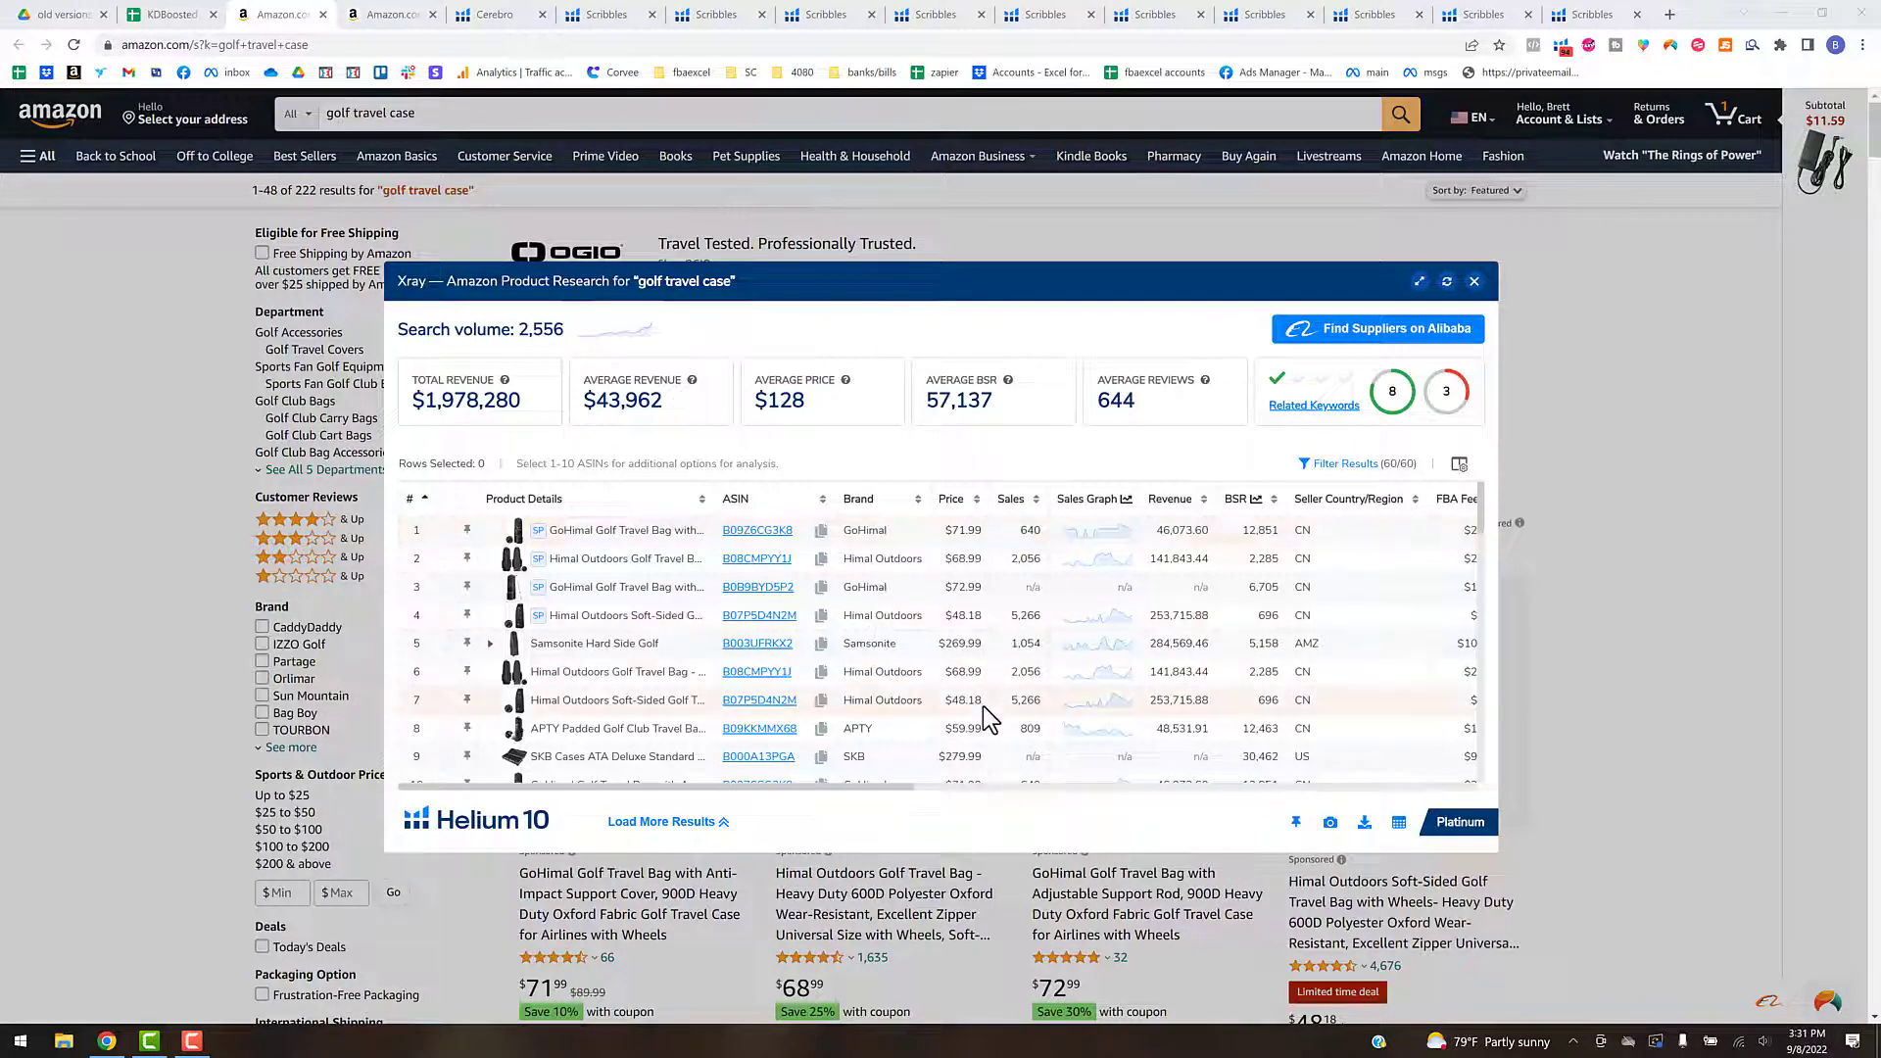
click(1368, 835)
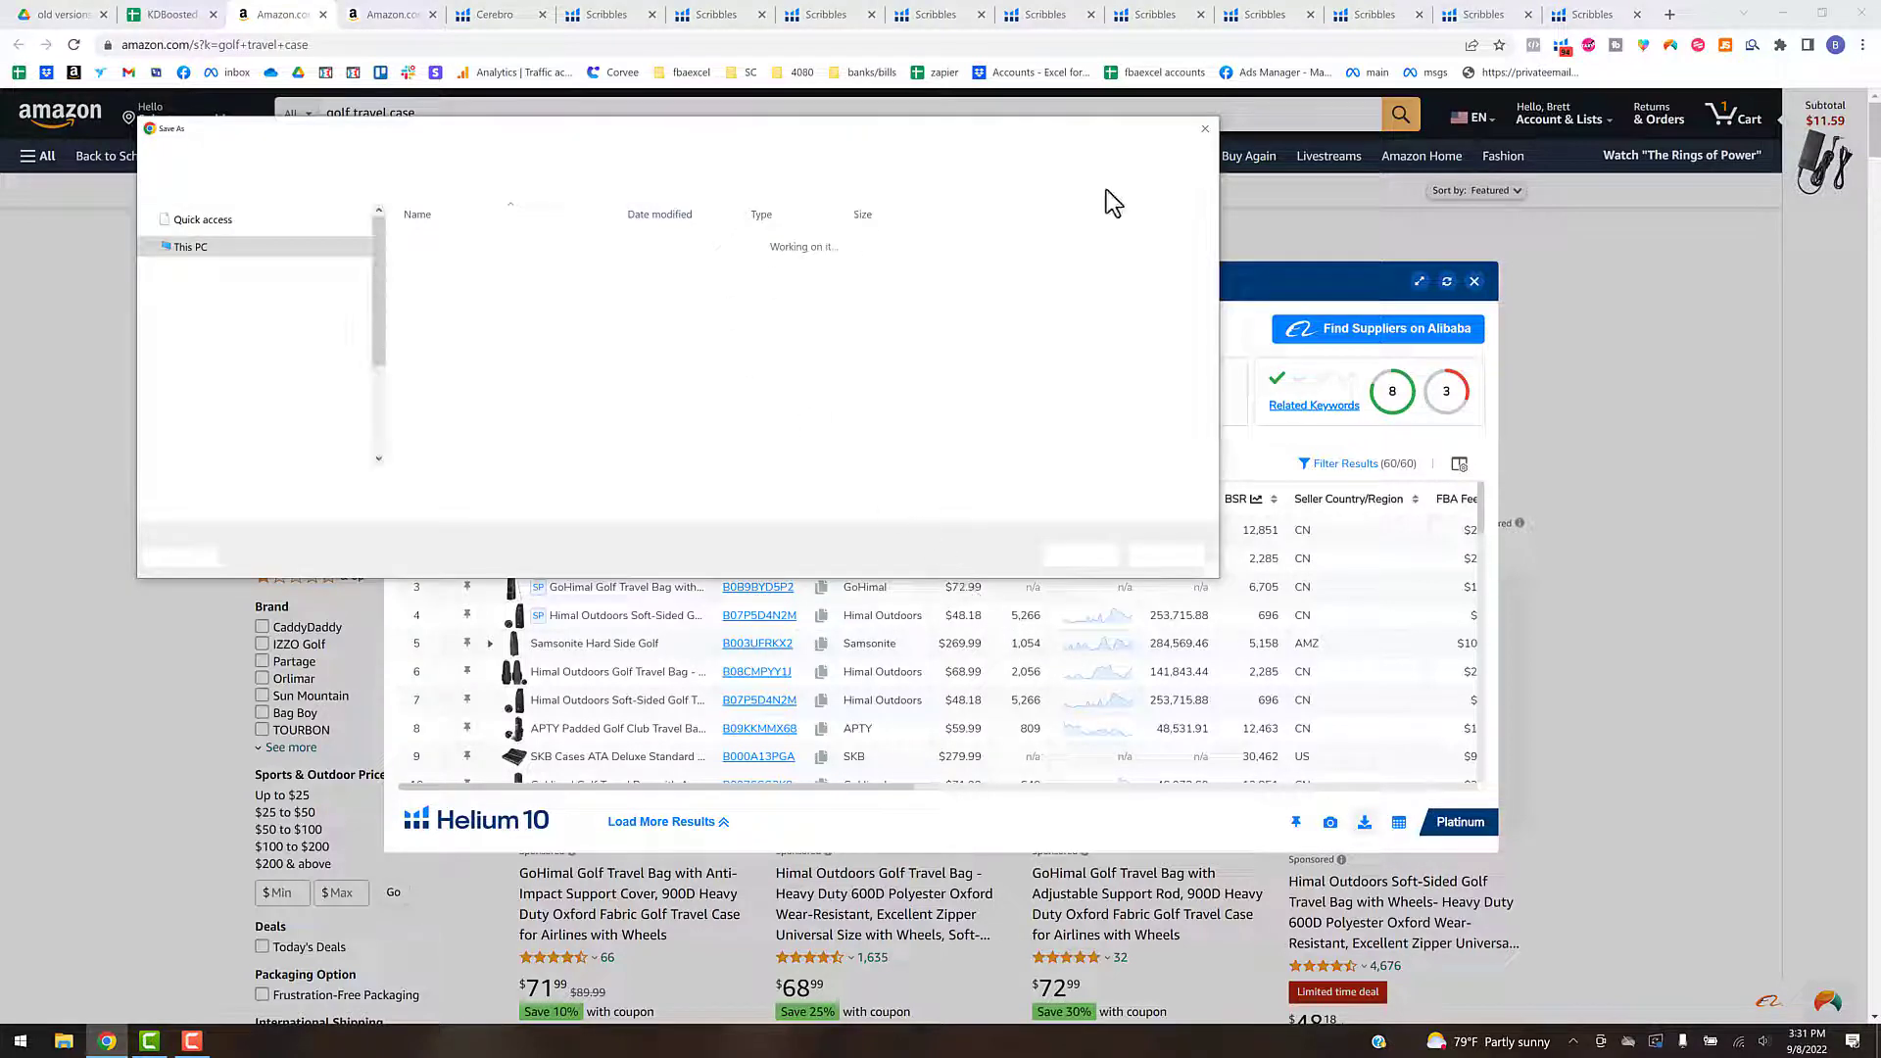
click(1205, 128)
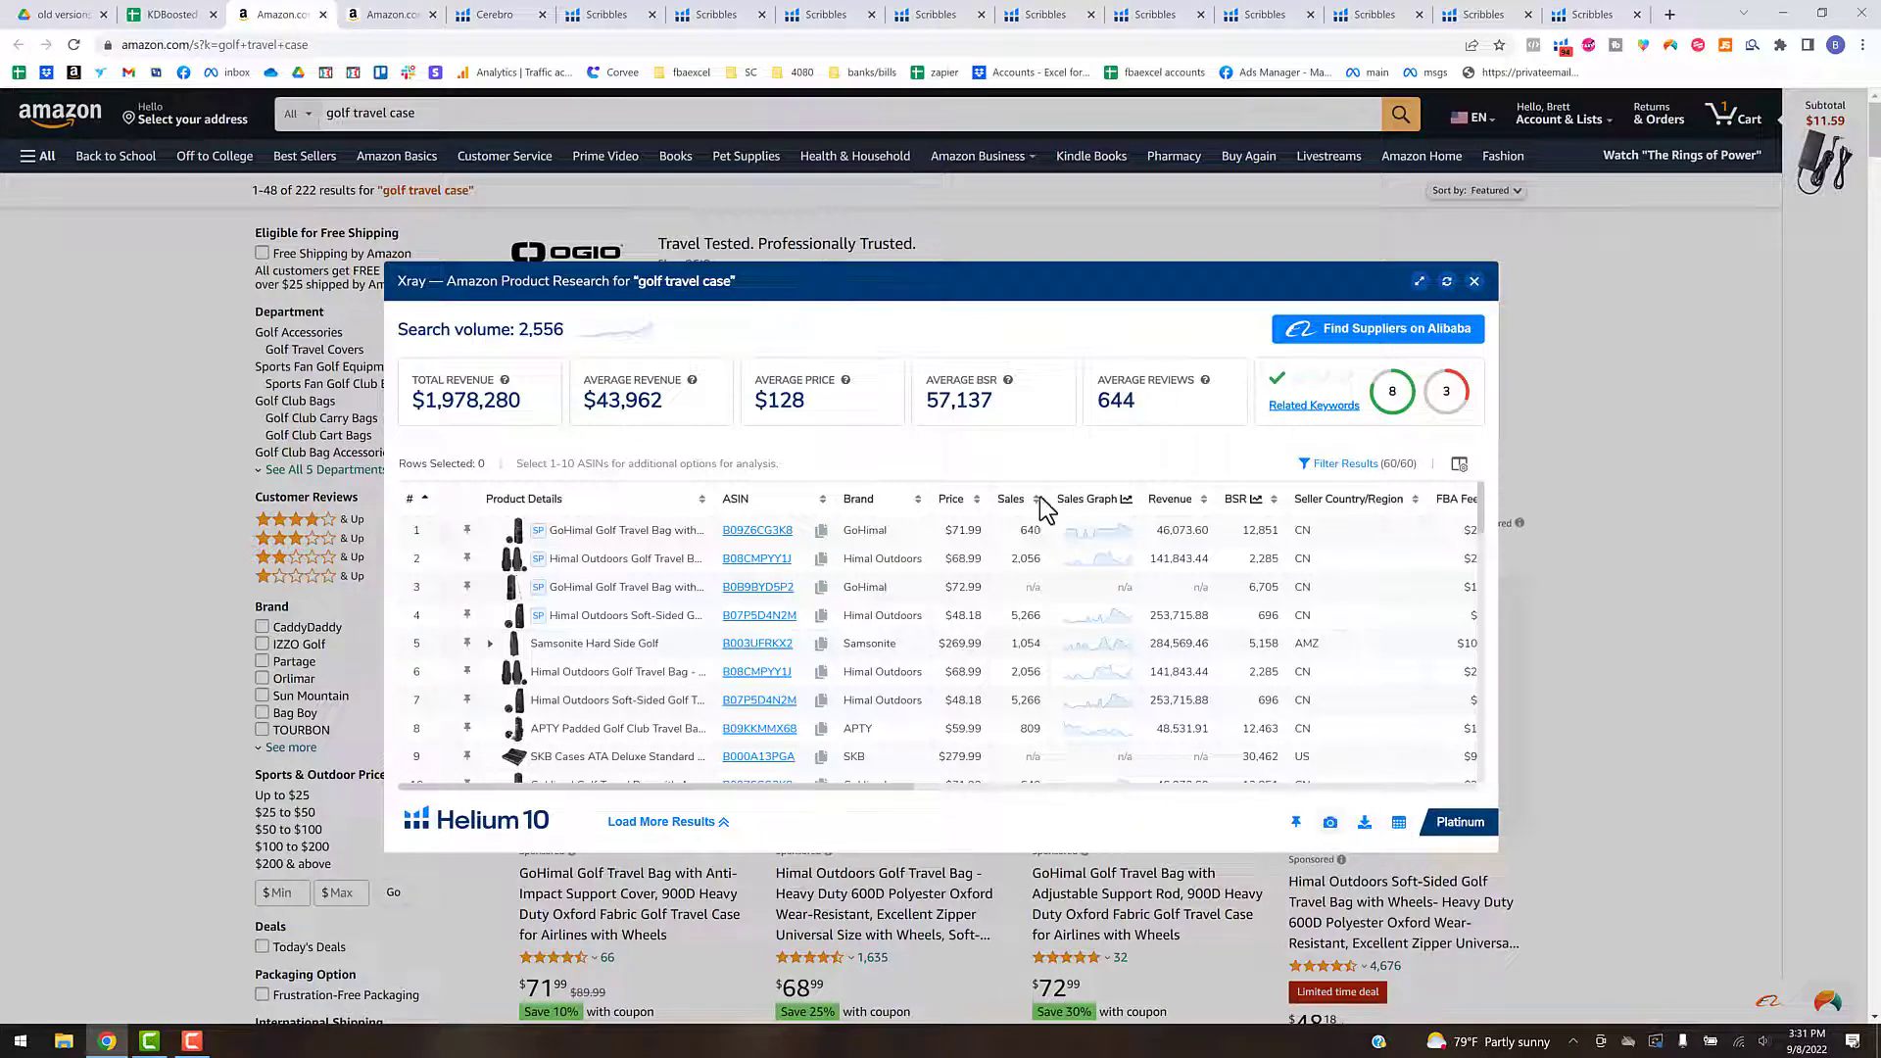
click(1460, 466)
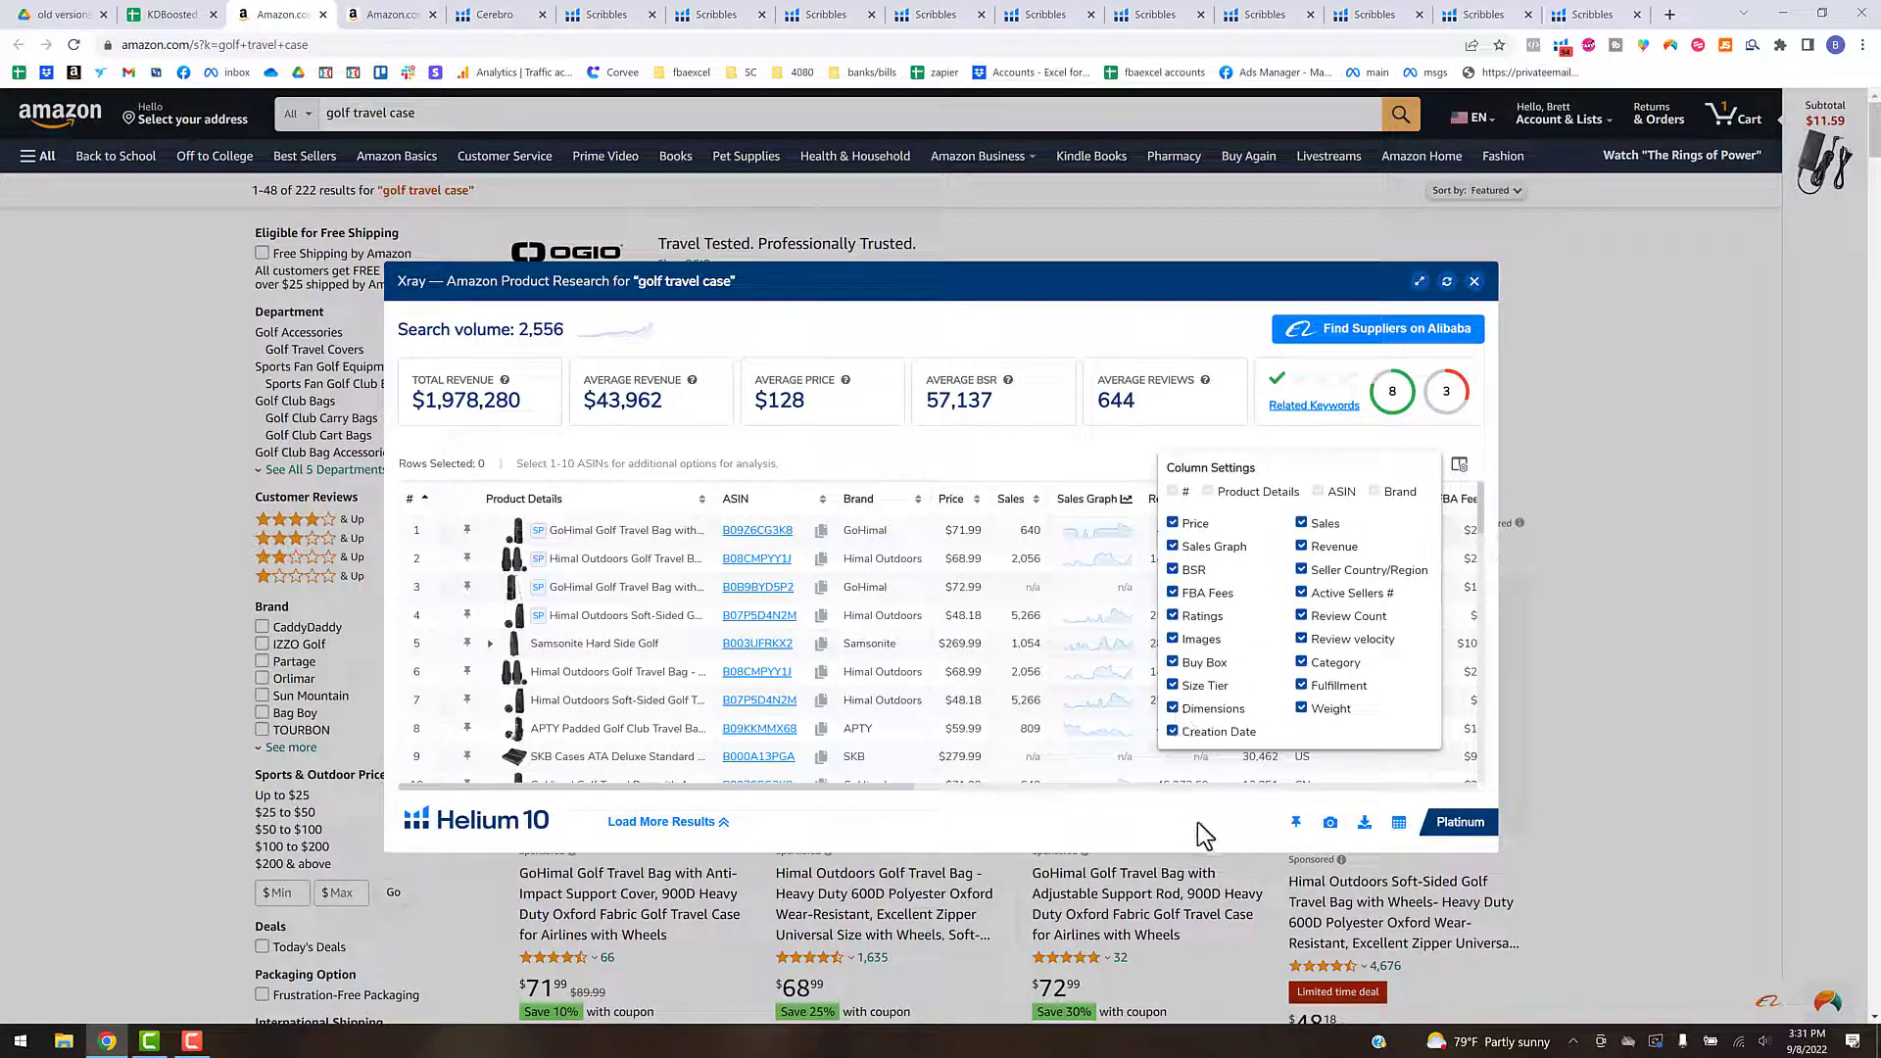
- Try to export the Xray data as CSV over the XR file in Keyword Dominator's KW Sources - New > H10 folder
click(1365, 828)
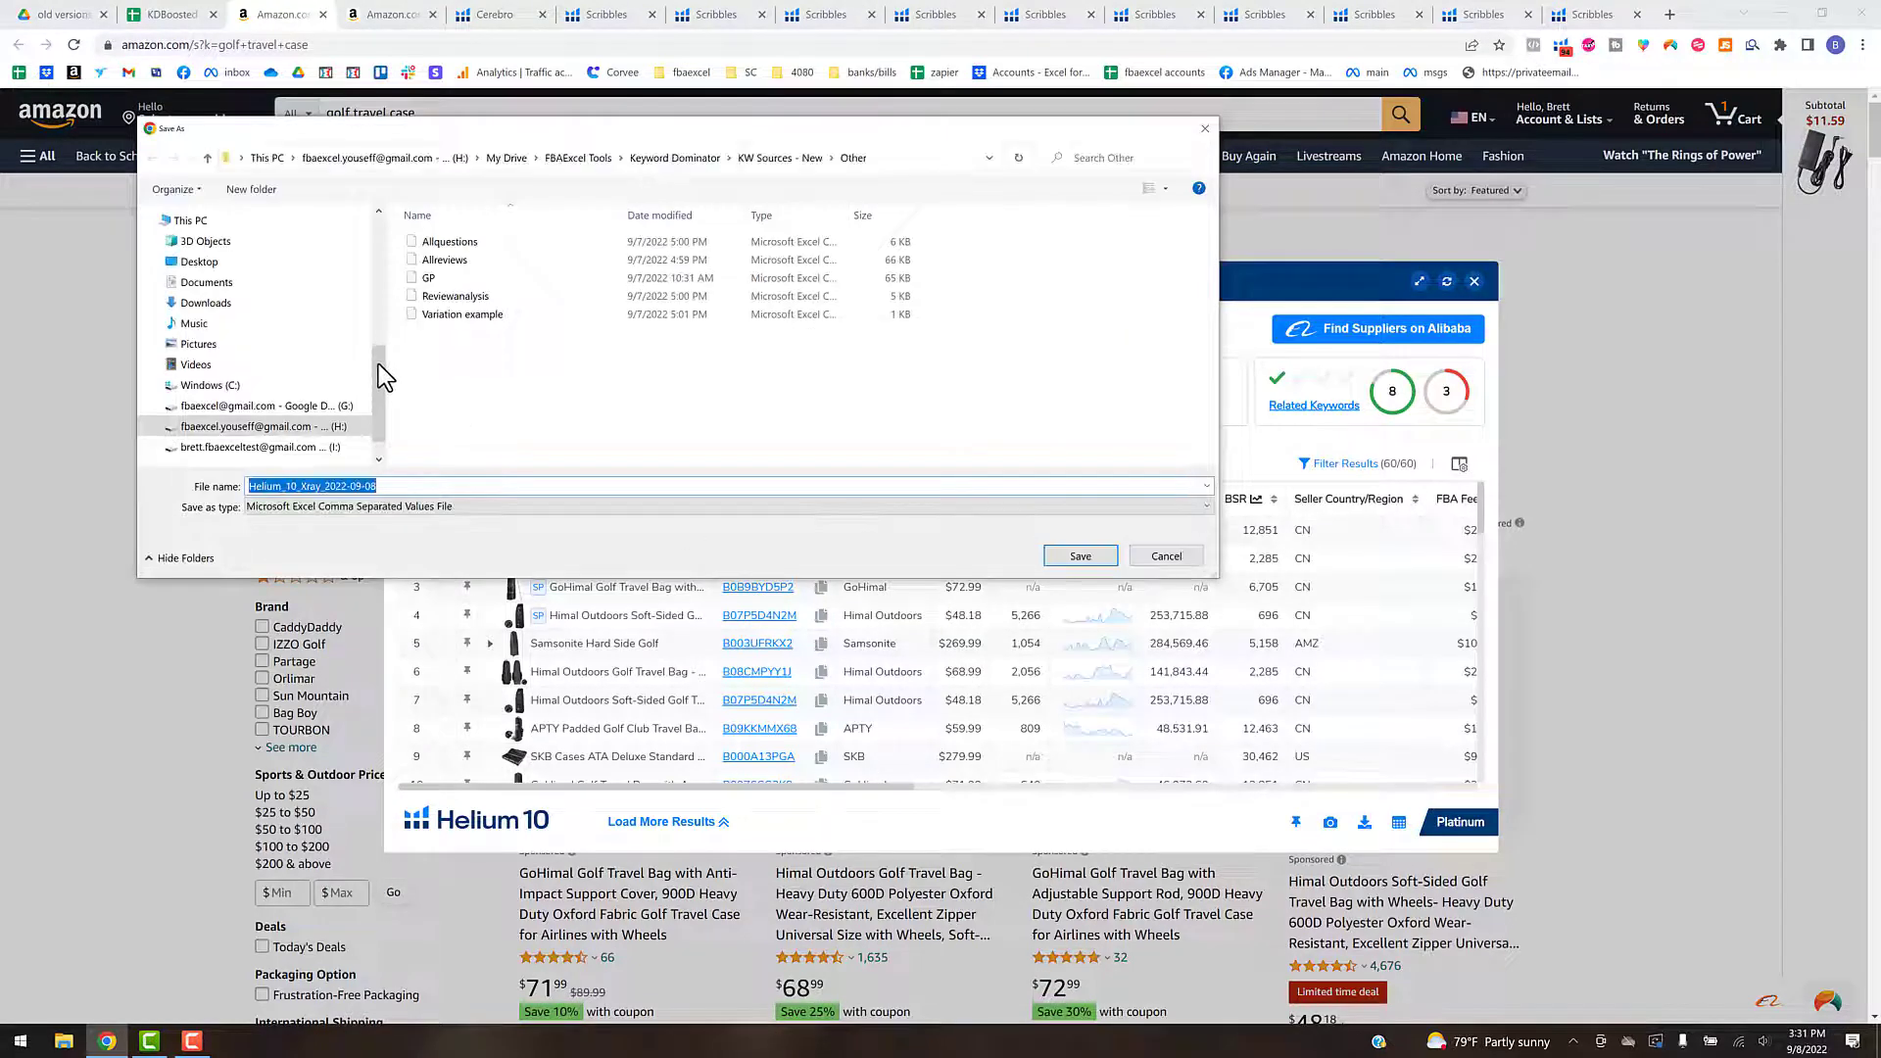
click(231, 428)
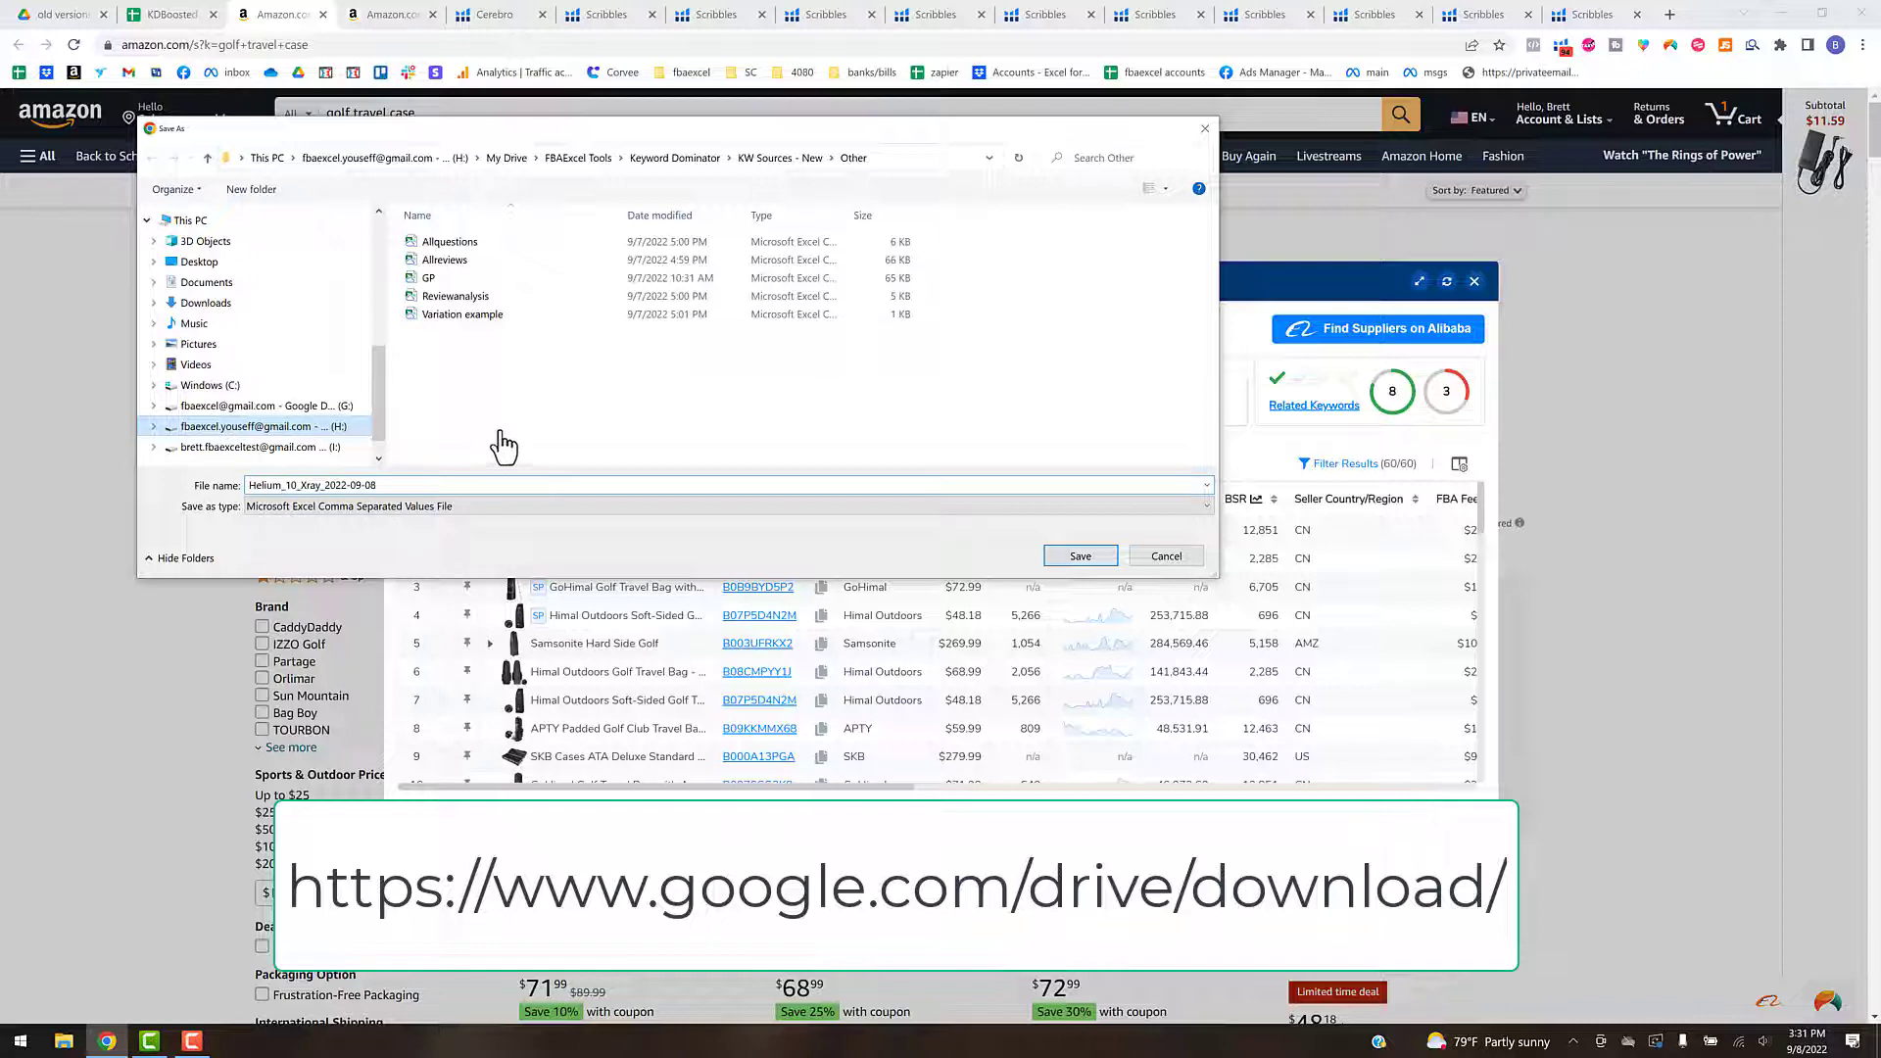
double_click(473, 232)
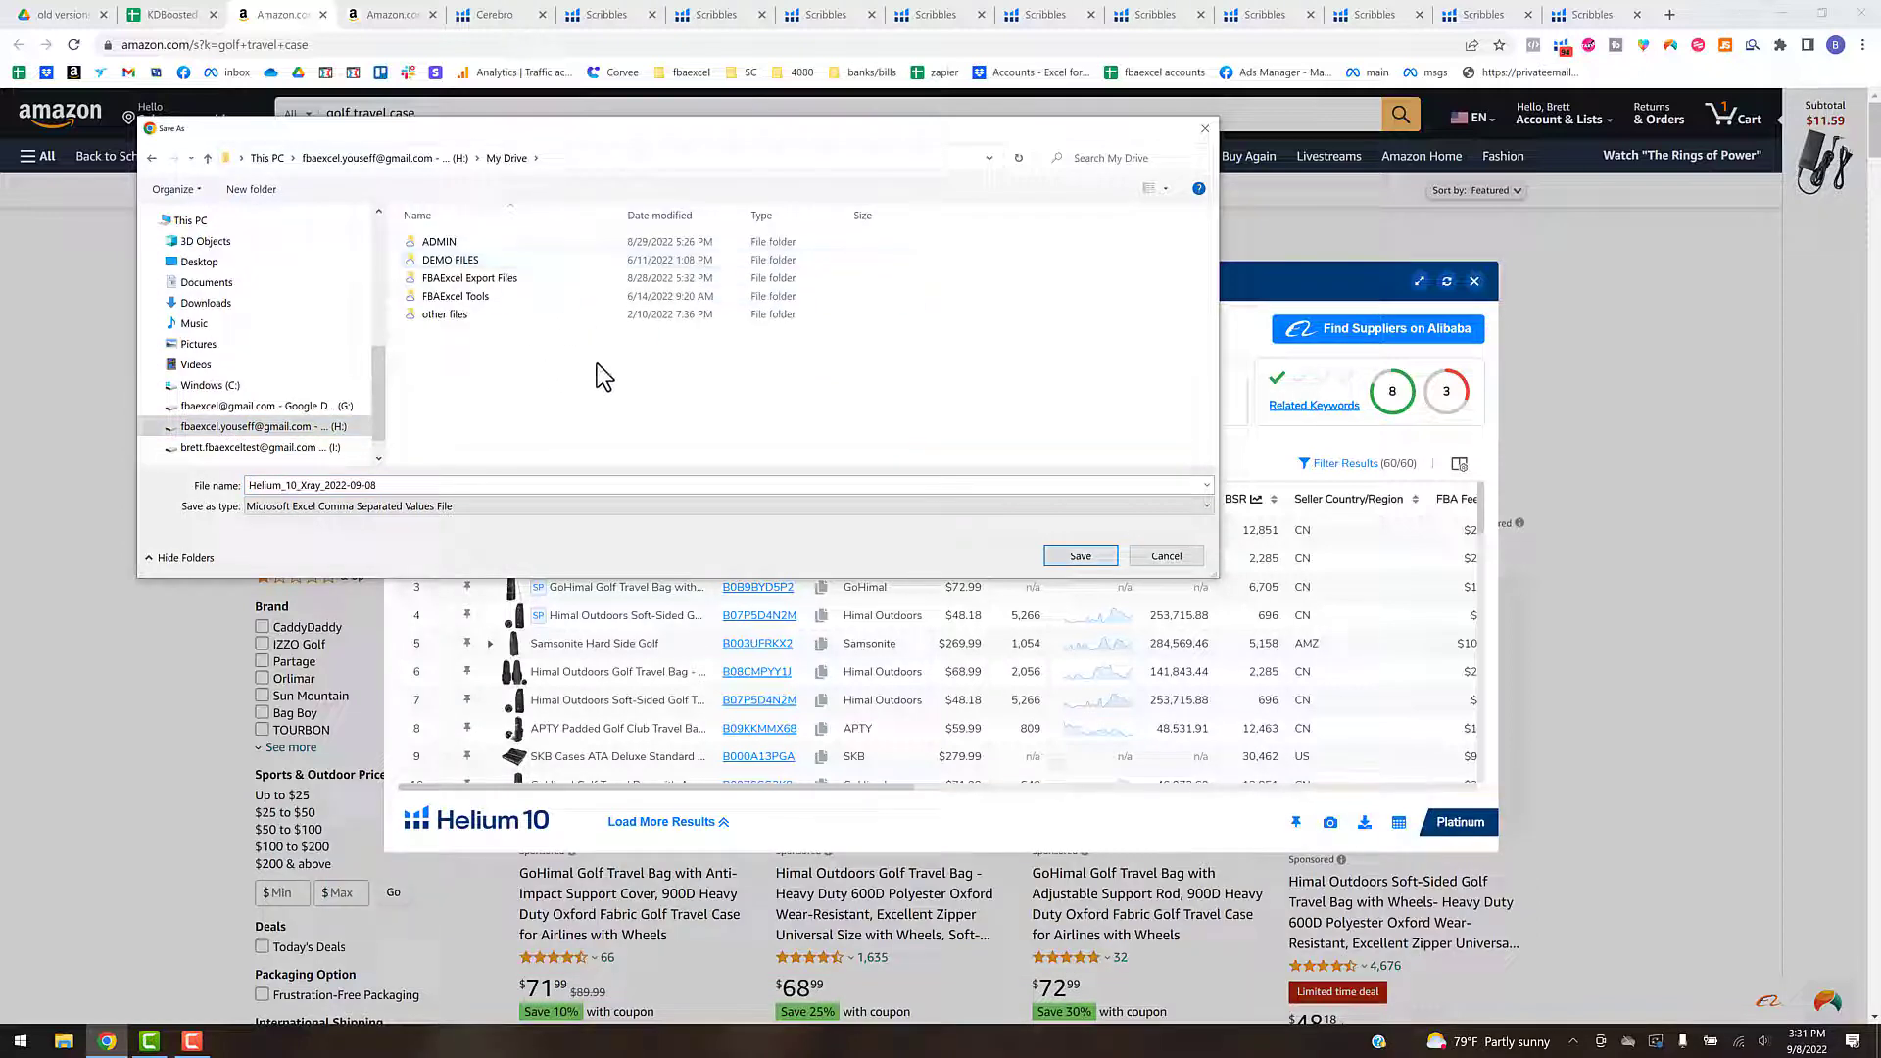
click(474, 300)
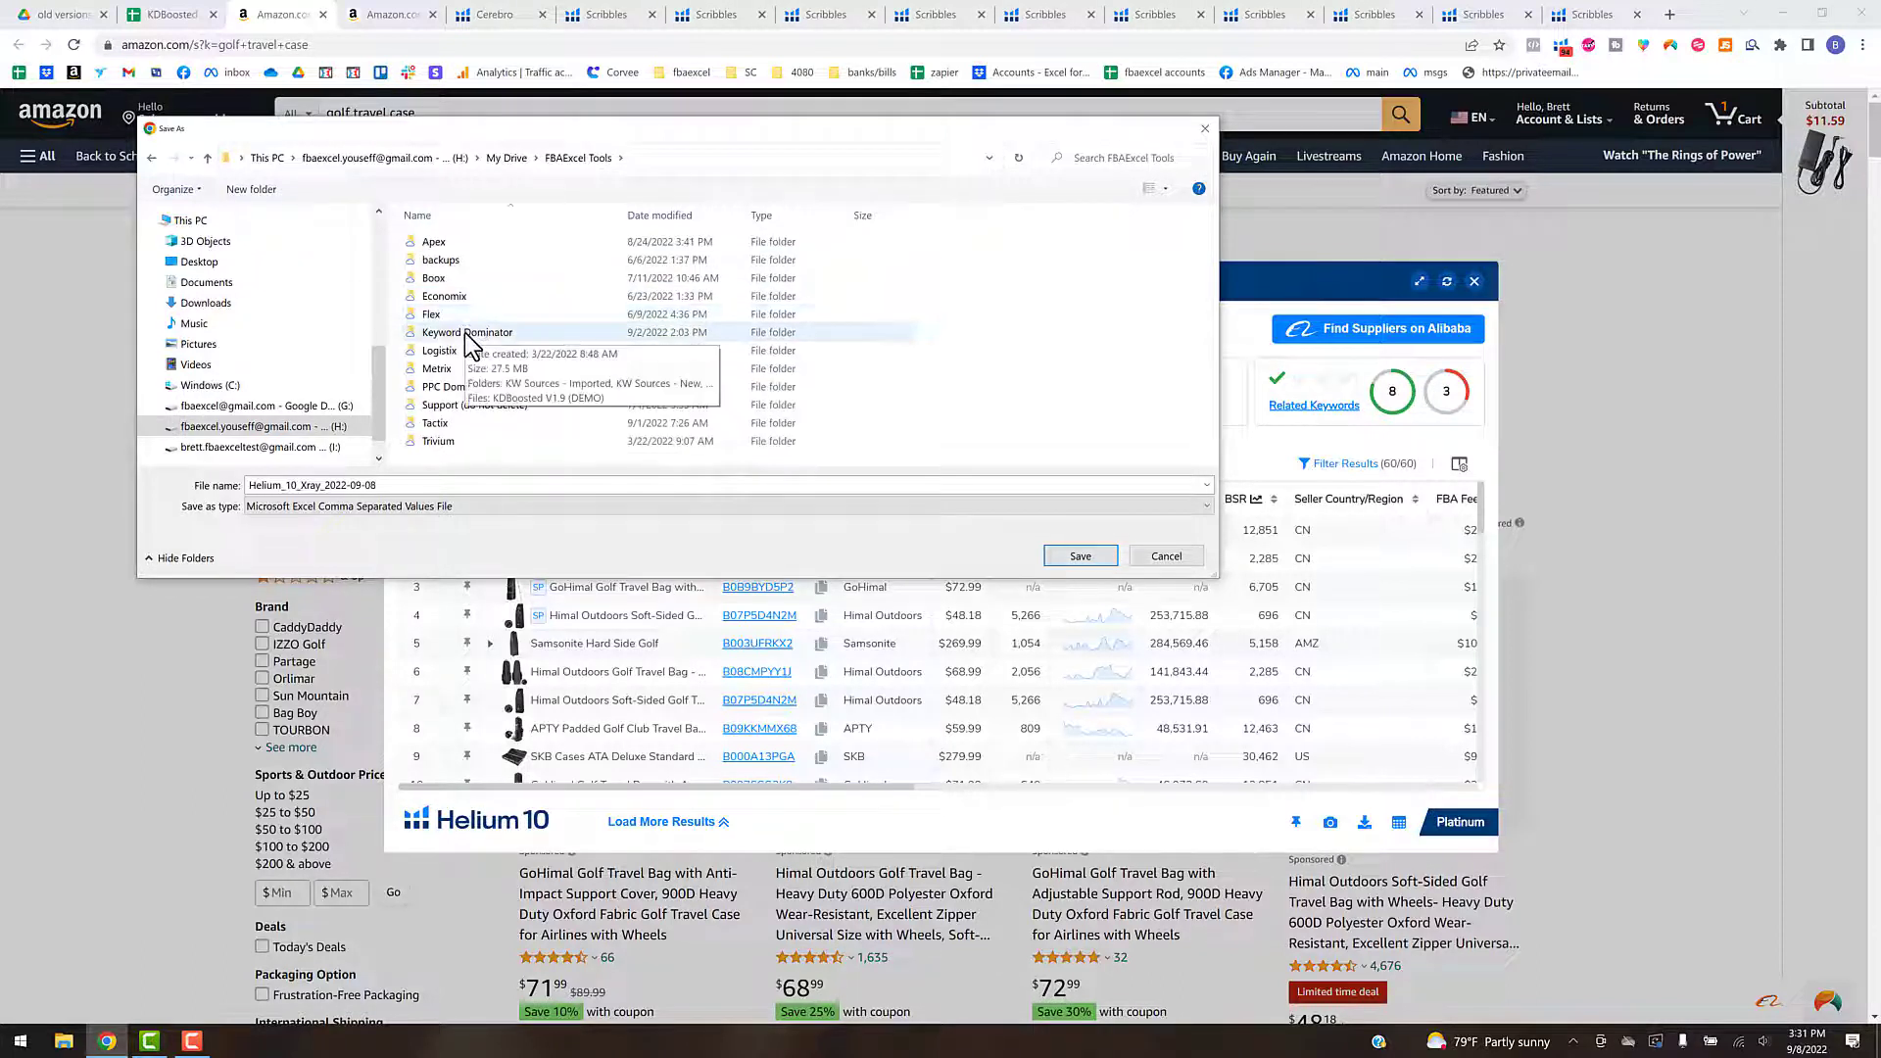
double_click(466, 334)
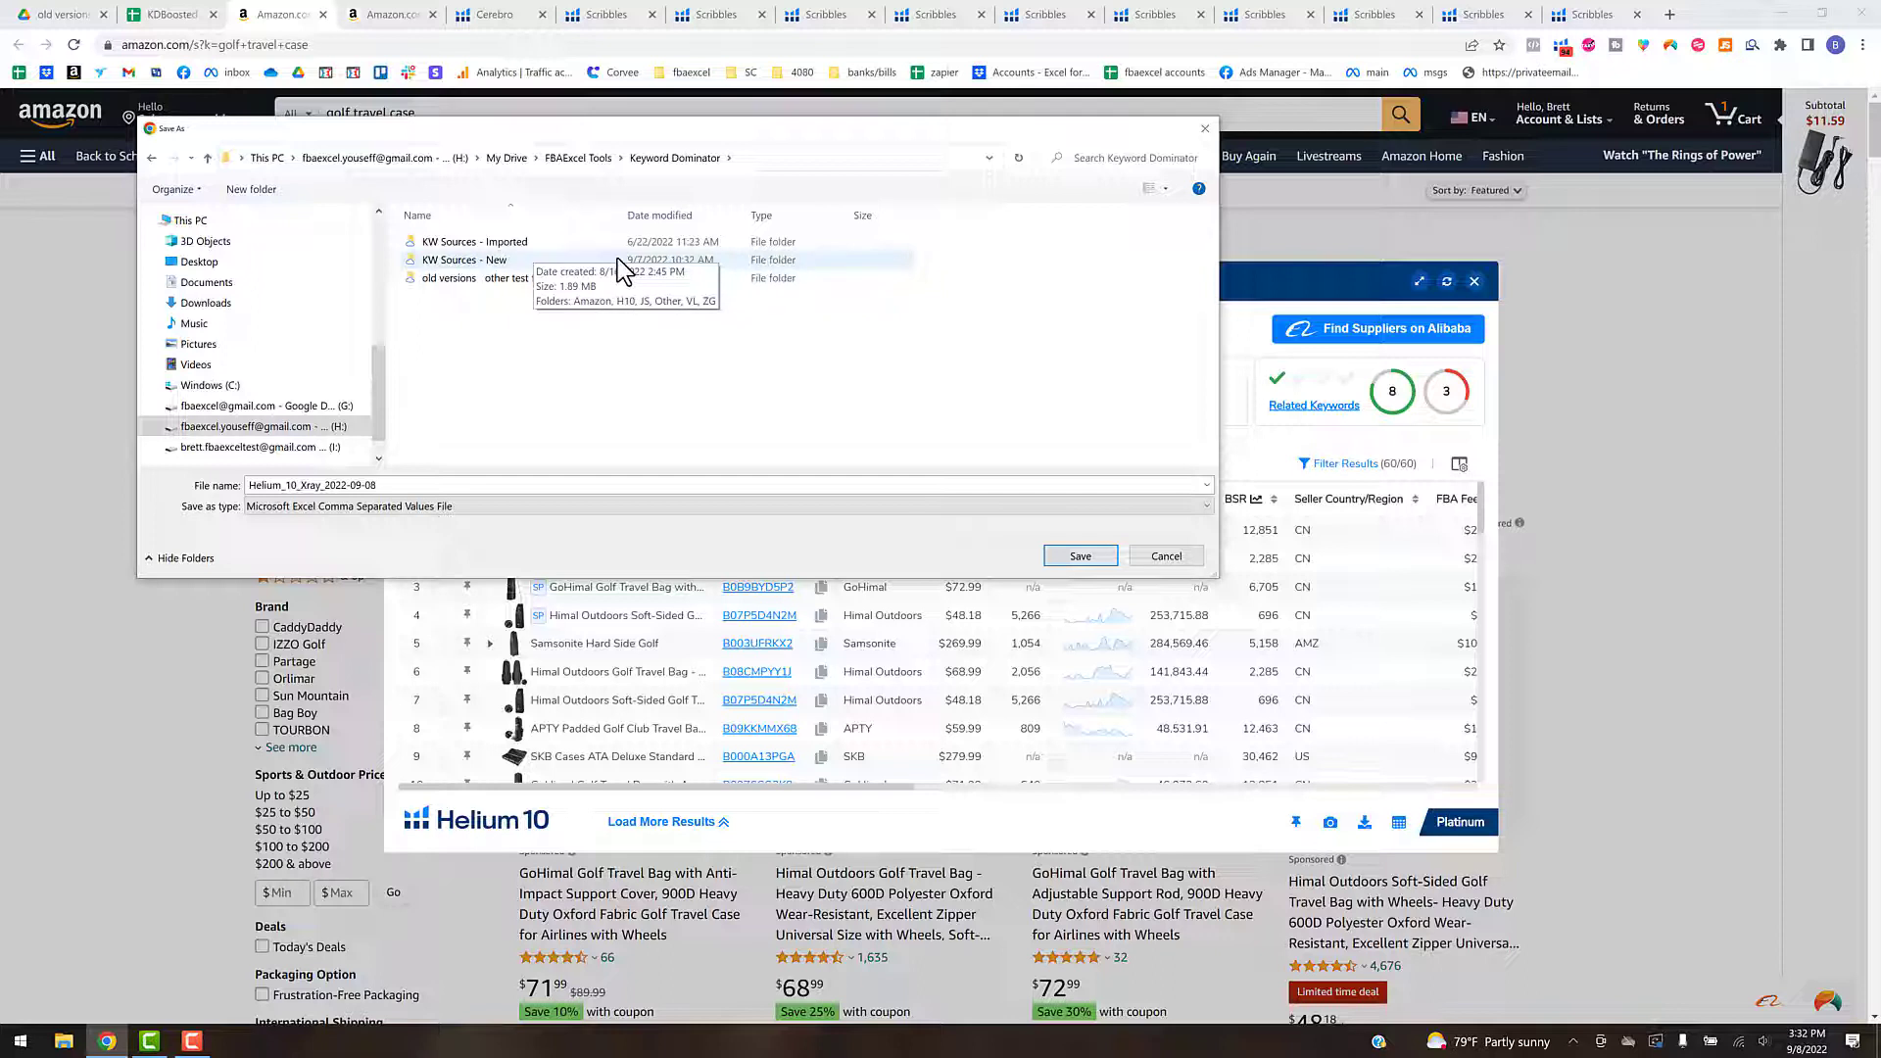
double_click(507, 260)
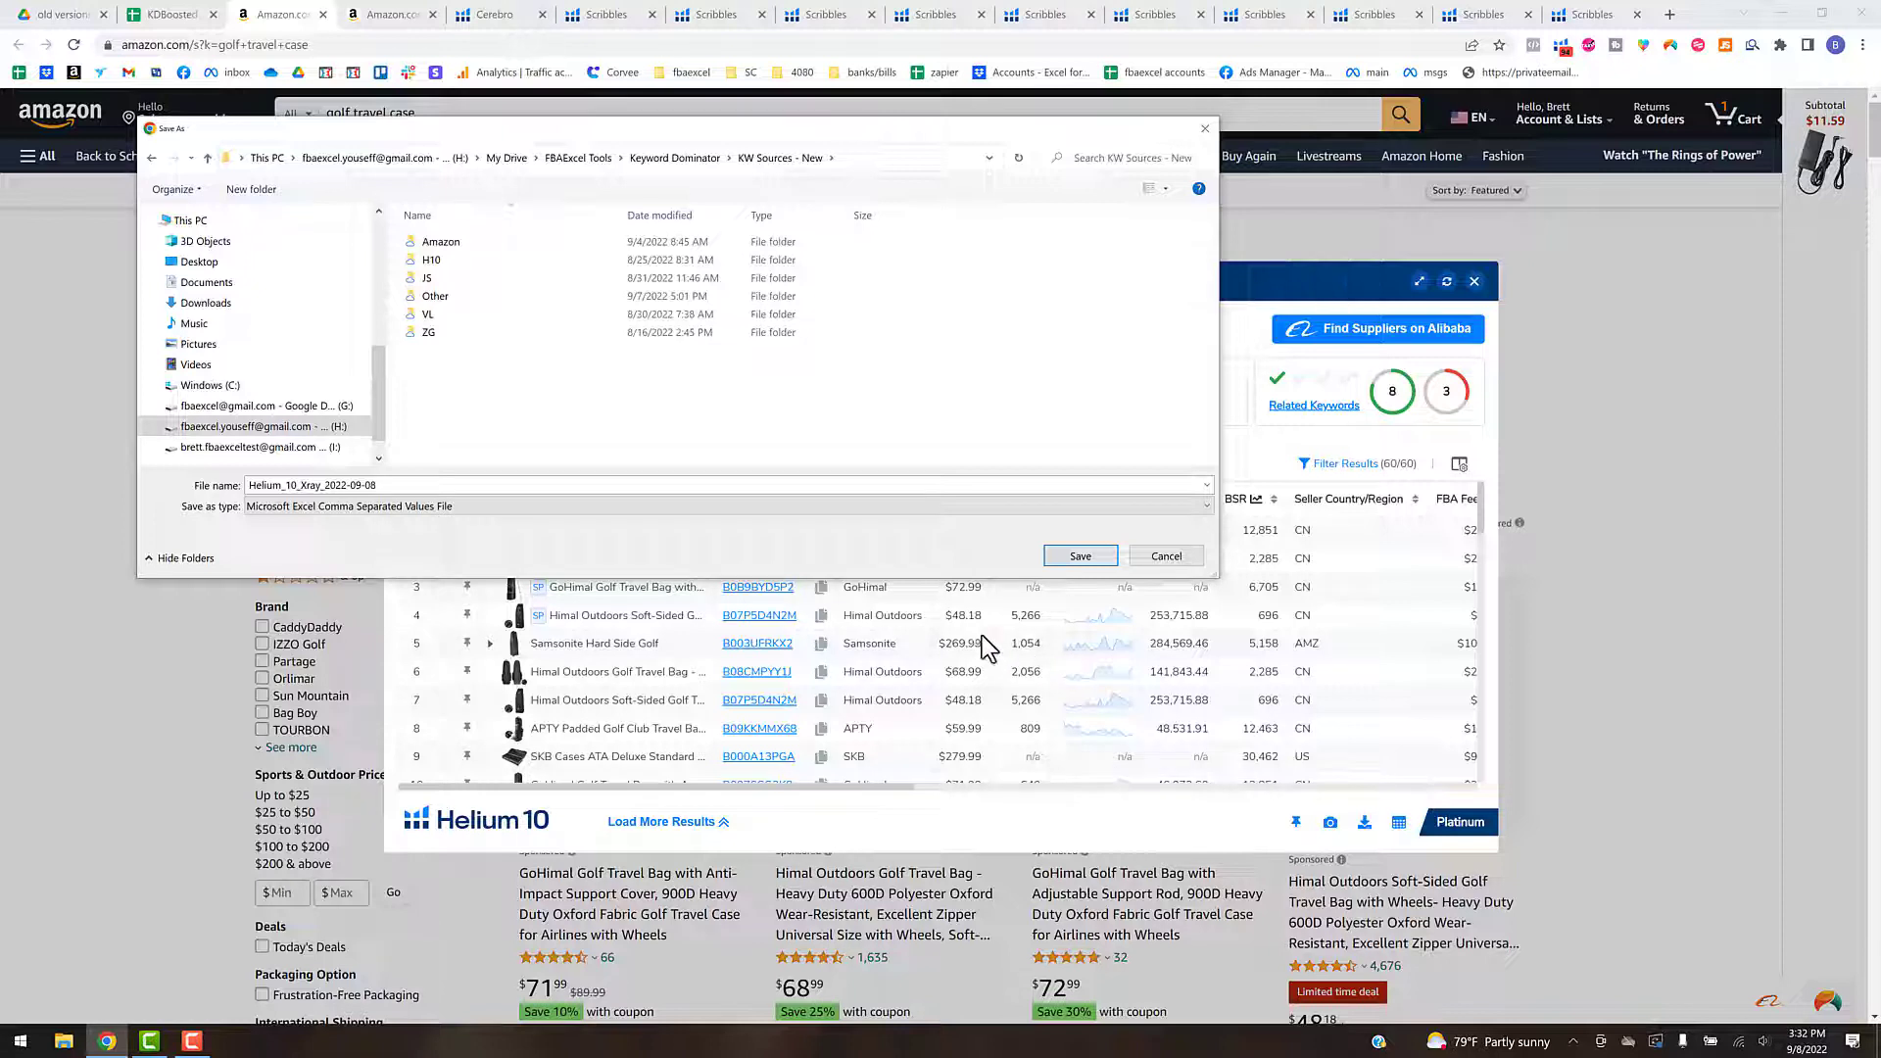
click(443, 268)
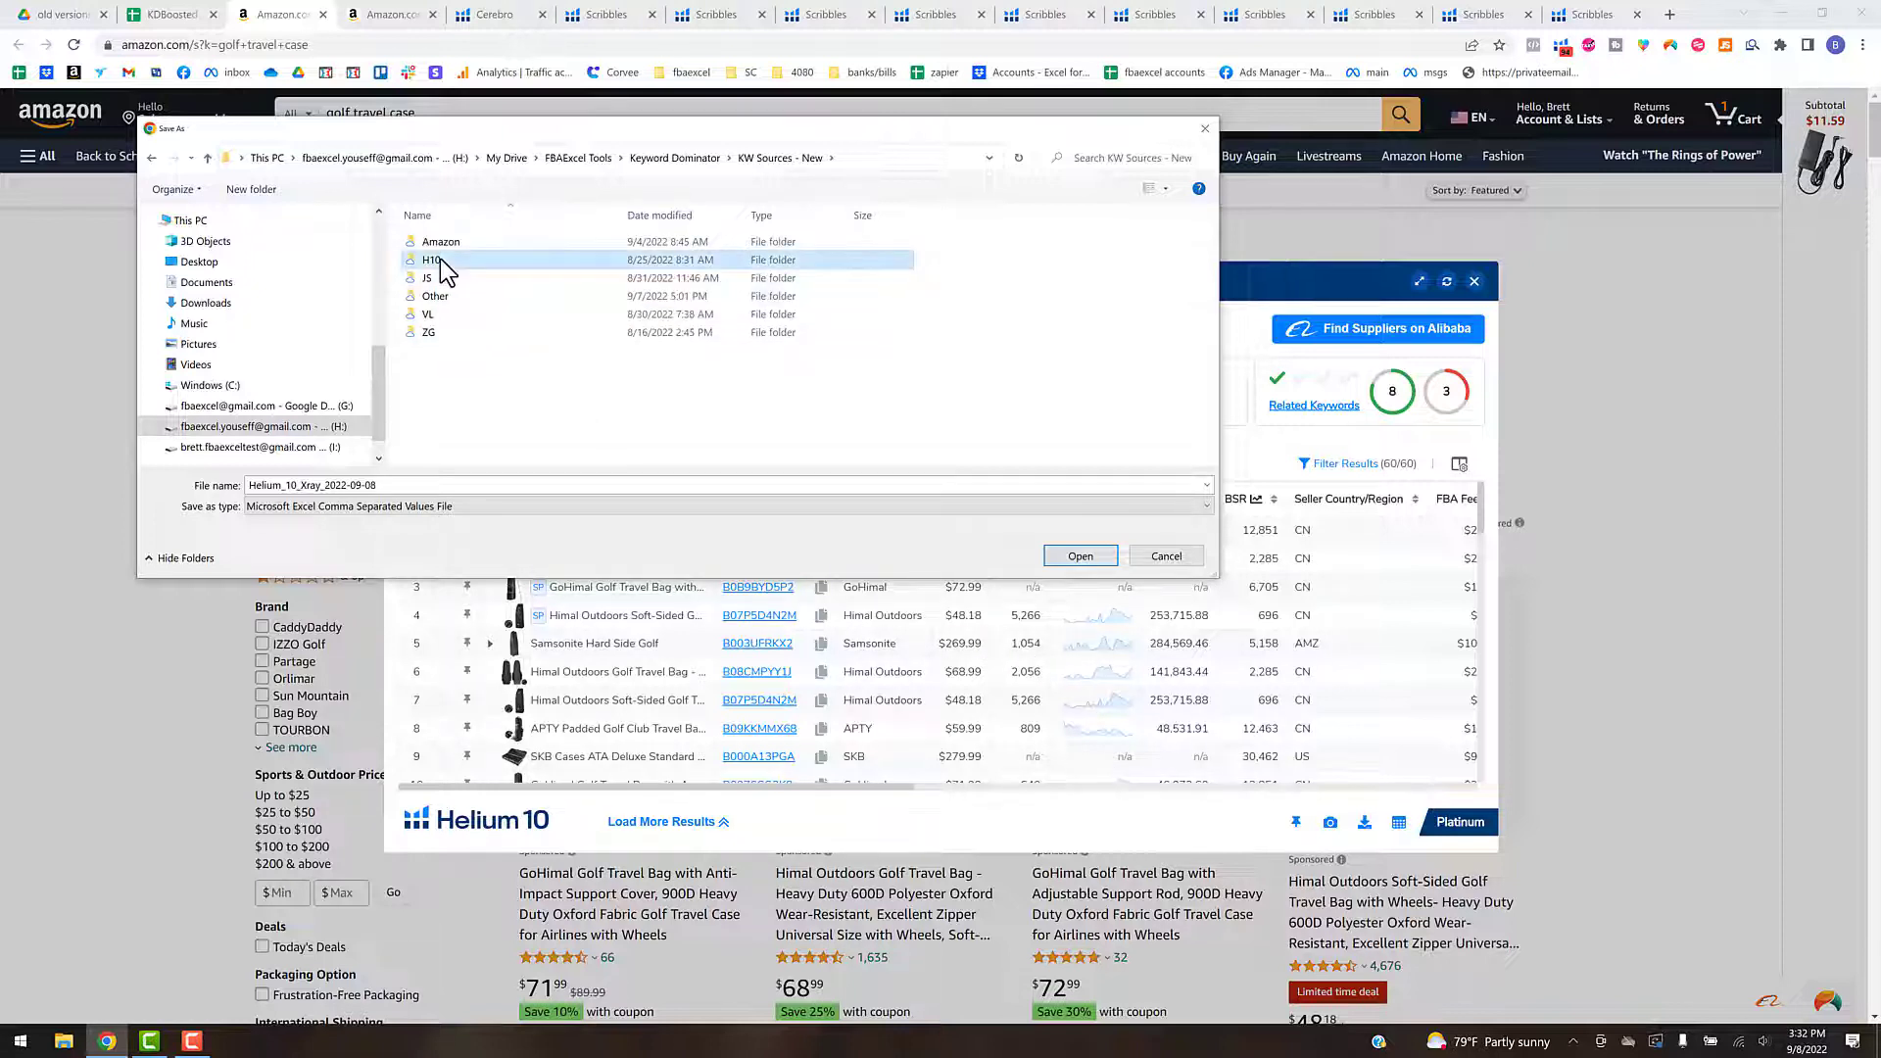
key(Return)
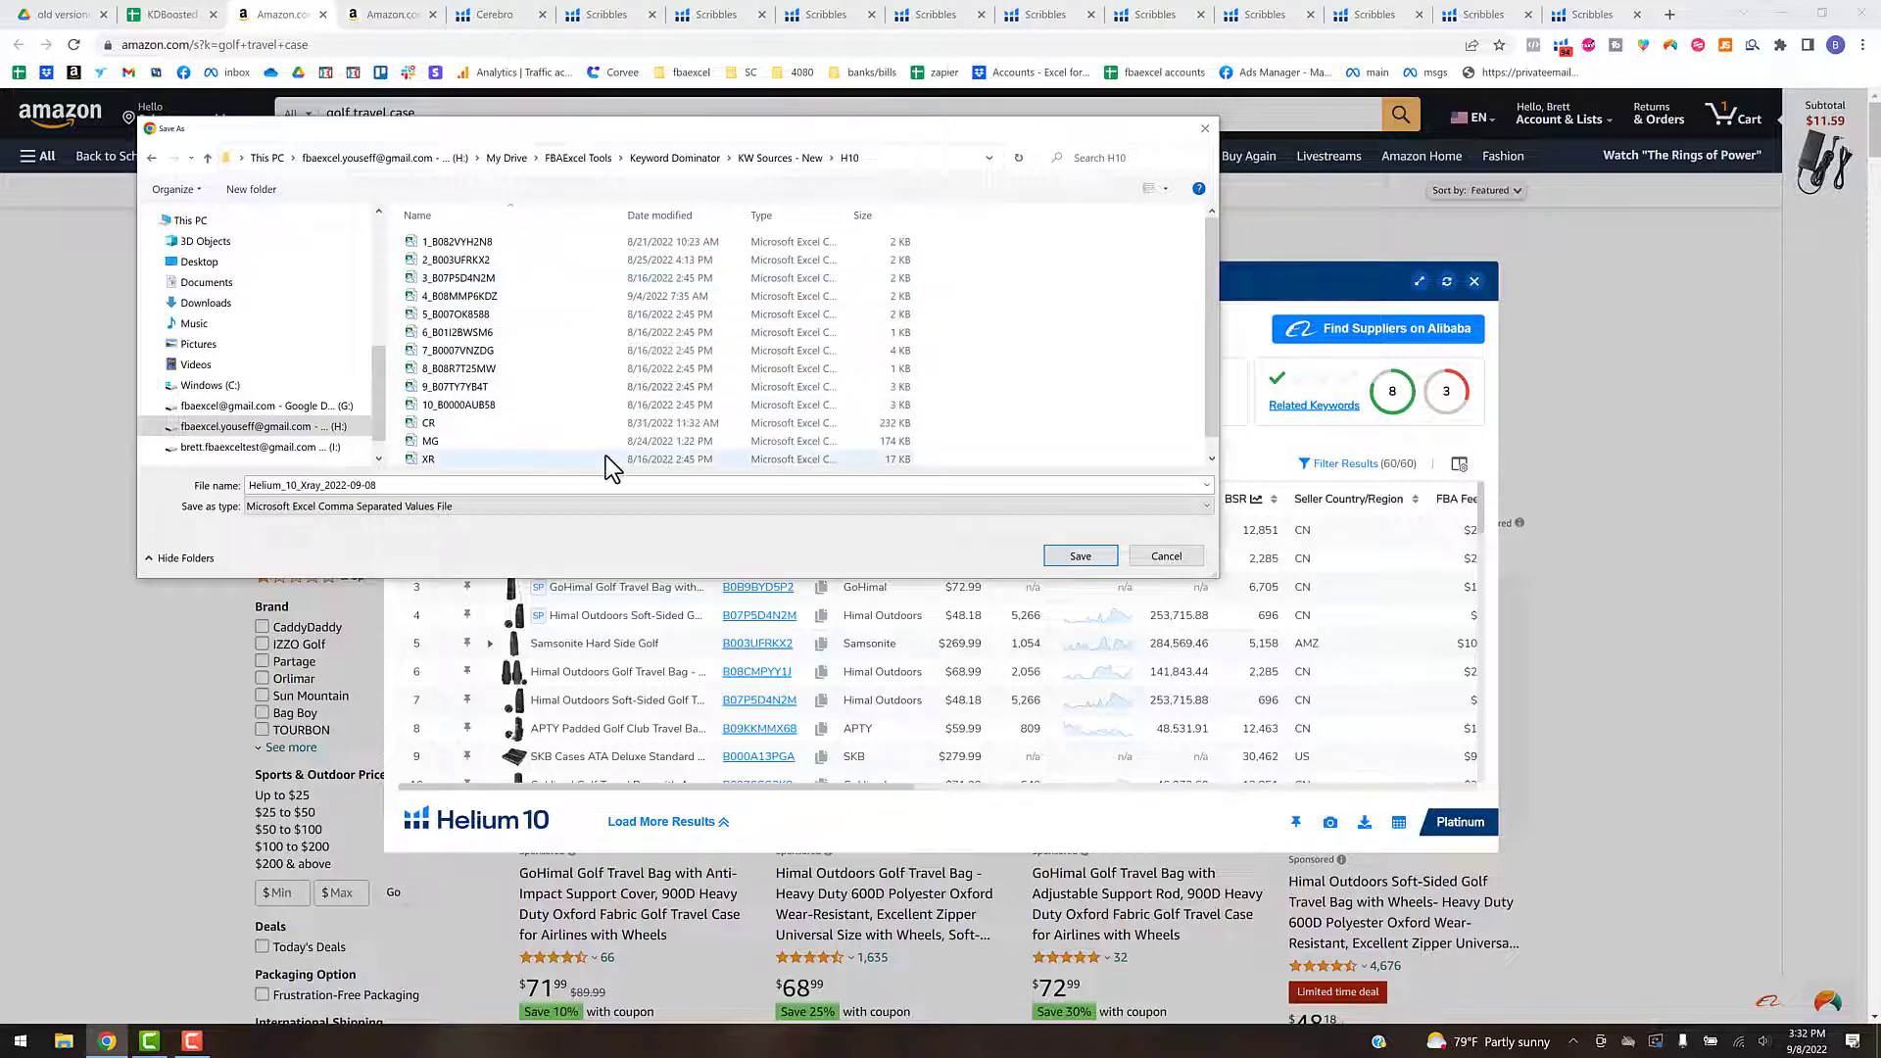
click(443, 455)
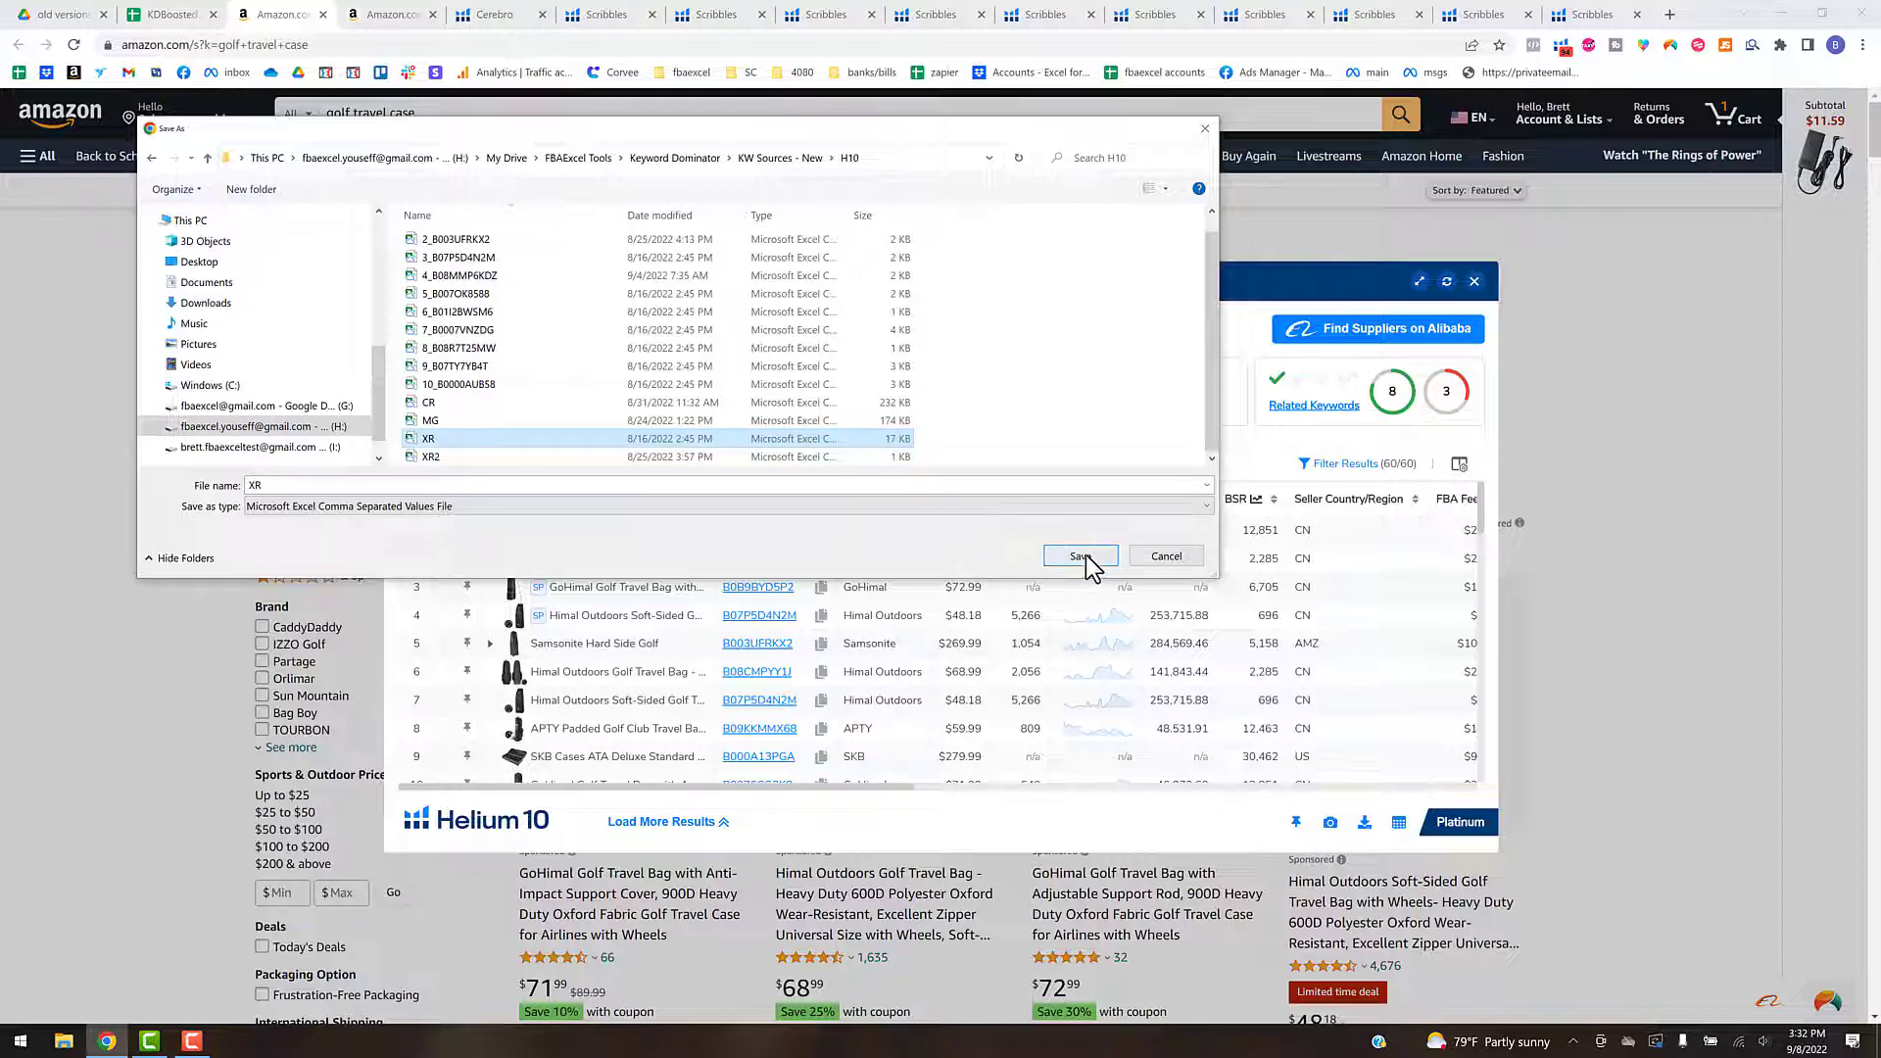
click(1206, 128)
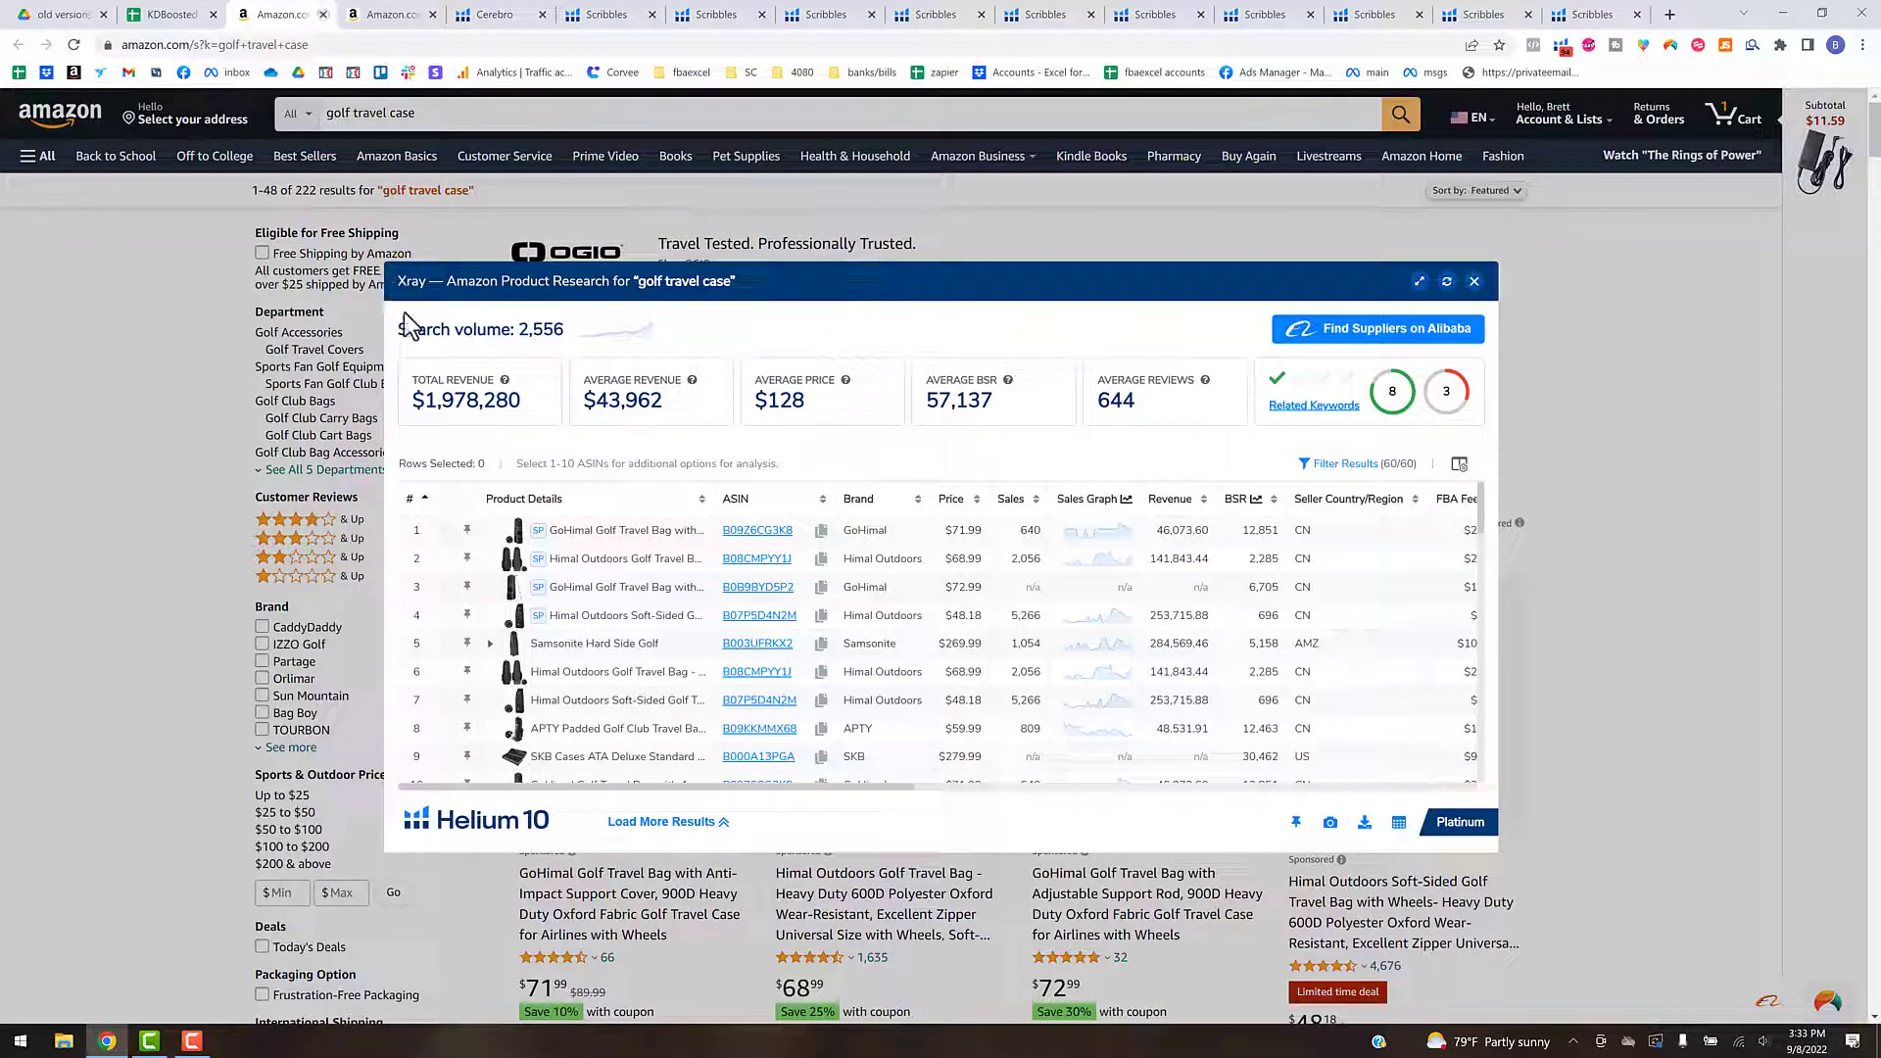
- Close the golf travel case search results and display the Xray column settings for the B082VYH2N8 product page
key(ctrl+w)
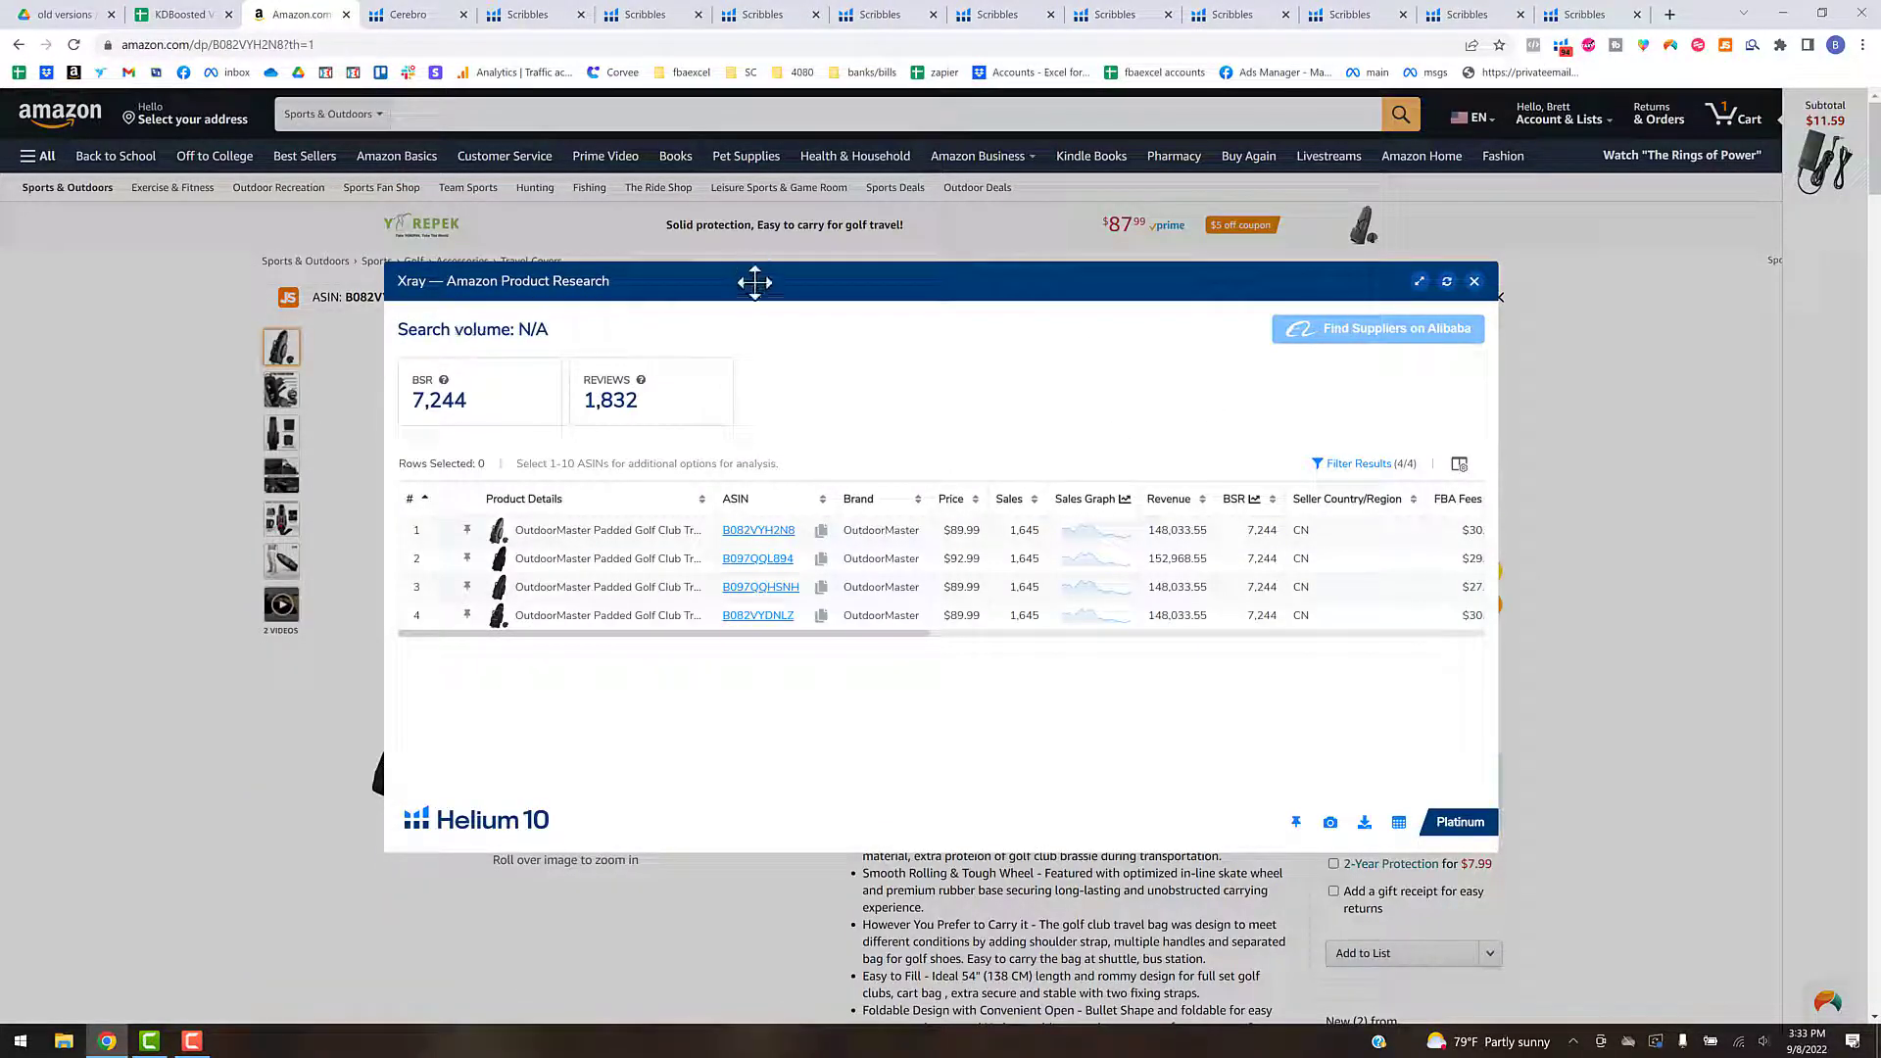
drag(756, 288, 845, 310)
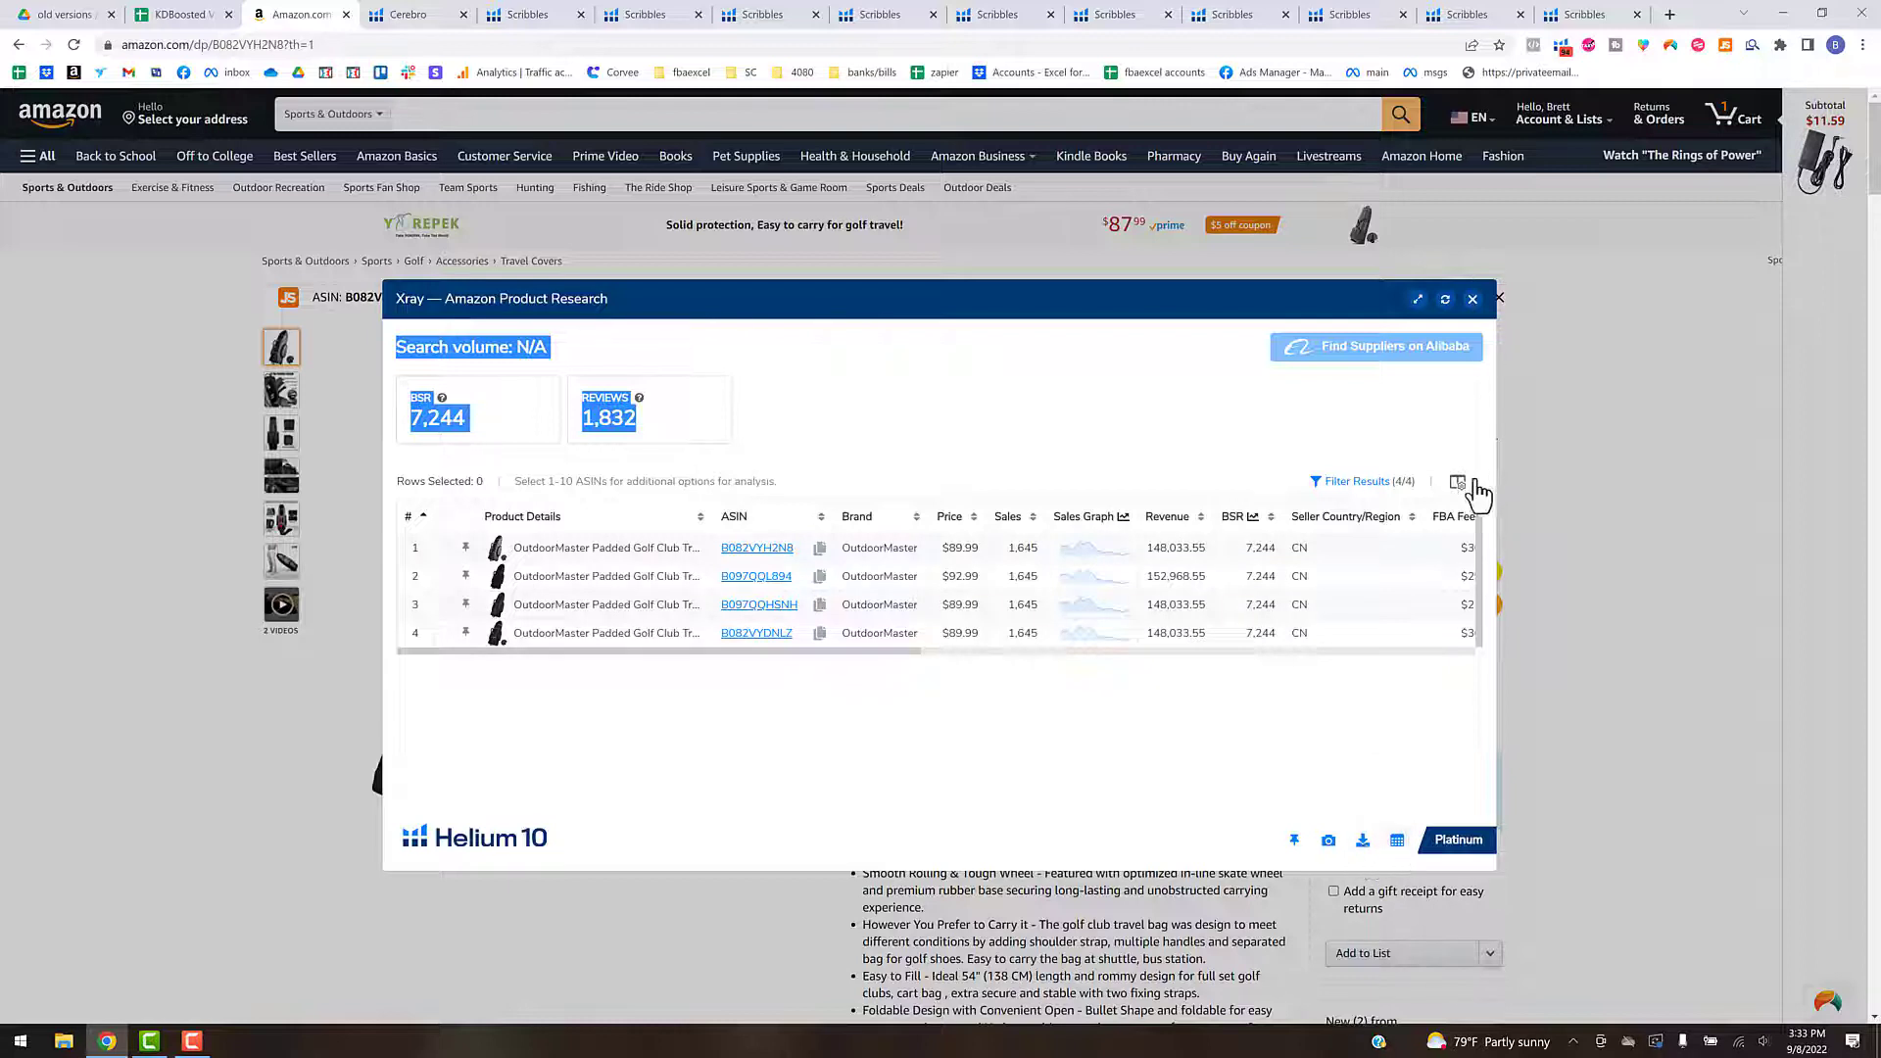
click(1457, 482)
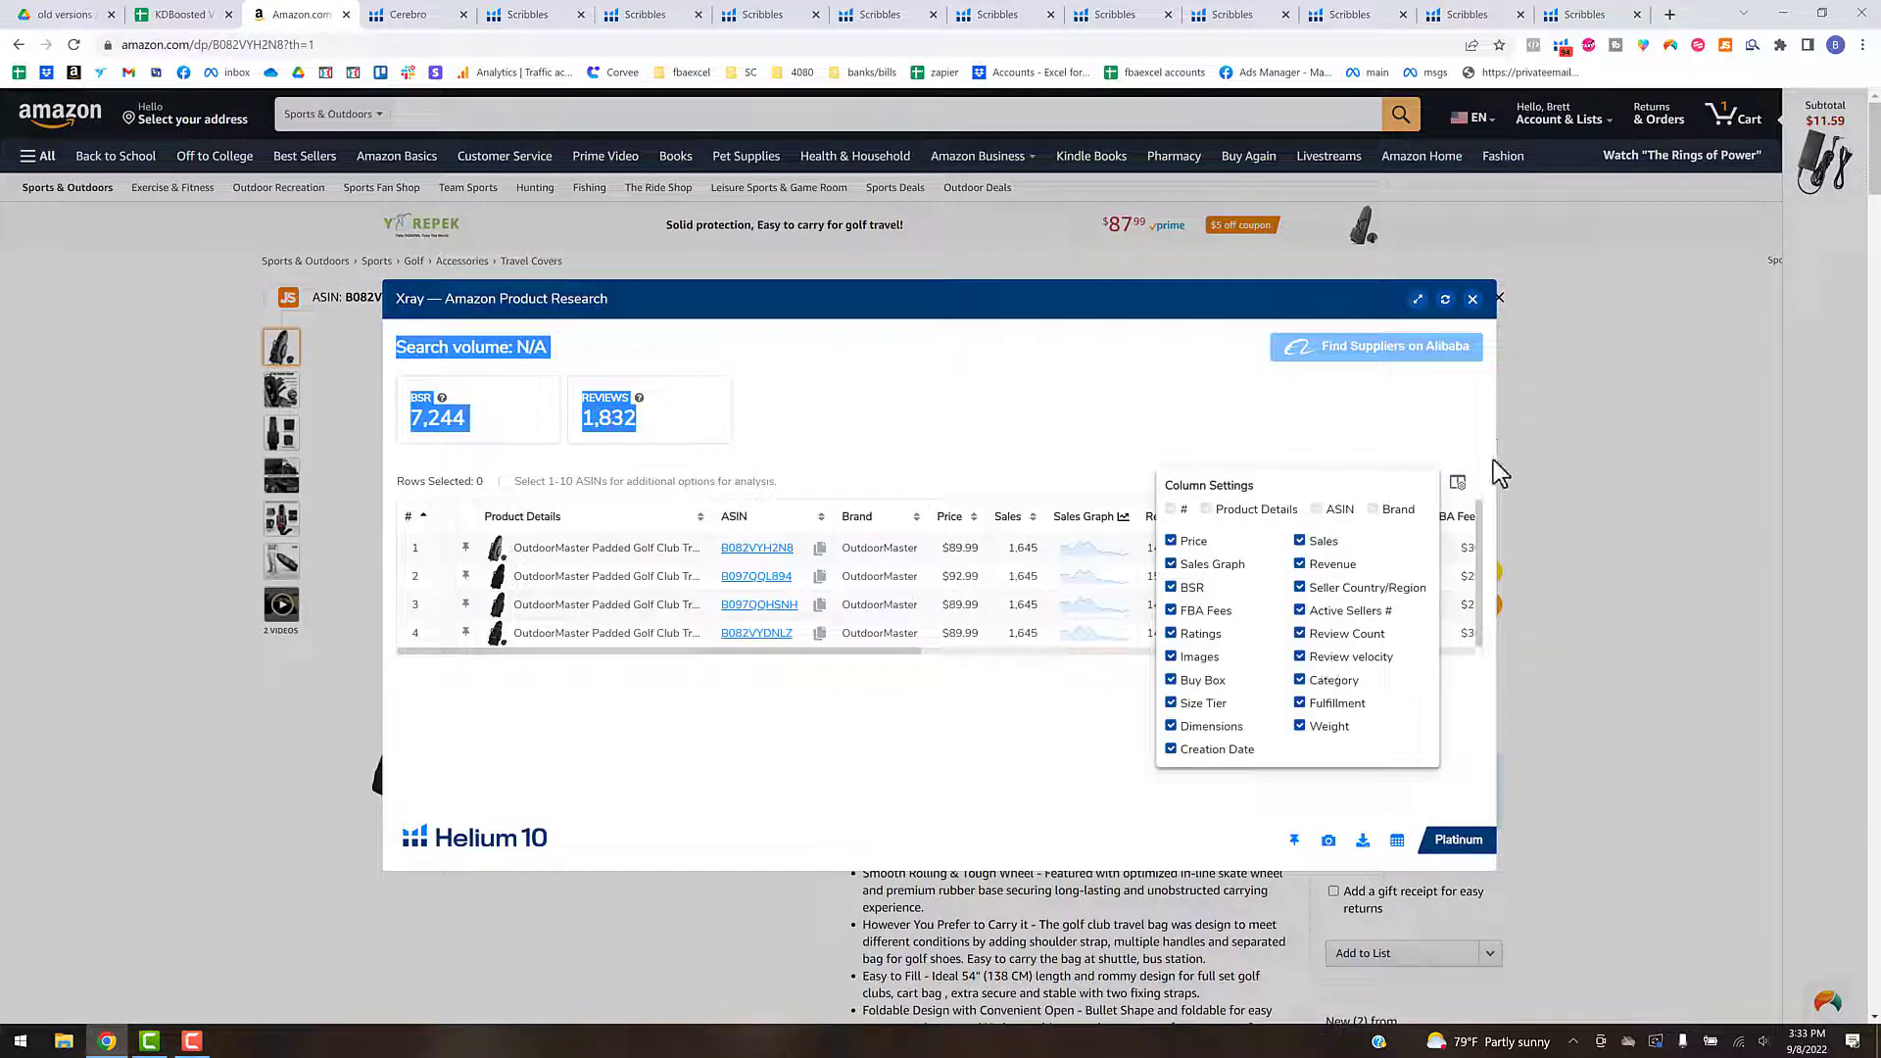
click(1457, 483)
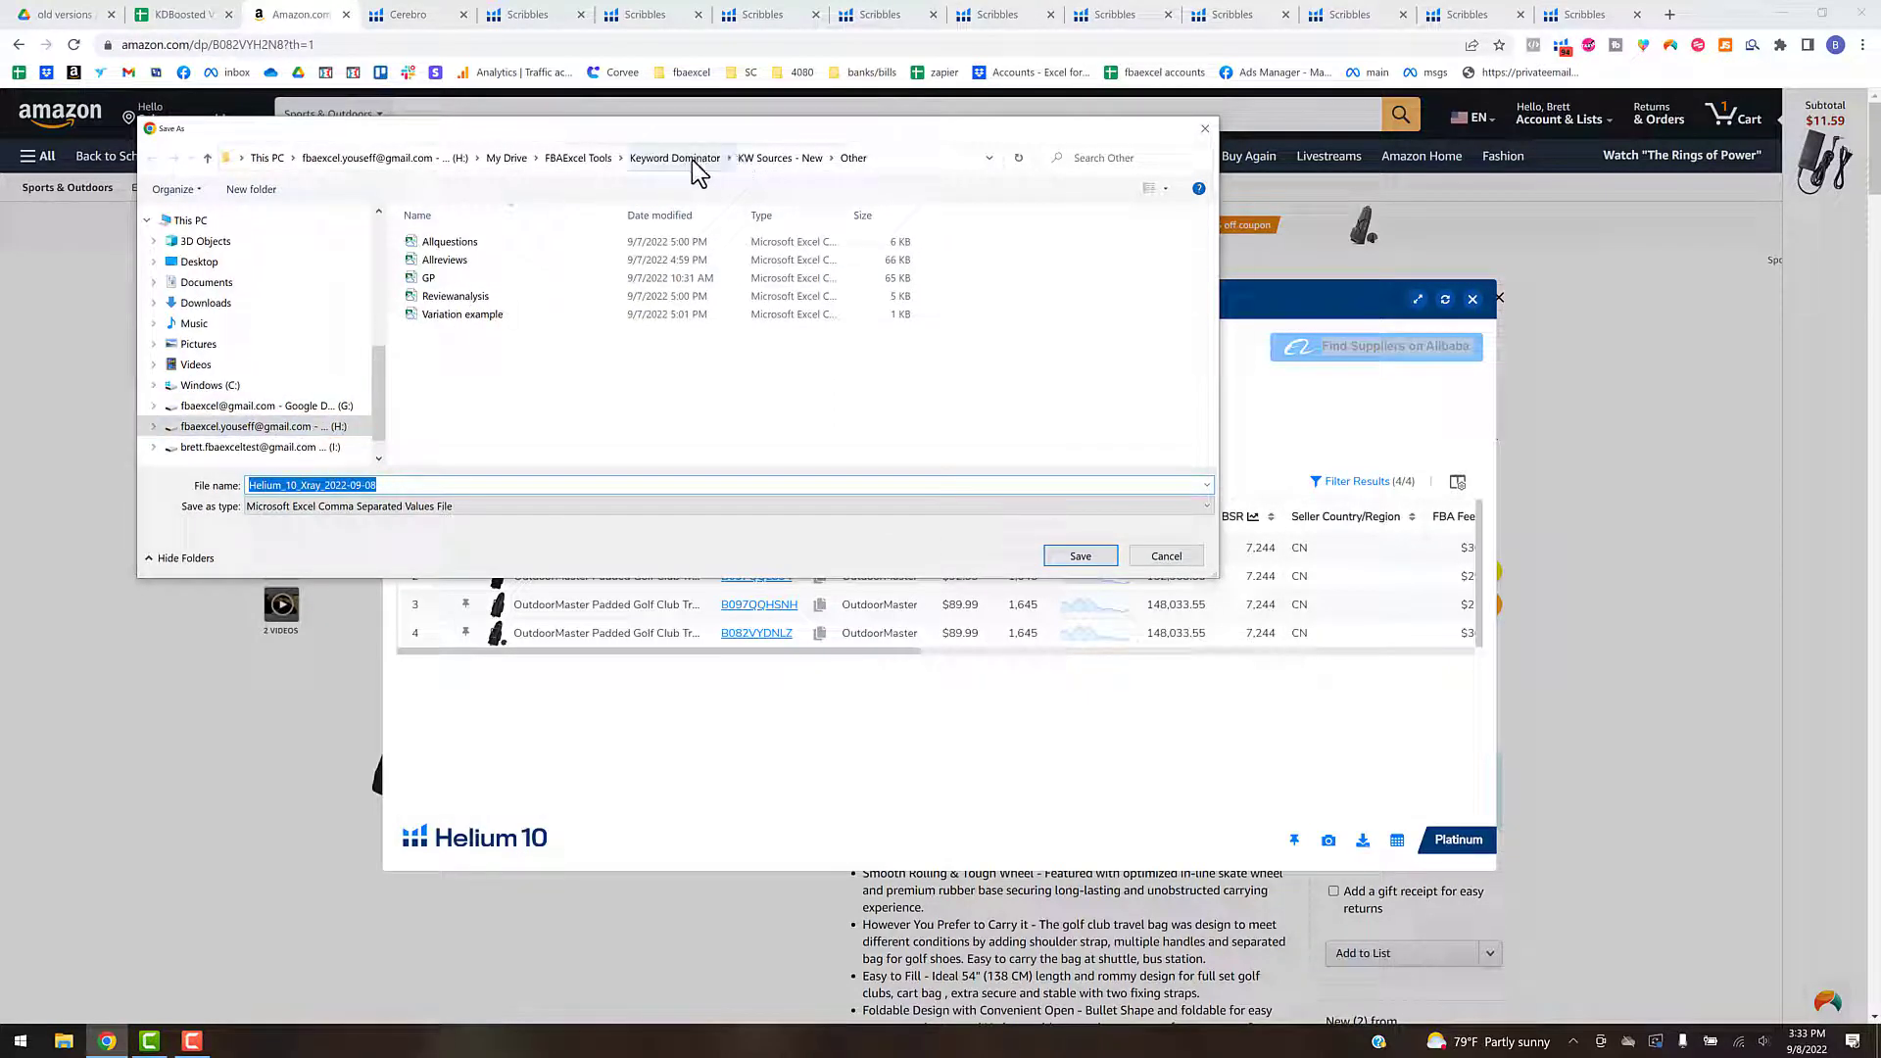
- Try to export the product's Xray data as CSV into the KW Sources - New > H10 folder, and close Xray and the product page
click(762, 163)
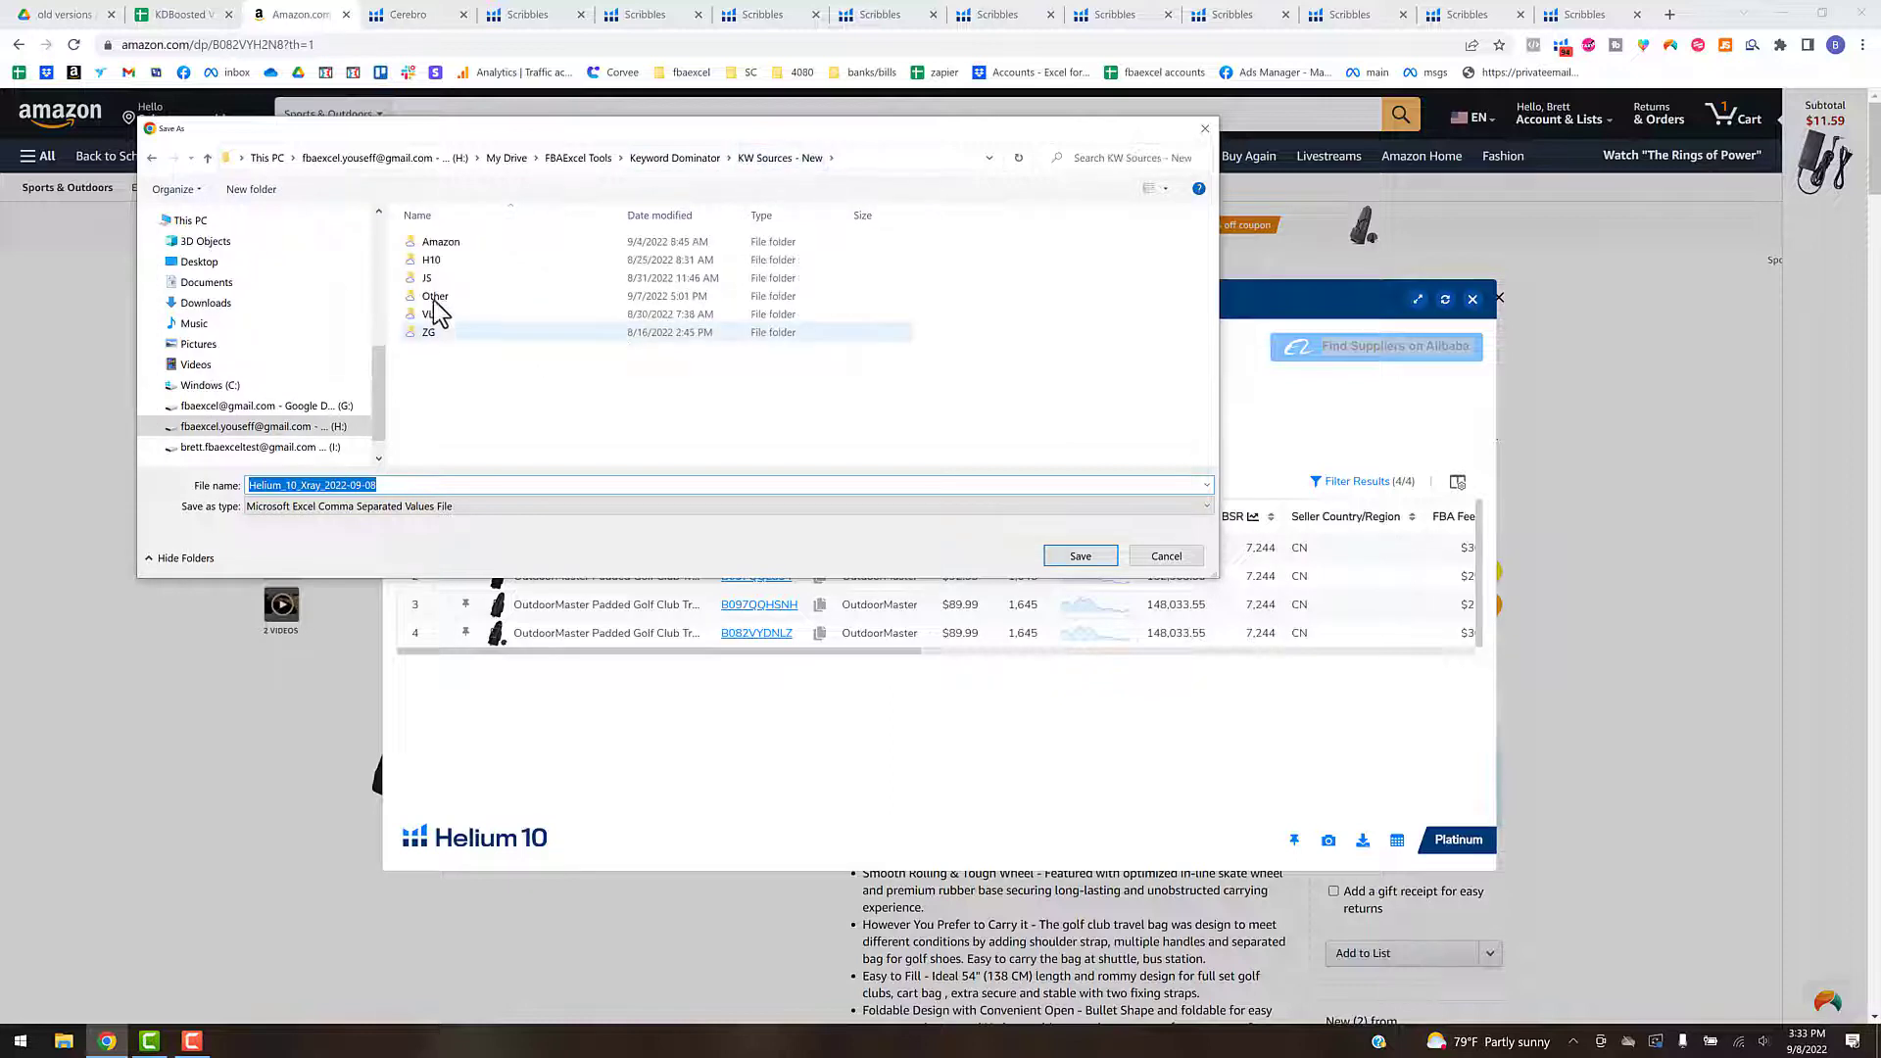
click(437, 262)
double_click(789, 263)
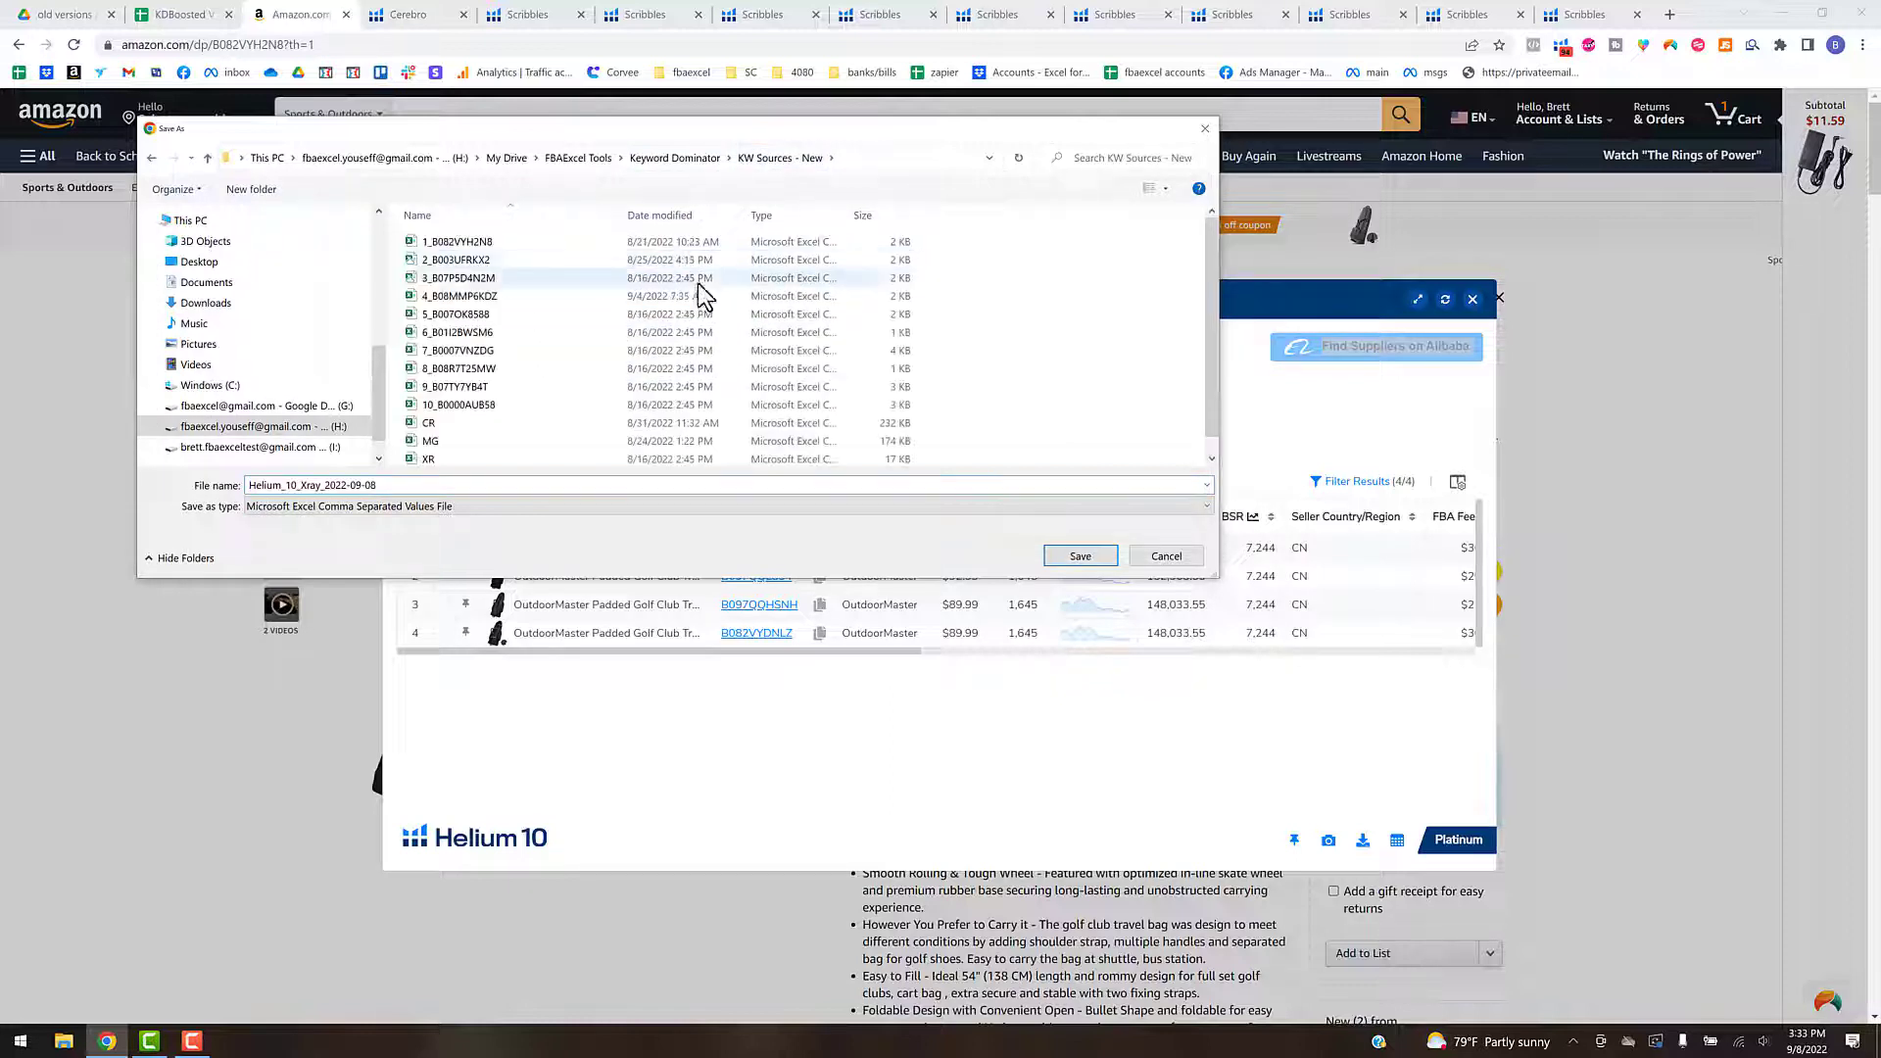
scroll(546, 402, down, 2)
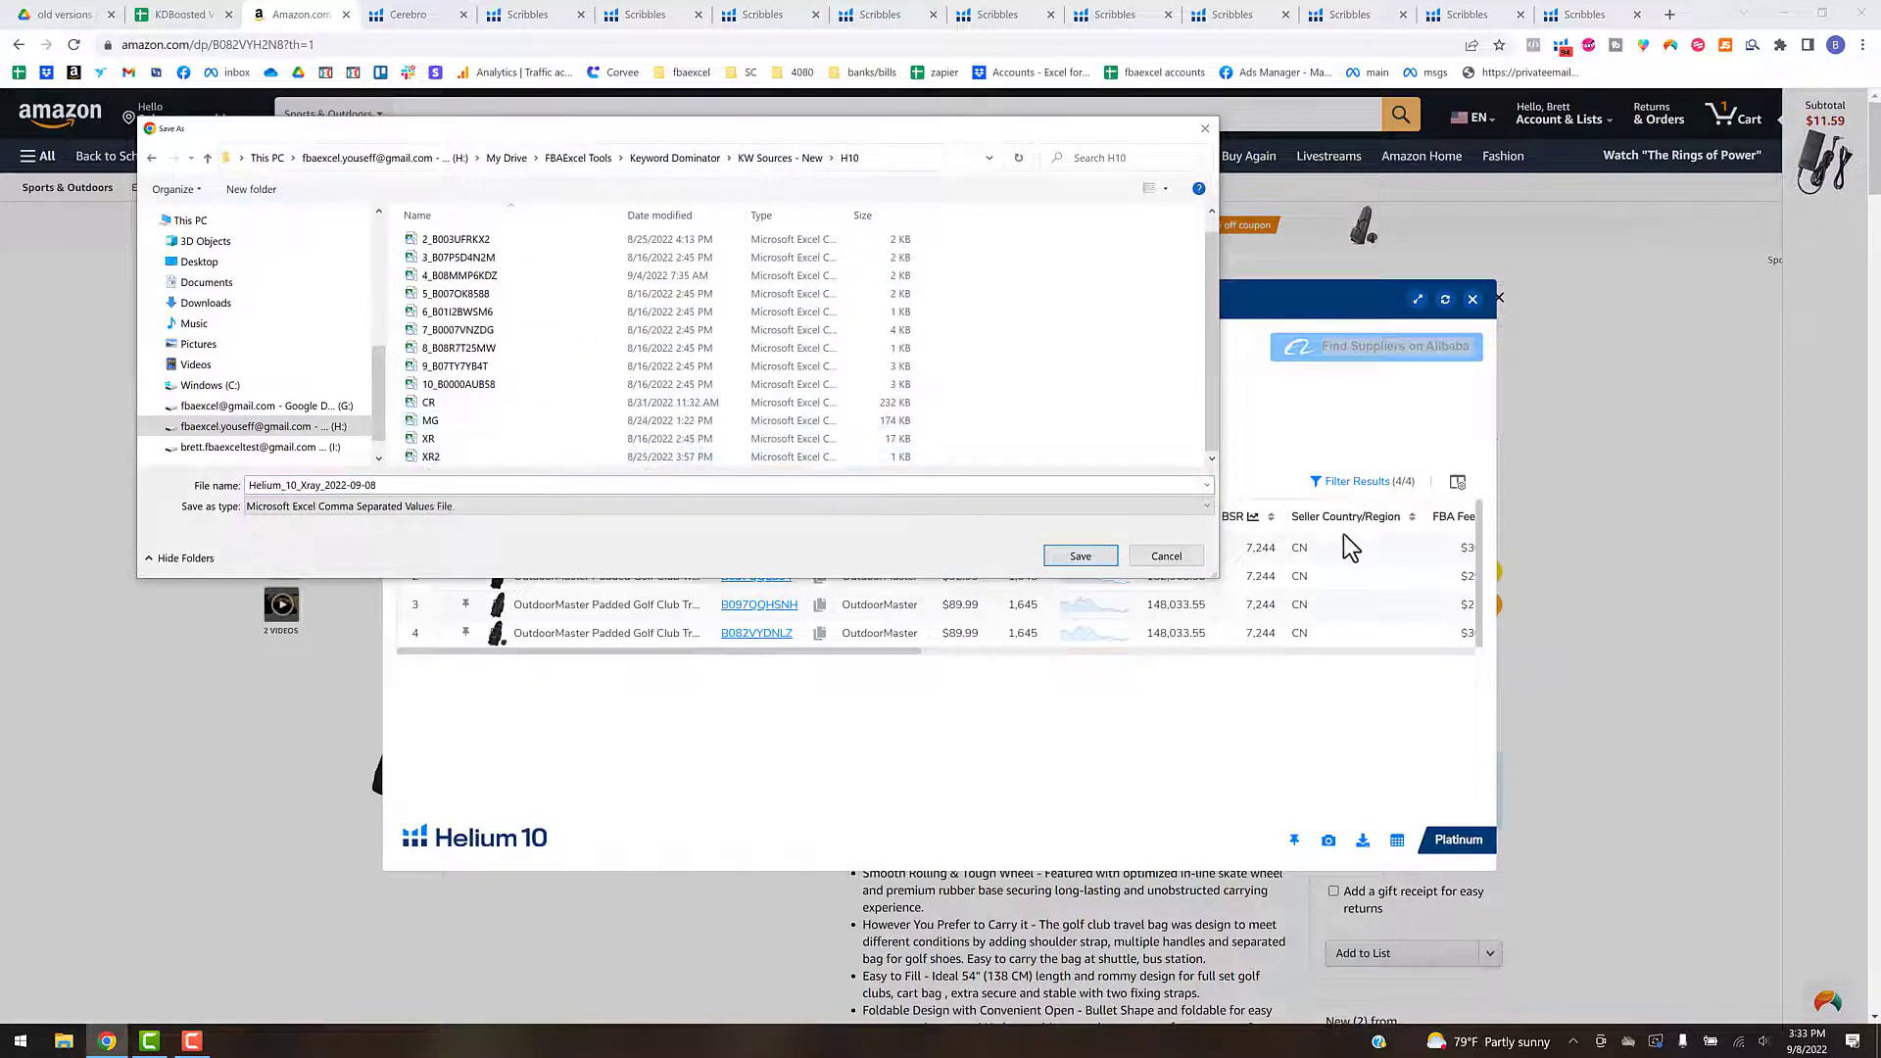
click(1205, 128)
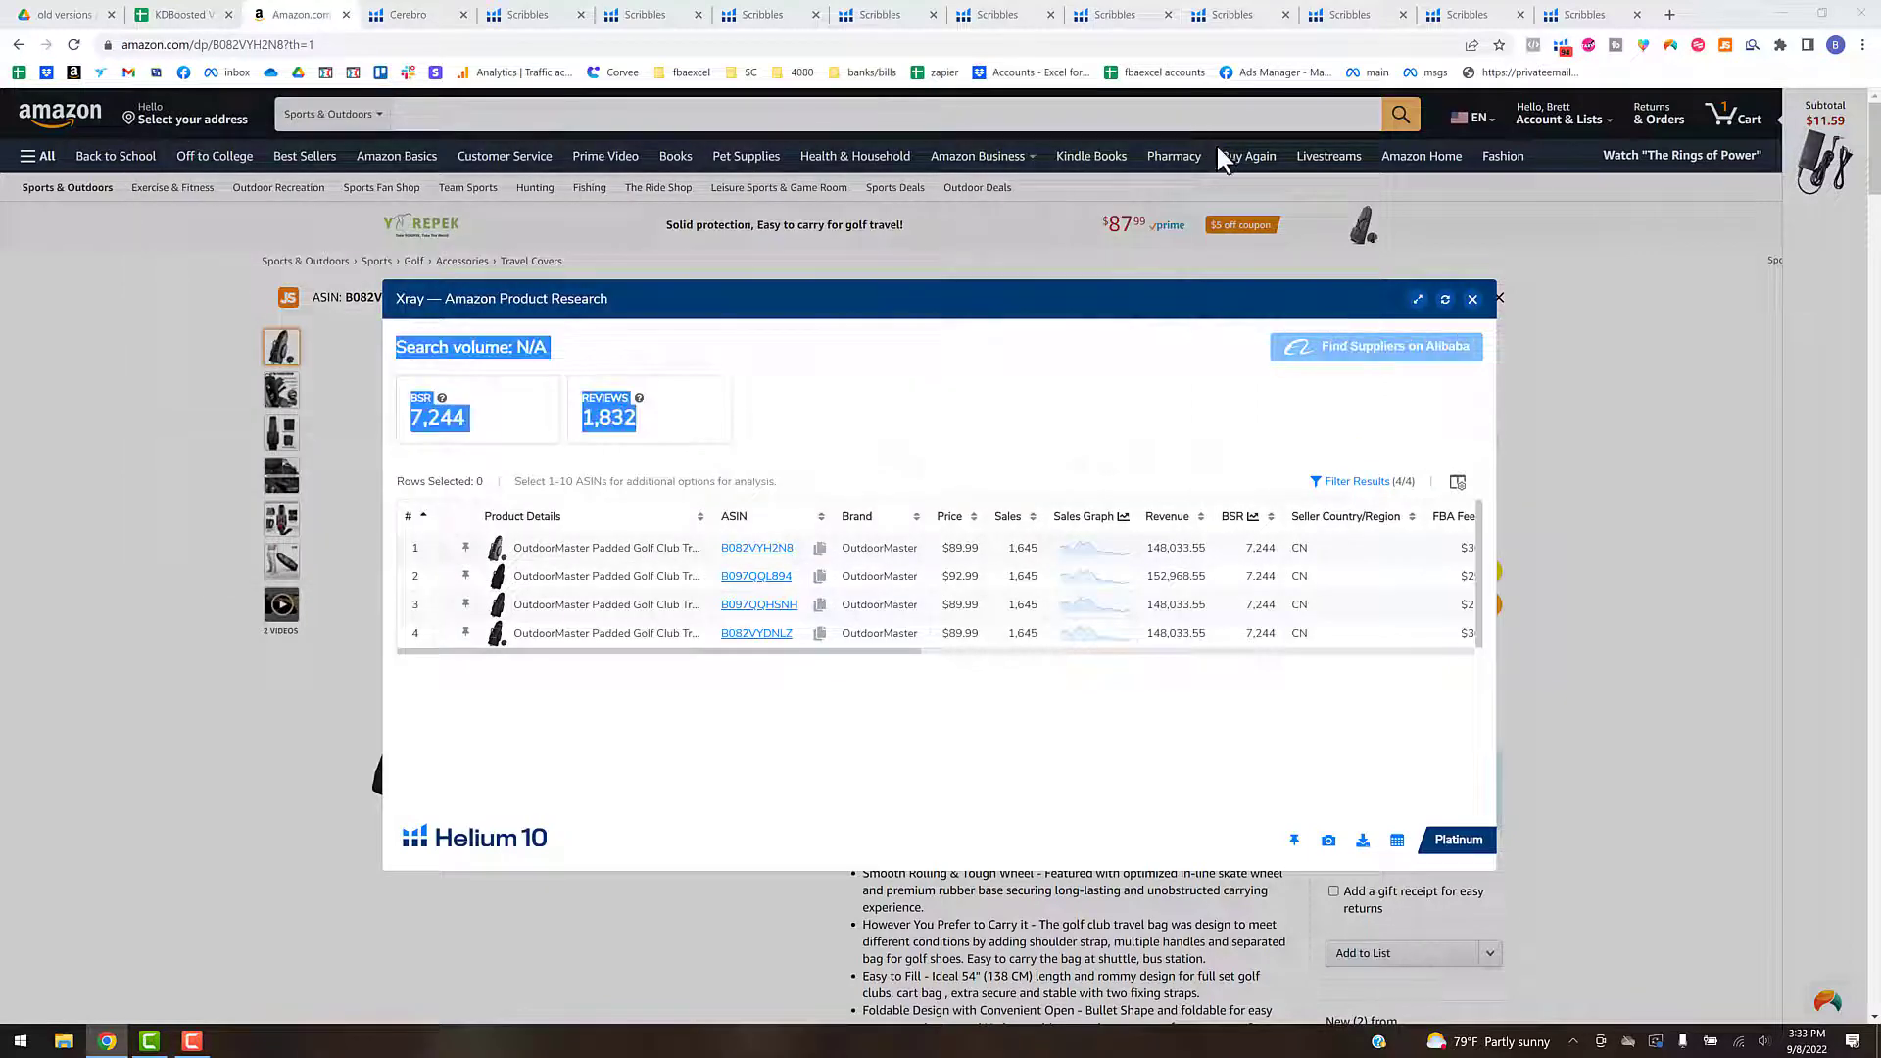
click(1473, 301)
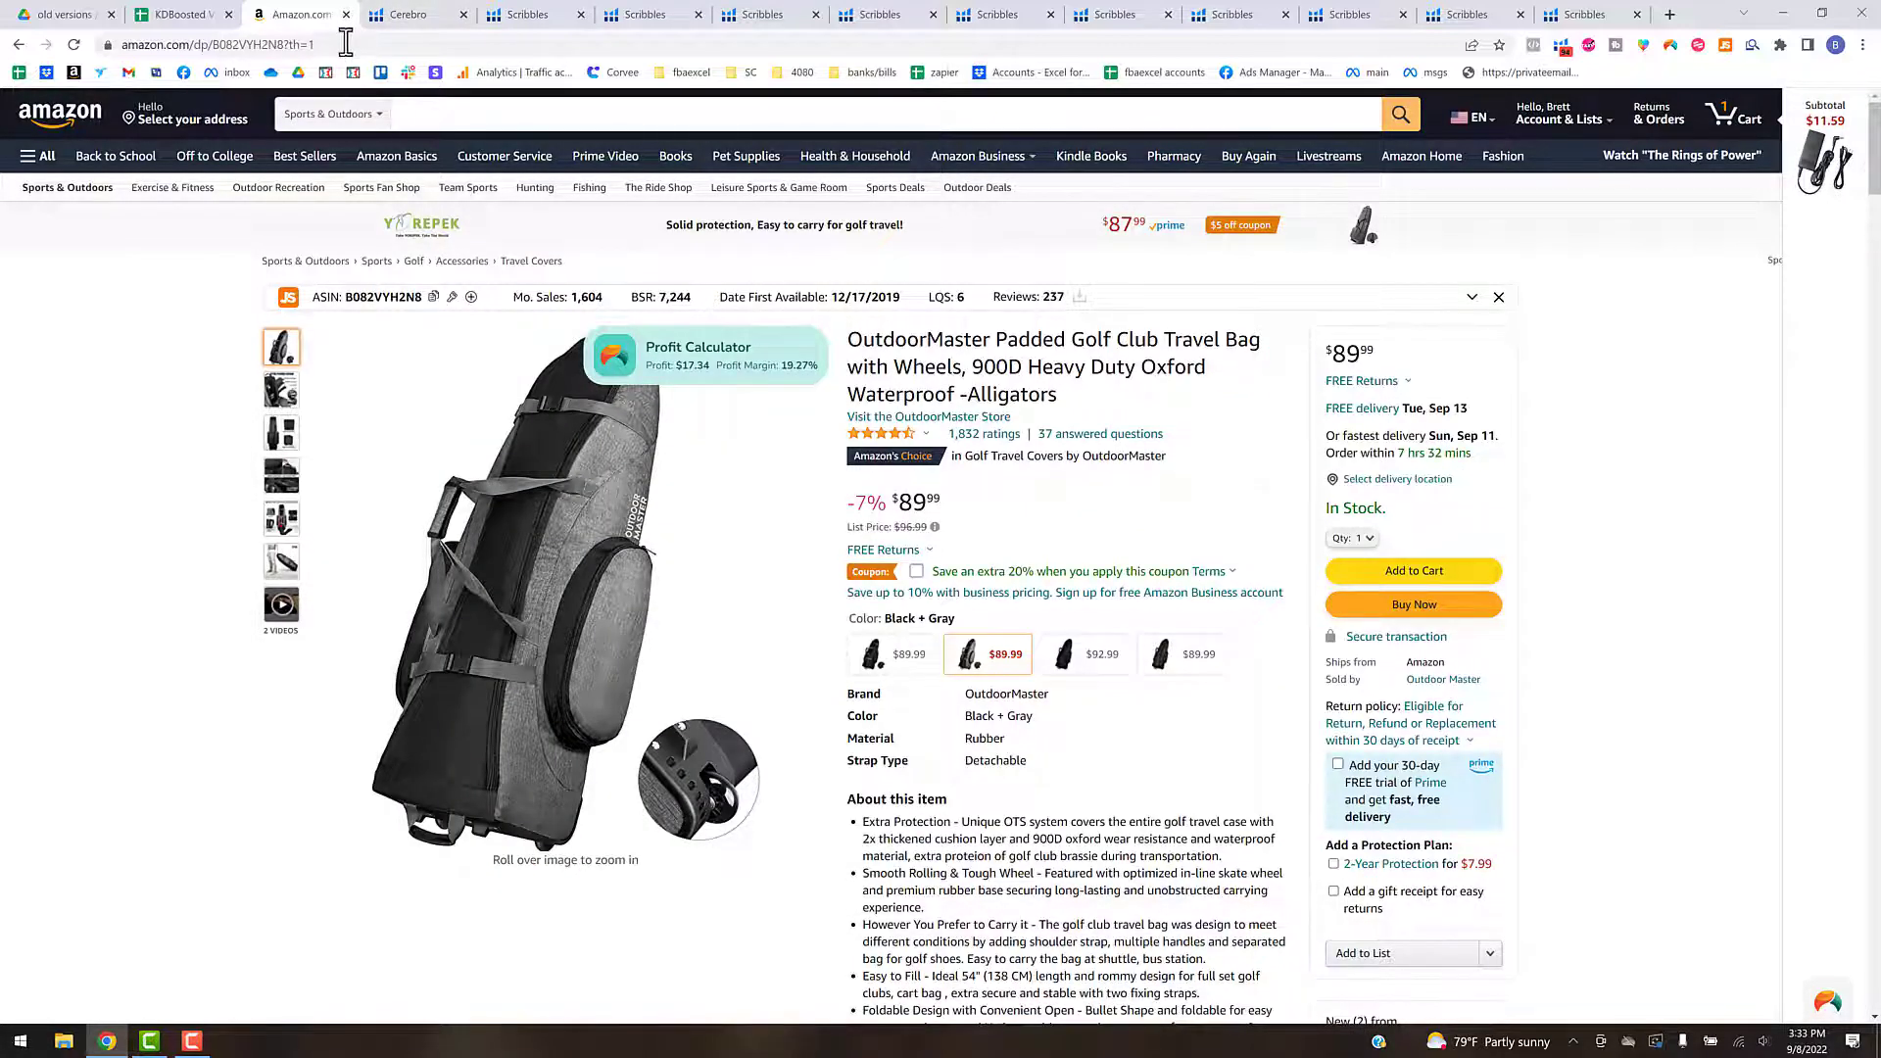
click(345, 13)
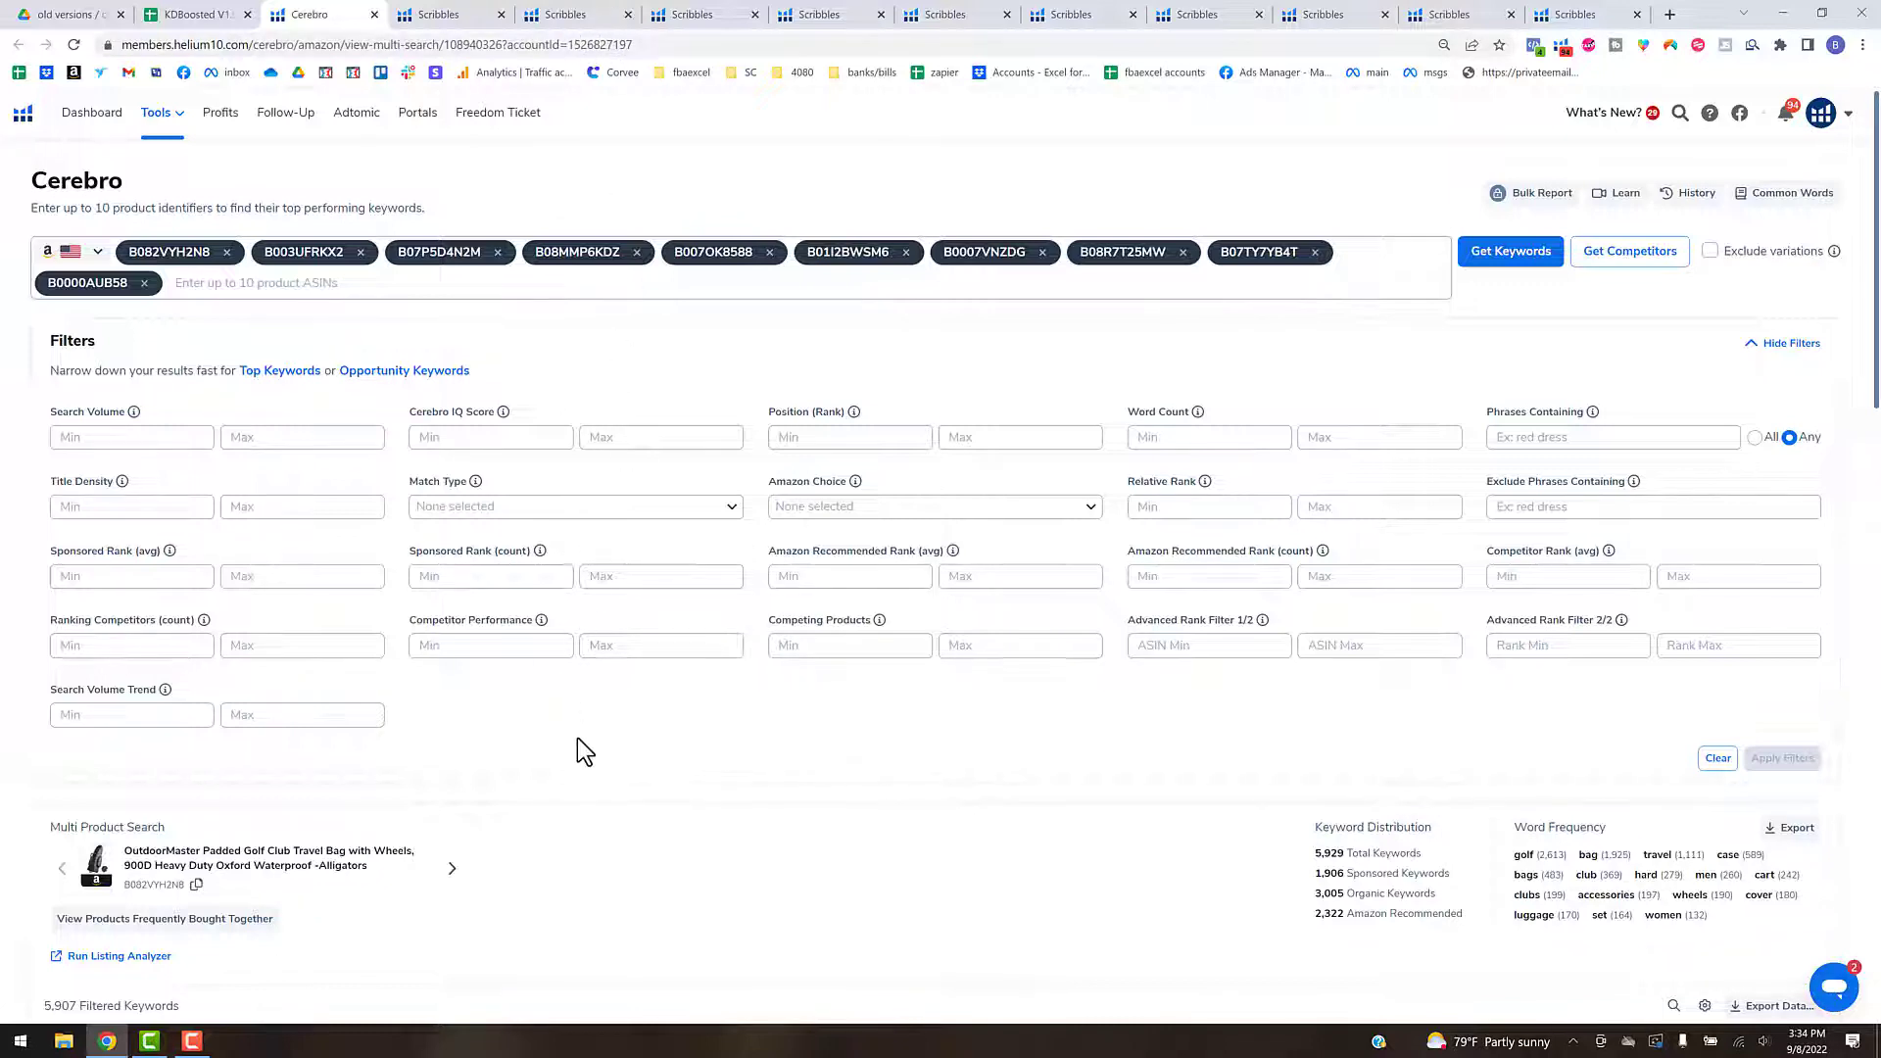
- Filter the Cerebro keyword results to a minimum search volume of 400
scroll(578, 737, down, 1)
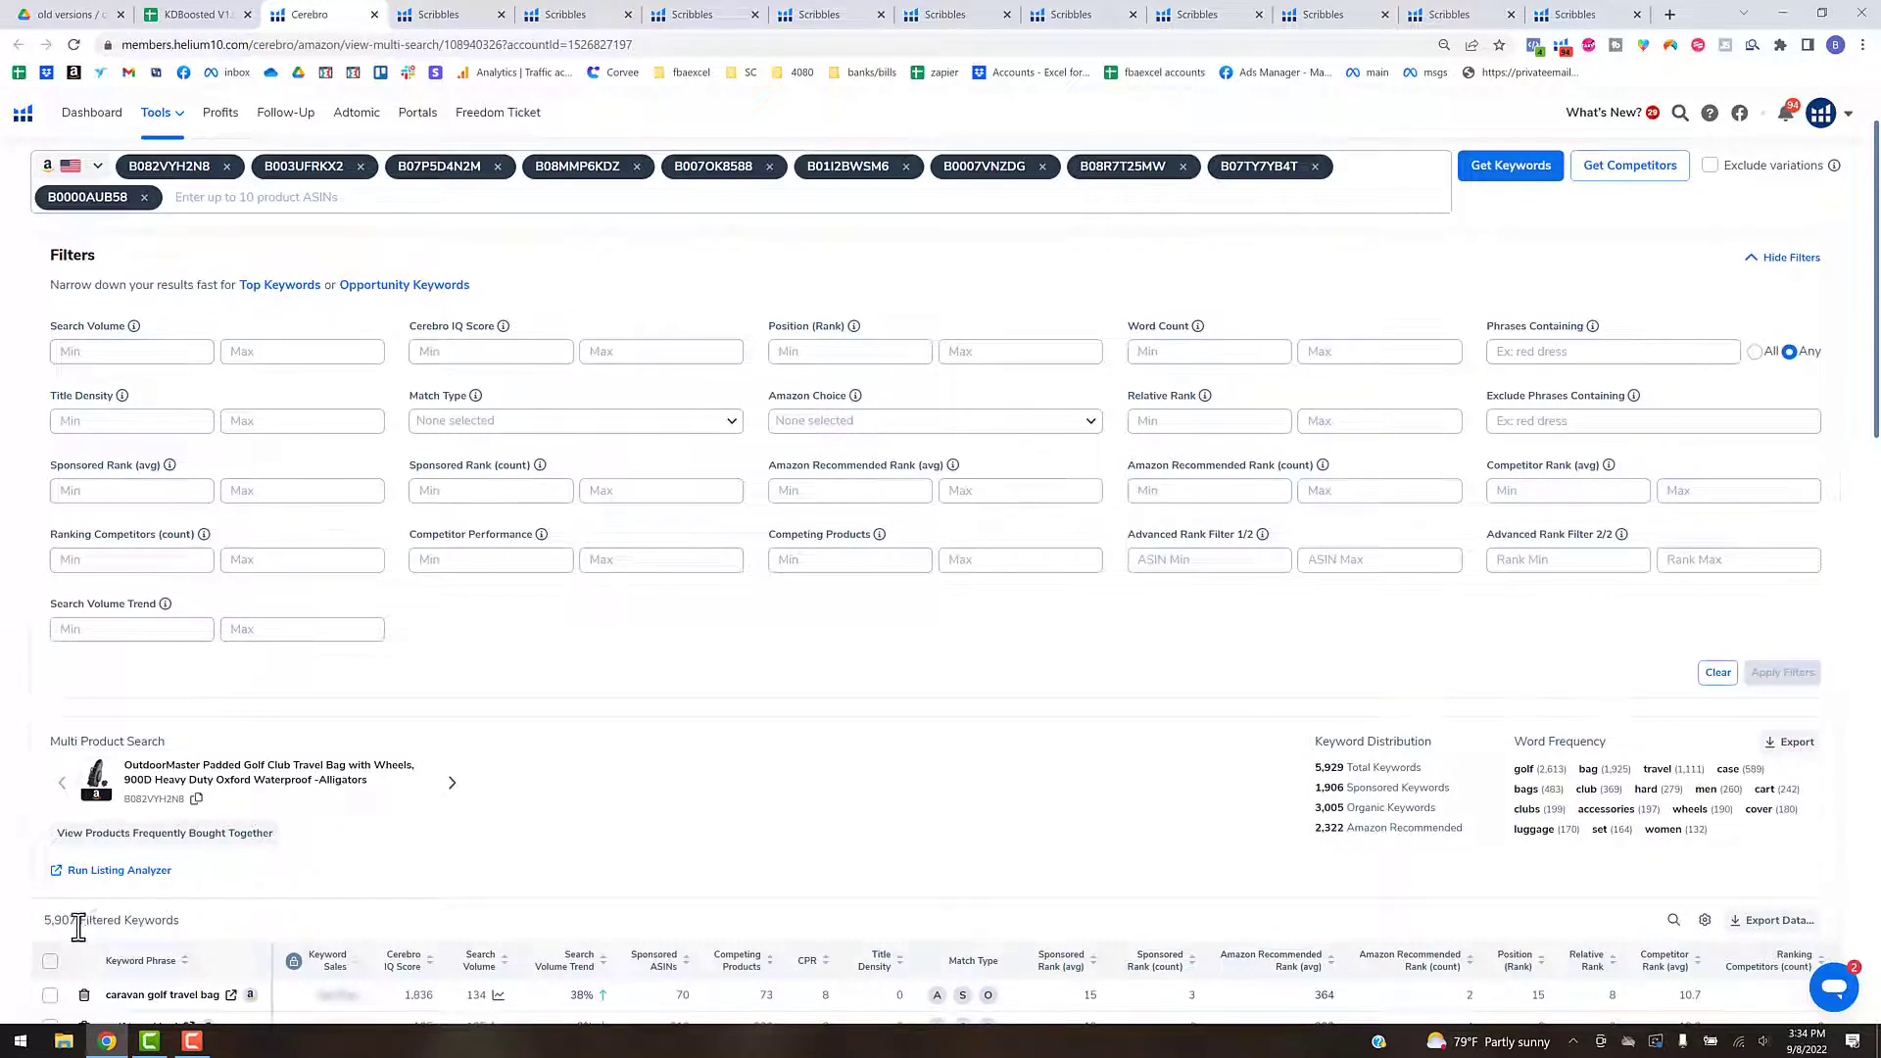
click(72, 351)
text(400)
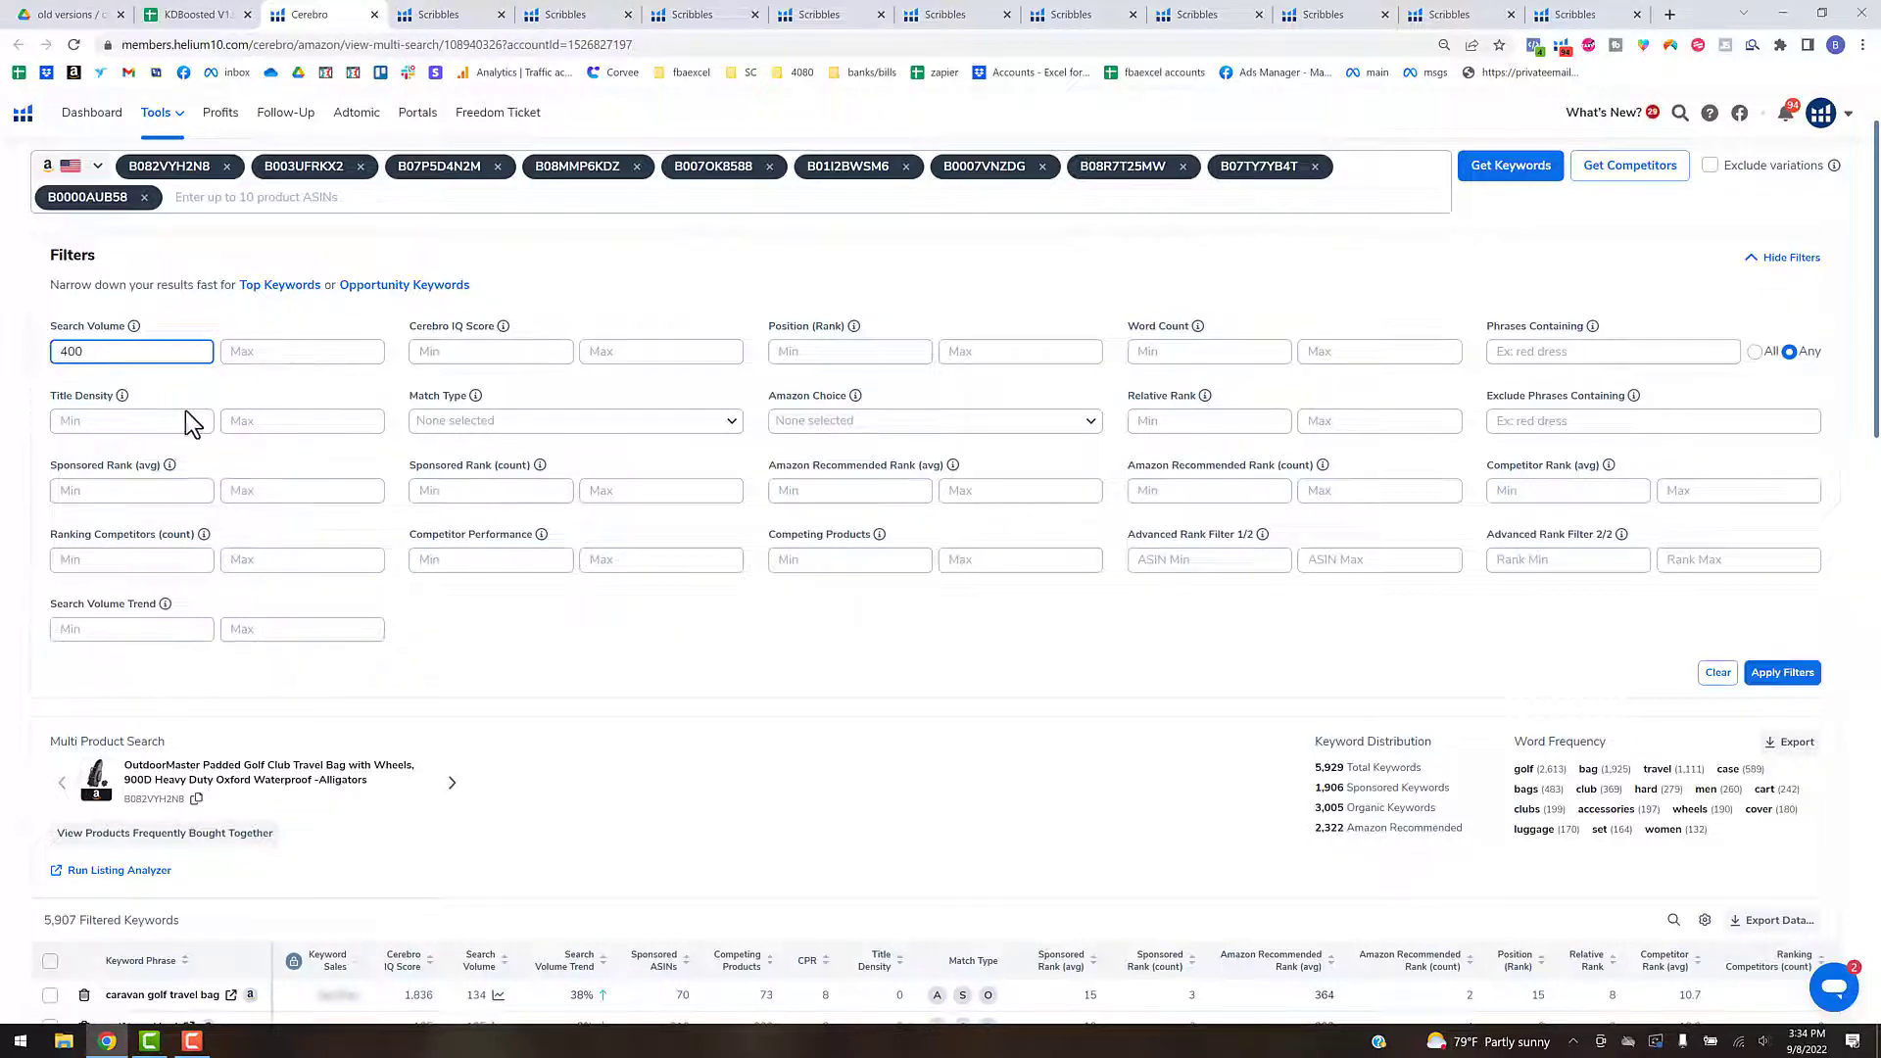
click(1766, 677)
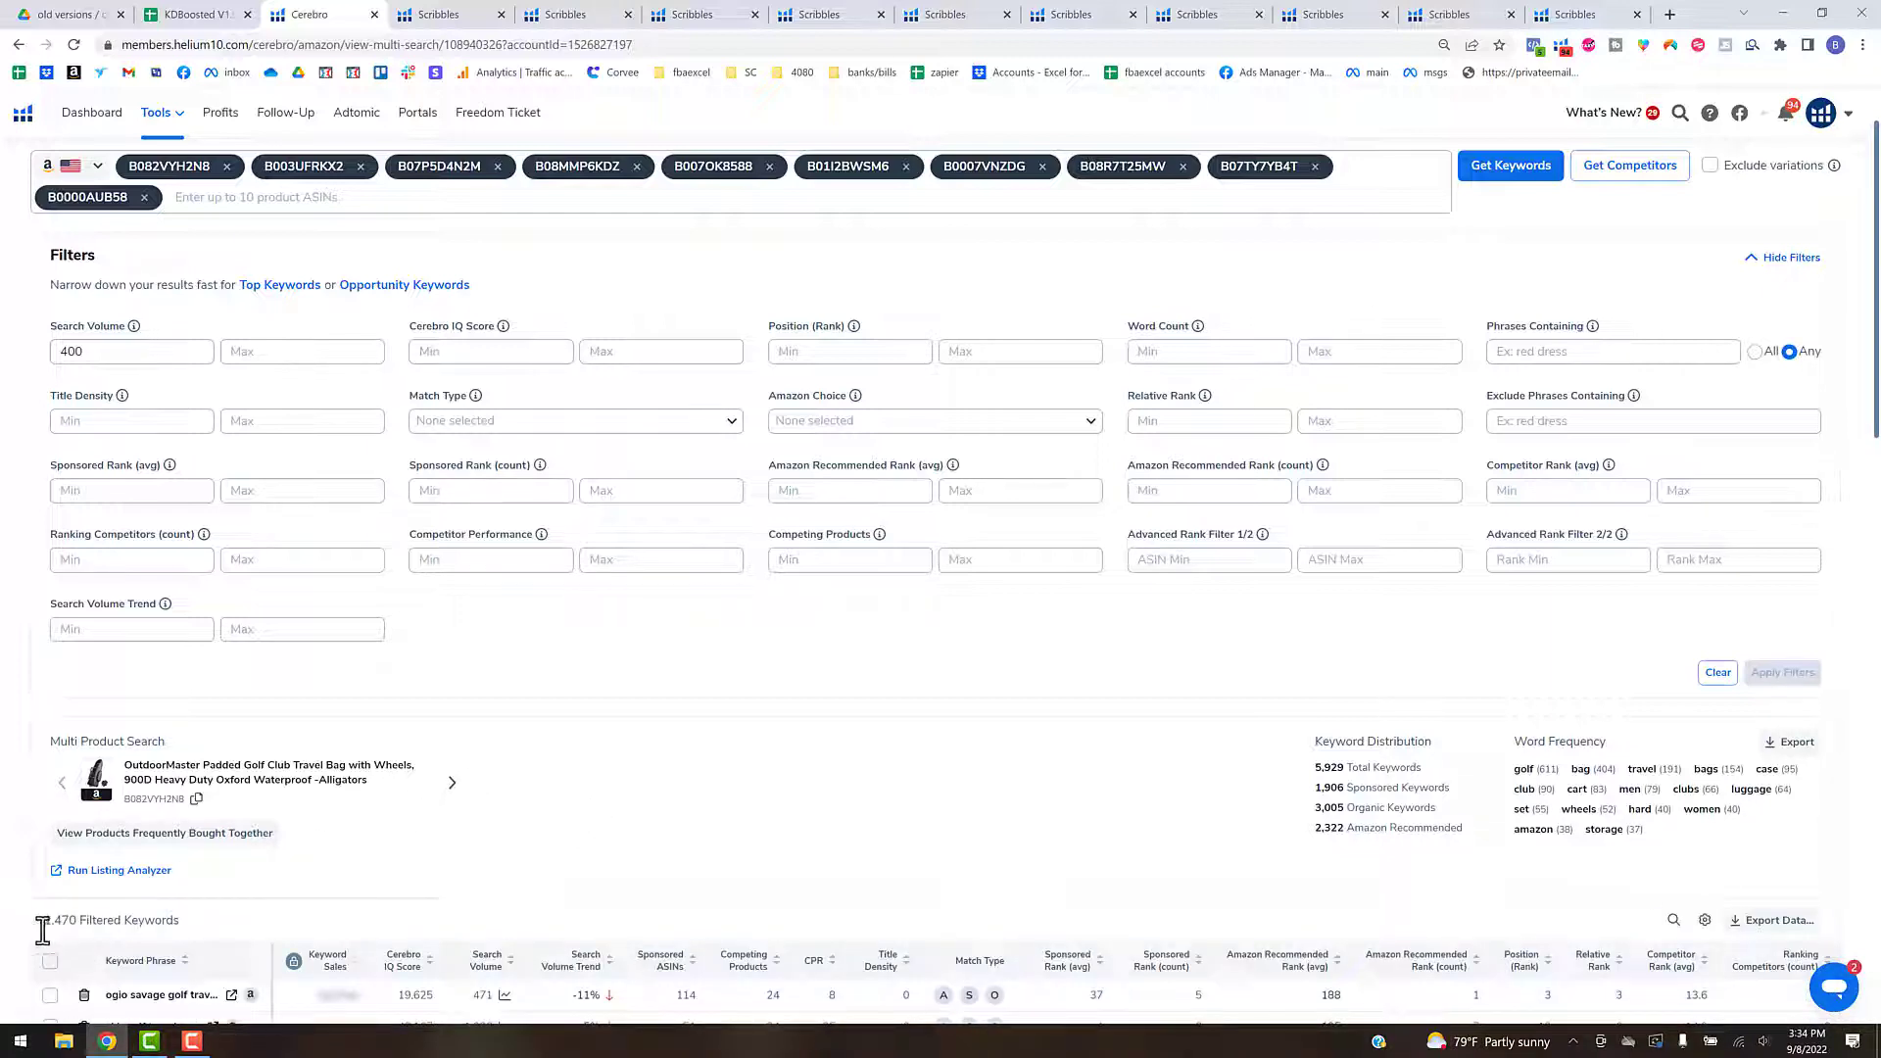
- Set the minimum search volume filter to 300 and apply it to the Cerebro results
drag(92, 356, 58, 356)
text(300)
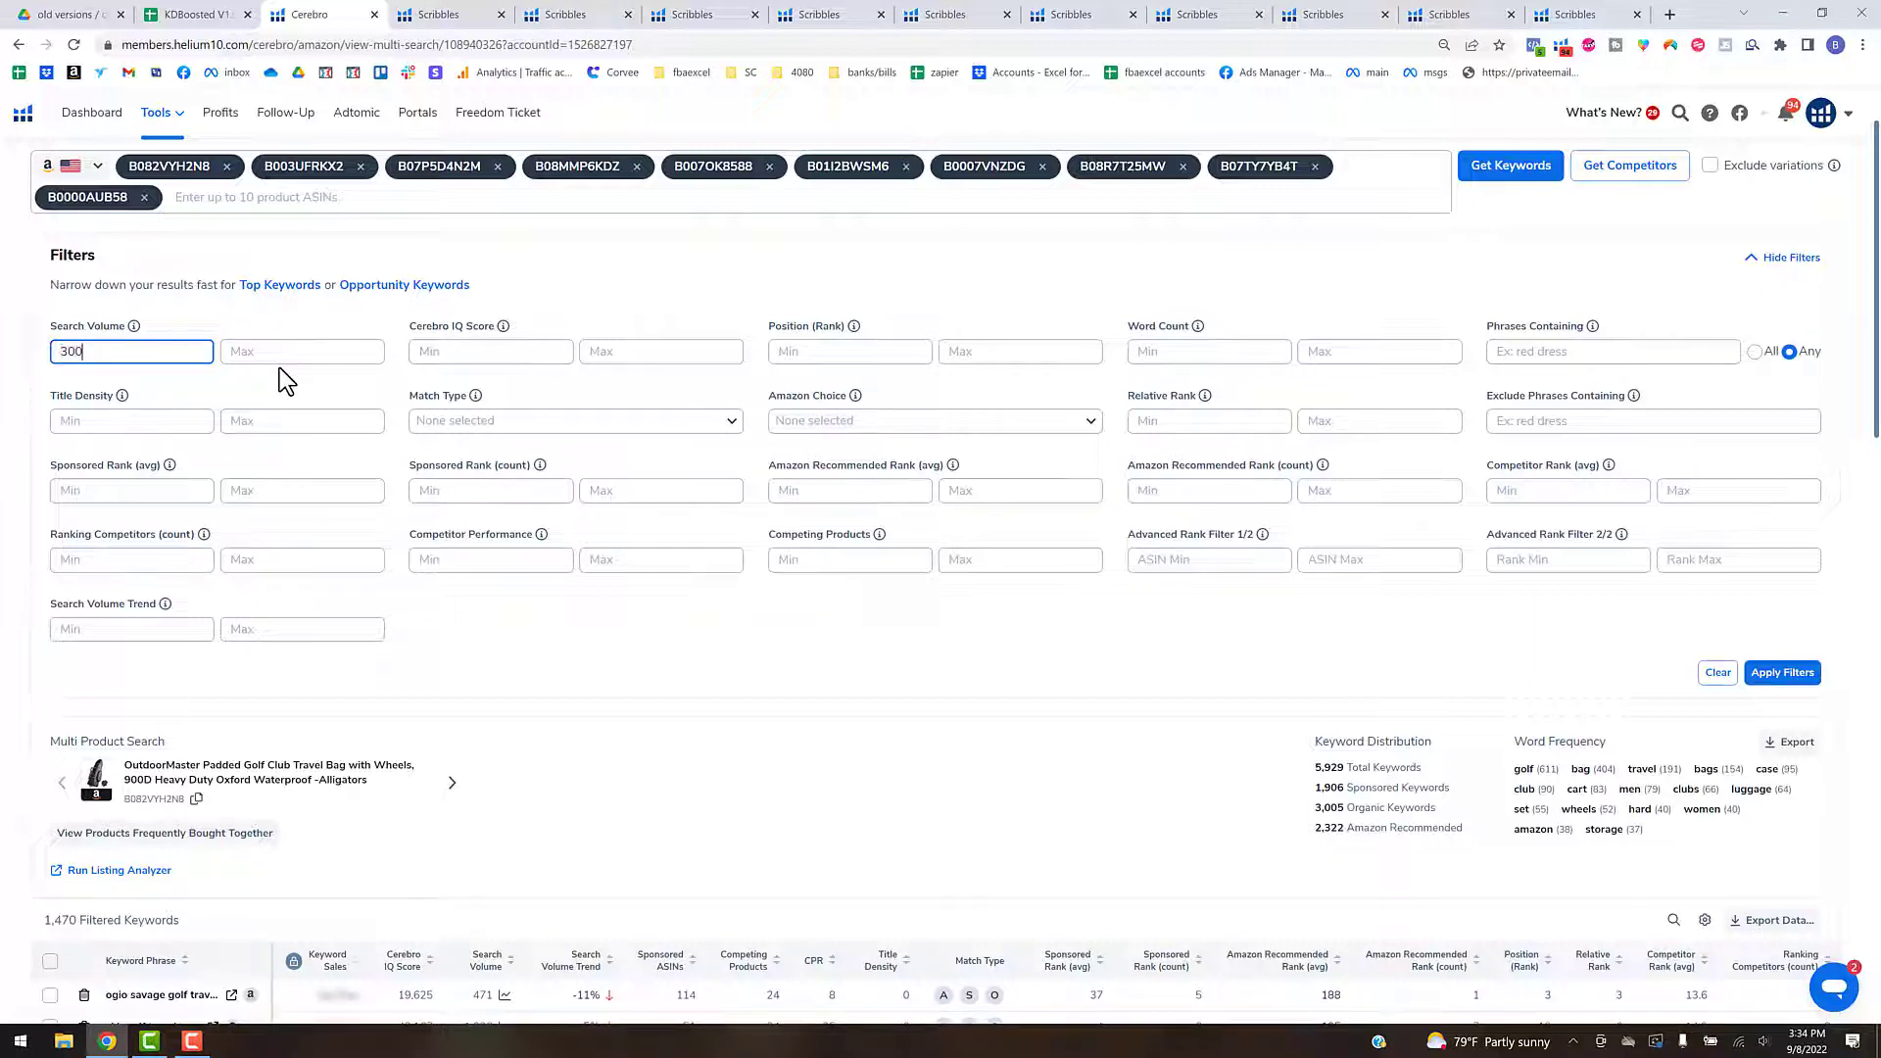
click(1799, 675)
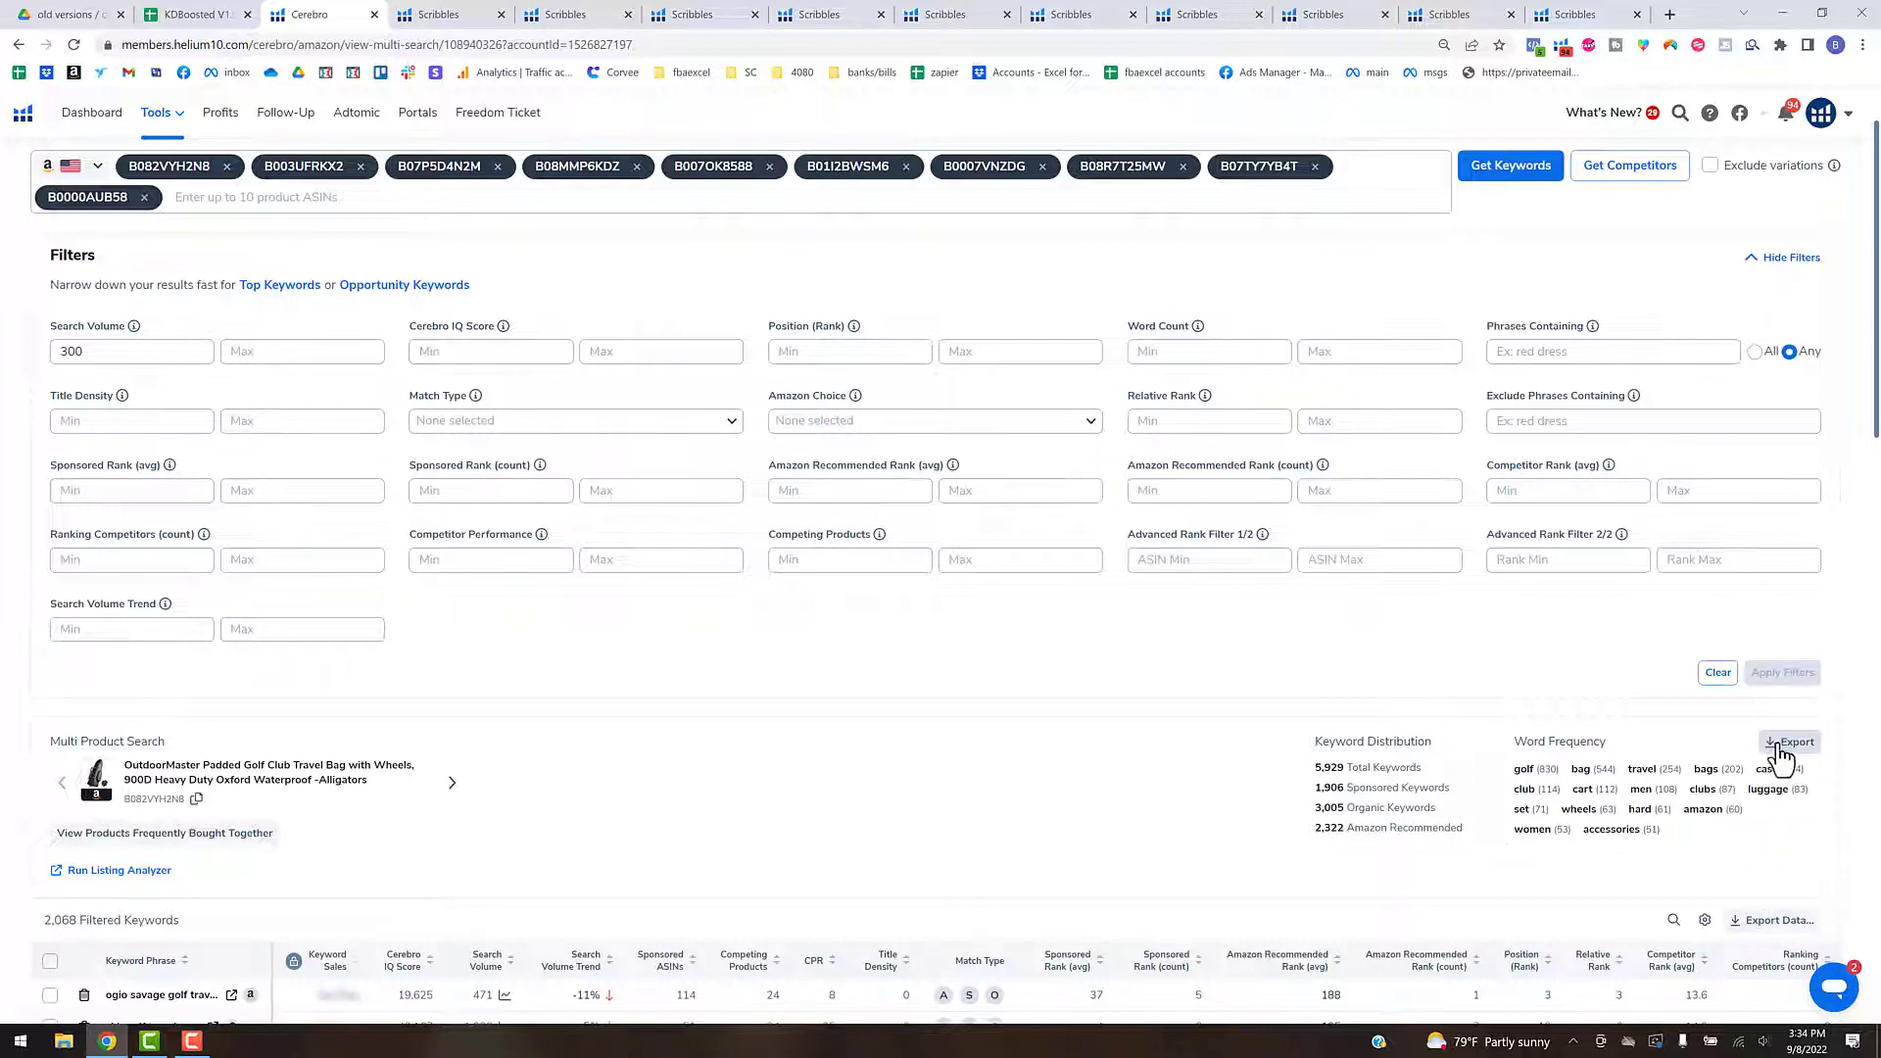
- Try to export the filtered Cerebro keywords as CSV over the CR file in the KW Sources - New > H10 folder
scroll(1705, 666, down, 1)
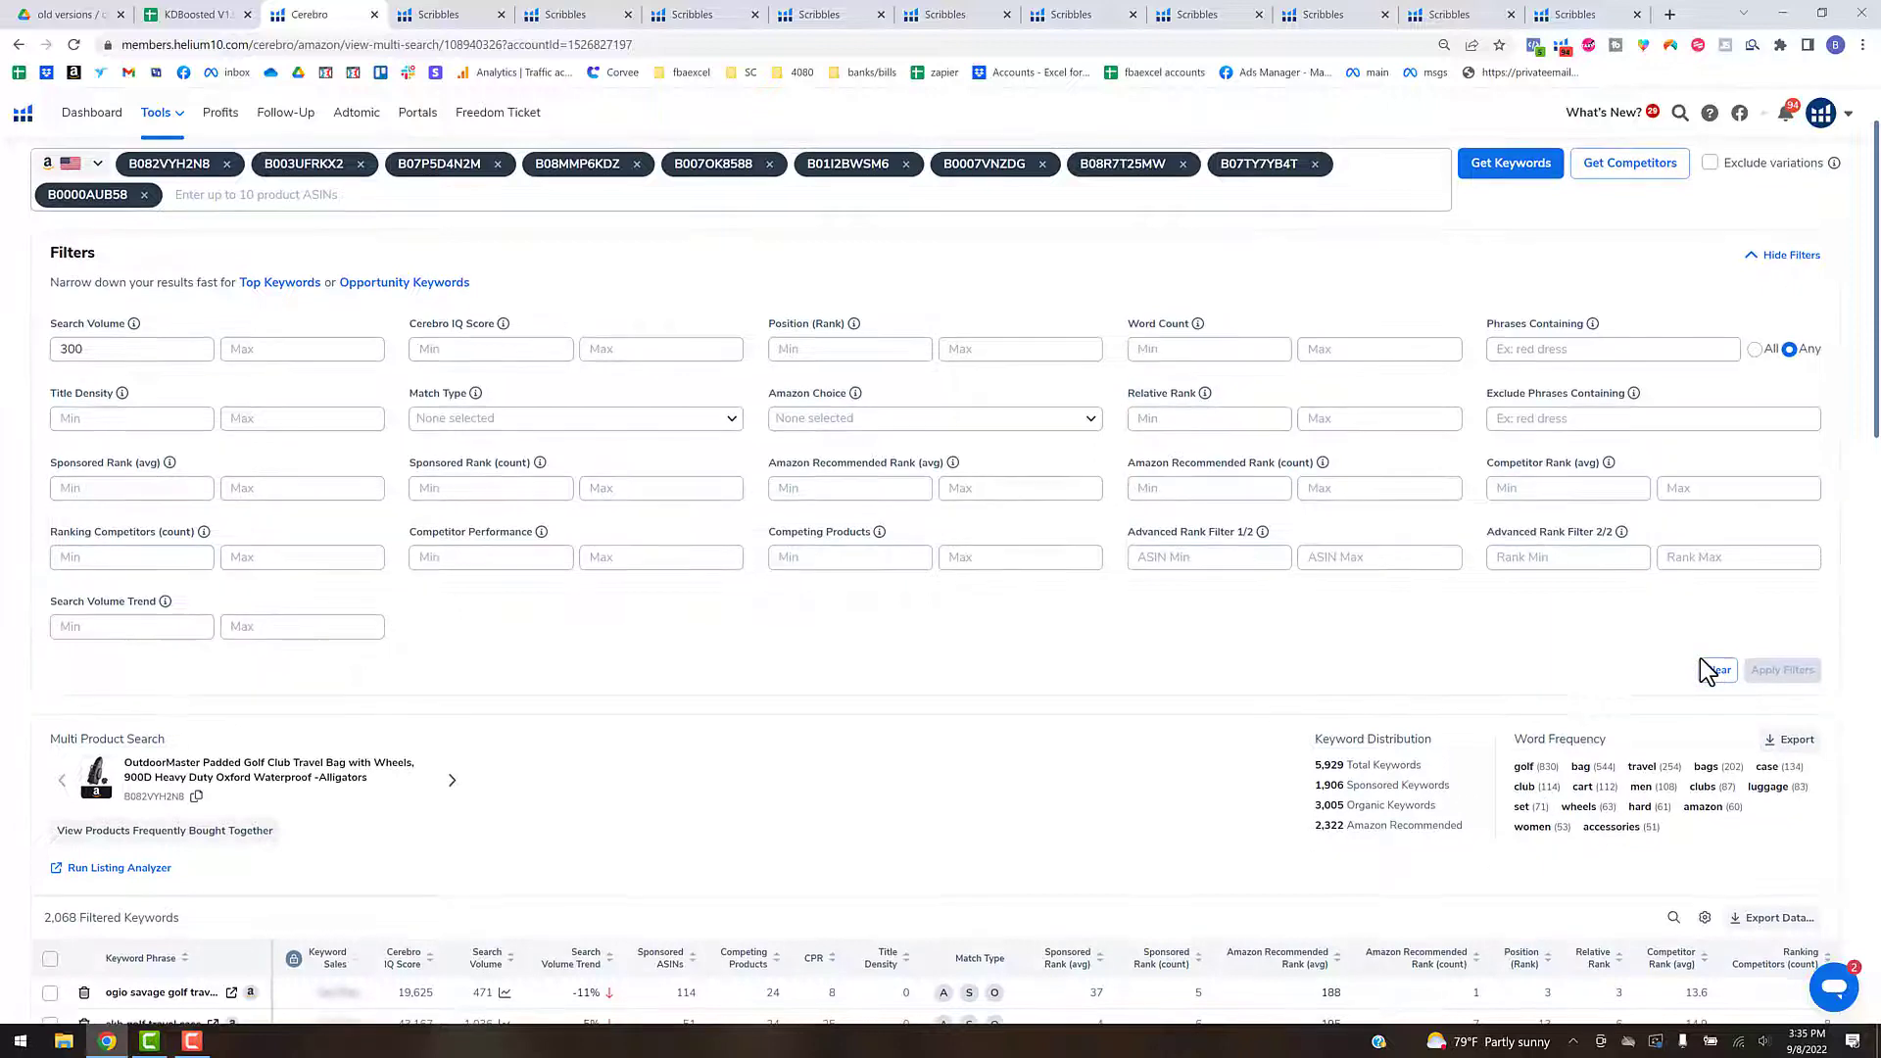
scroll(1665, 730, down, 1)
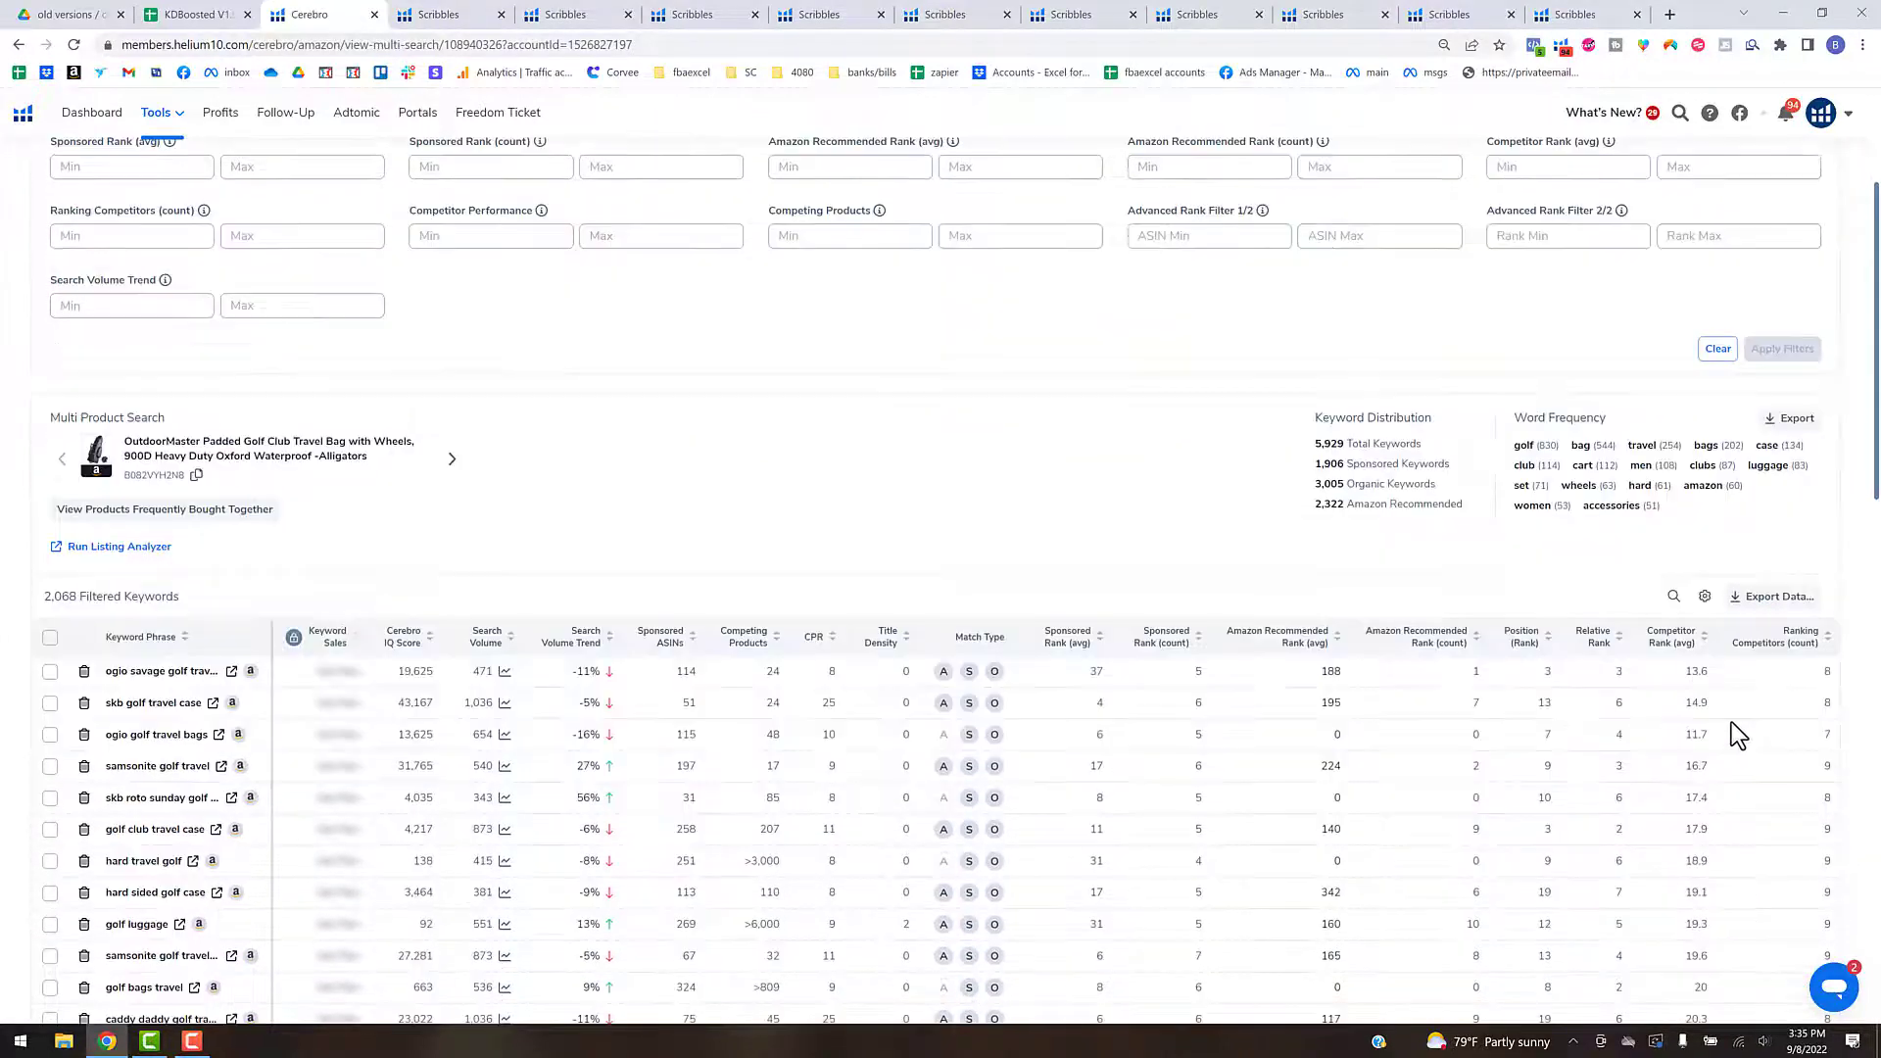
click(1770, 580)
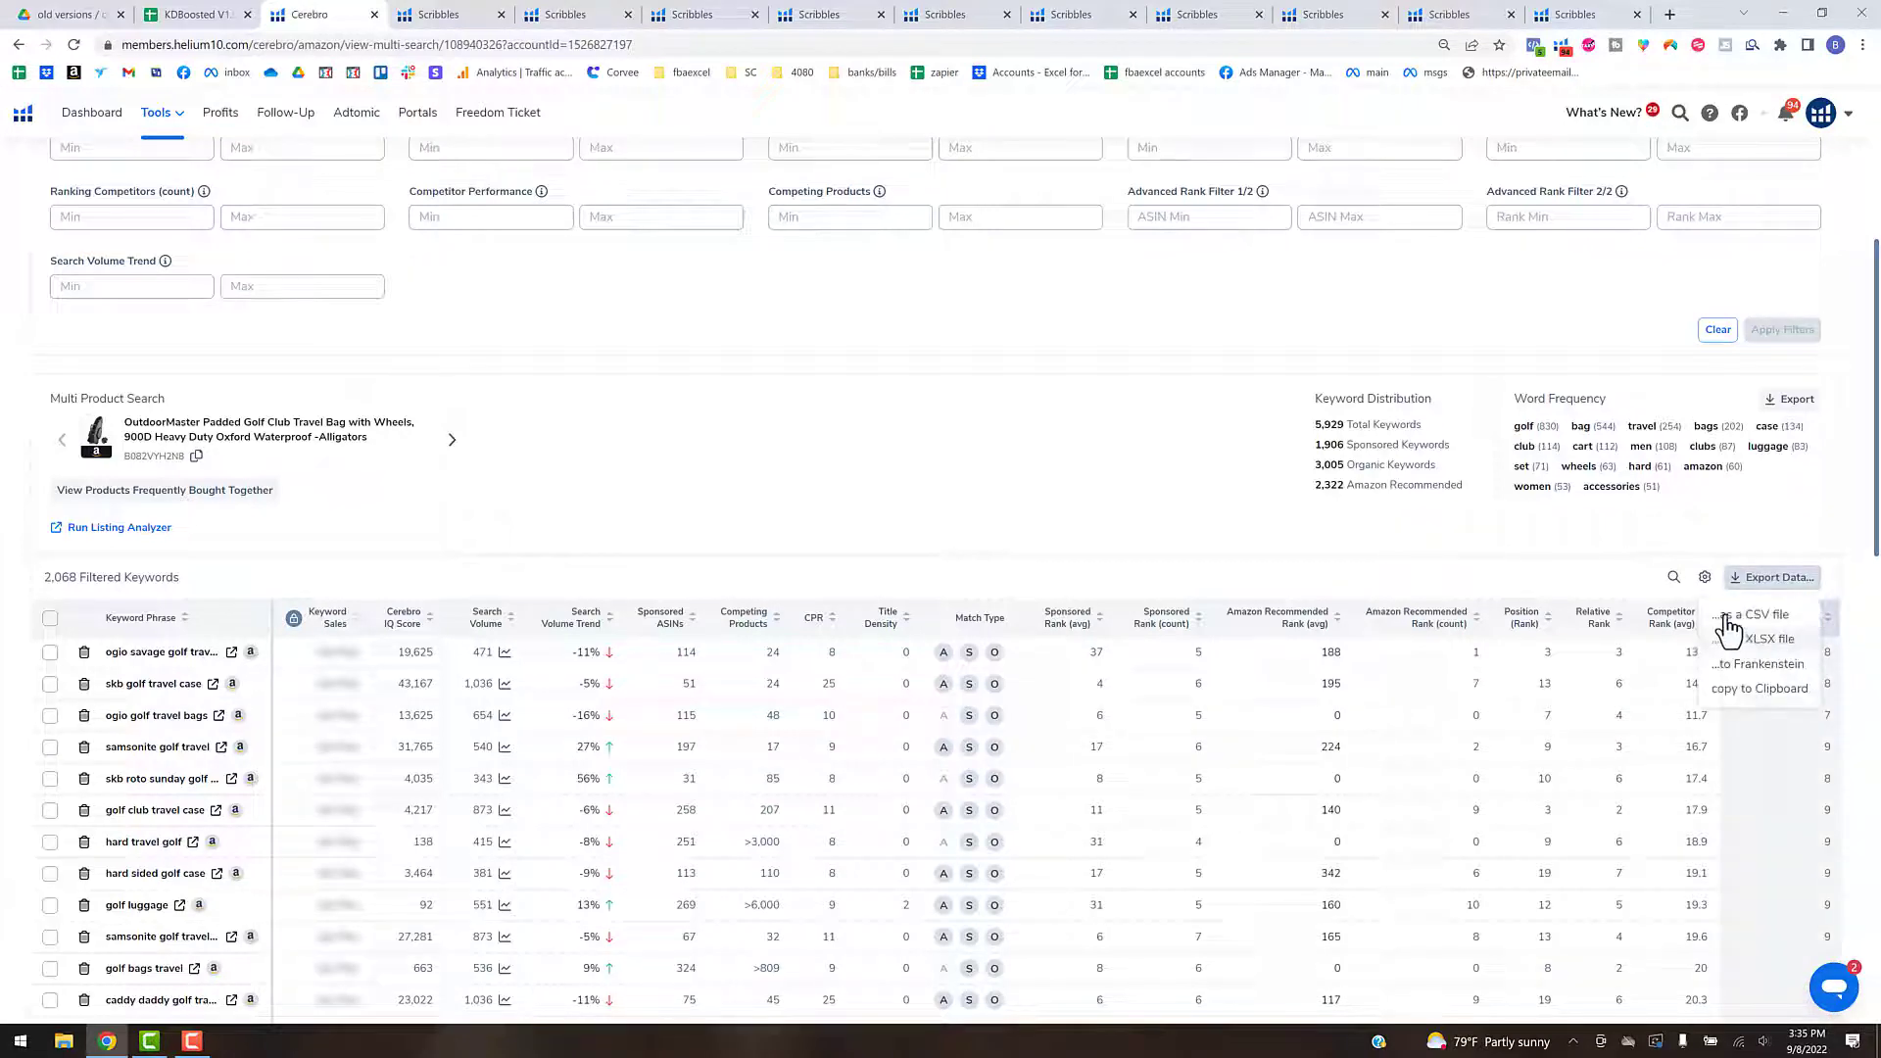
click(1737, 618)
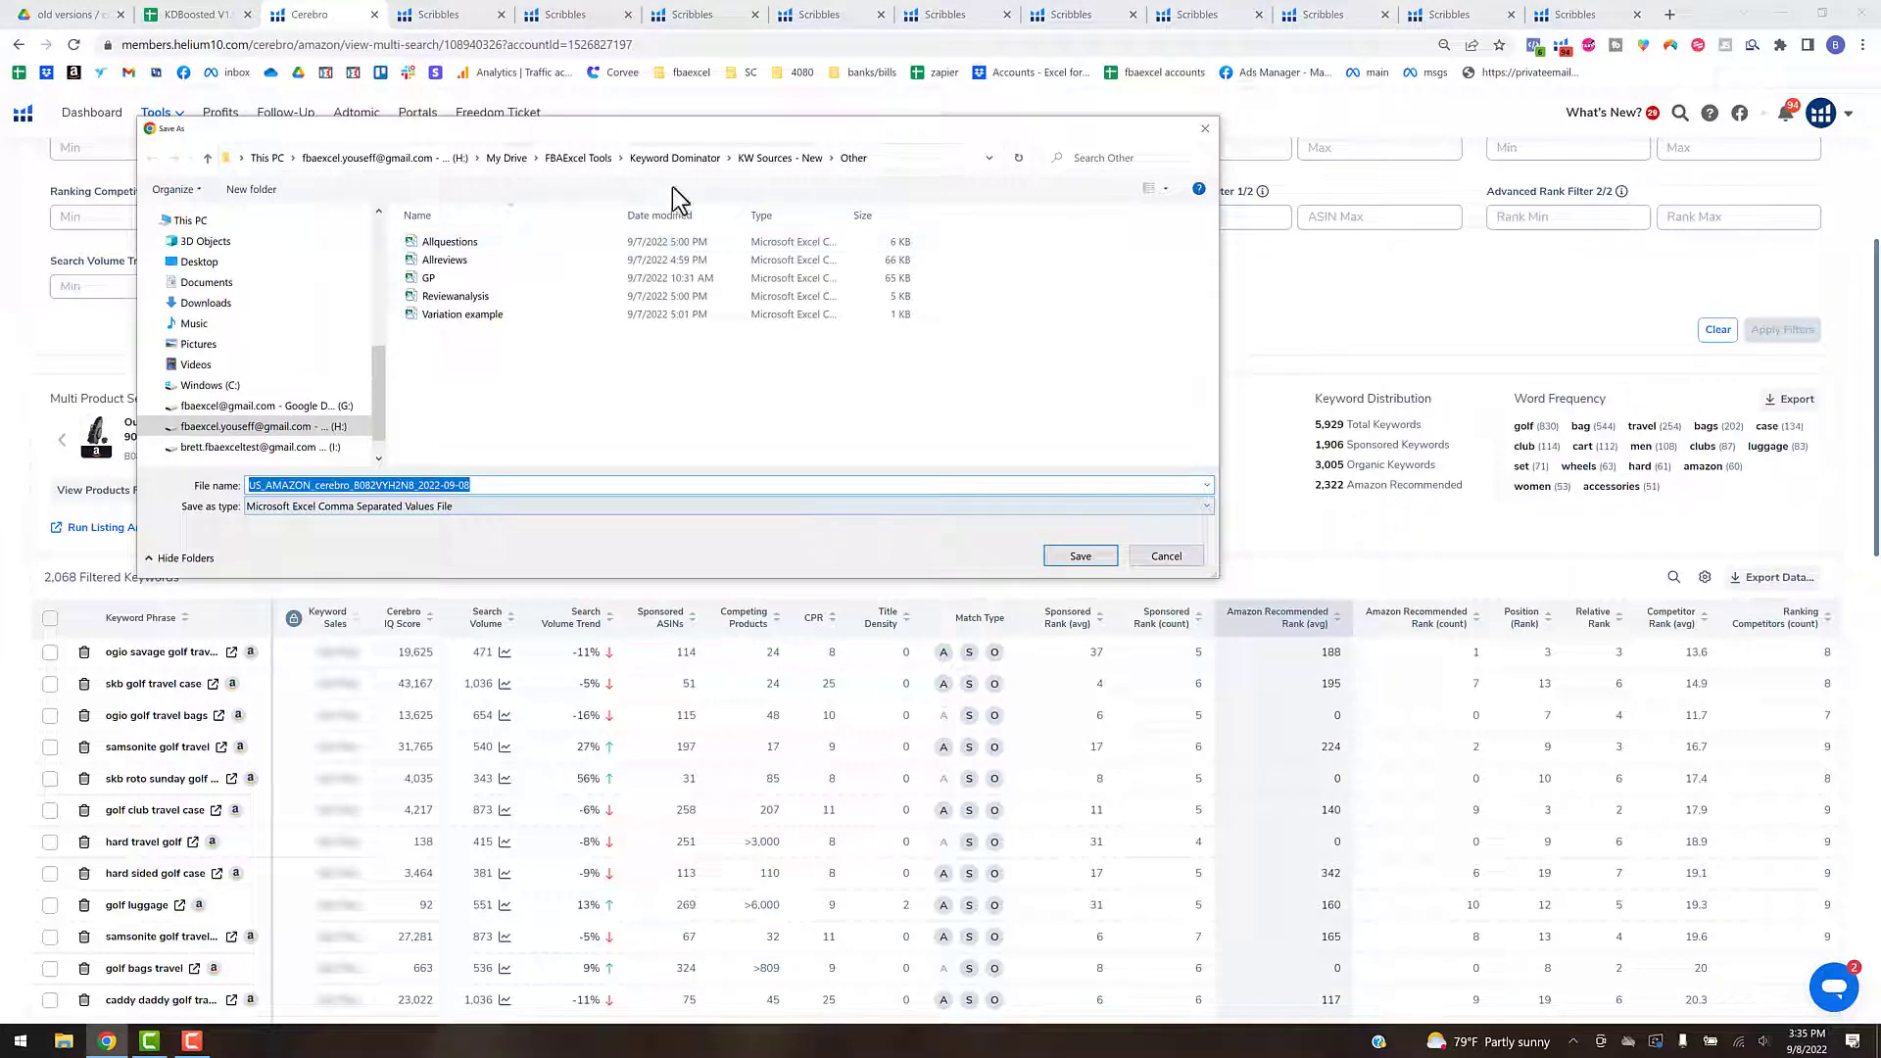
click(780, 158)
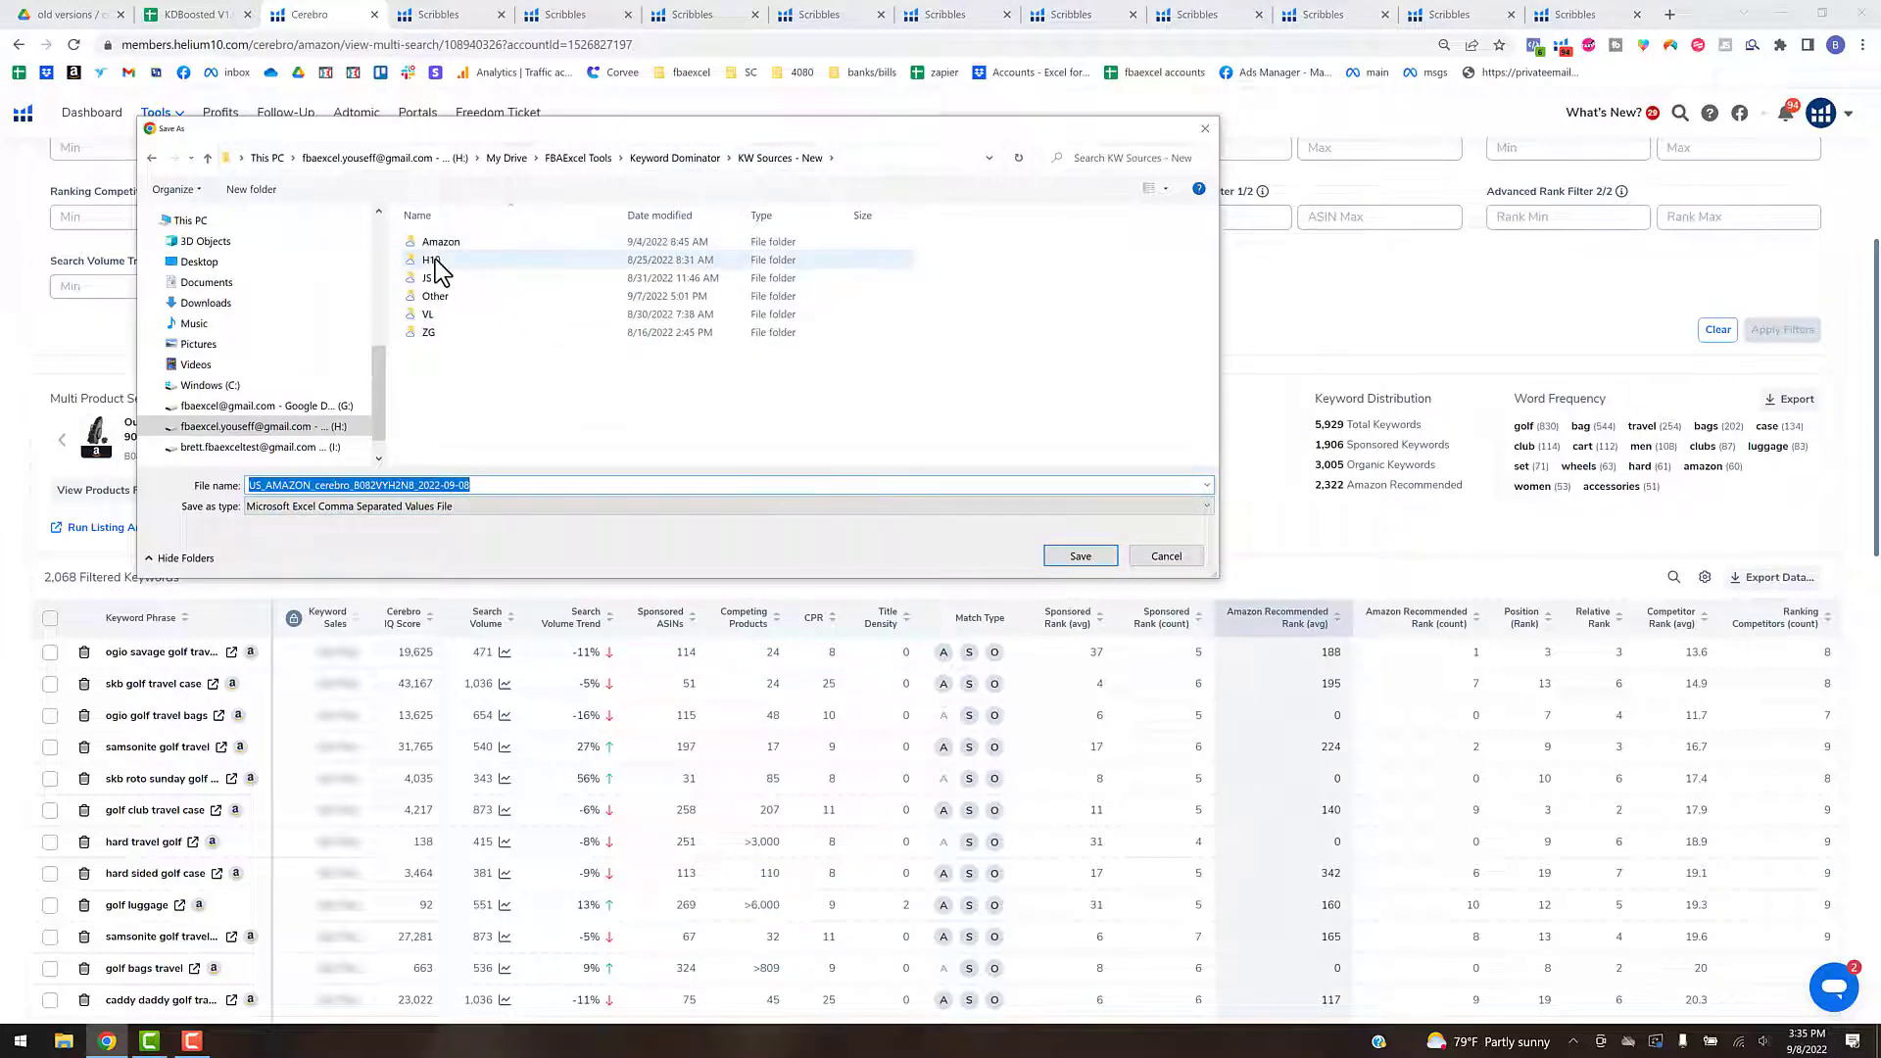
double_click(435, 259)
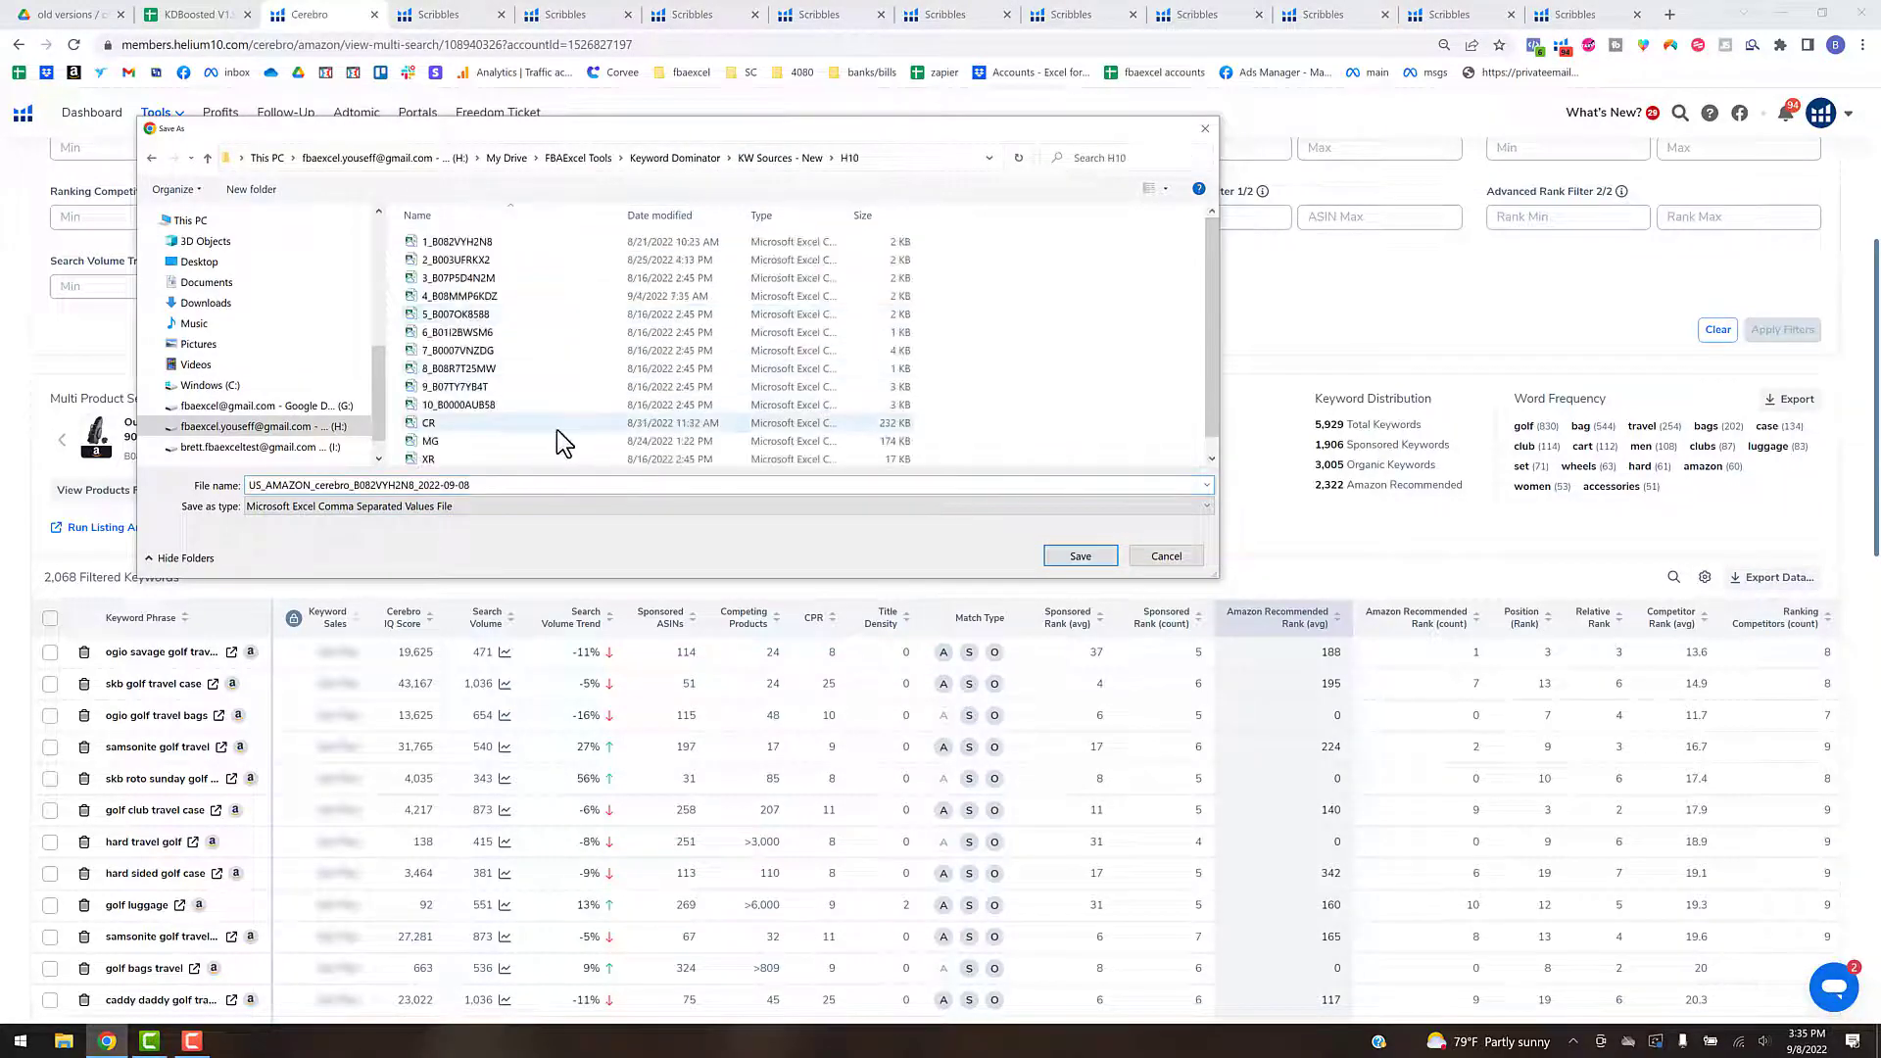
click(466, 426)
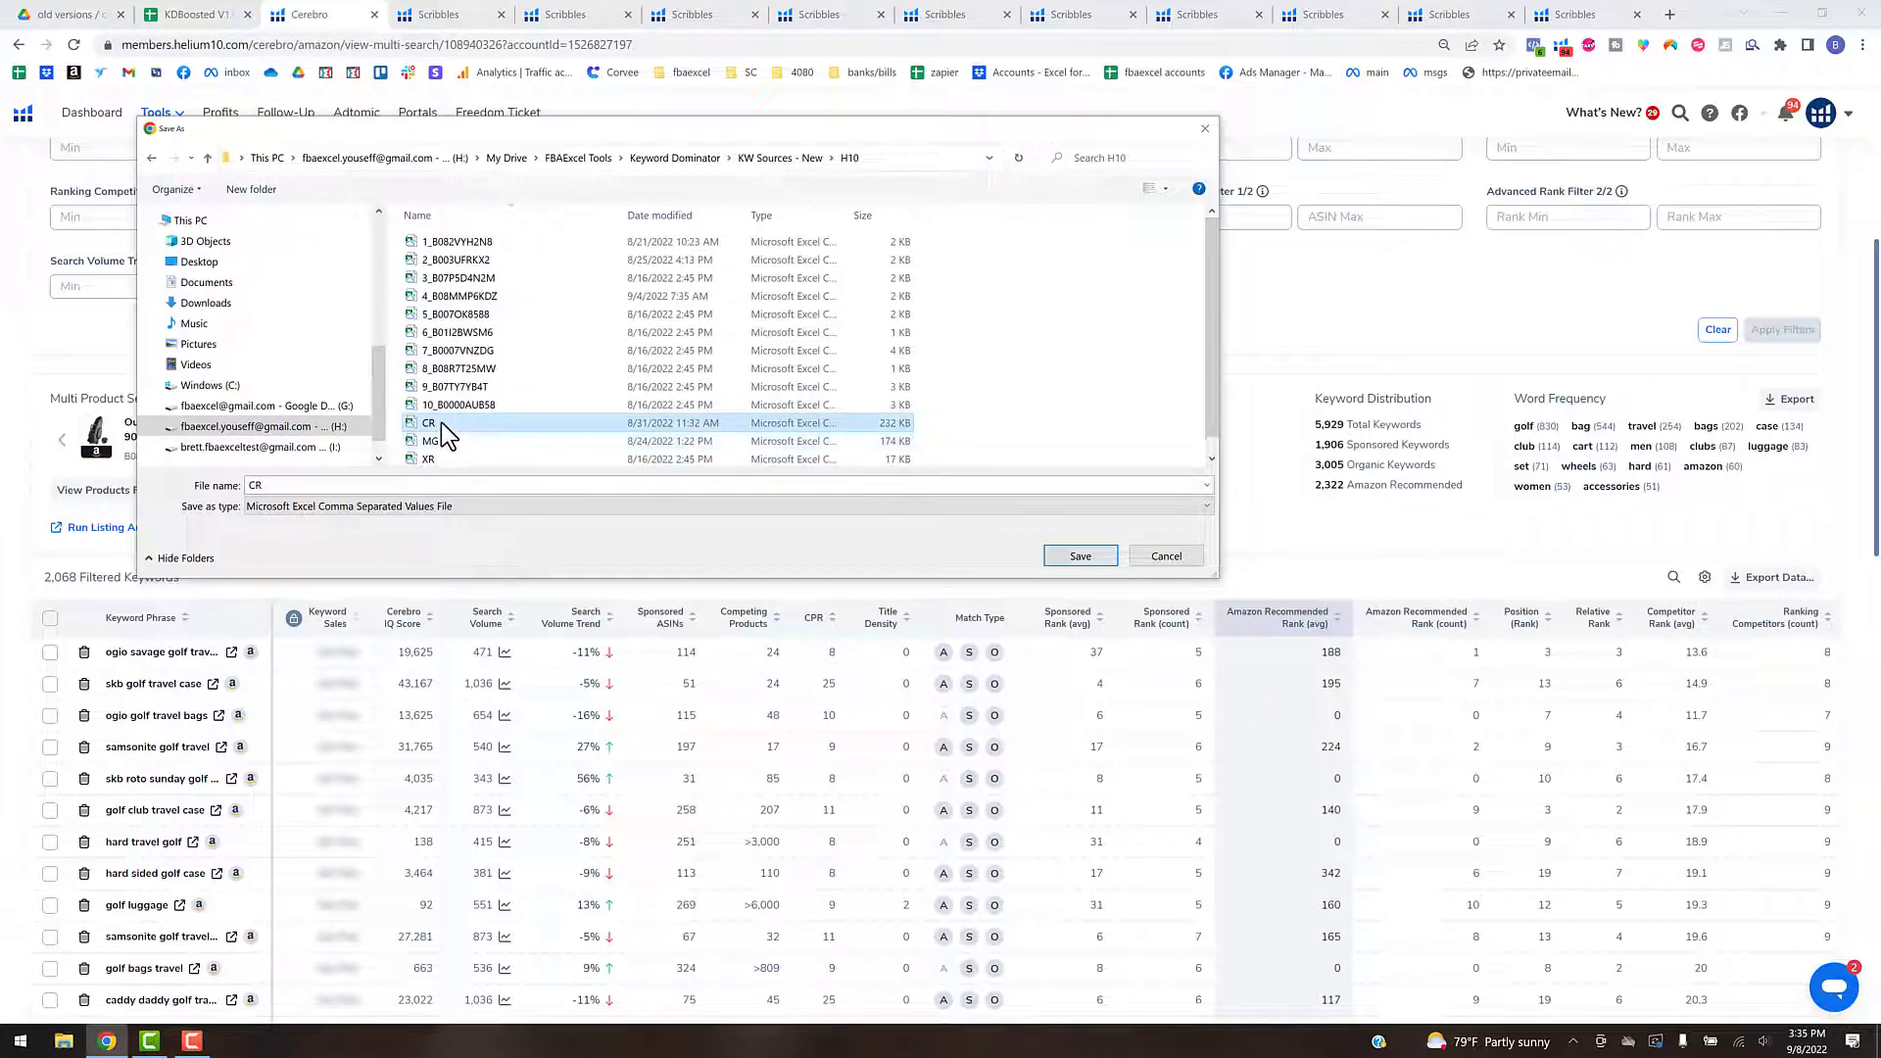
click(1166, 557)
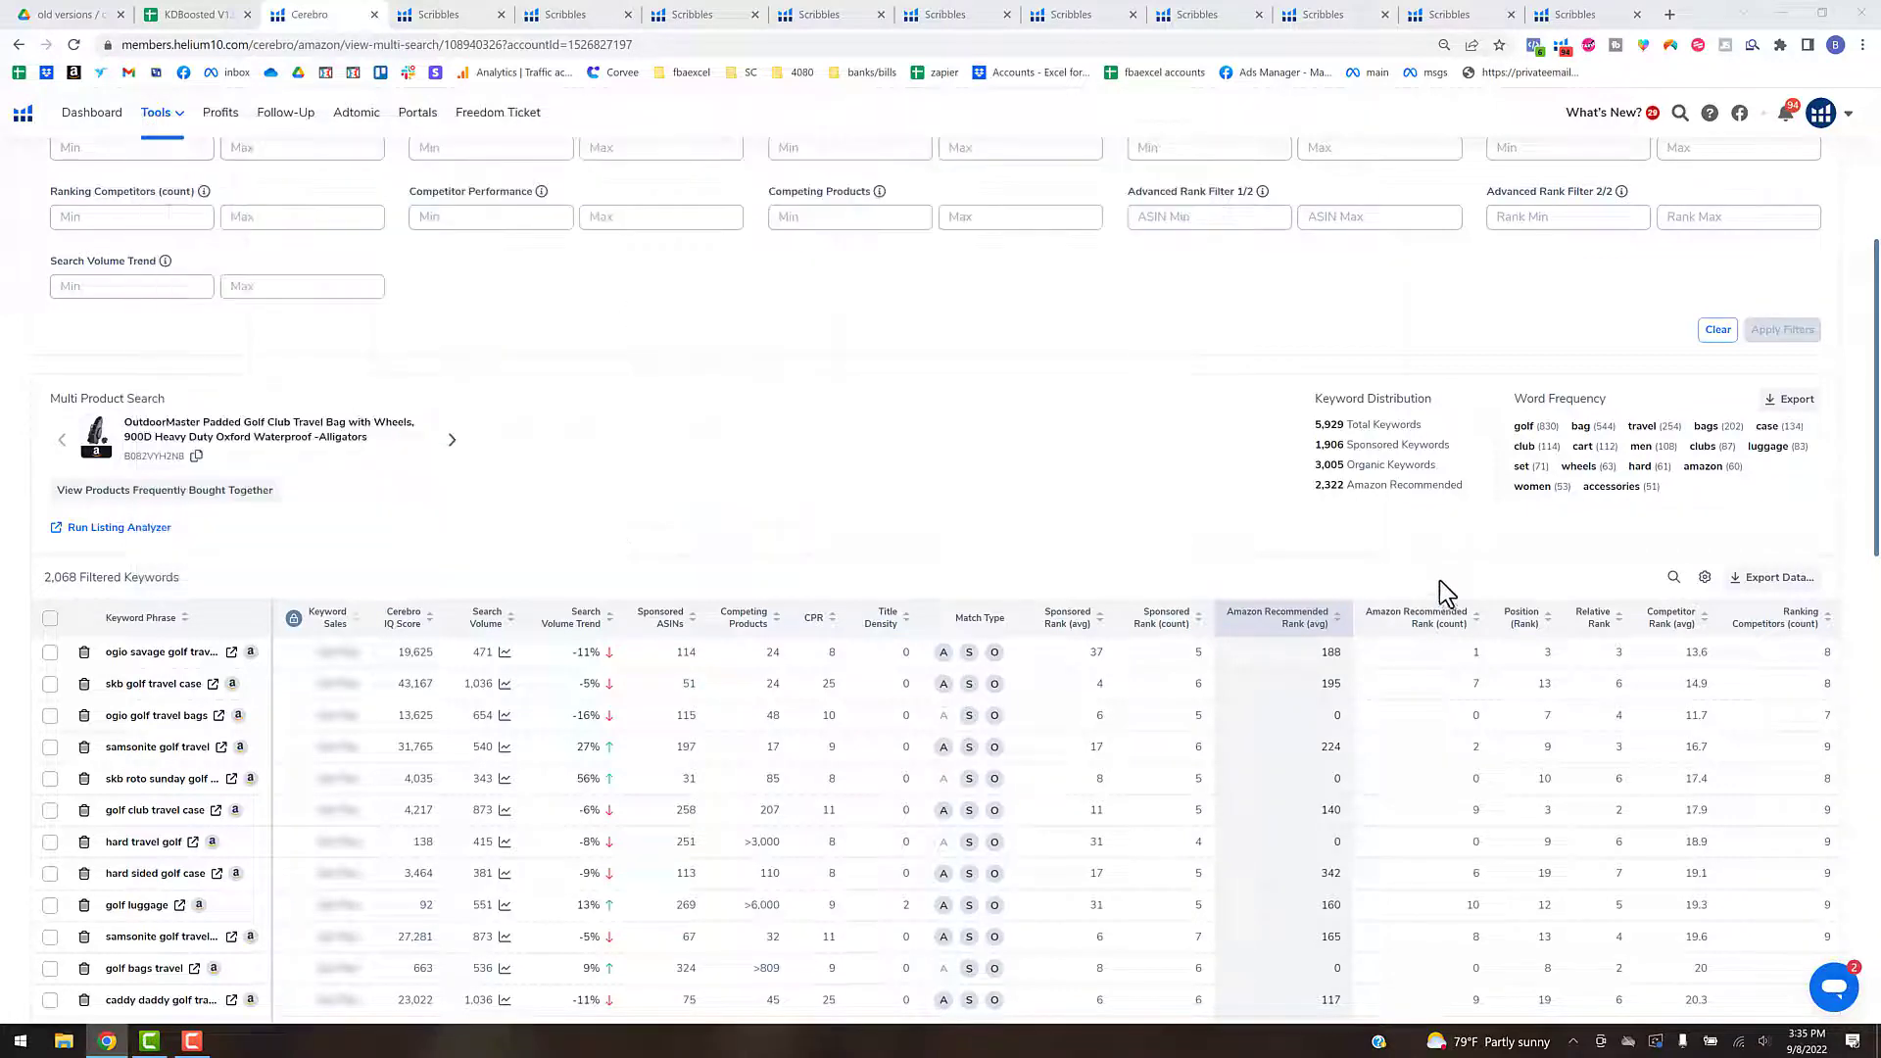
- Display the column customization options of the Cerebro results and close the Cerebro page
click(1706, 588)
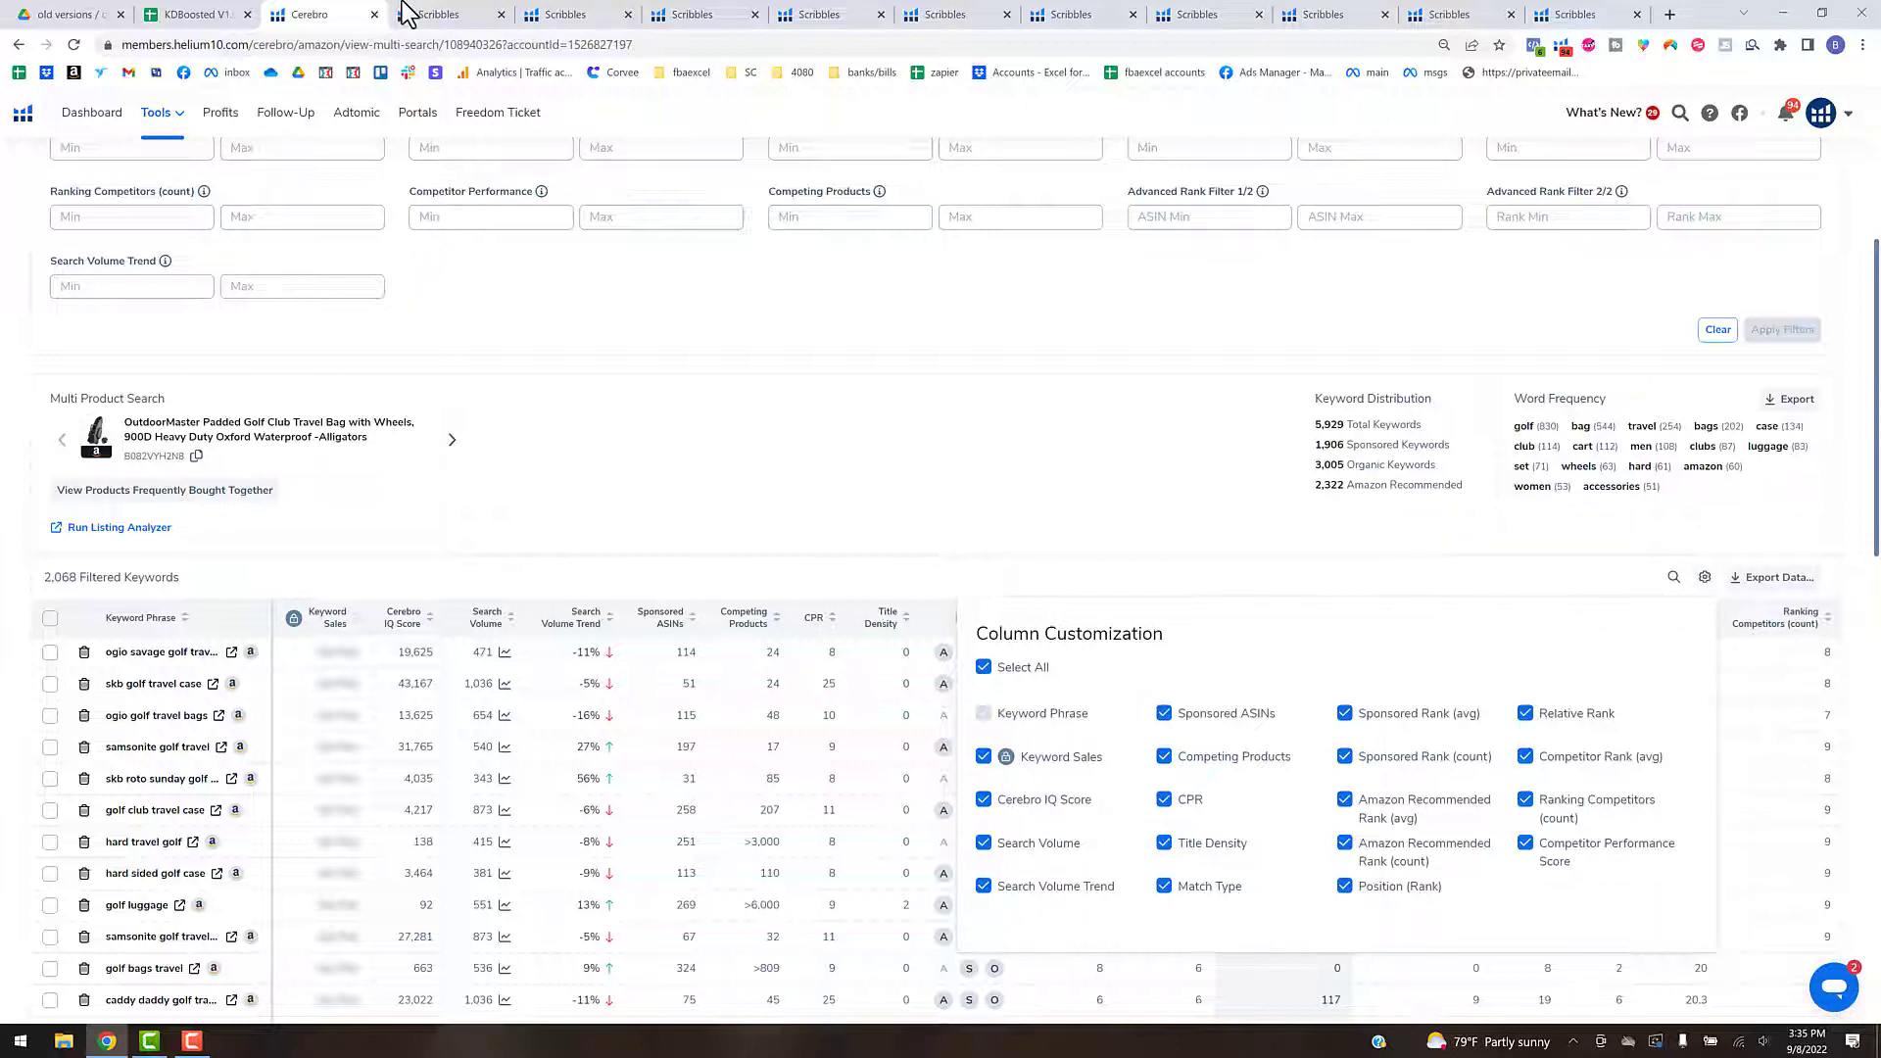
click(373, 14)
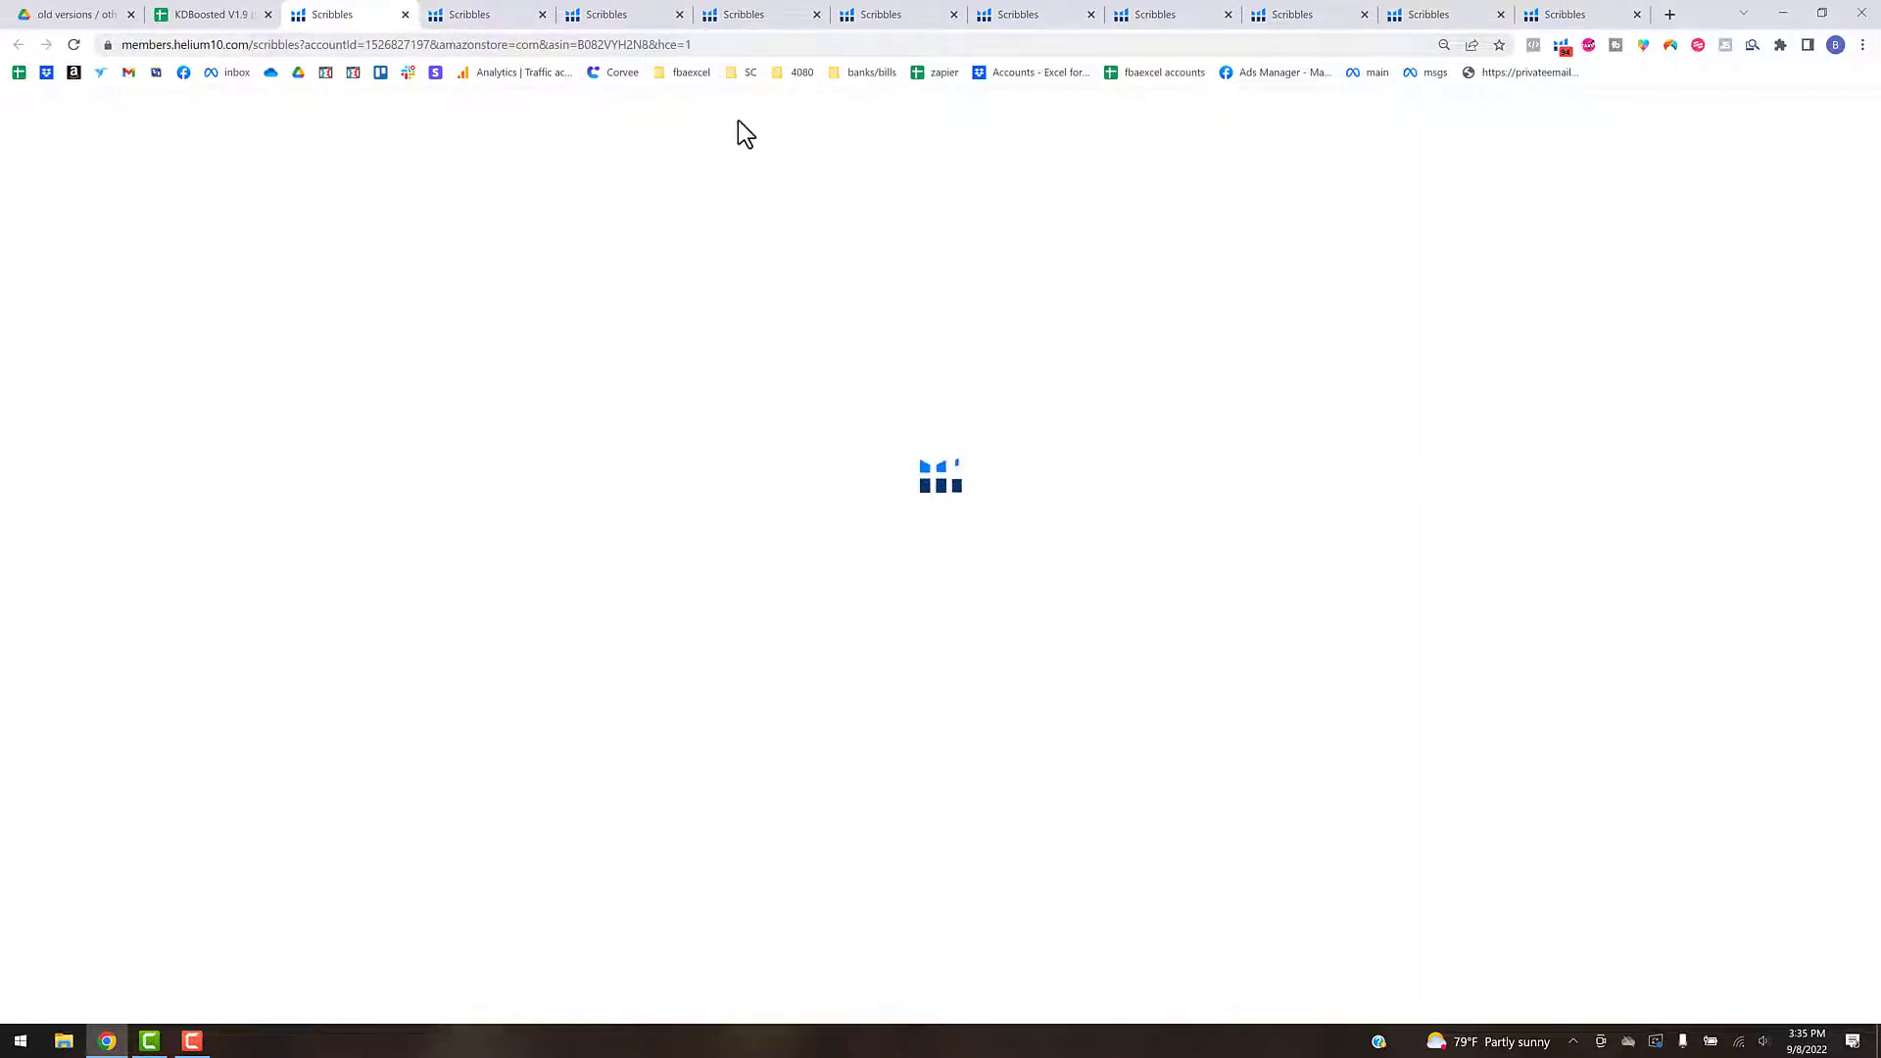
- Copy the ASIN B082VYH2N8 from the first Scribbles page's address and reload that page
double_click(630, 45)
key(ctrl+c)
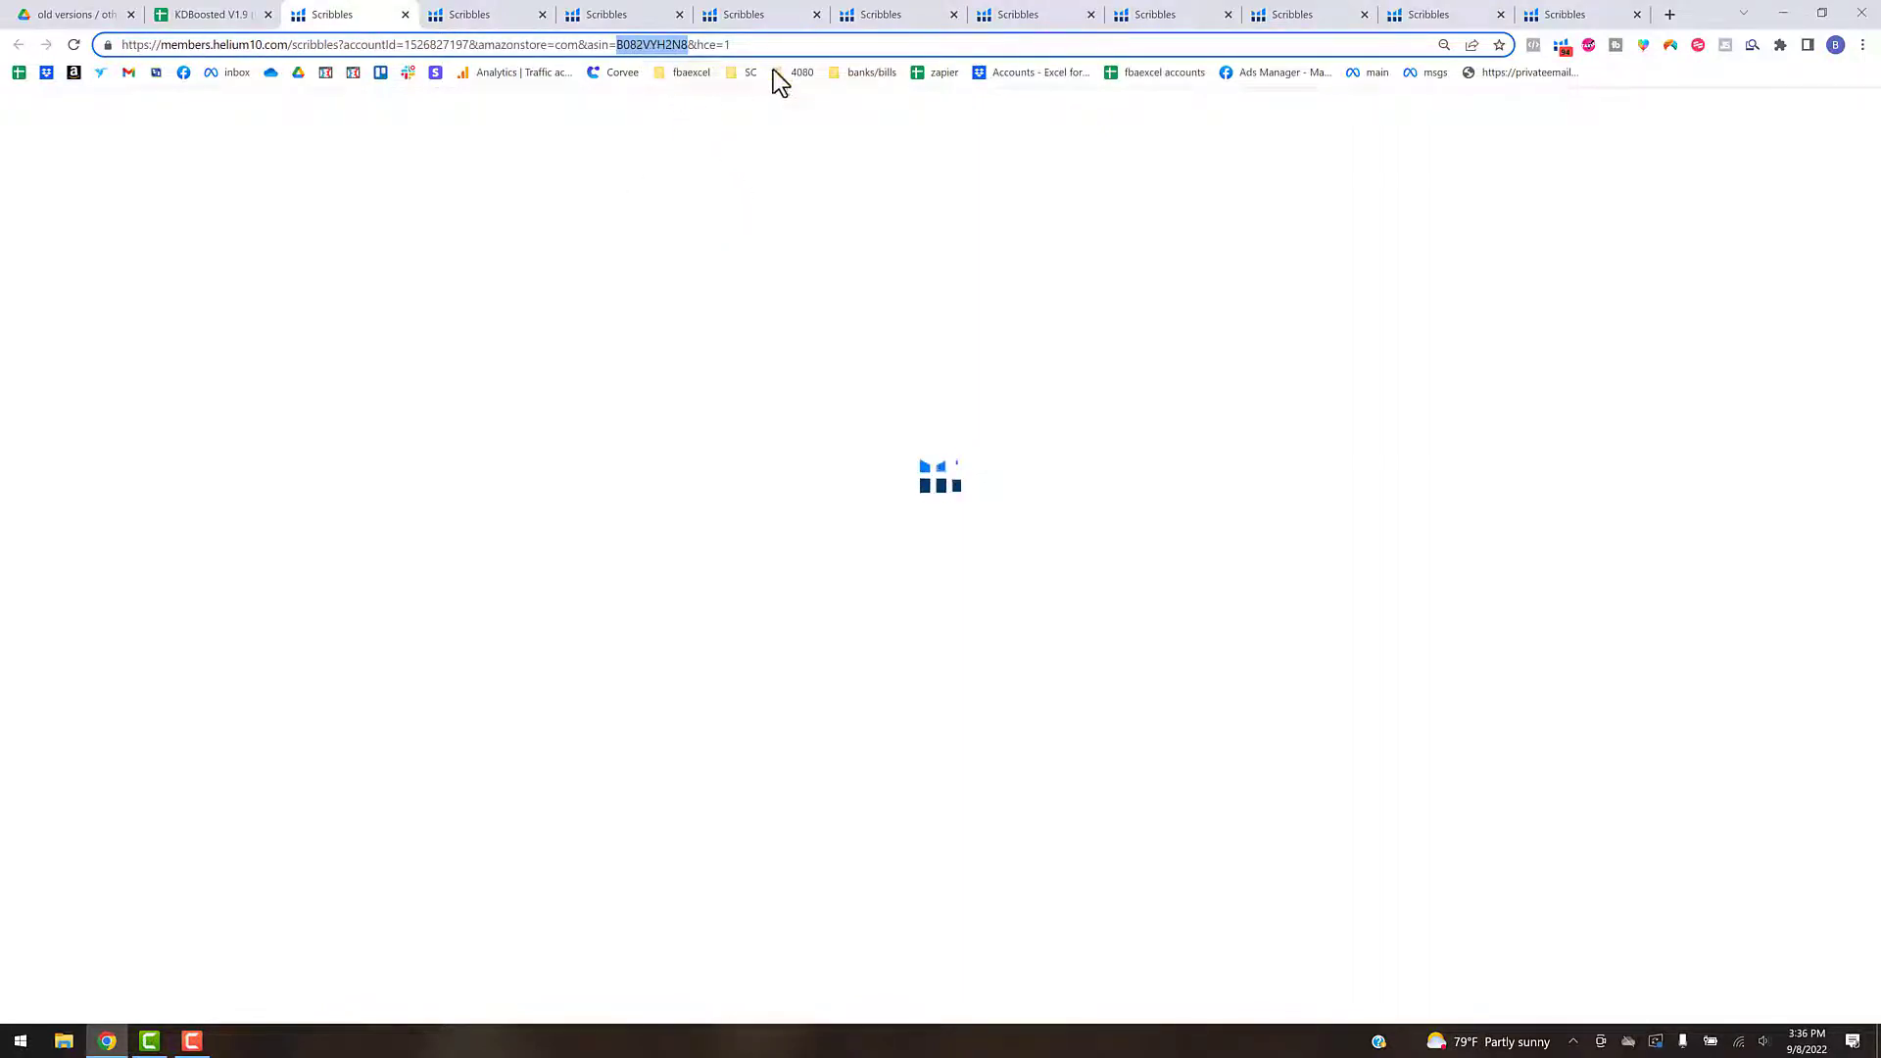
click(764, 46)
key(Return)
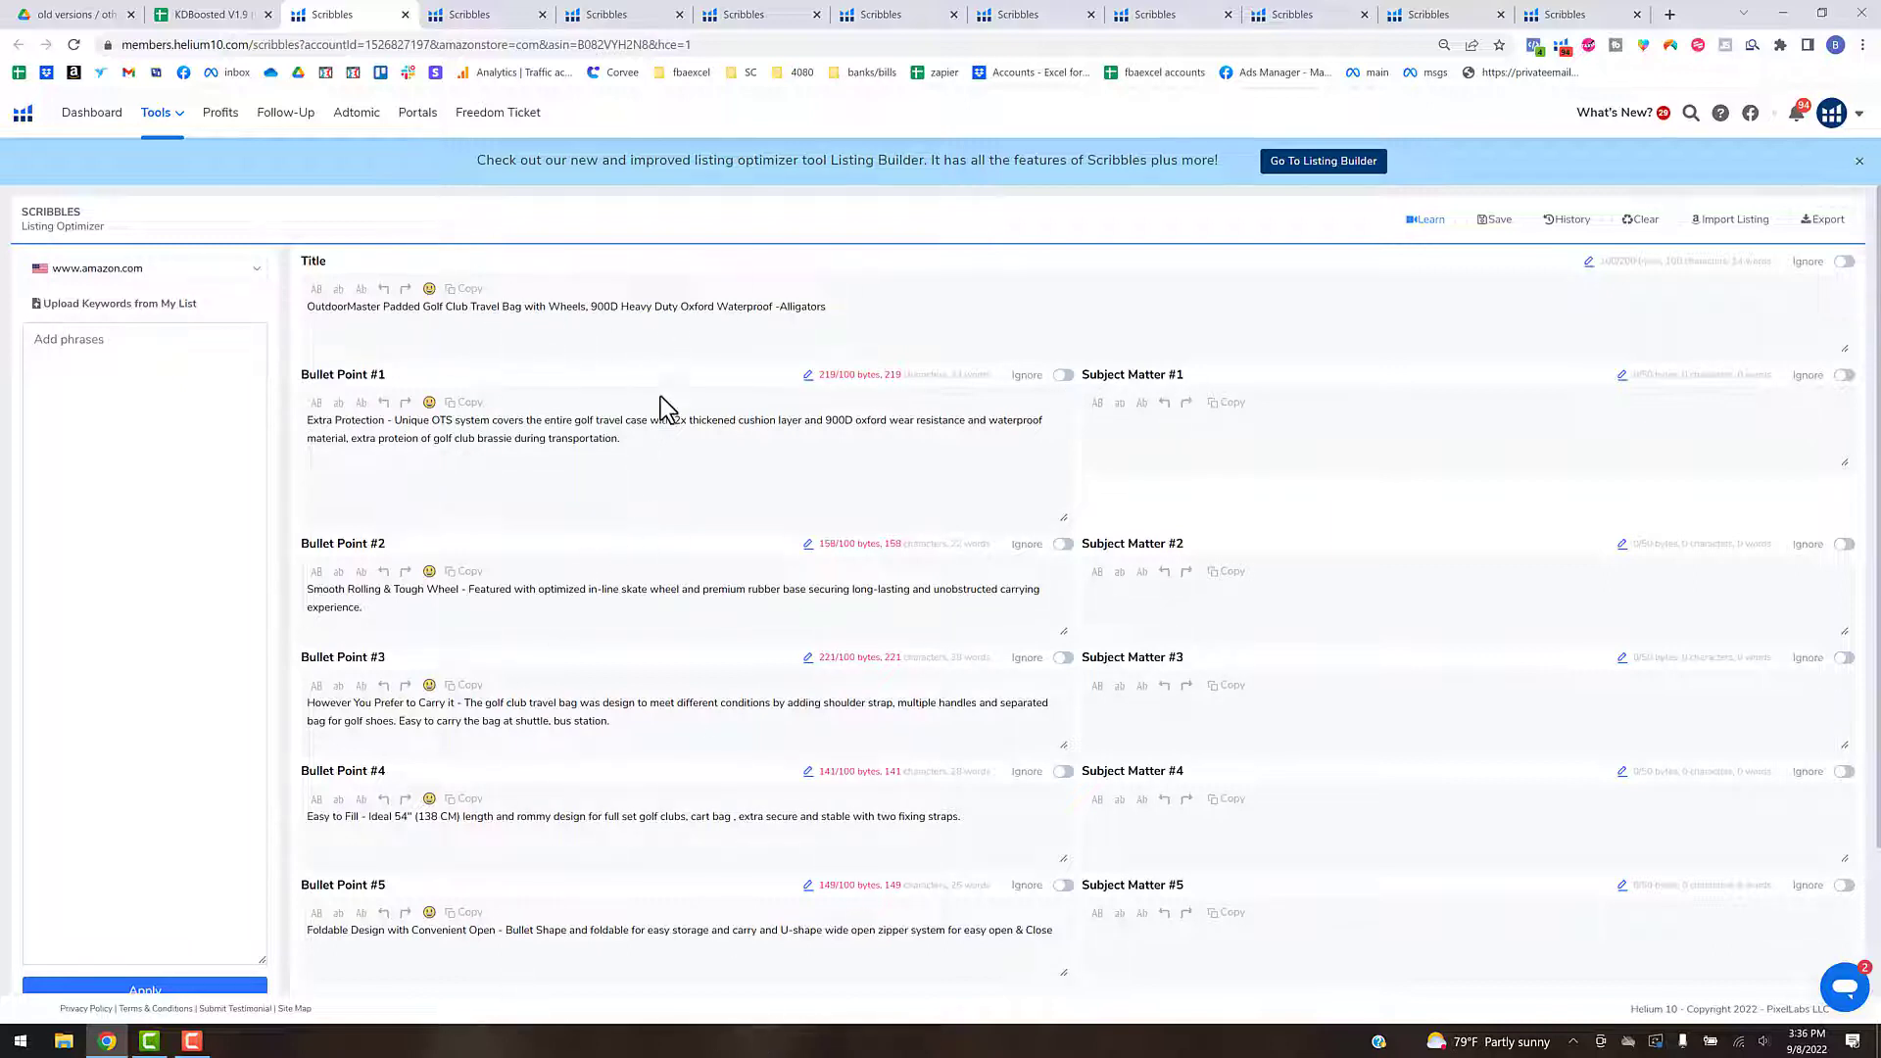
- Try to export the Scribbles listing as a CSV named 1_B082VYH2N8 in the KW Sources - New > H10 folder, and close its page
click(1824, 219)
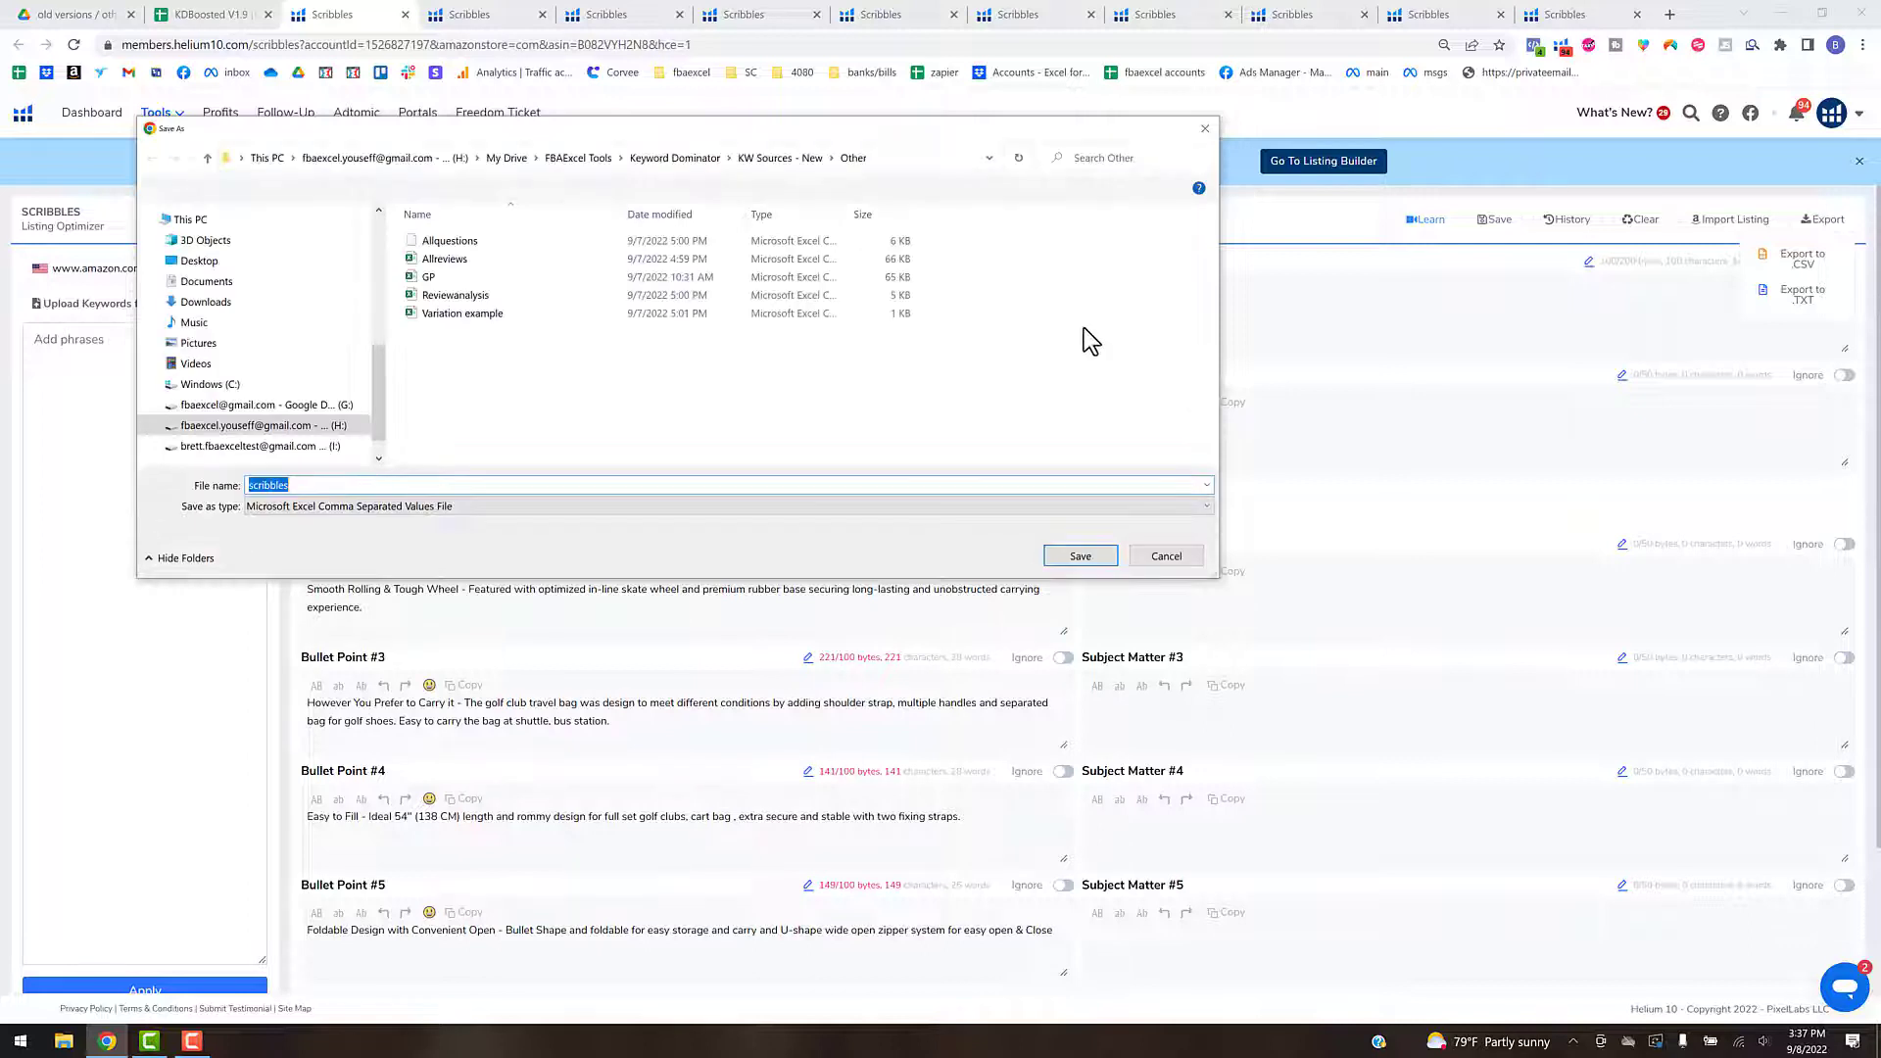
click(774, 158)
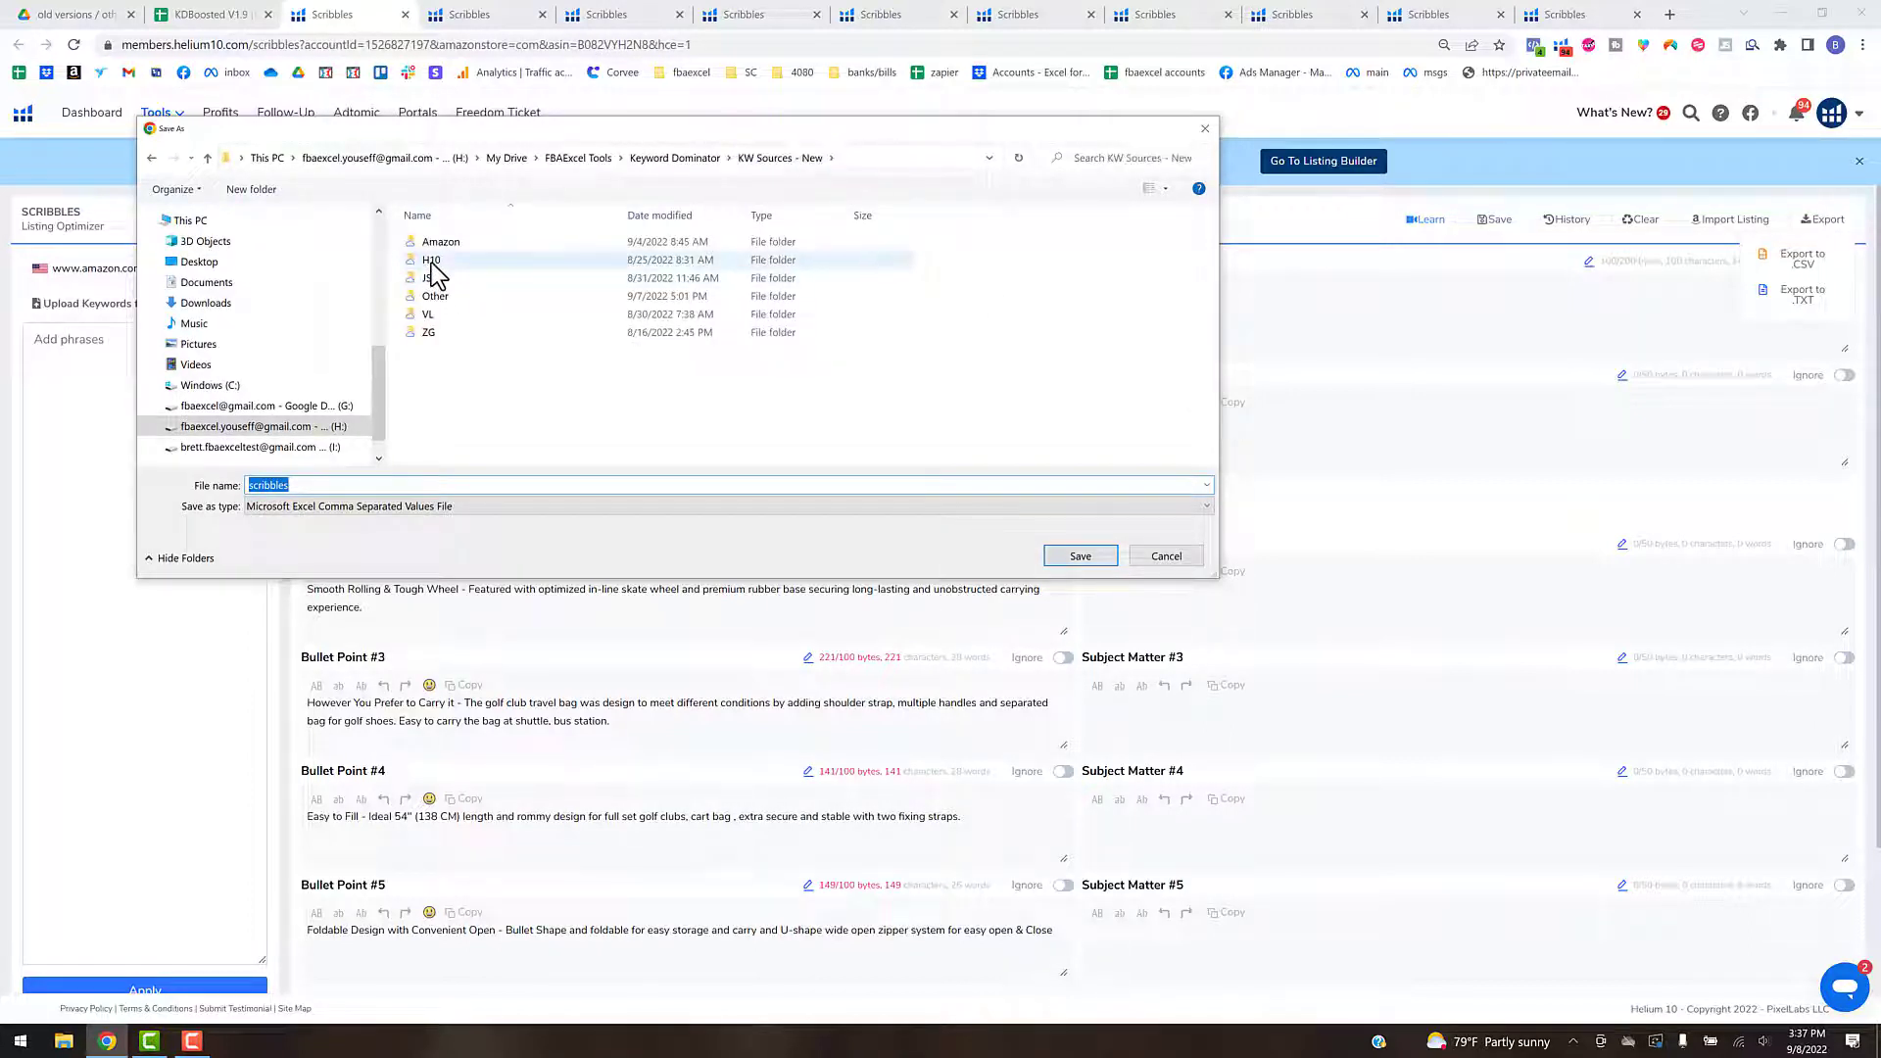
click(431, 260)
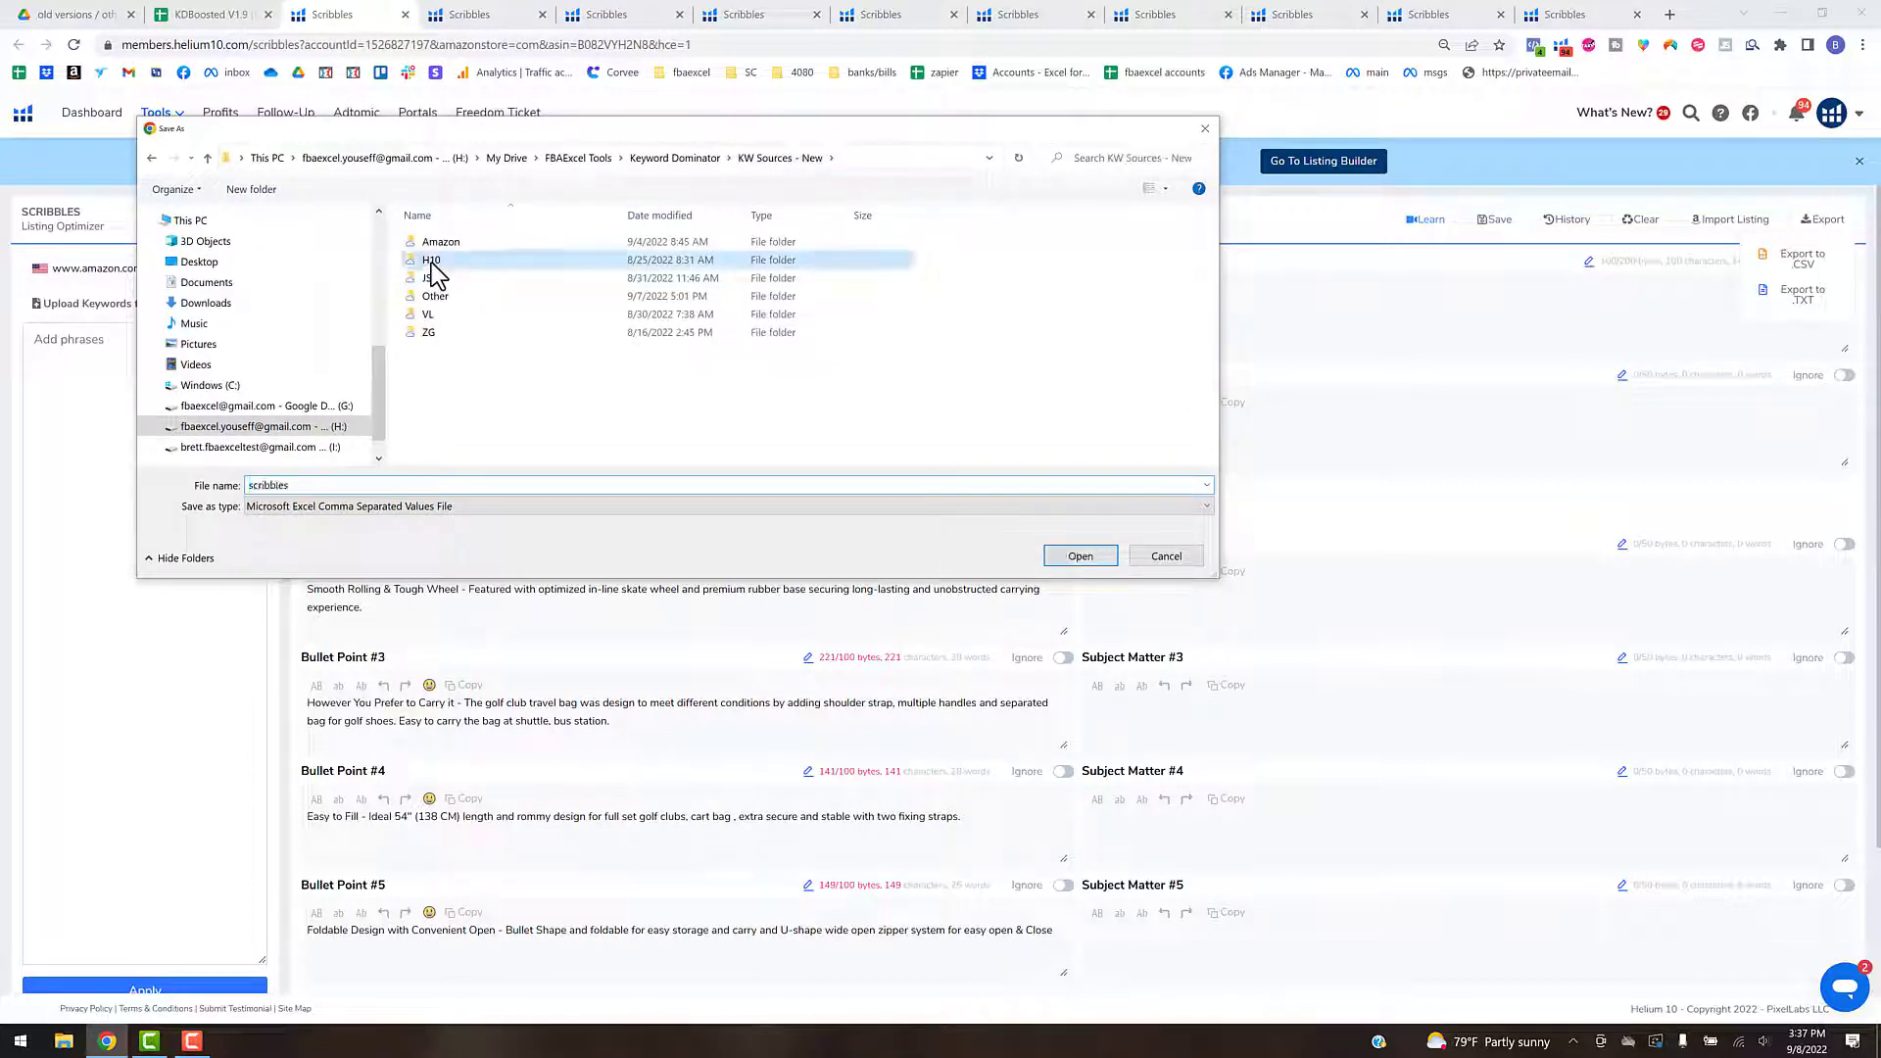
double_click(565, 261)
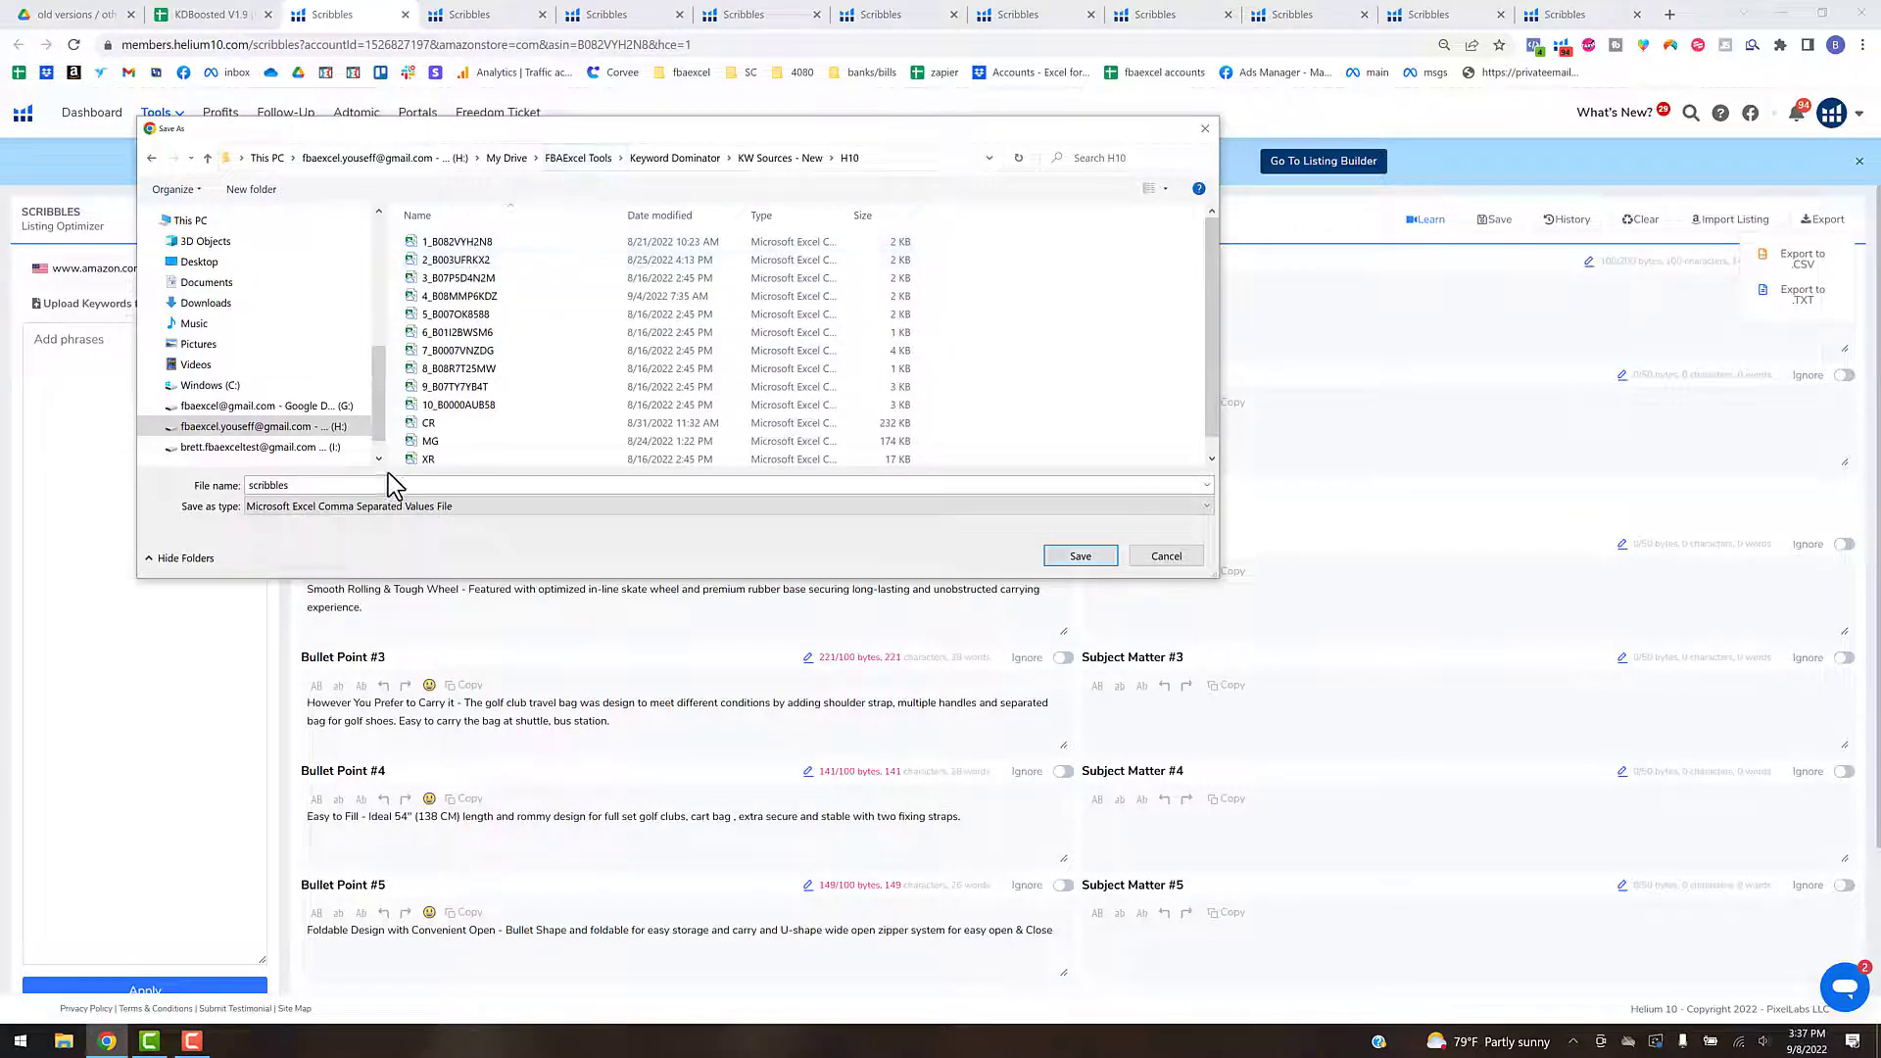
double_click(352, 485)
text(1_)
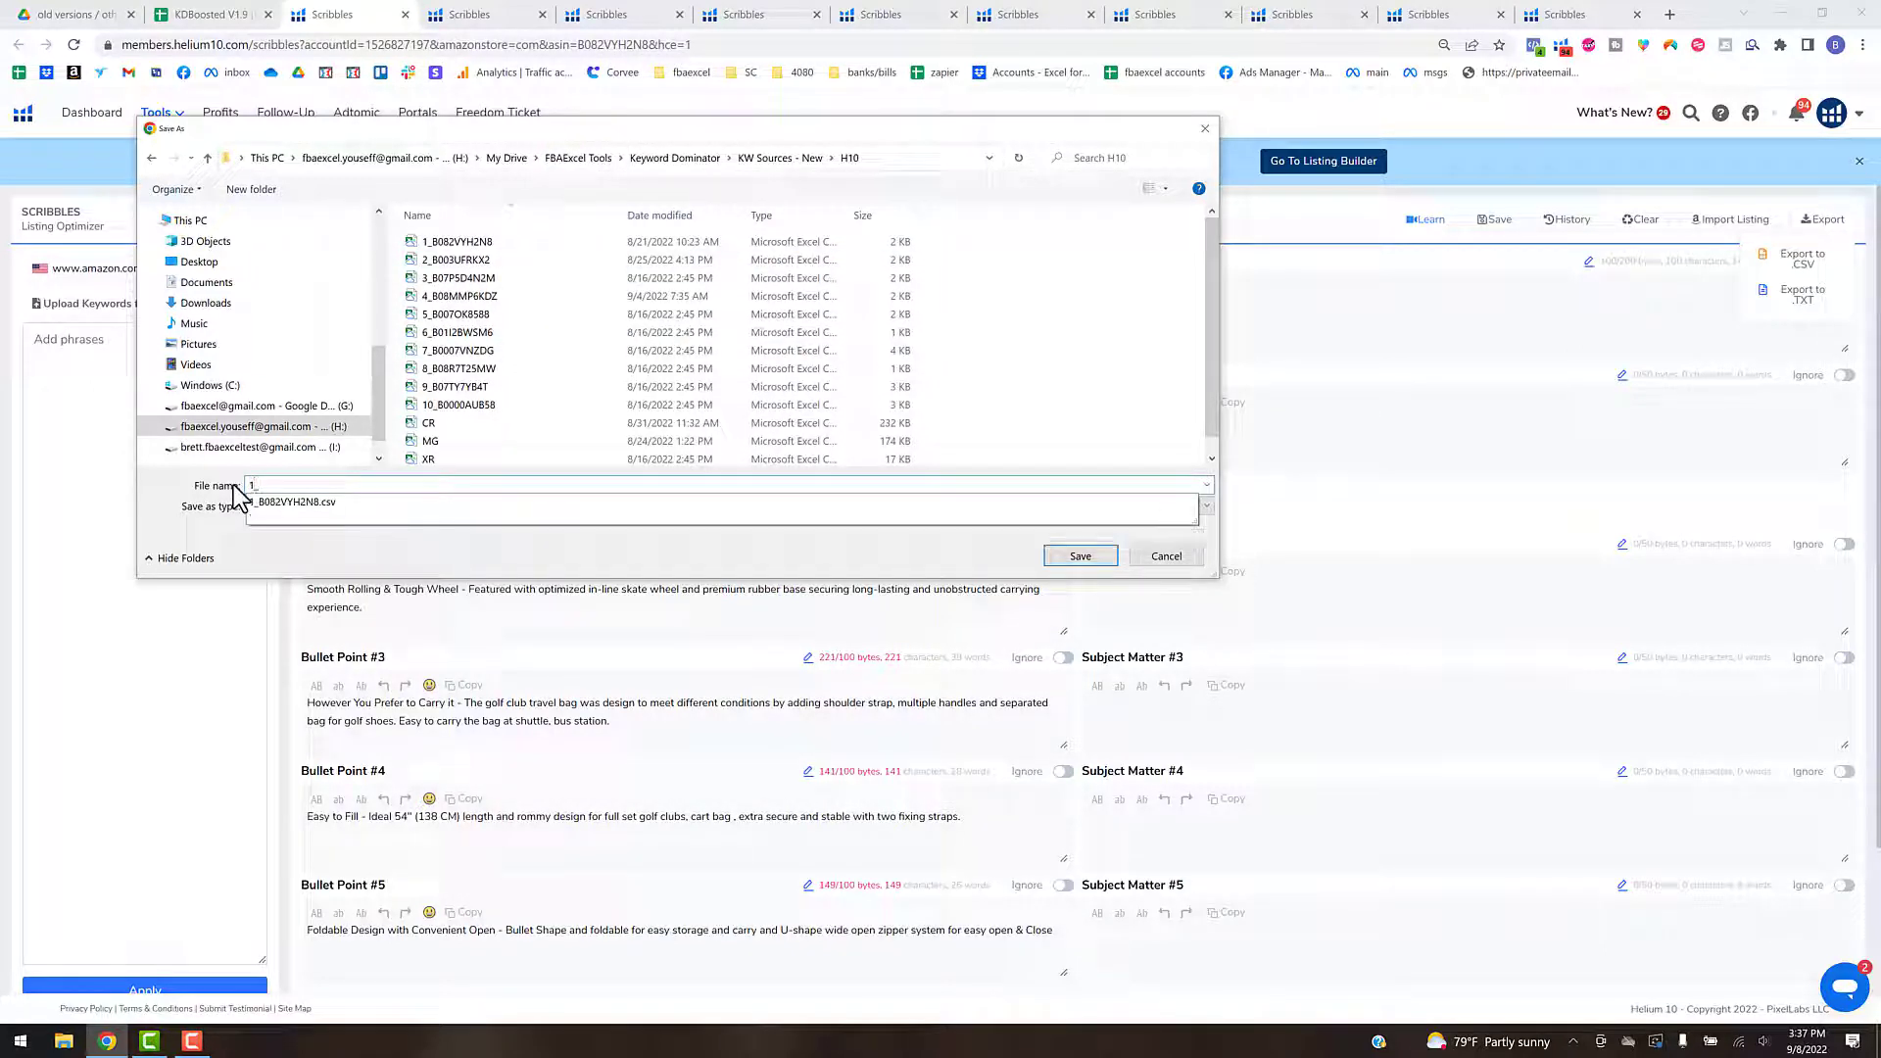
key(ctrl+v)
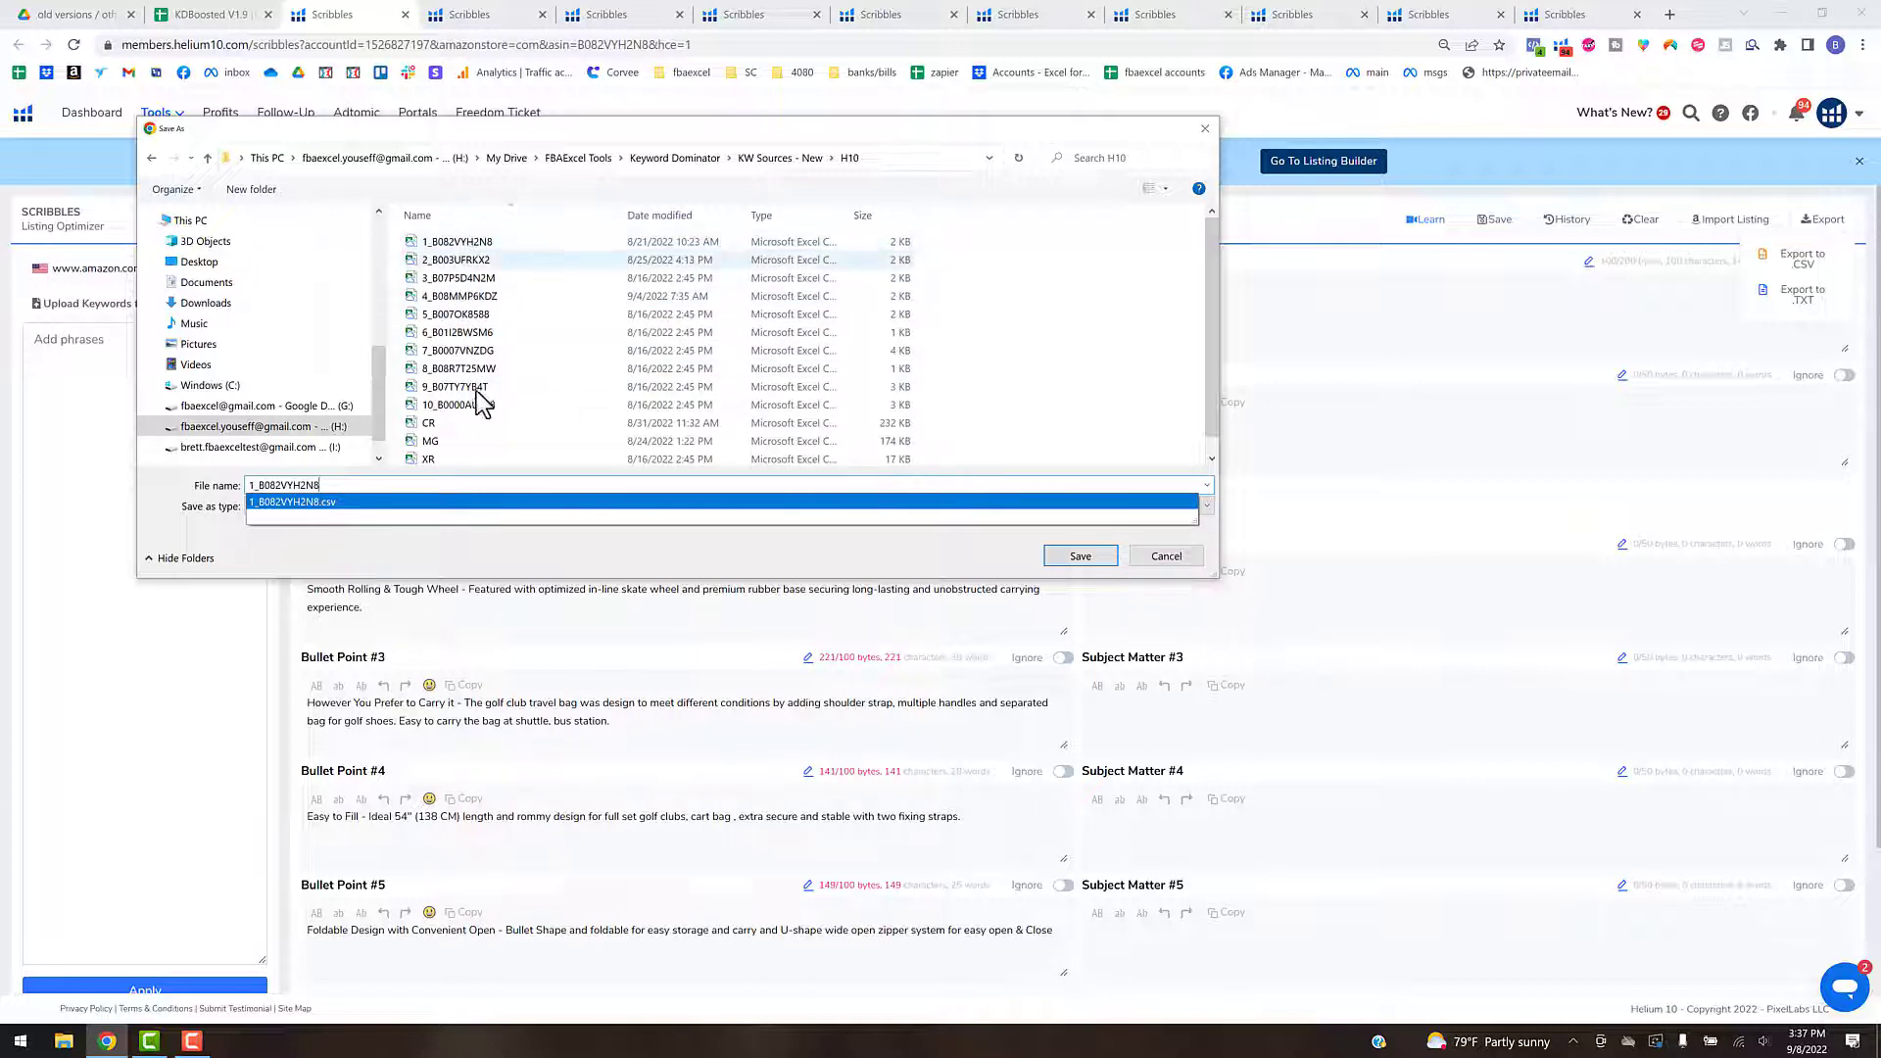
click(1165, 556)
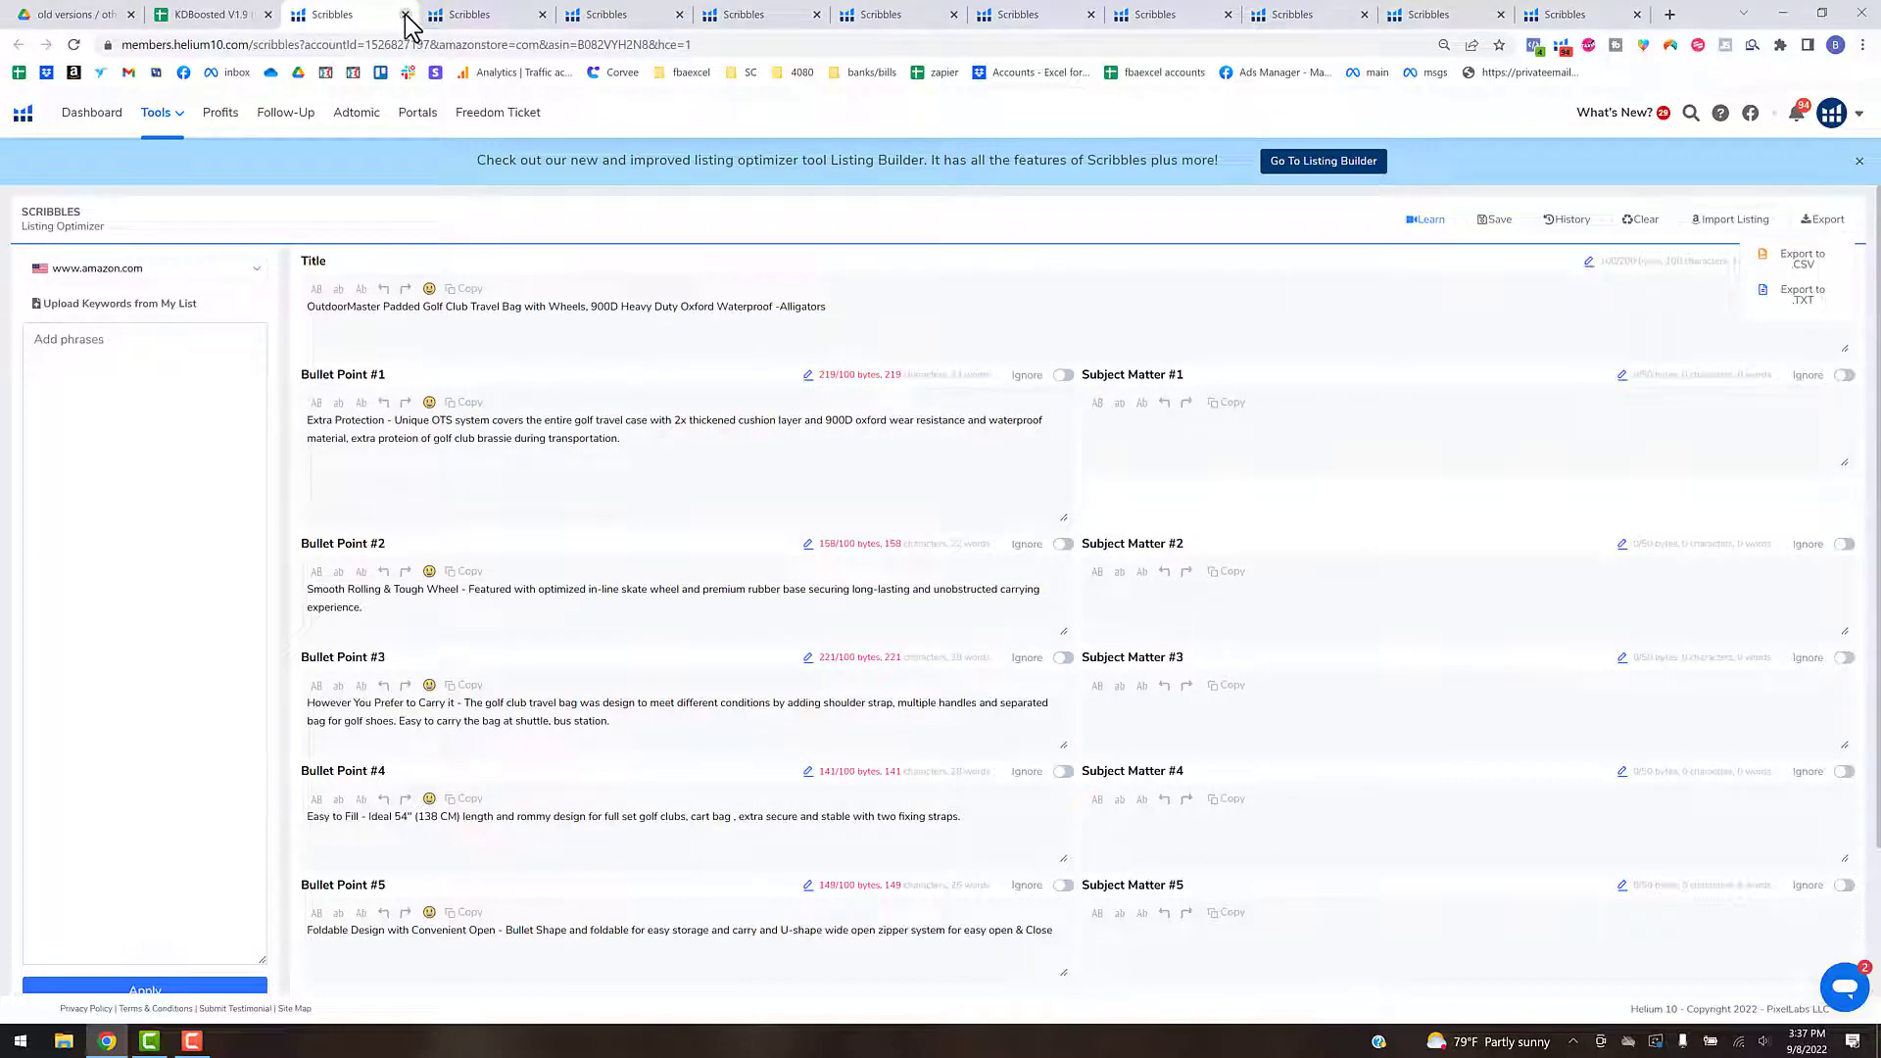
key(ctrl+w)
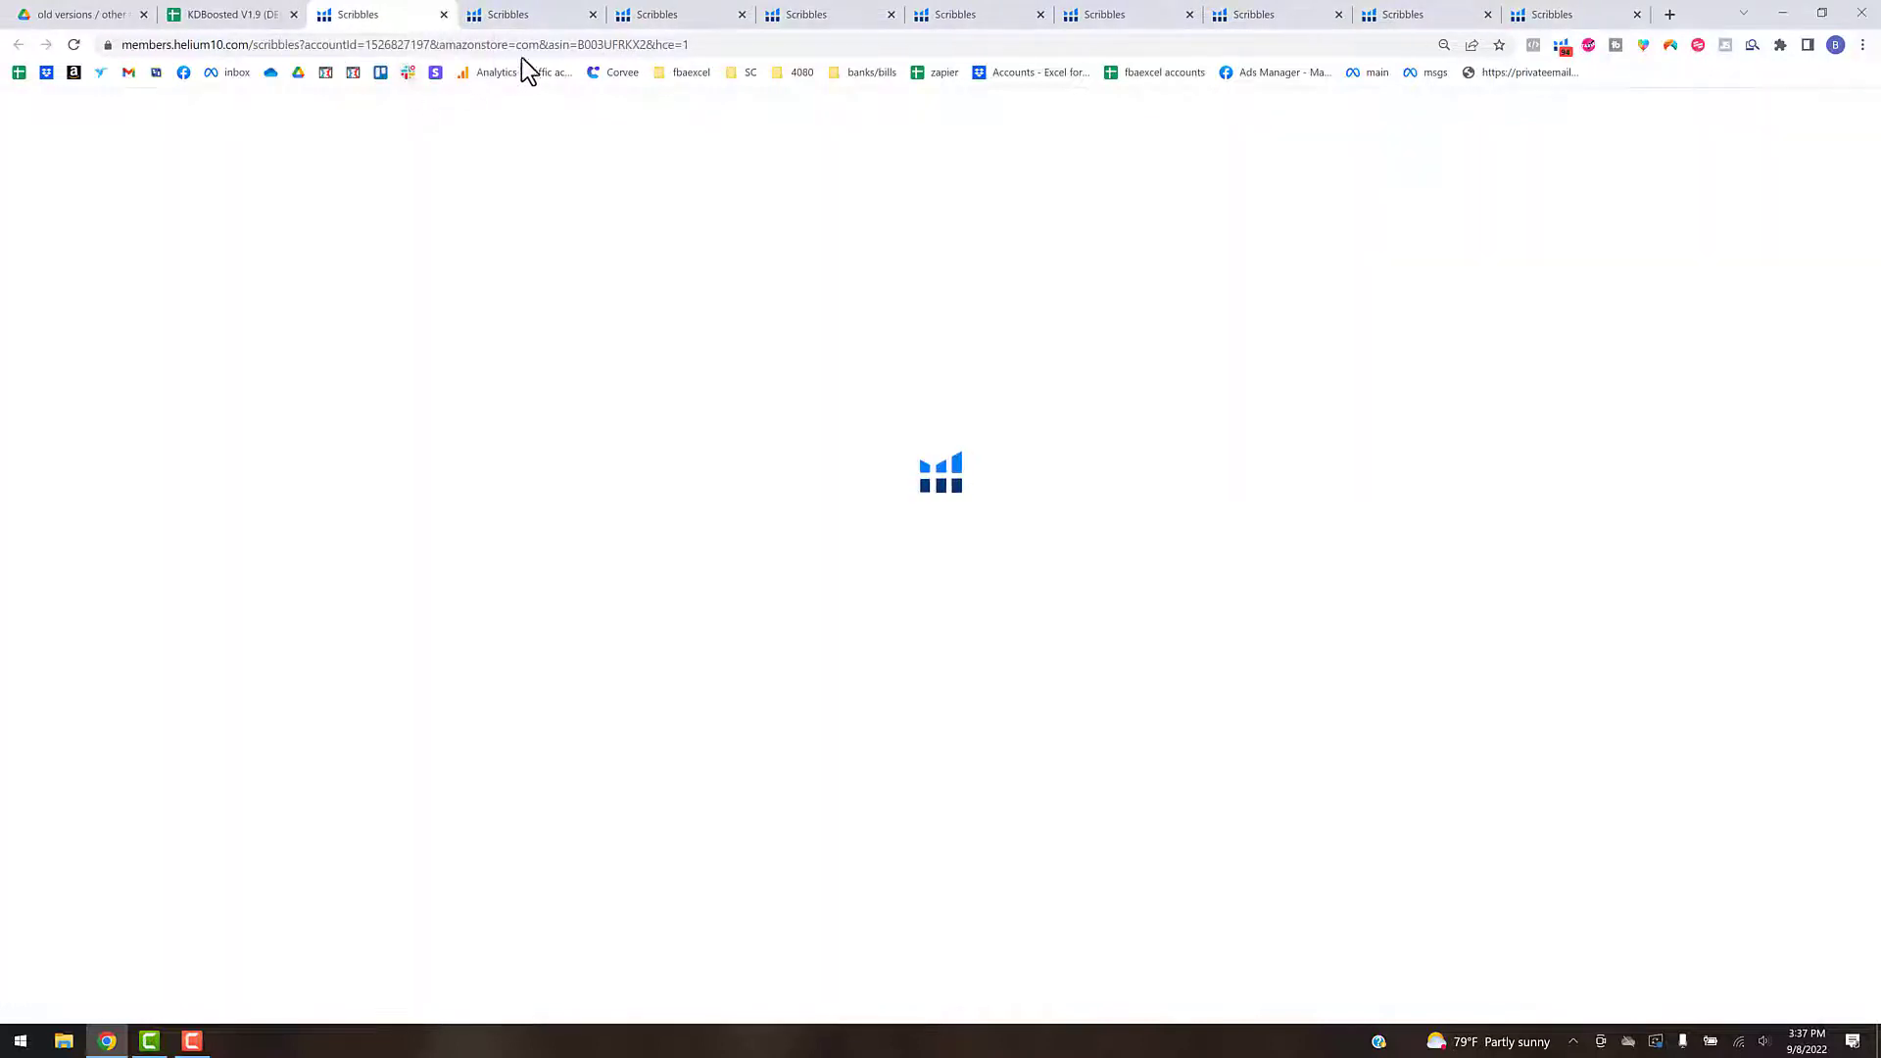
- Copy the ASIN B003UFRKX2 from the second Scribbles page's address and reload that page
double_click(649, 44)
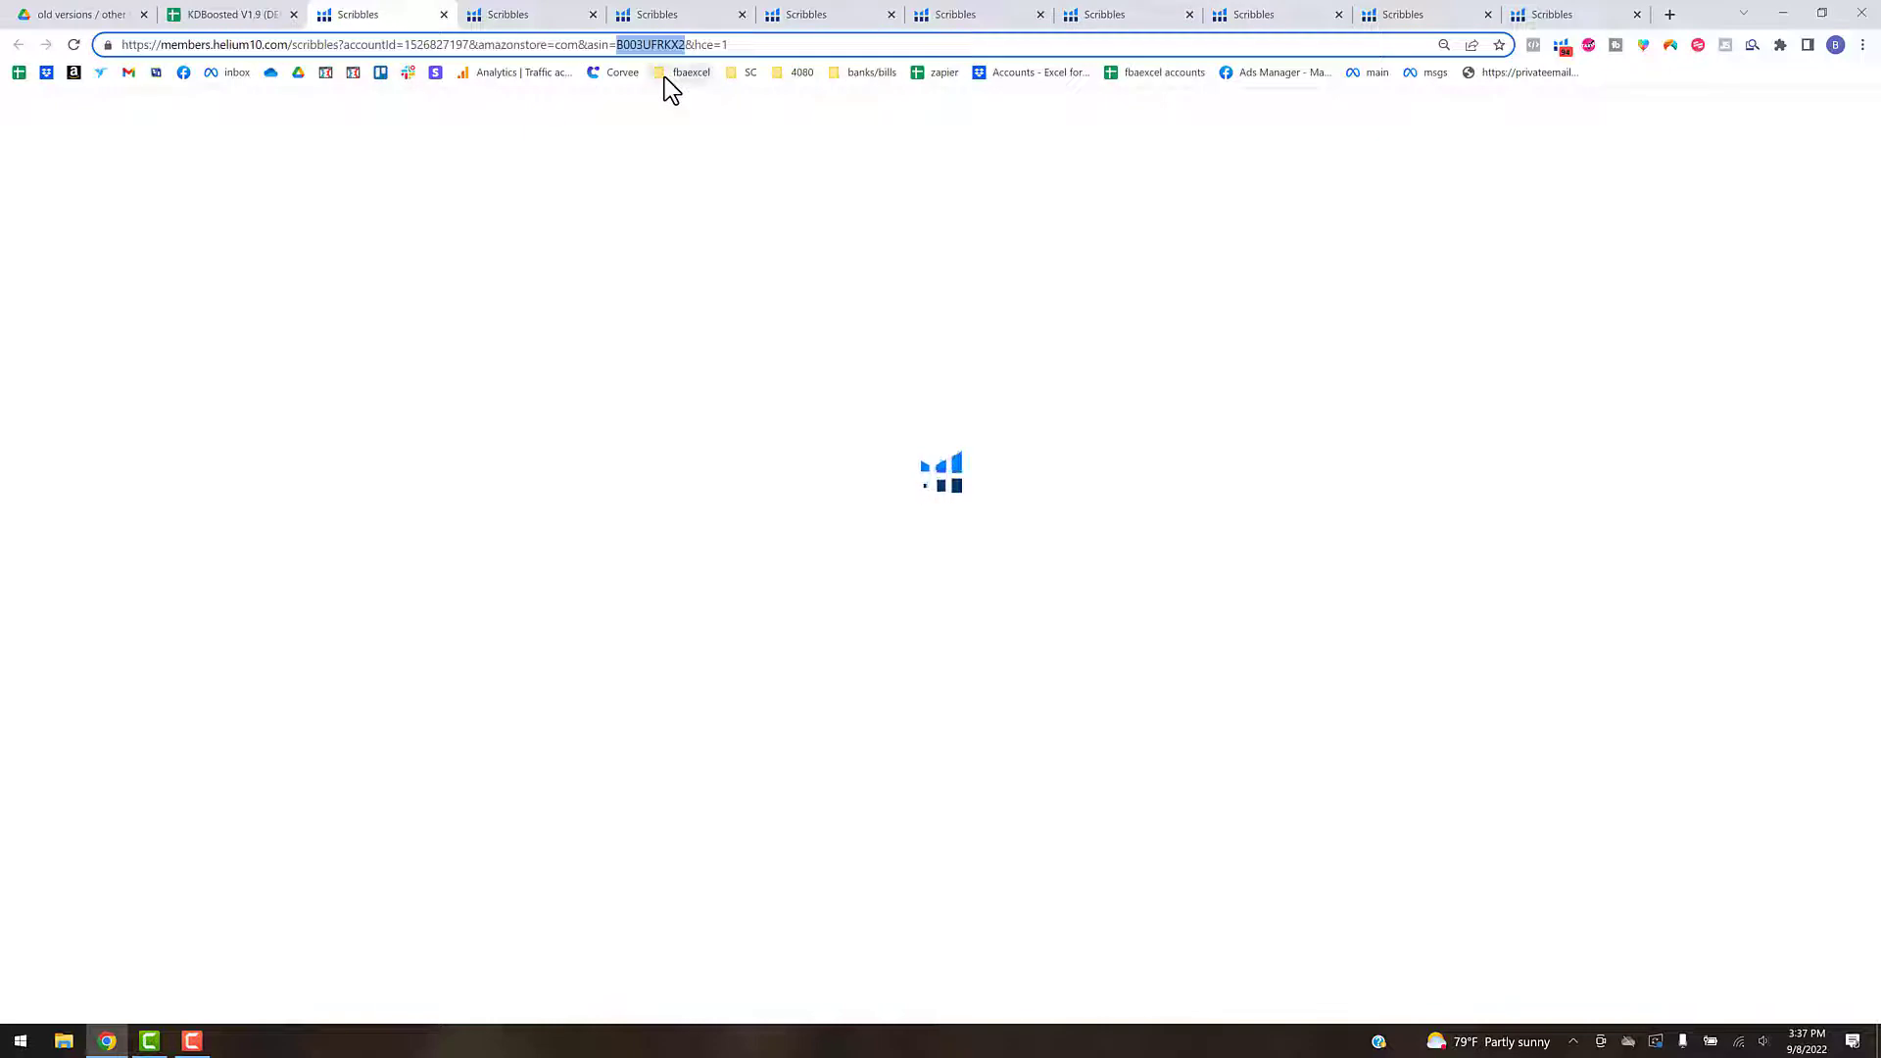
click(751, 46)
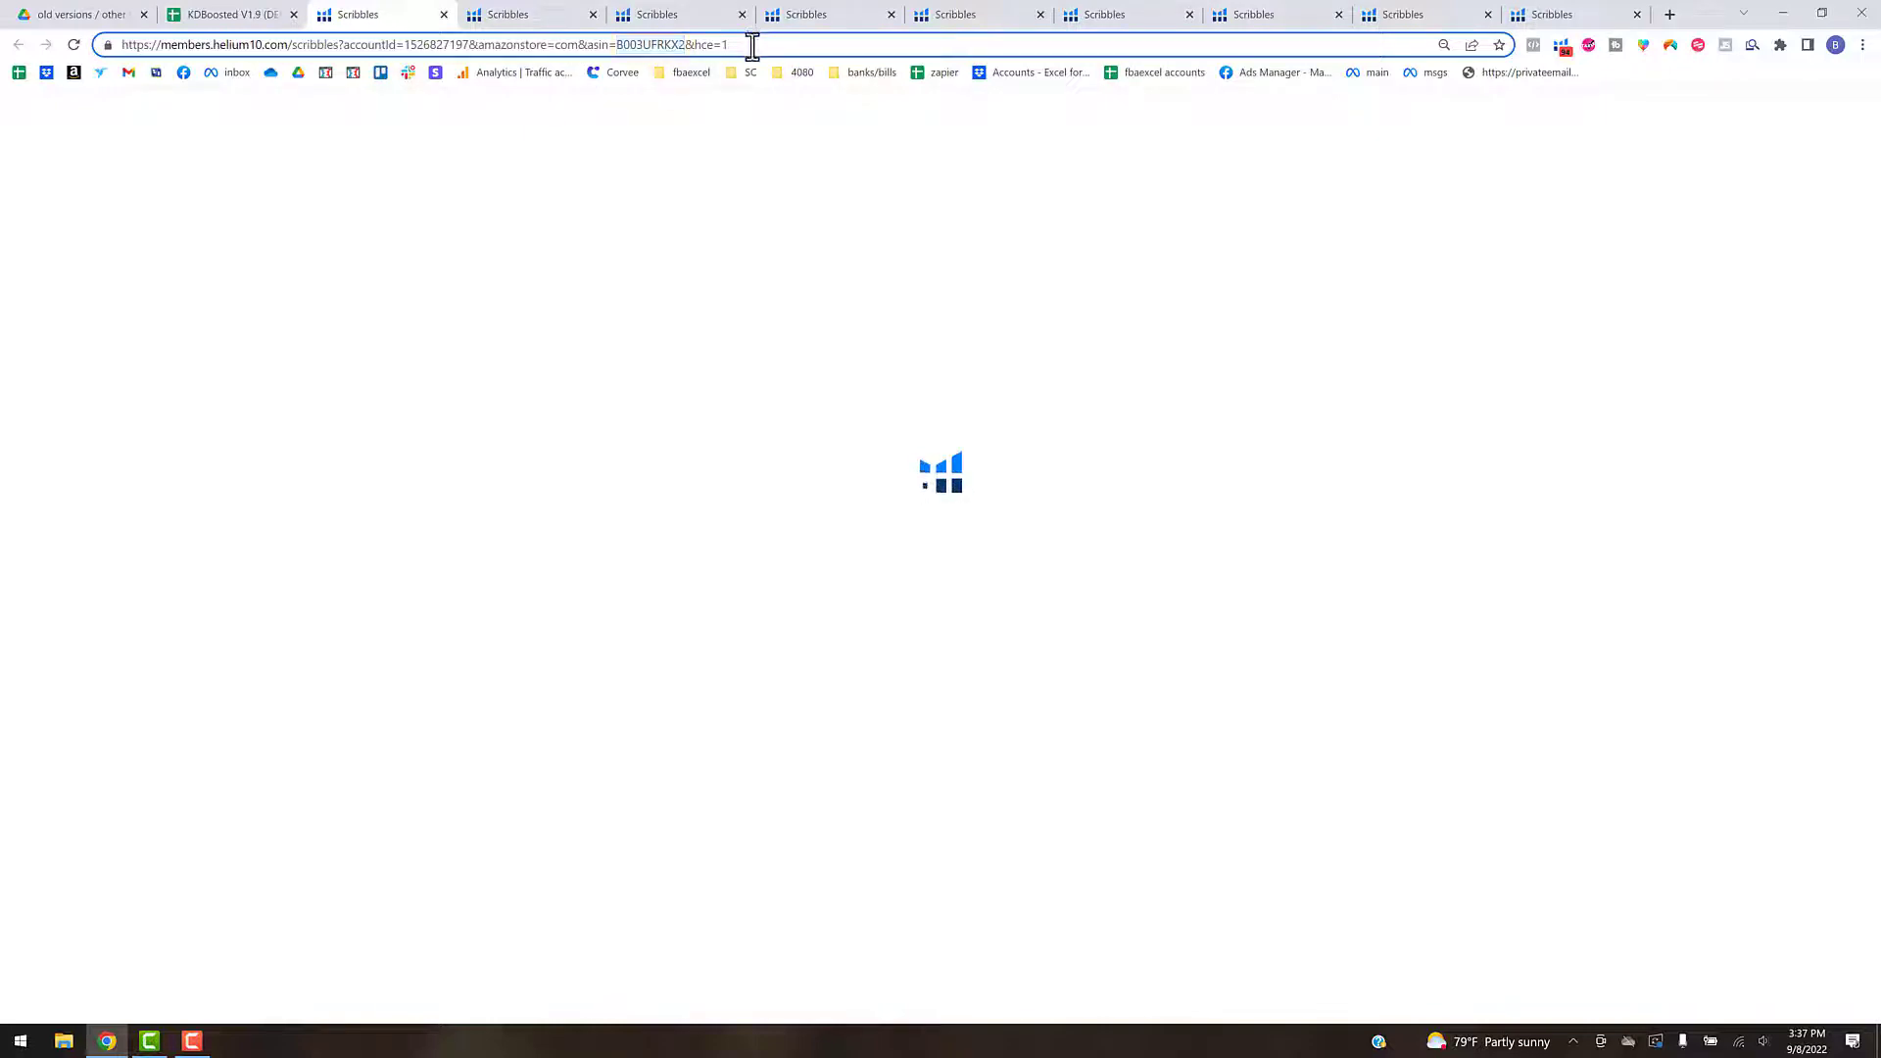
key(Return)
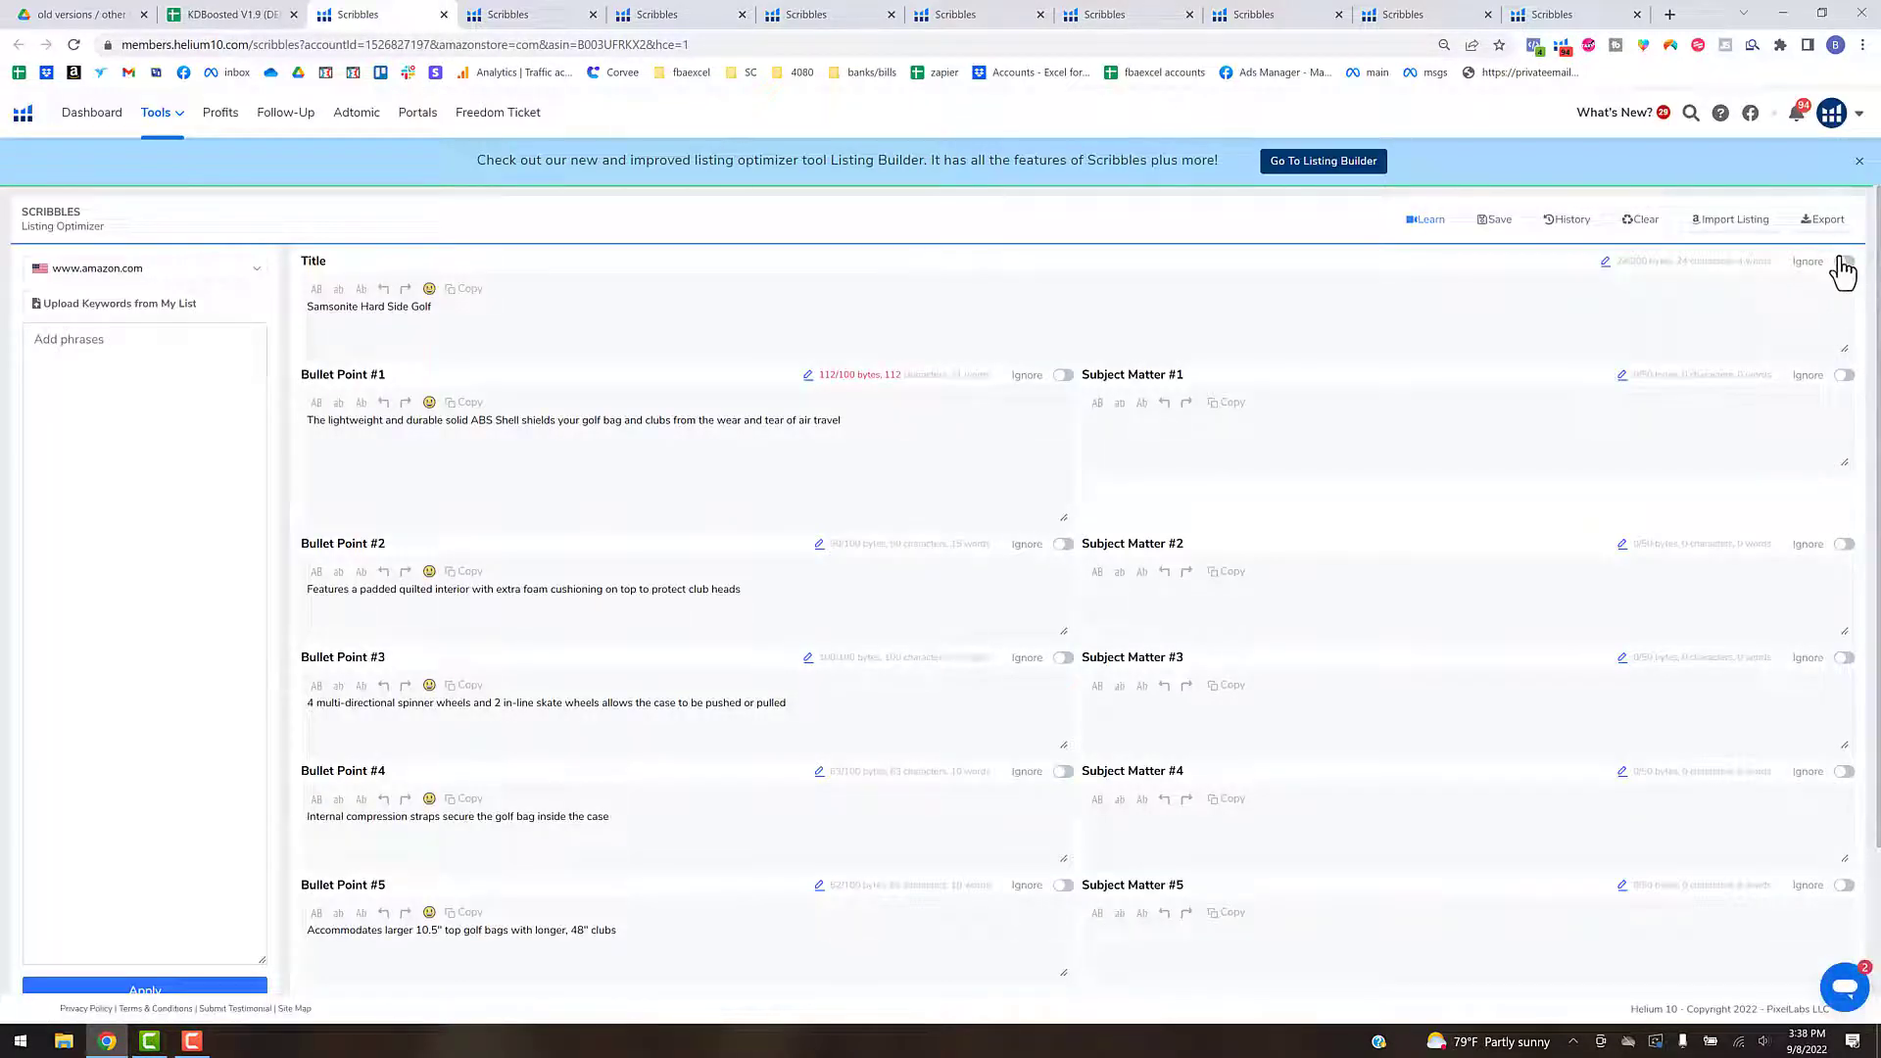
- Try to export the Scribbles listing as a CSV named 2_B003UFRKX2 in the KW Sources - New > H10 folder
click(1820, 223)
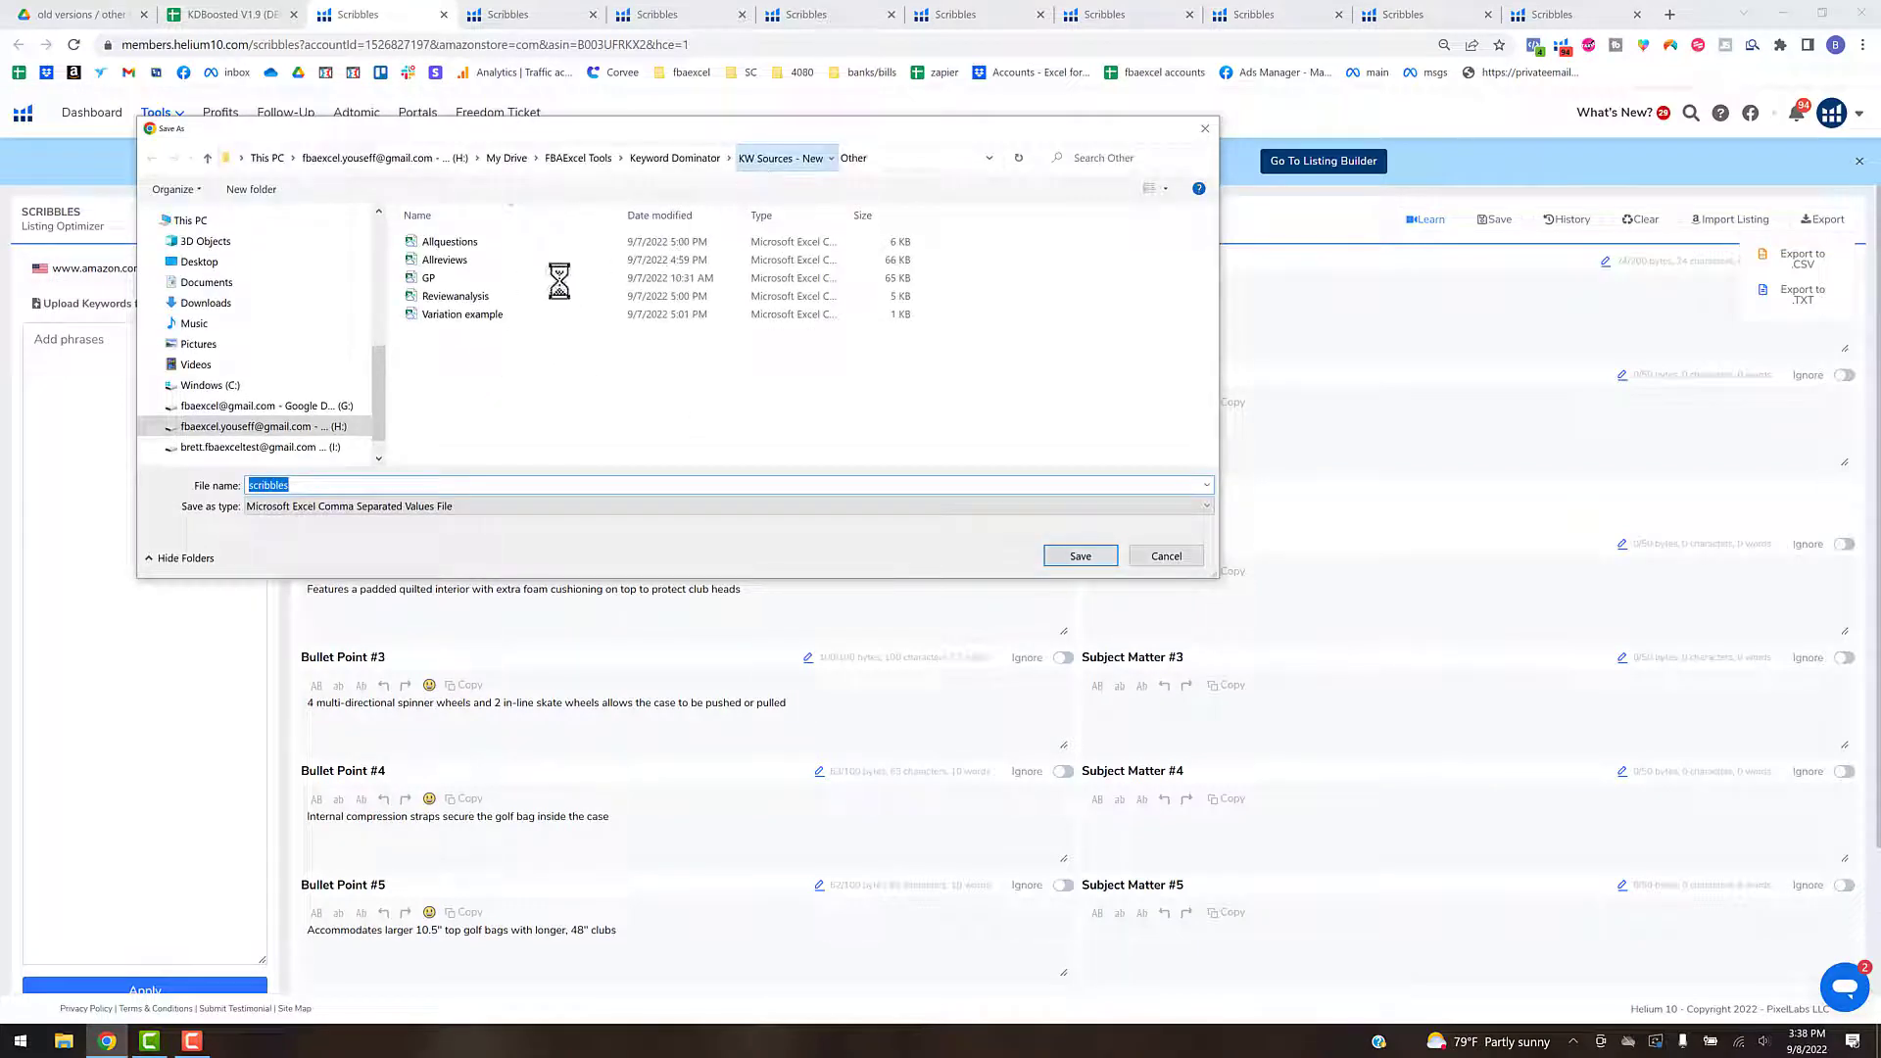
click(444, 260)
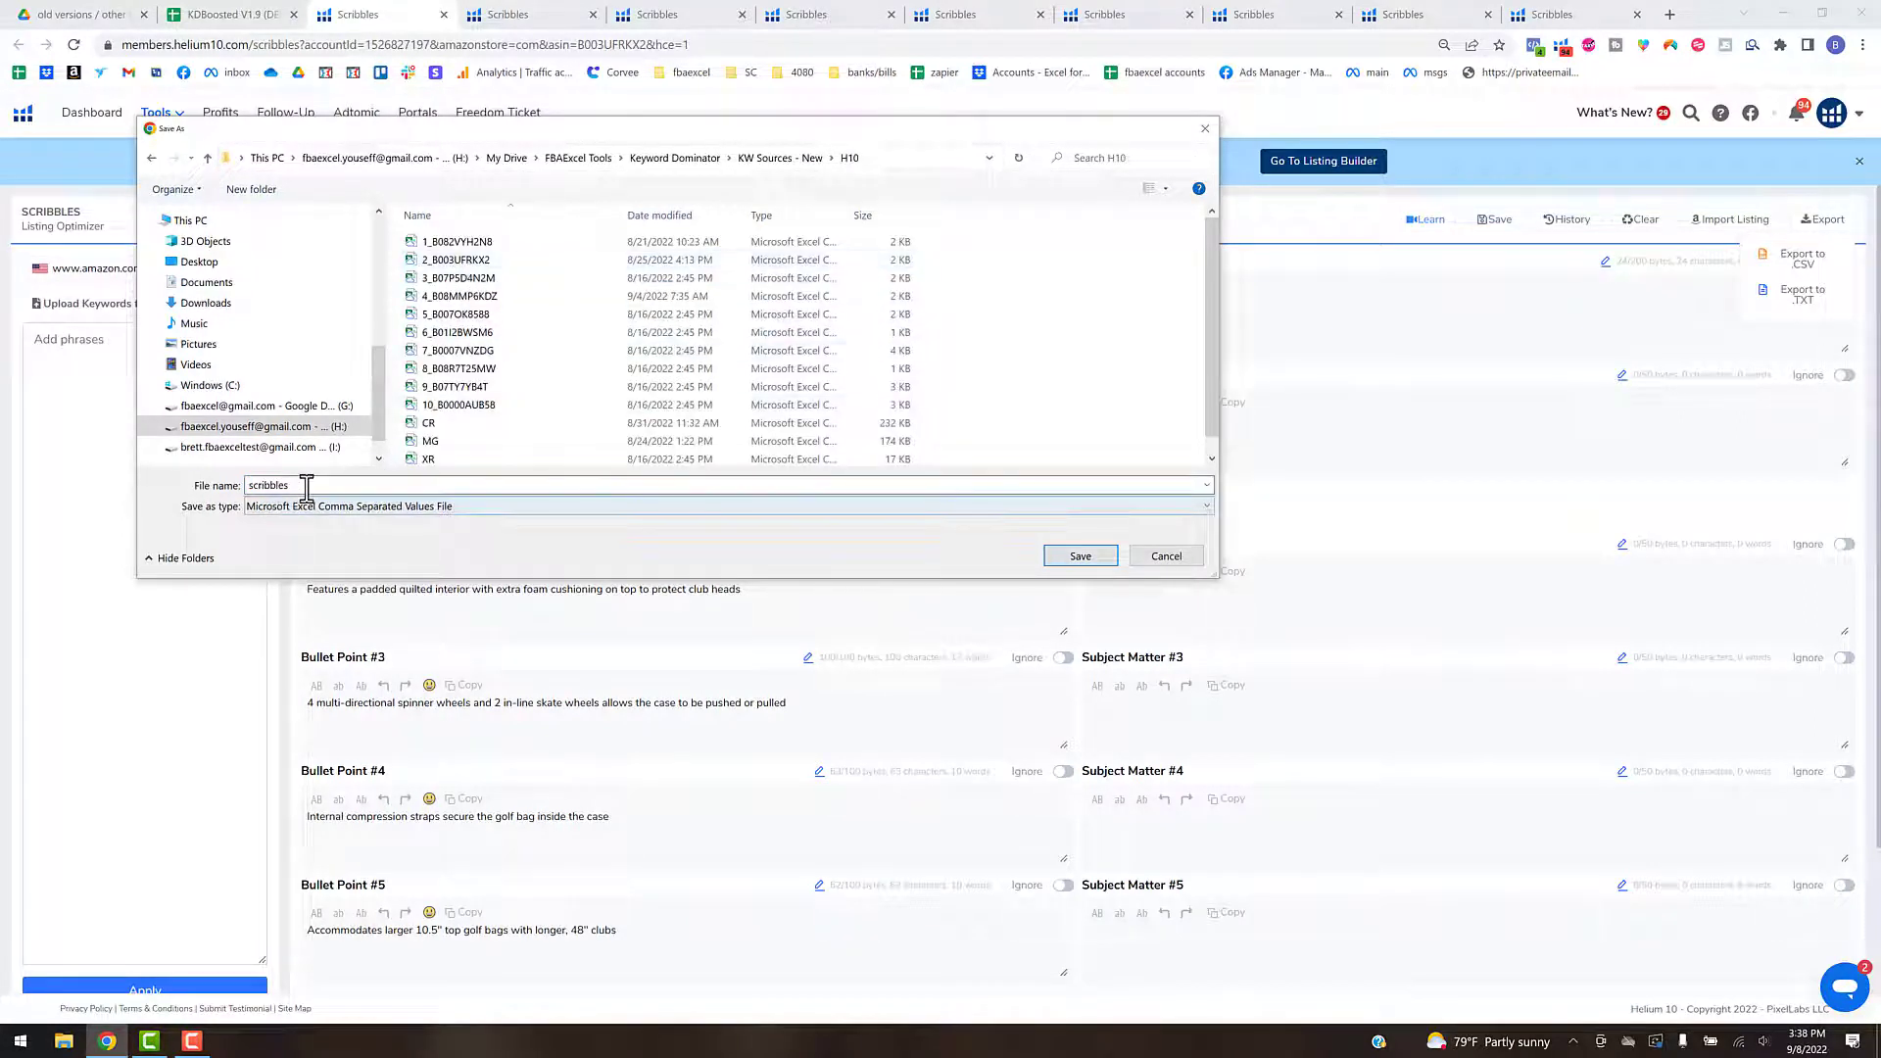
drag(302, 486, 239, 490)
text(2_B003UFRKX2)
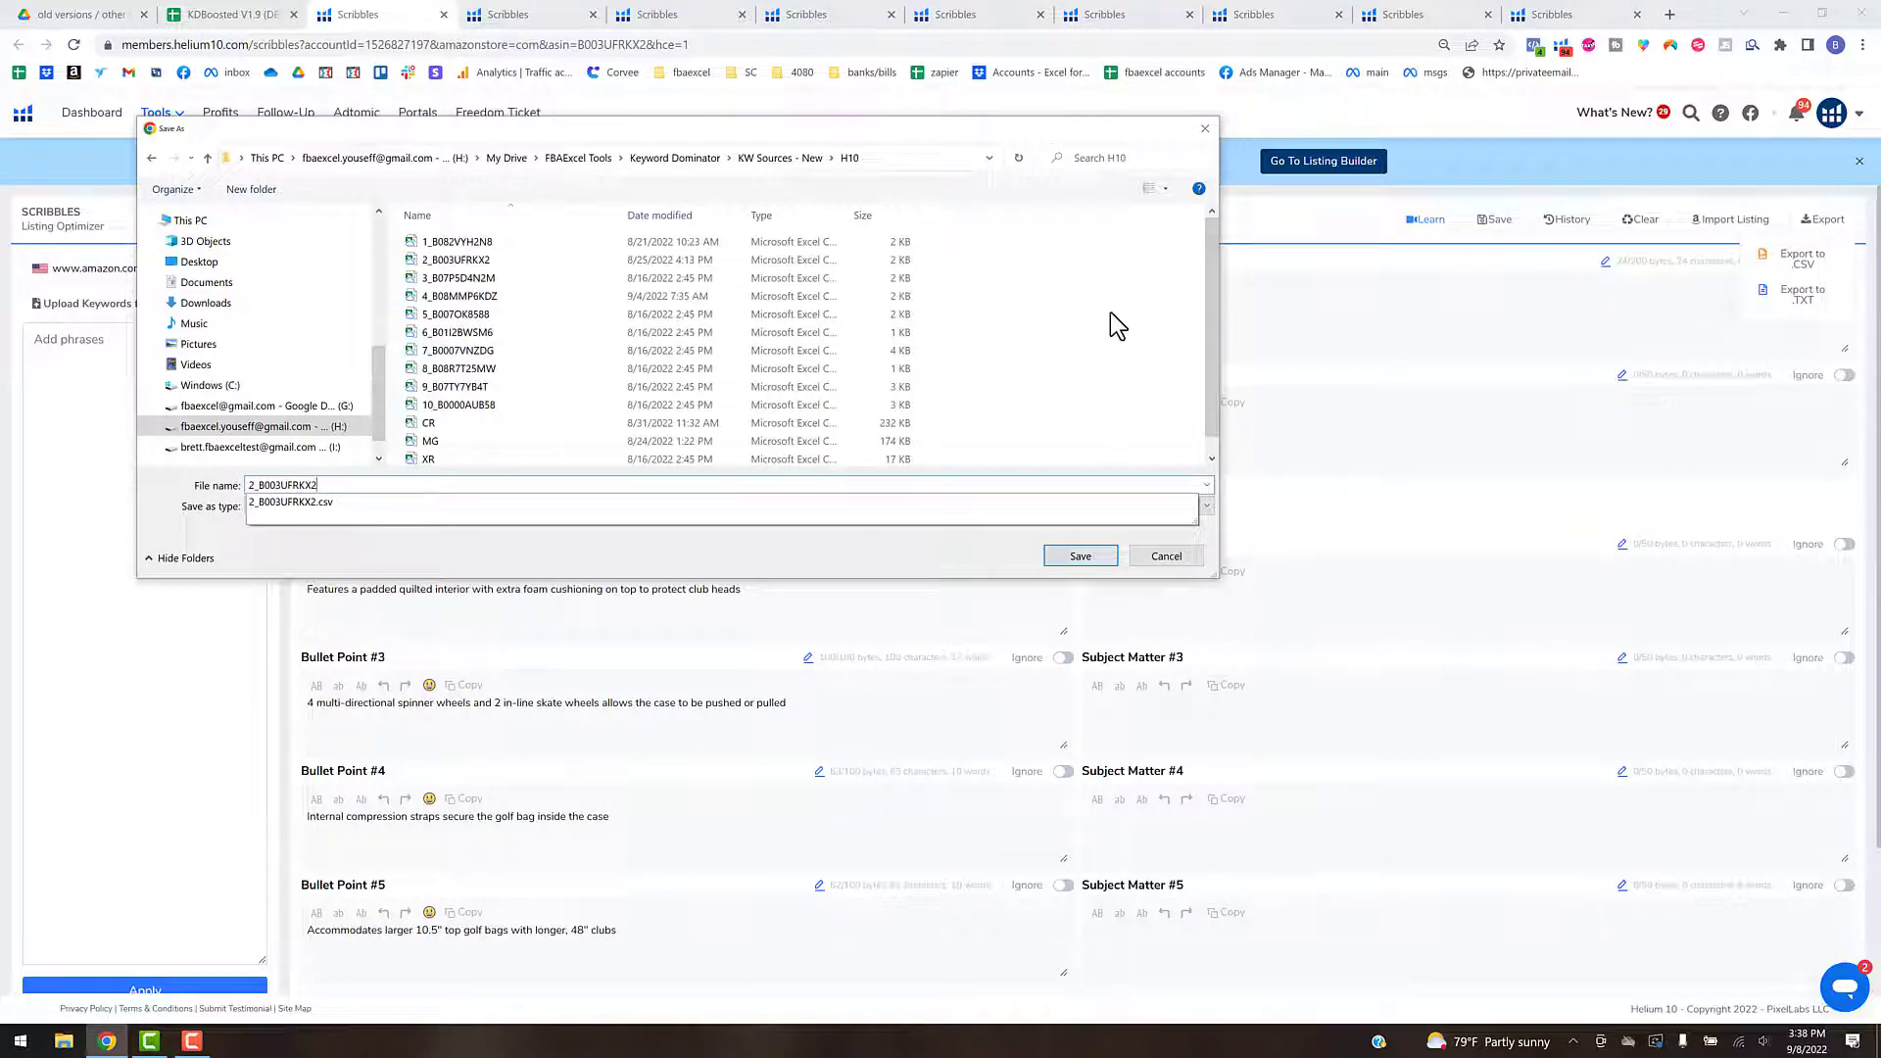
click(1205, 128)
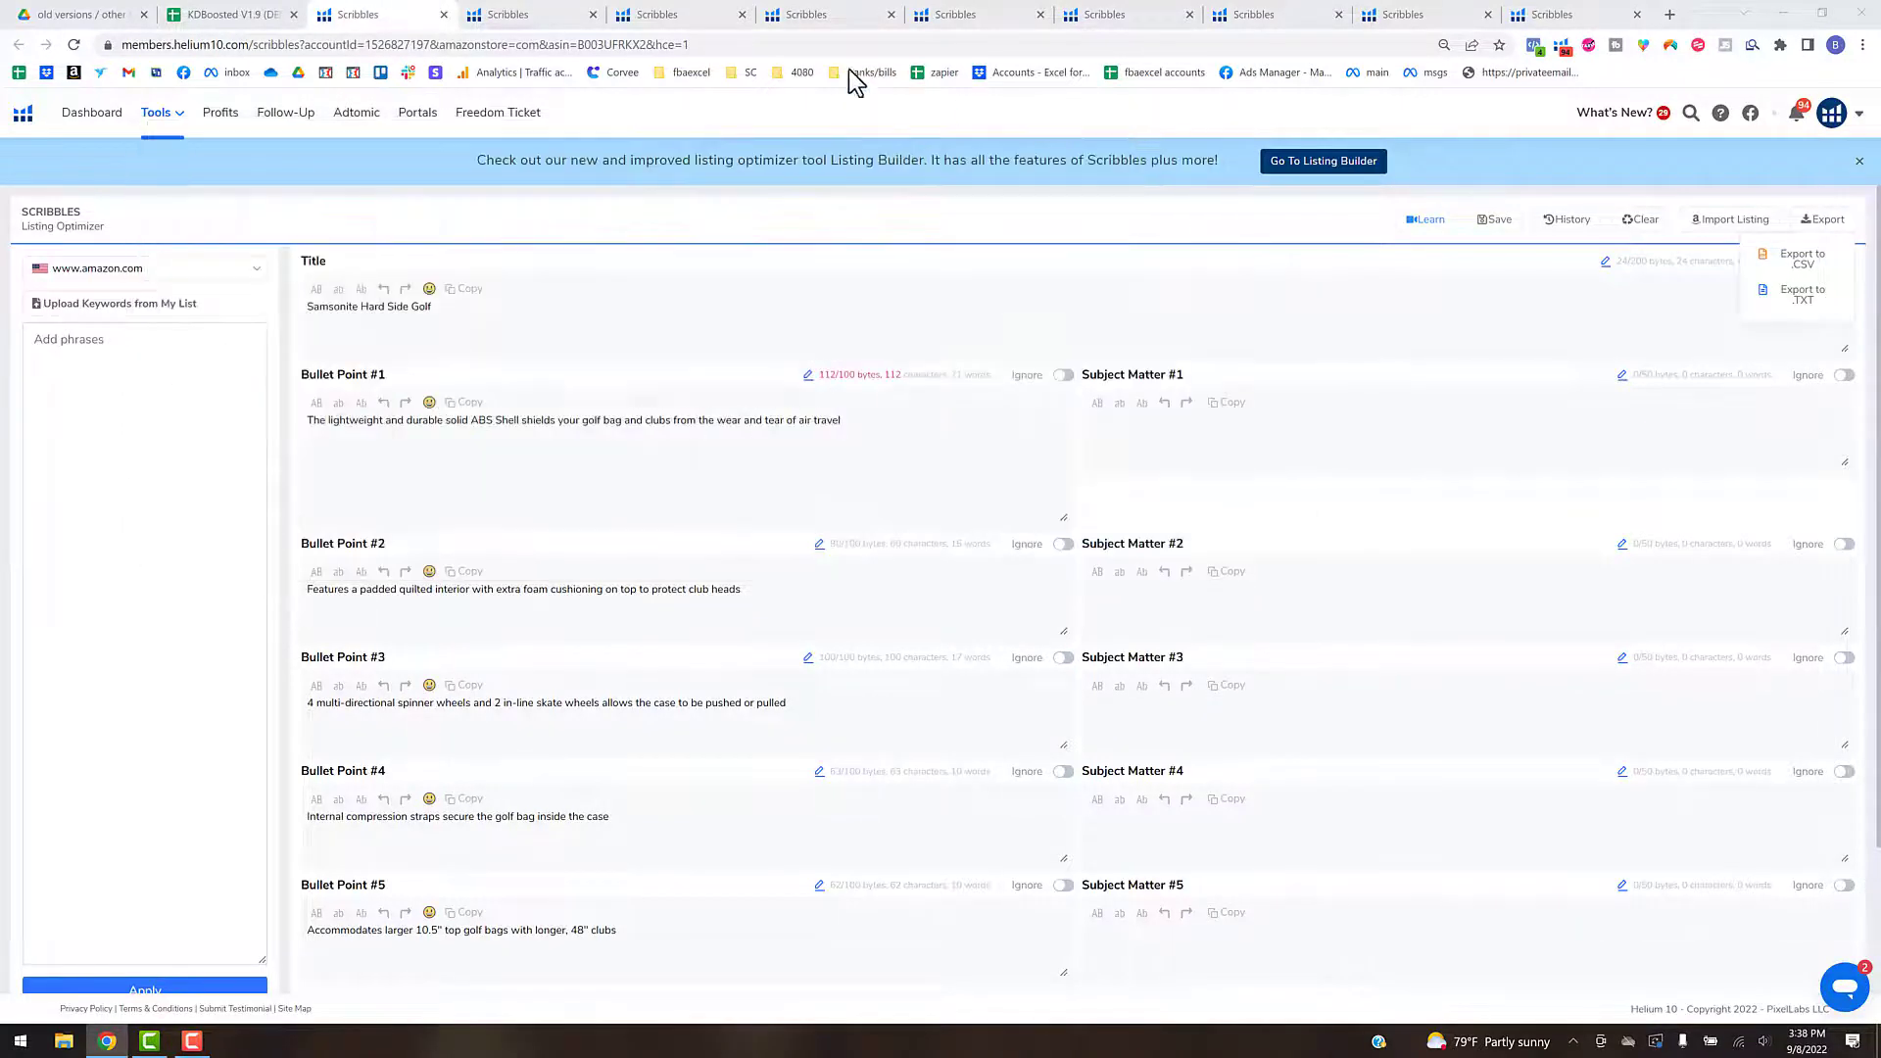
- Close the B003UFRKX2 Scribbles page and the remaining Scribbles pages
click(444, 16)
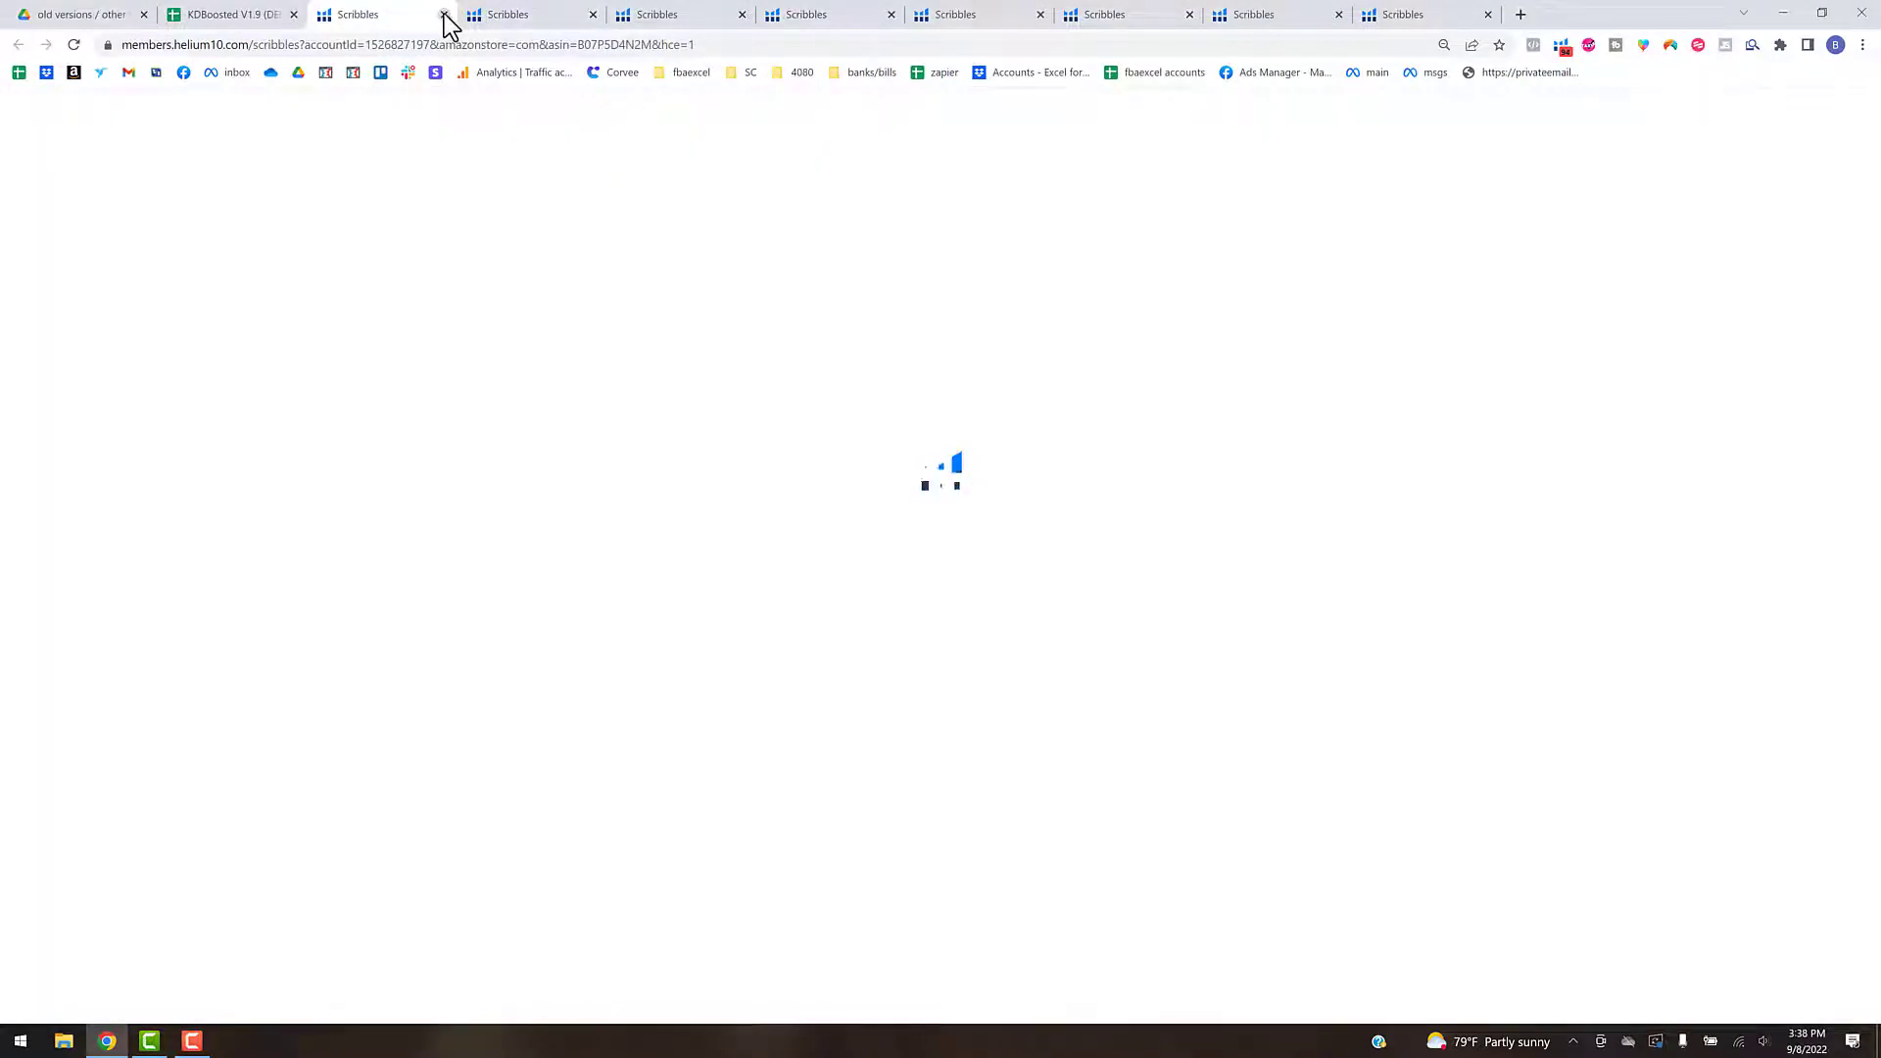
click(444, 15)
click(444, 16)
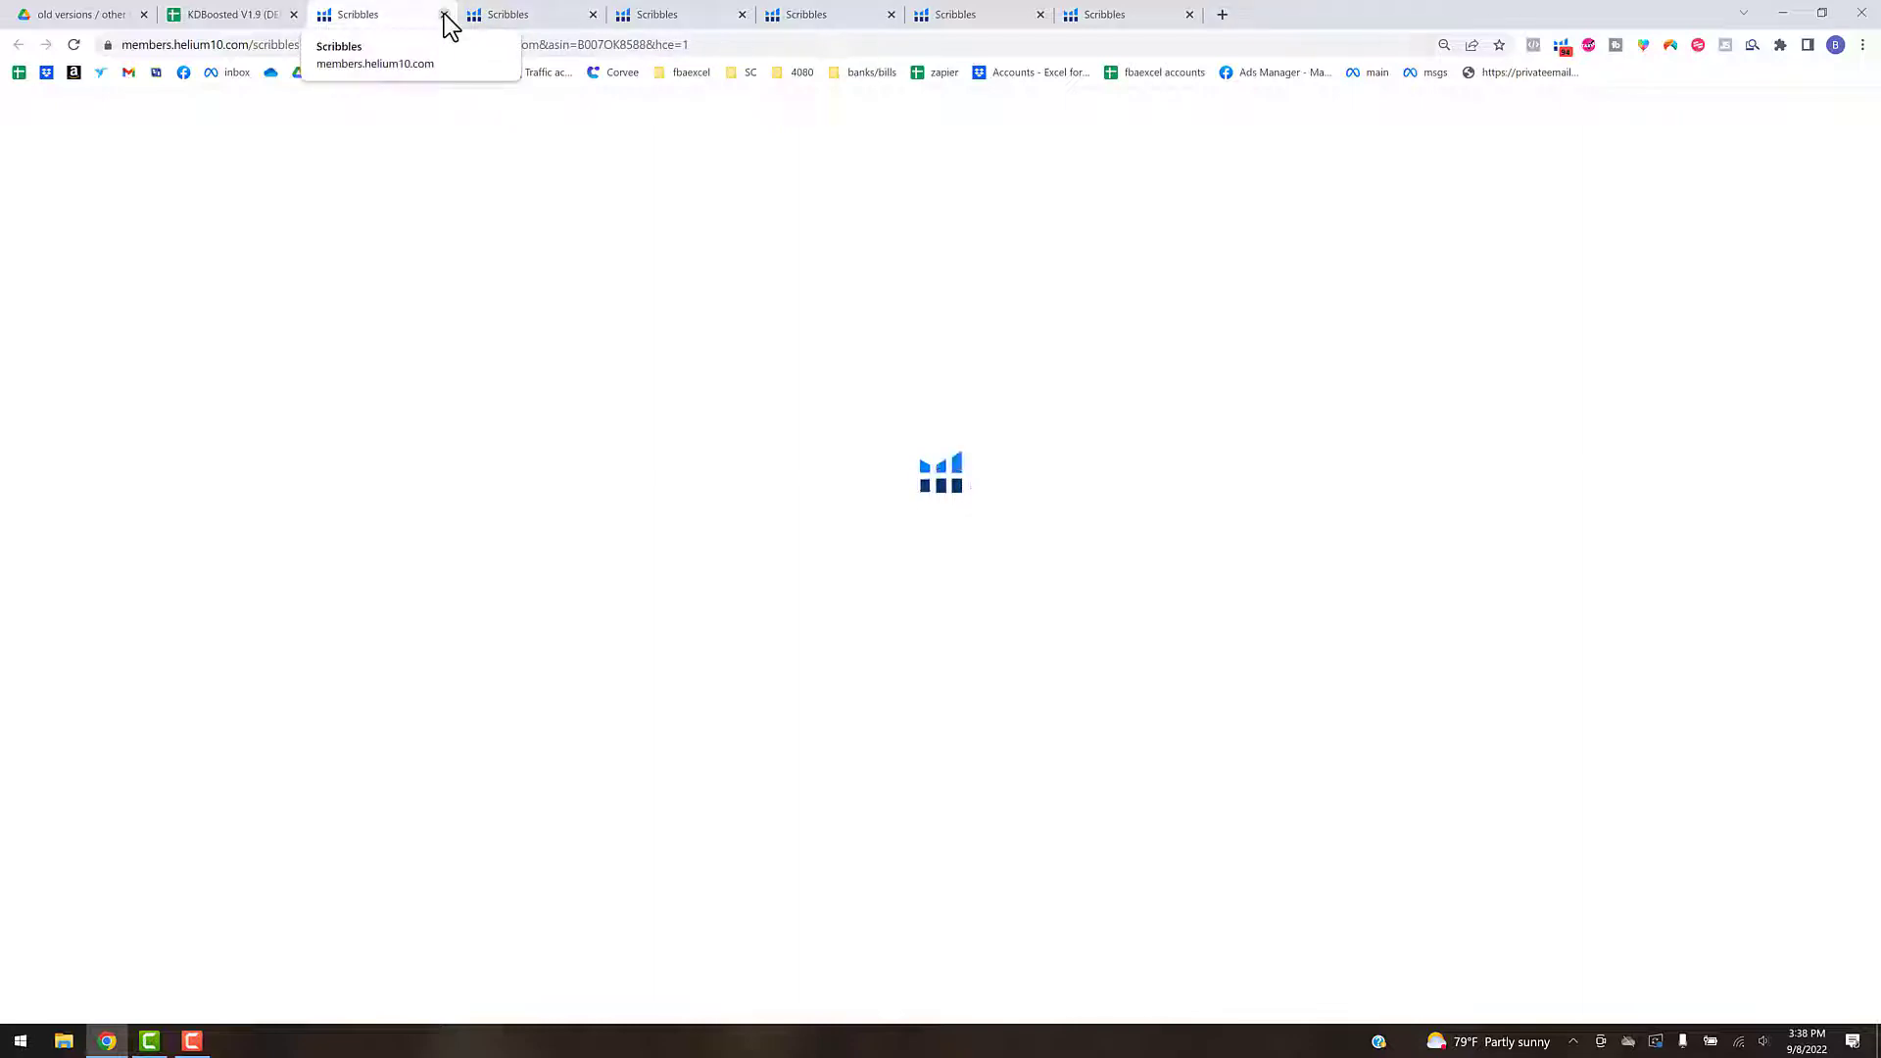
click(444, 16)
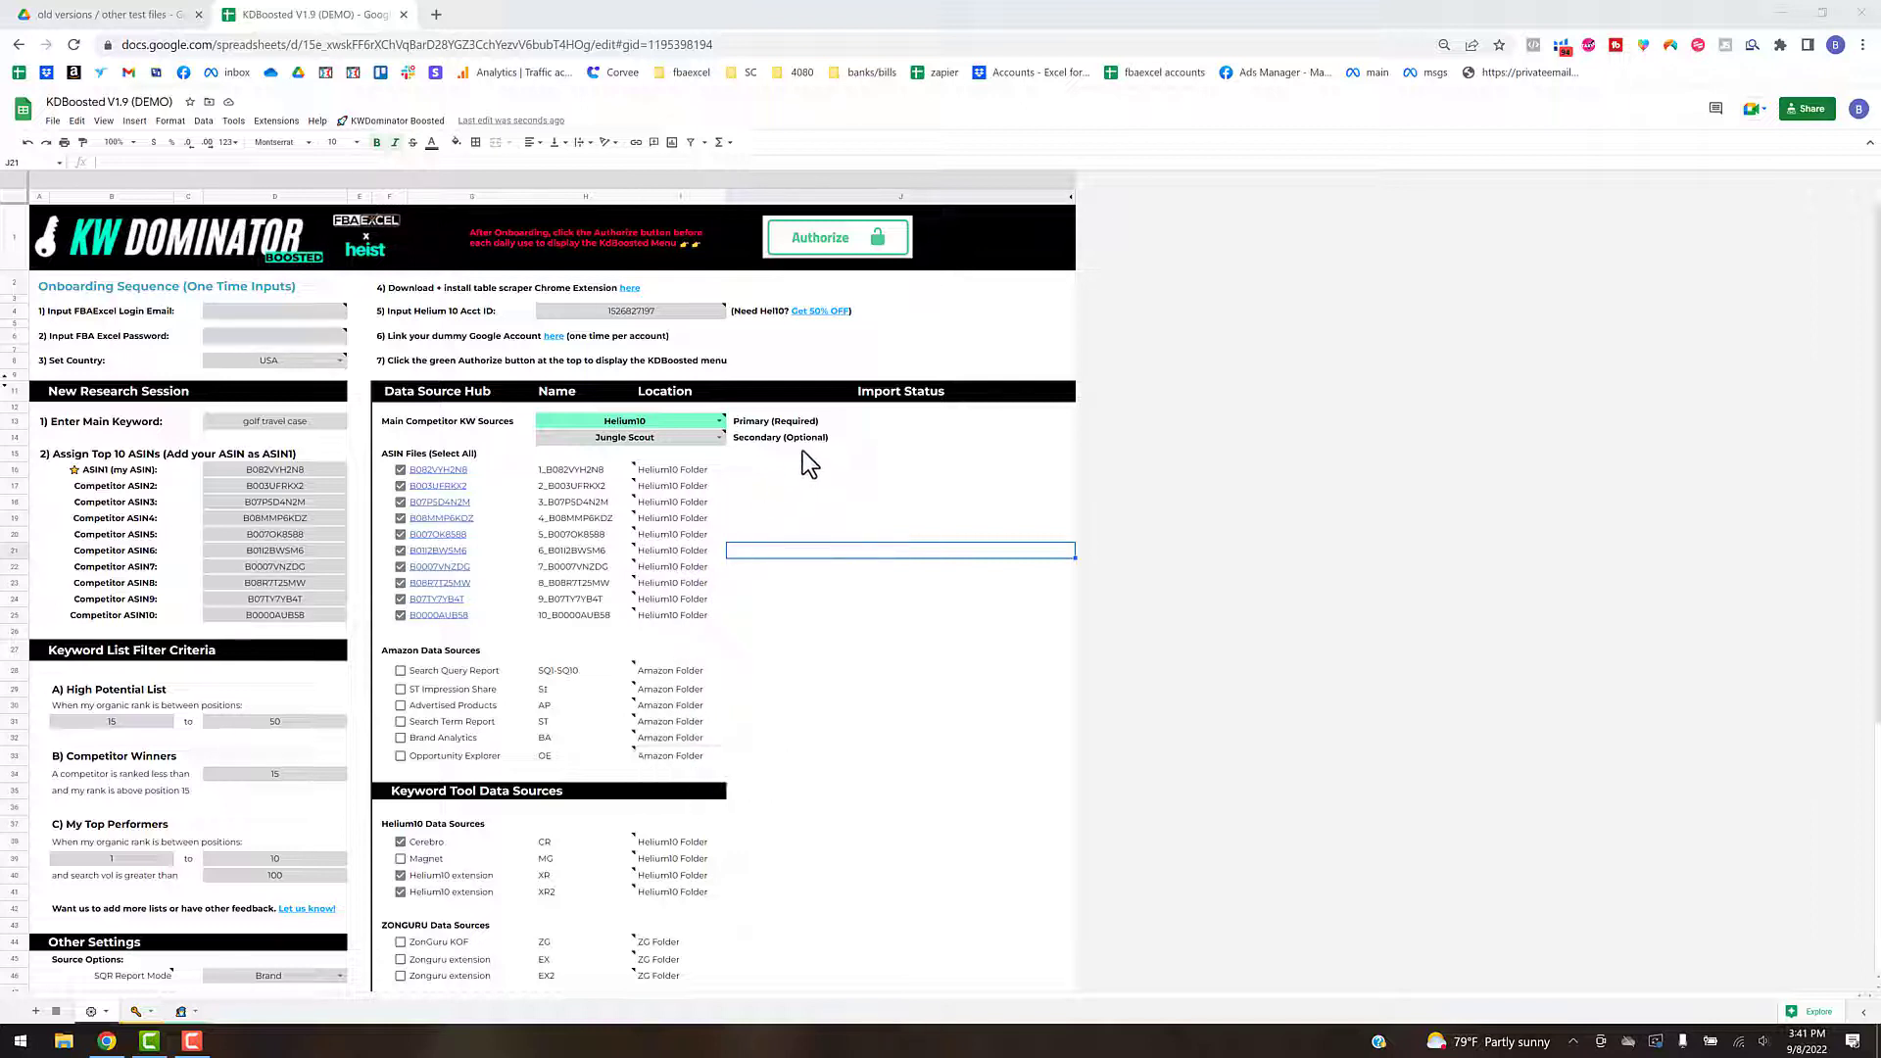
click(837, 598)
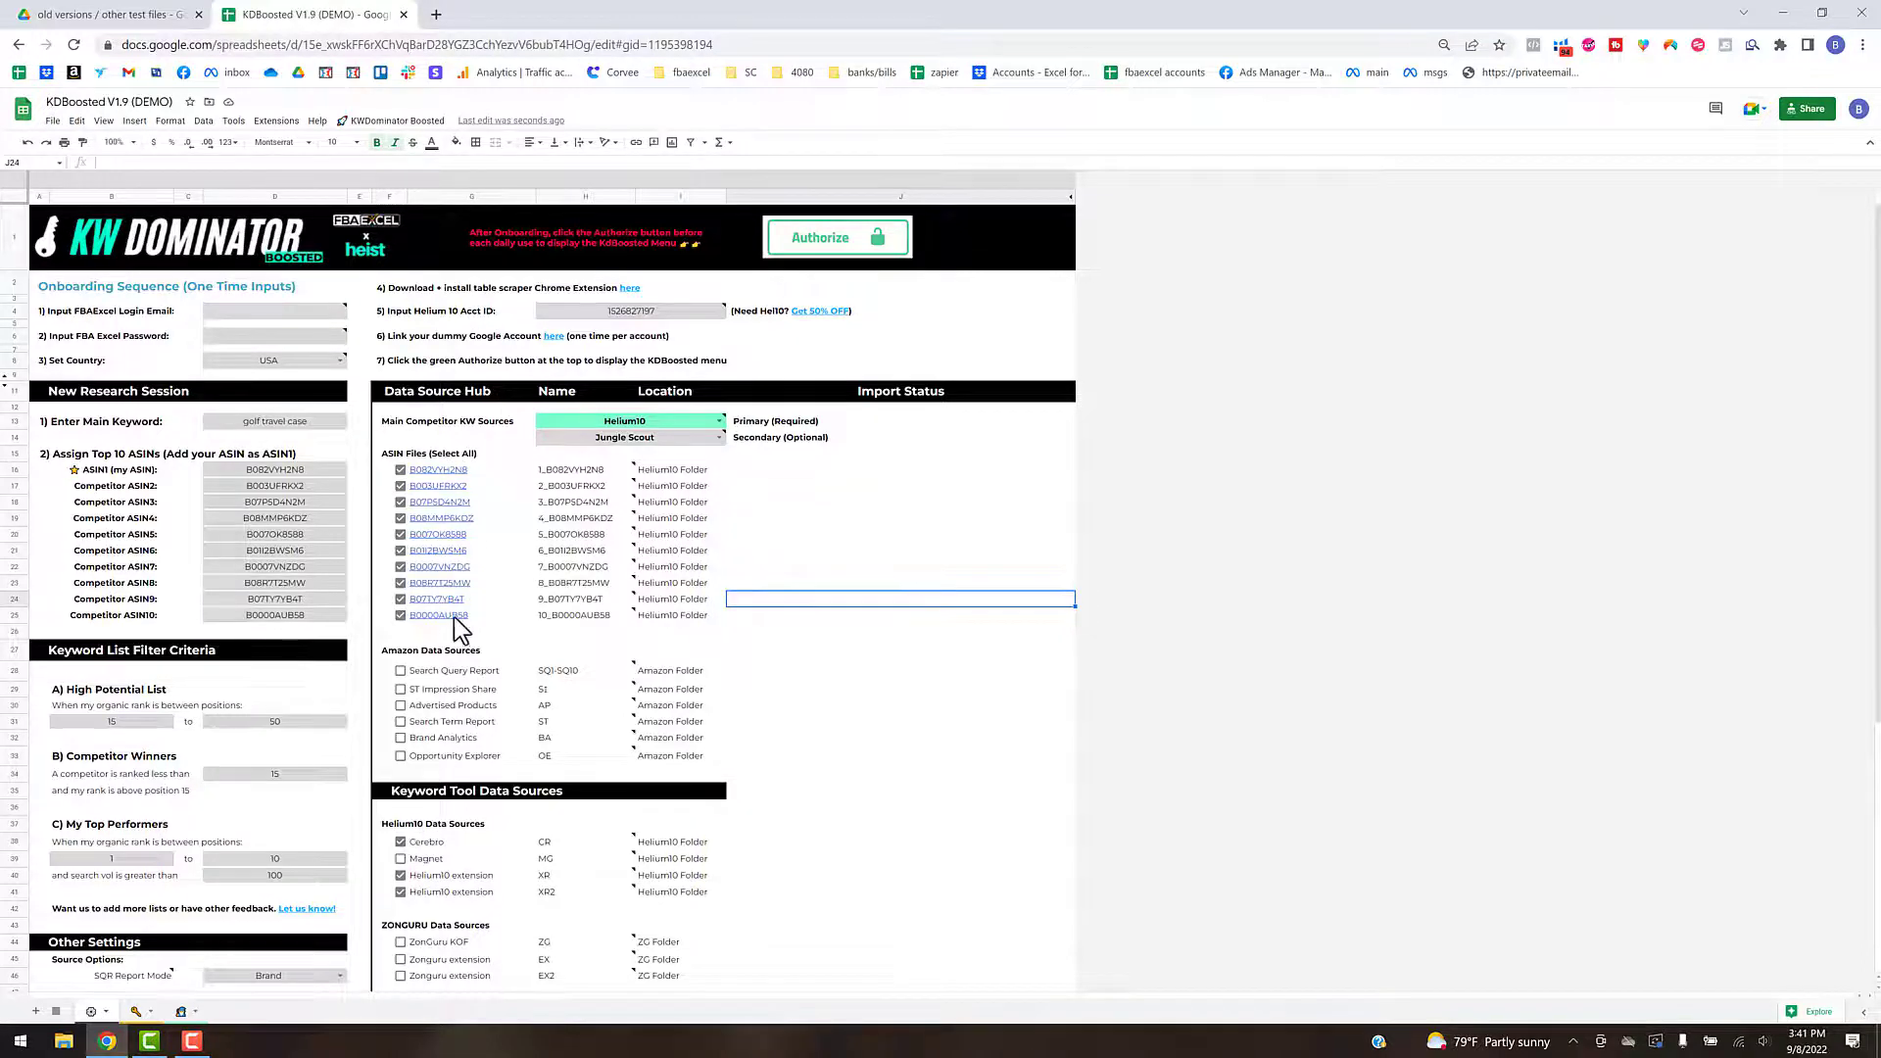
click(390, 120)
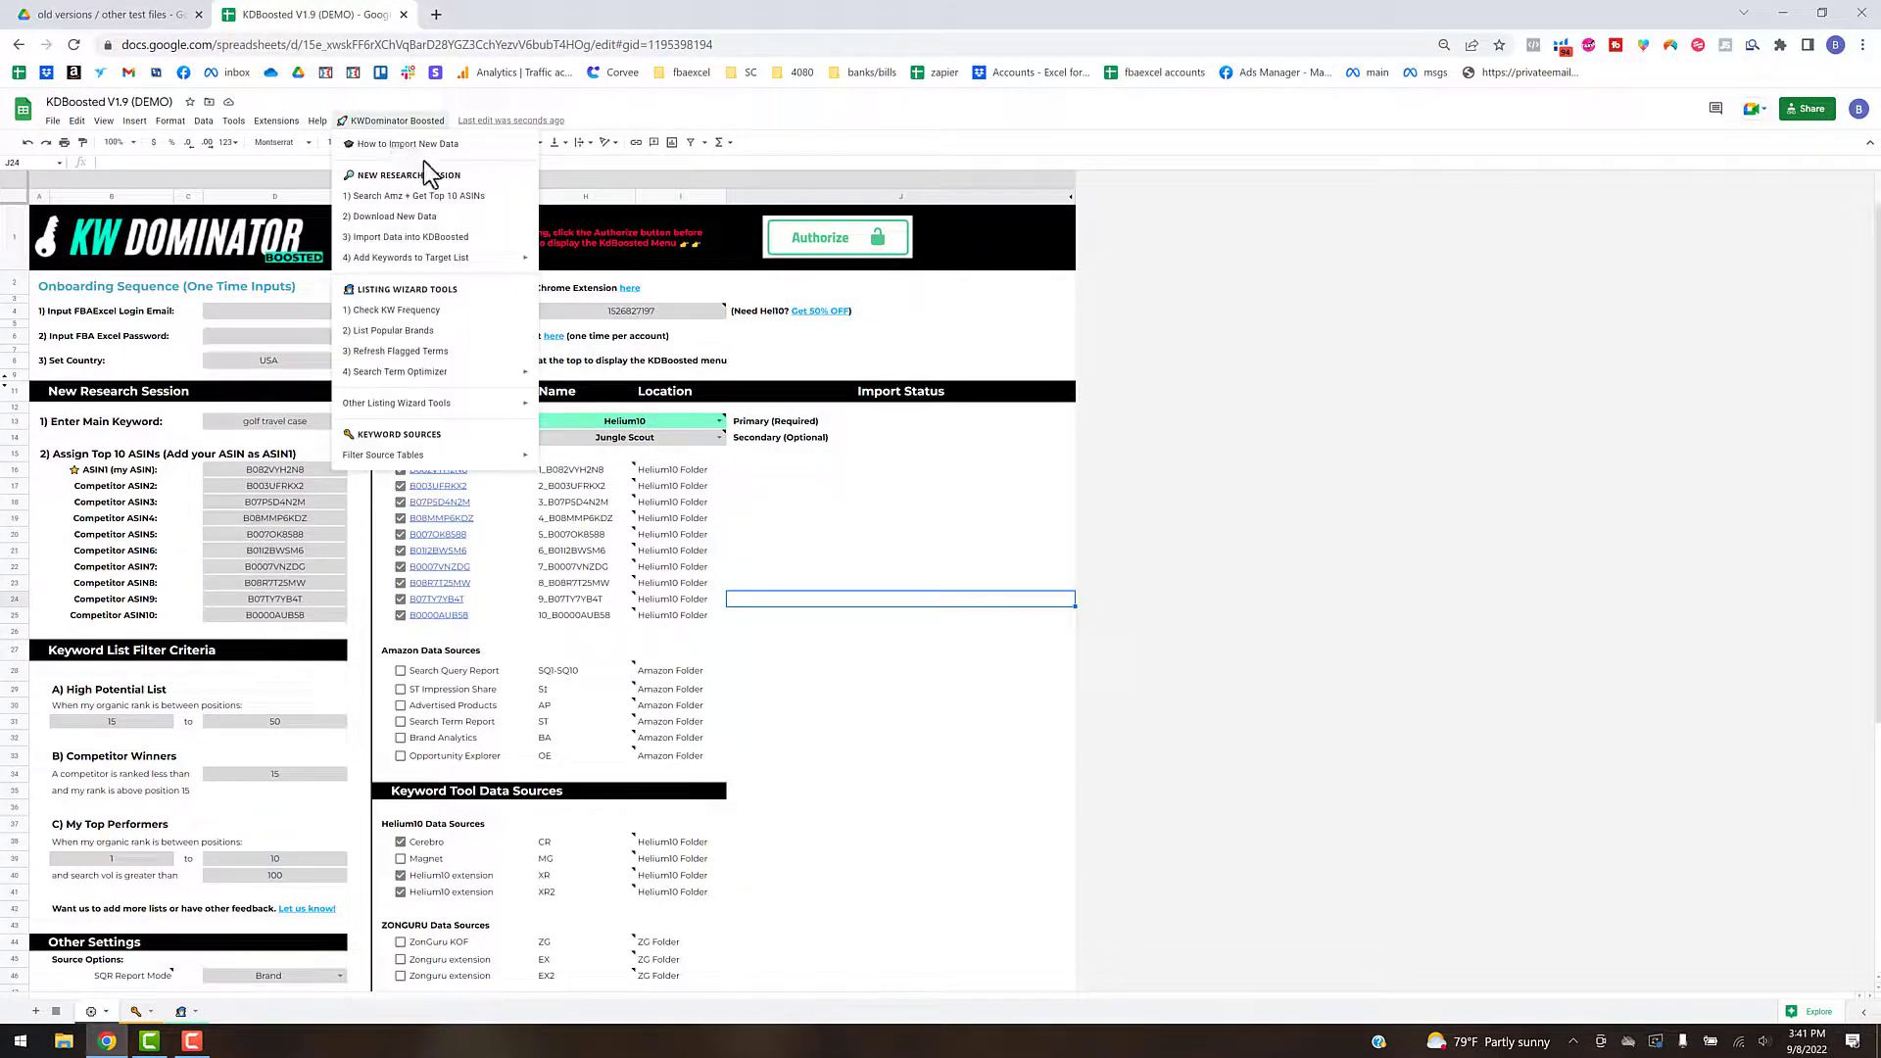
click(416, 240)
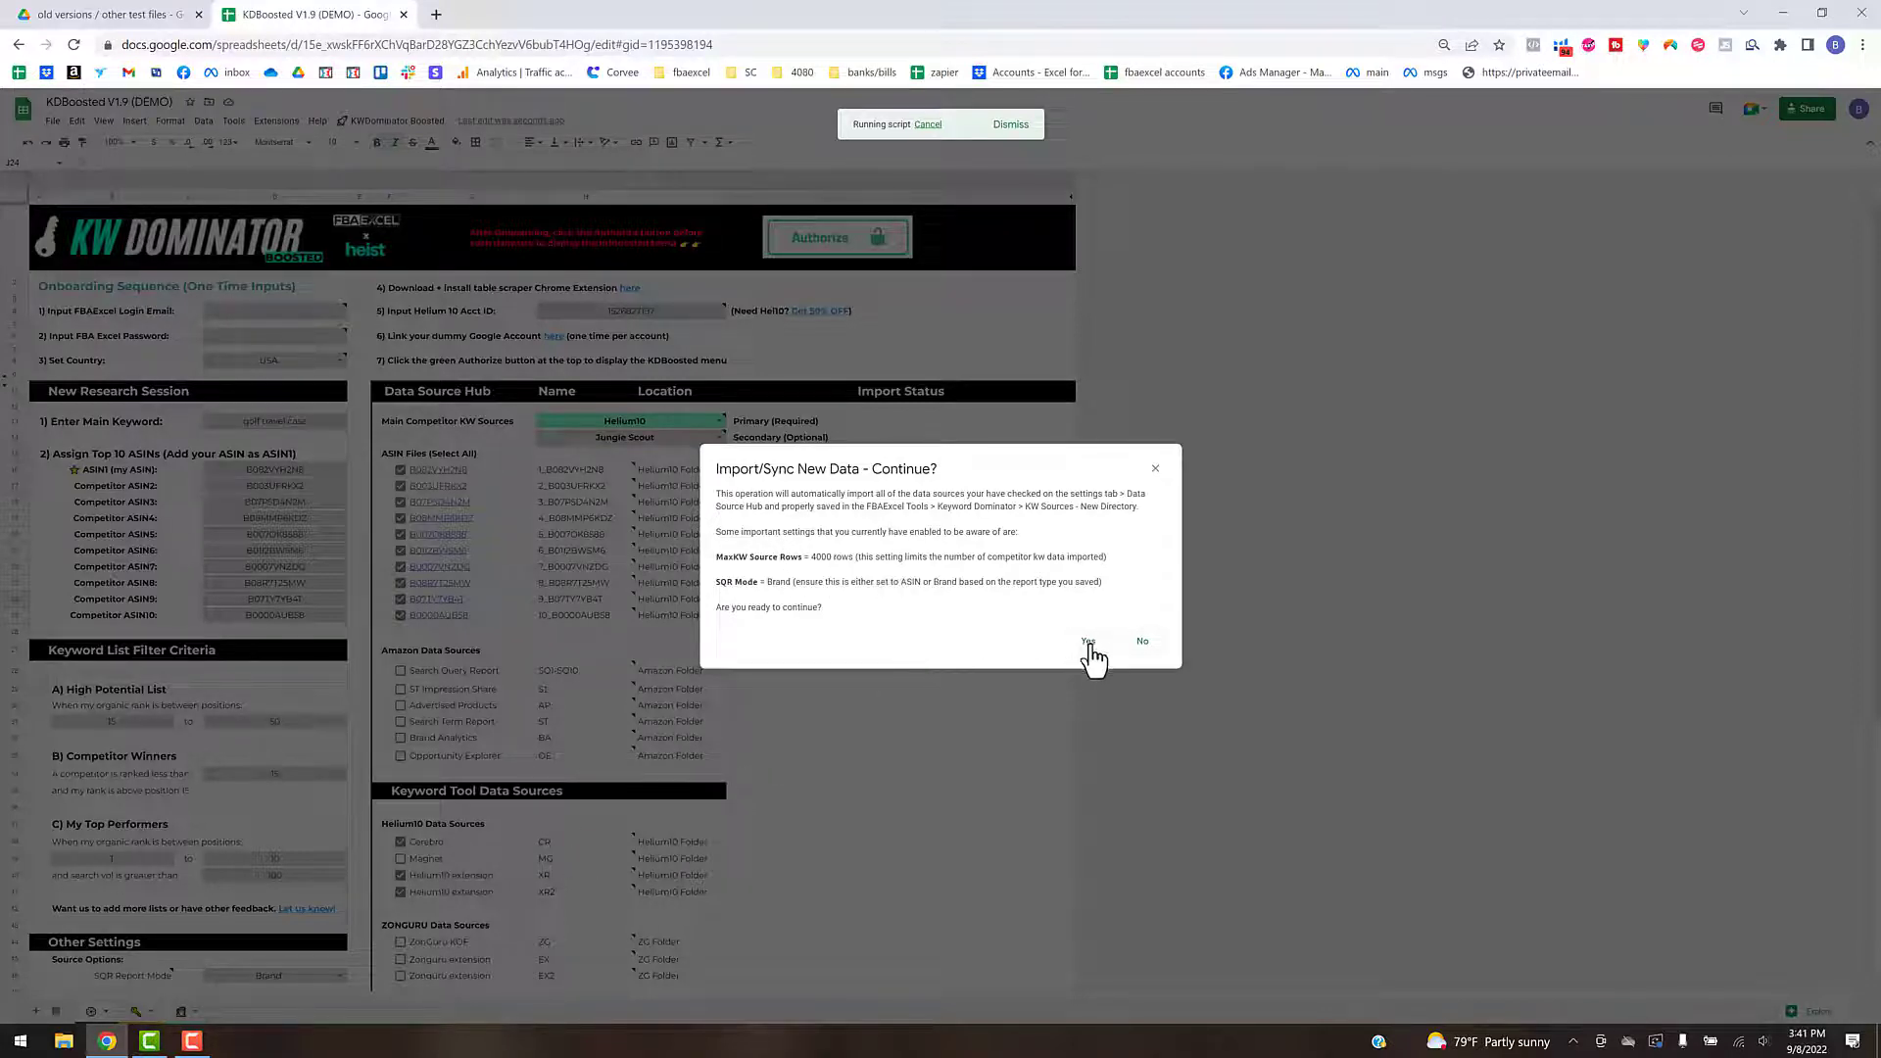
click(1140, 643)
- Check the Primary Source Row Max setting and import the selected data sources into KDBoosted
scroll(284, 763, down, 4)
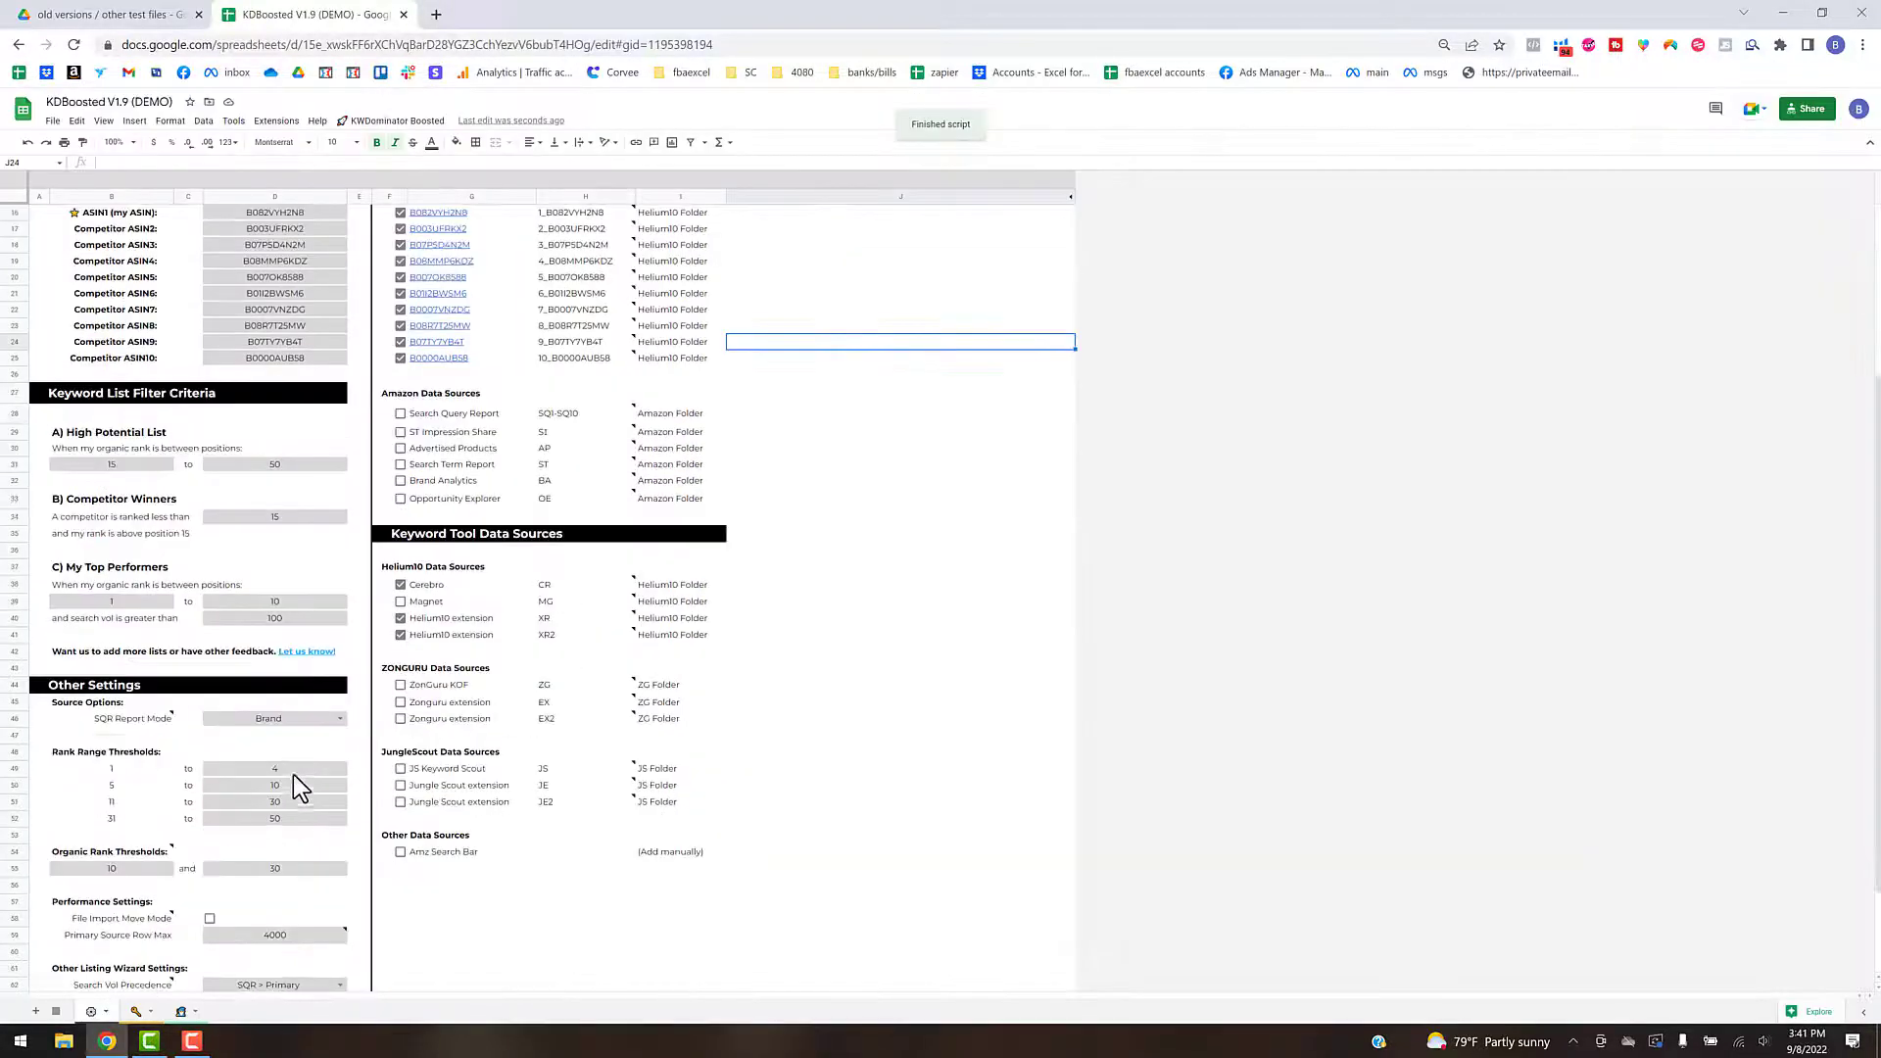
click(283, 810)
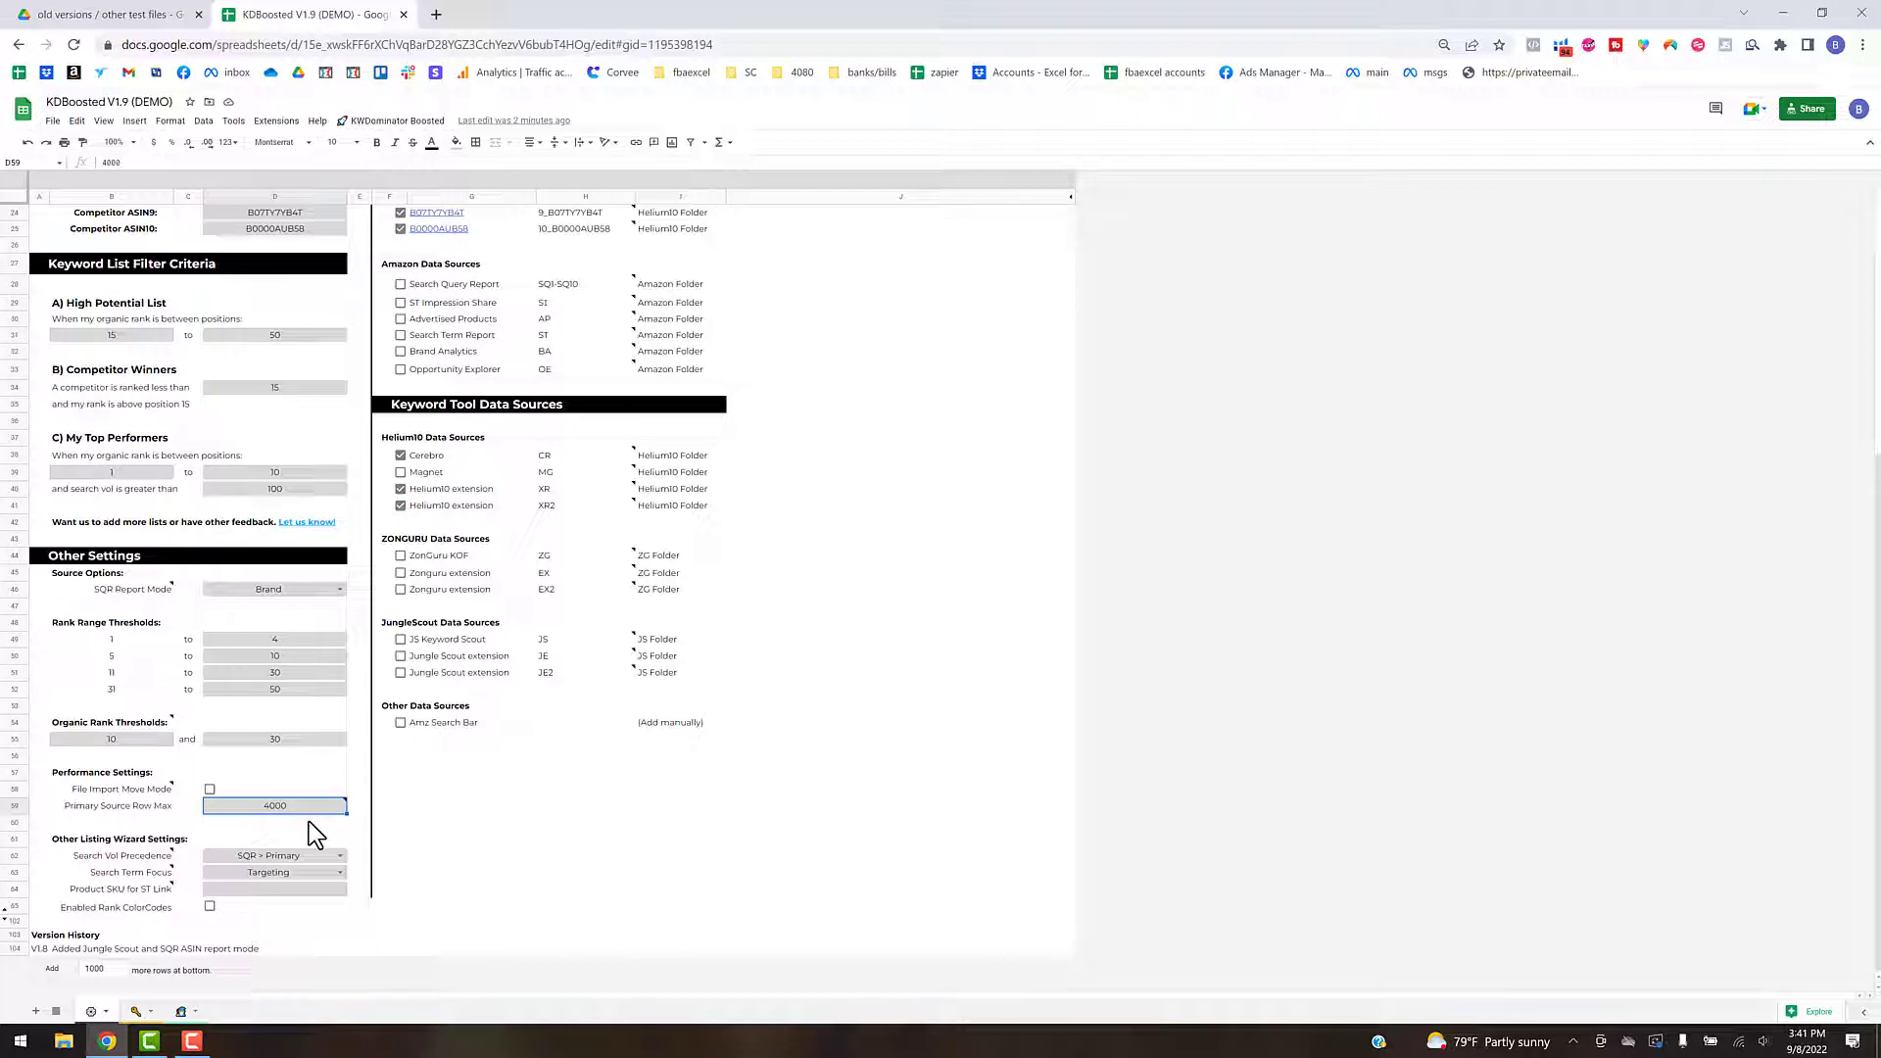
mouse_move(274, 813)
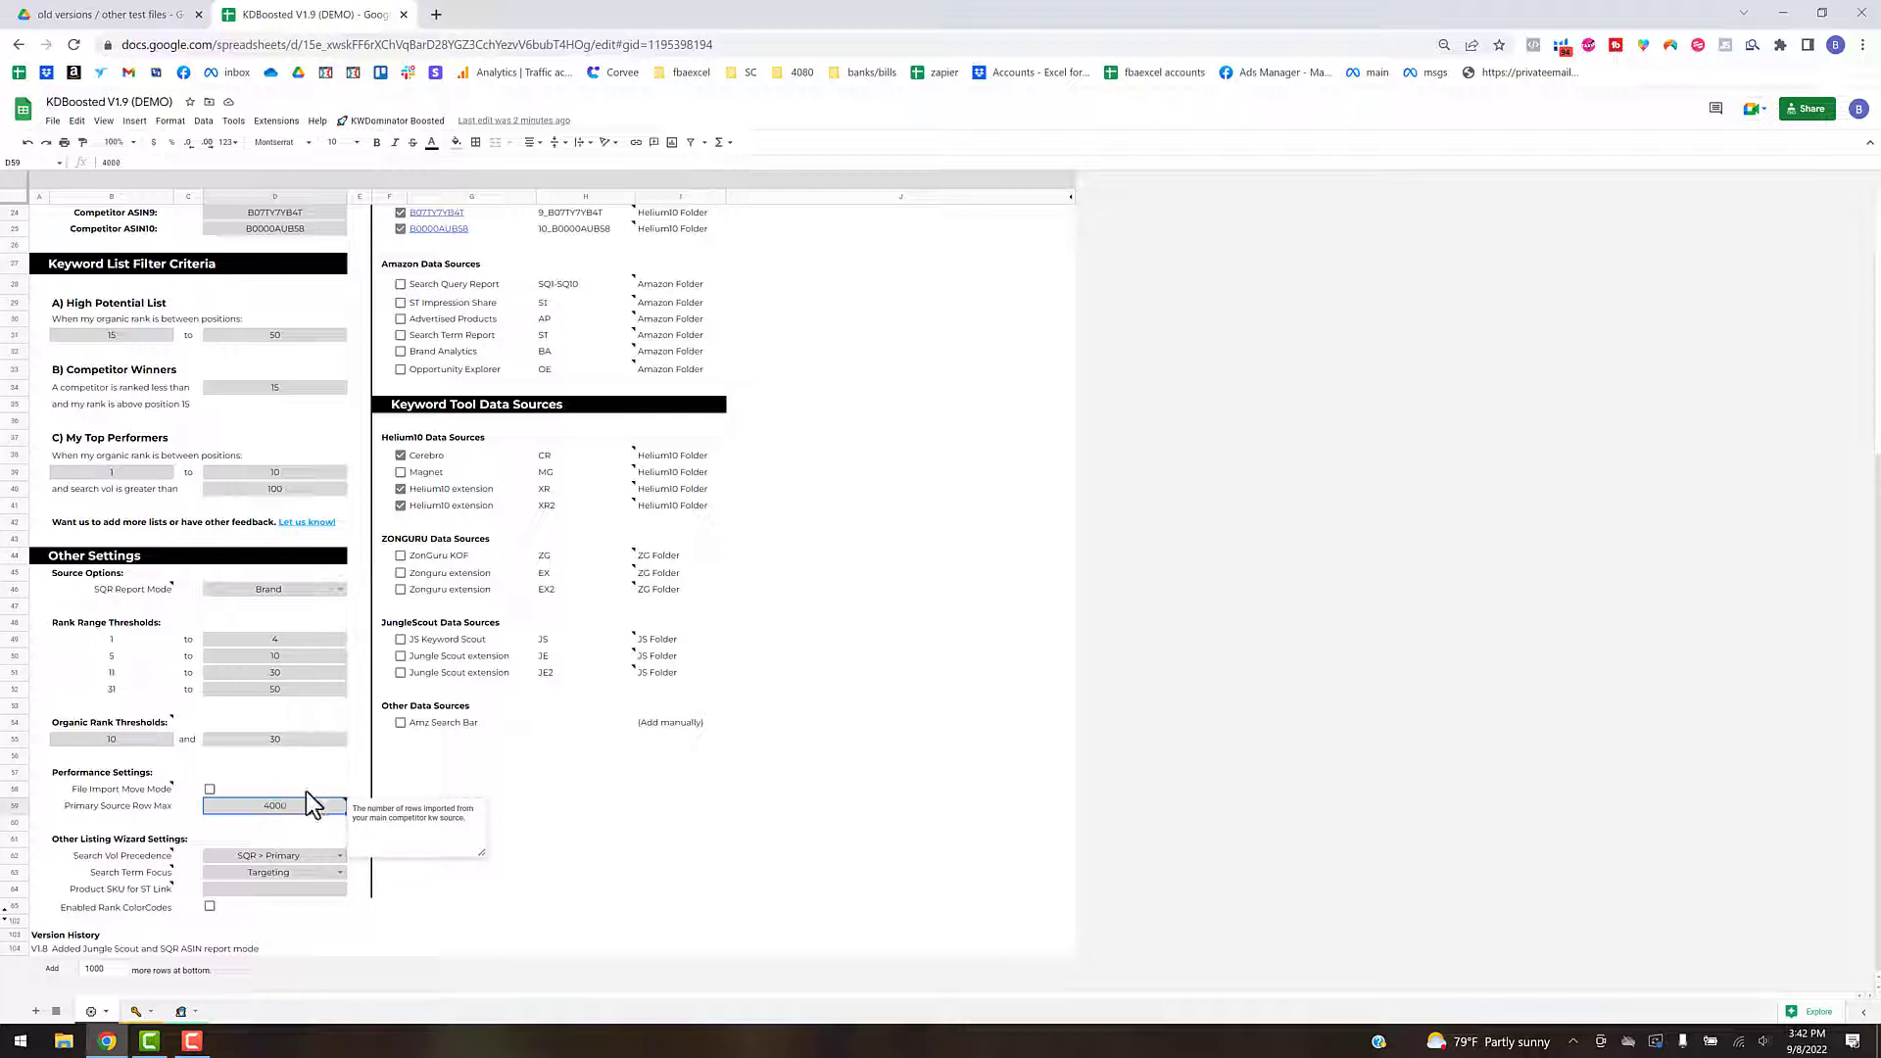
scroll(457, 755, up, 2)
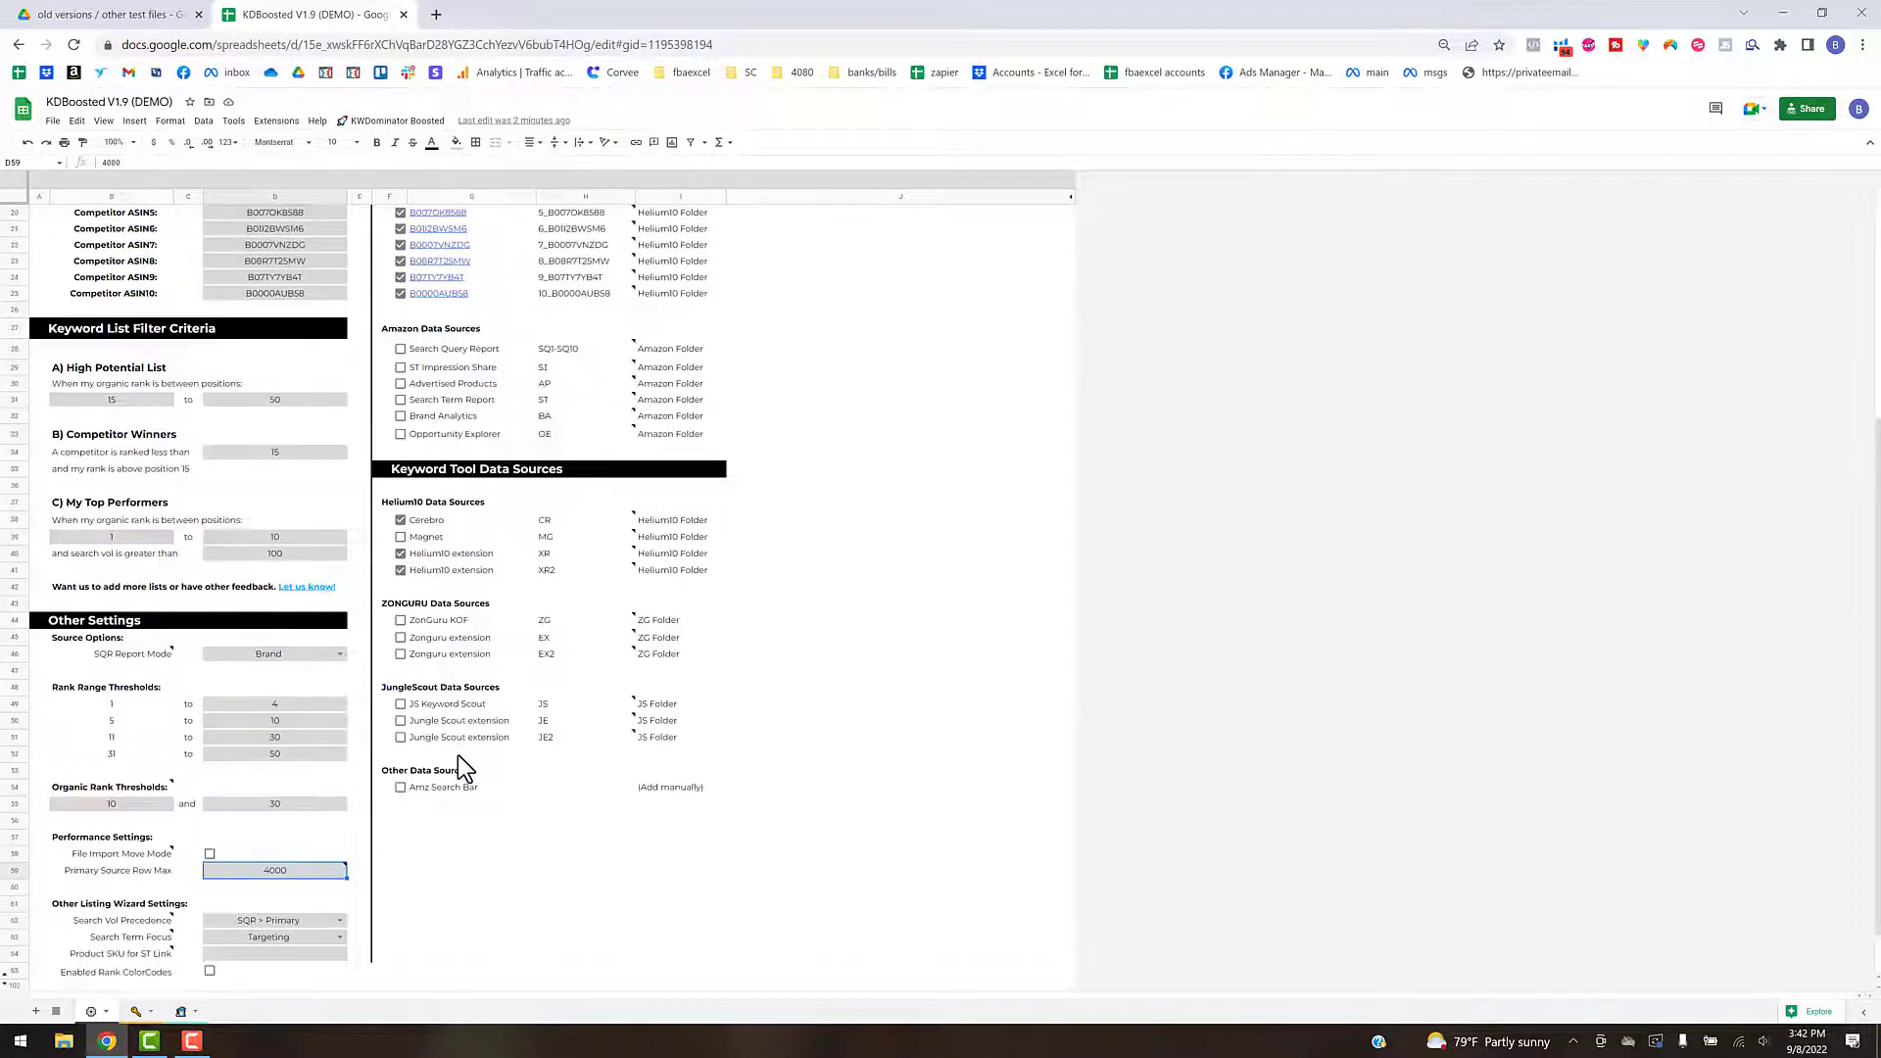
scroll(503, 722, up, 3)
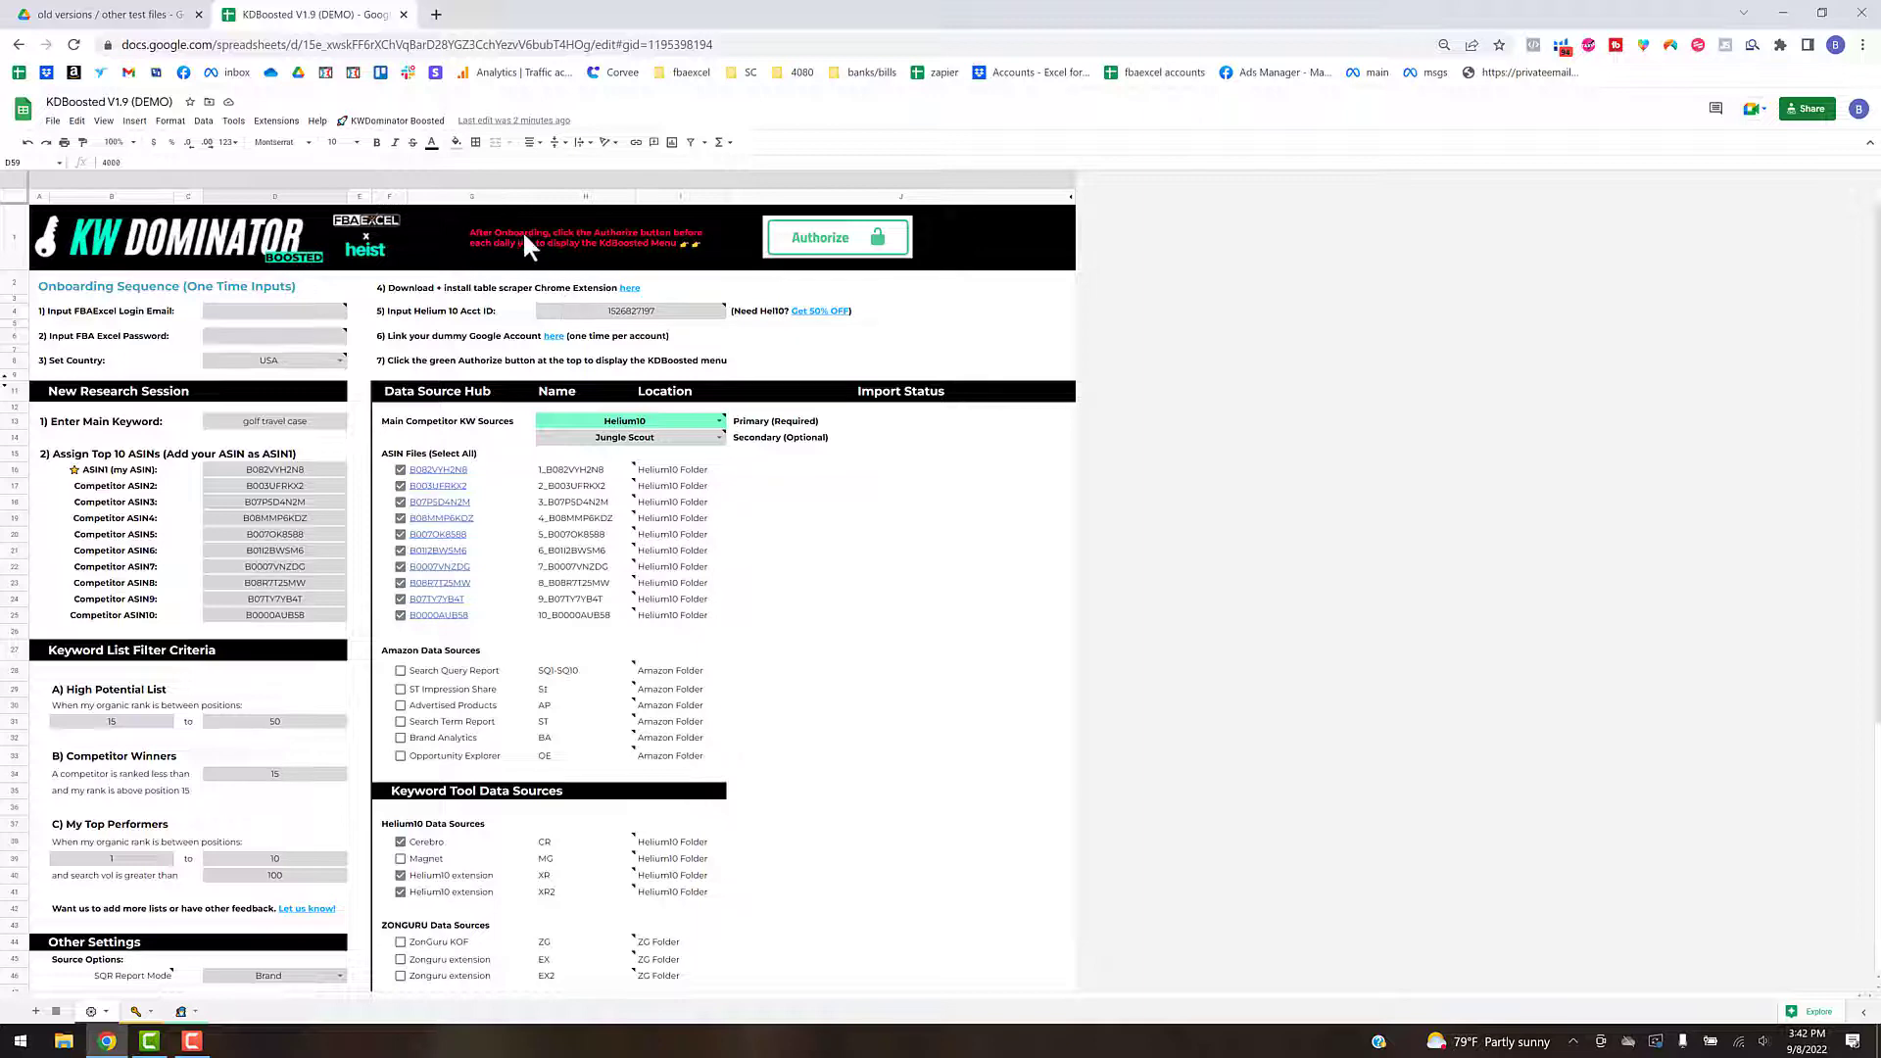
click(392, 120)
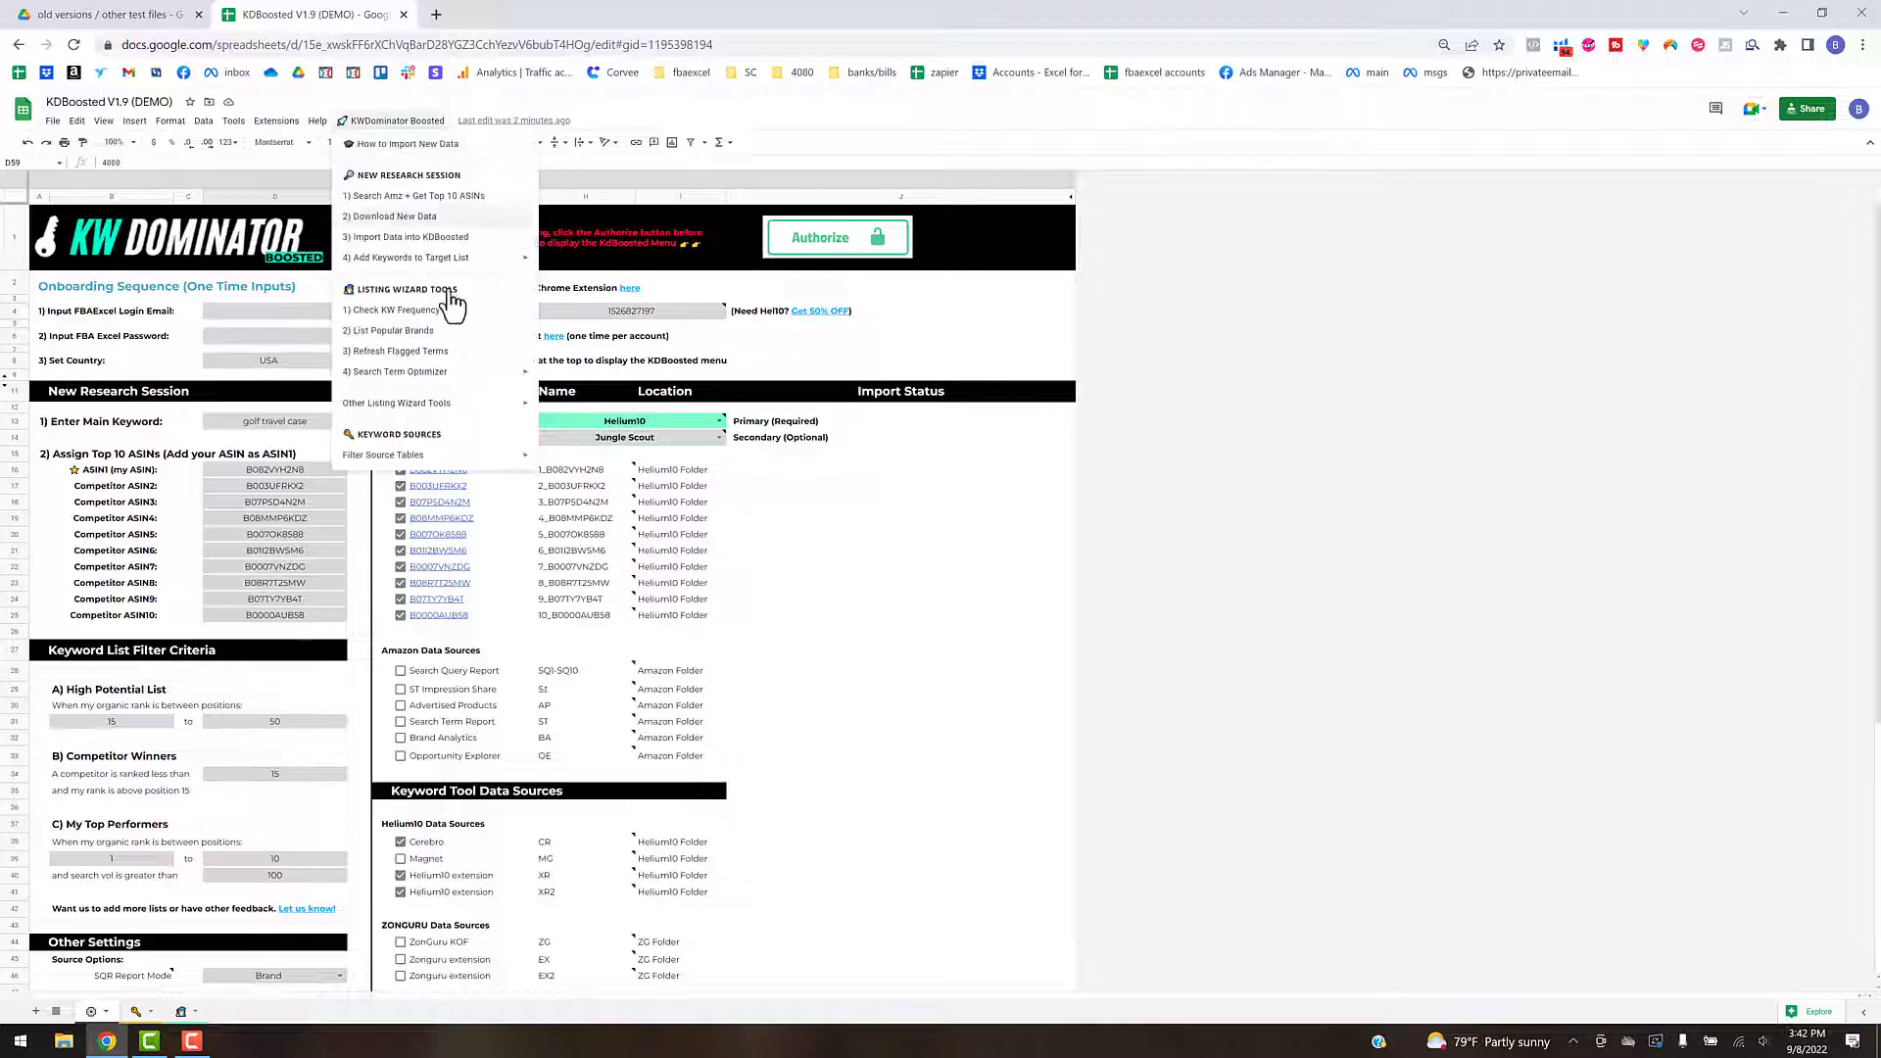
click(446, 238)
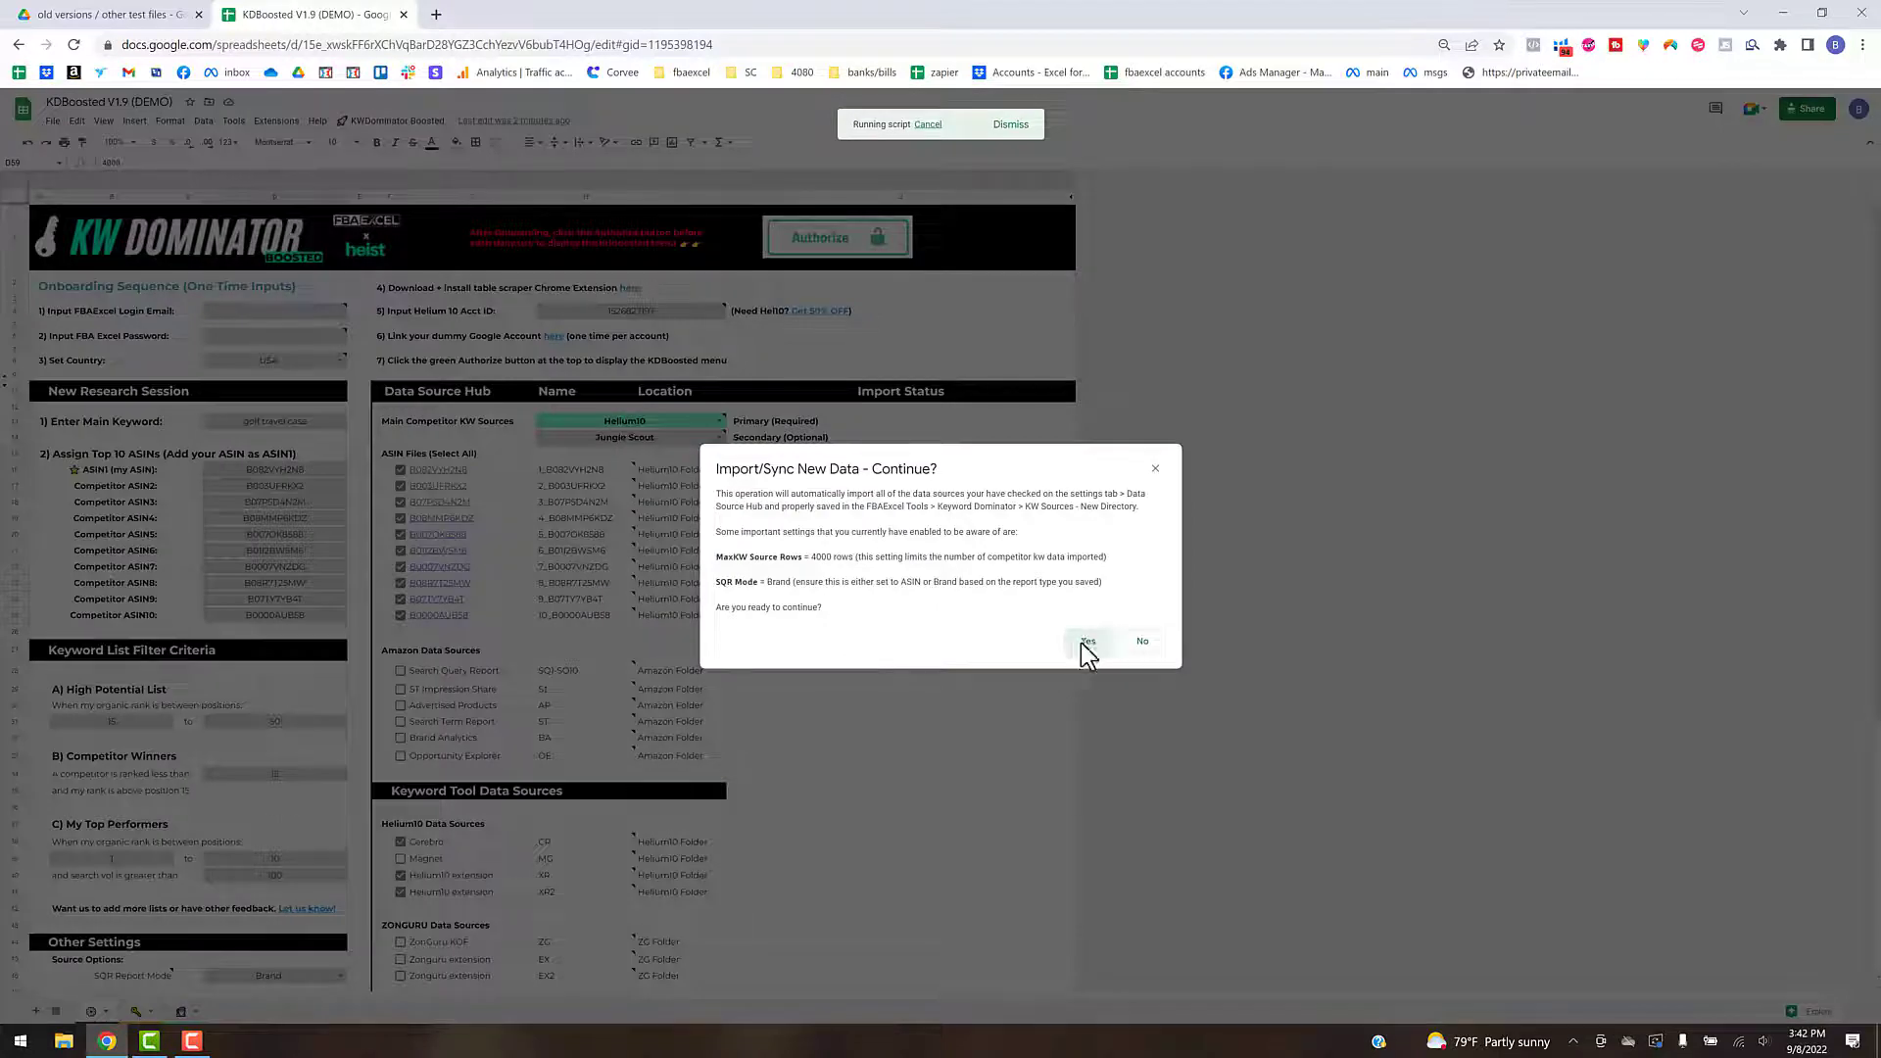
click(1087, 642)
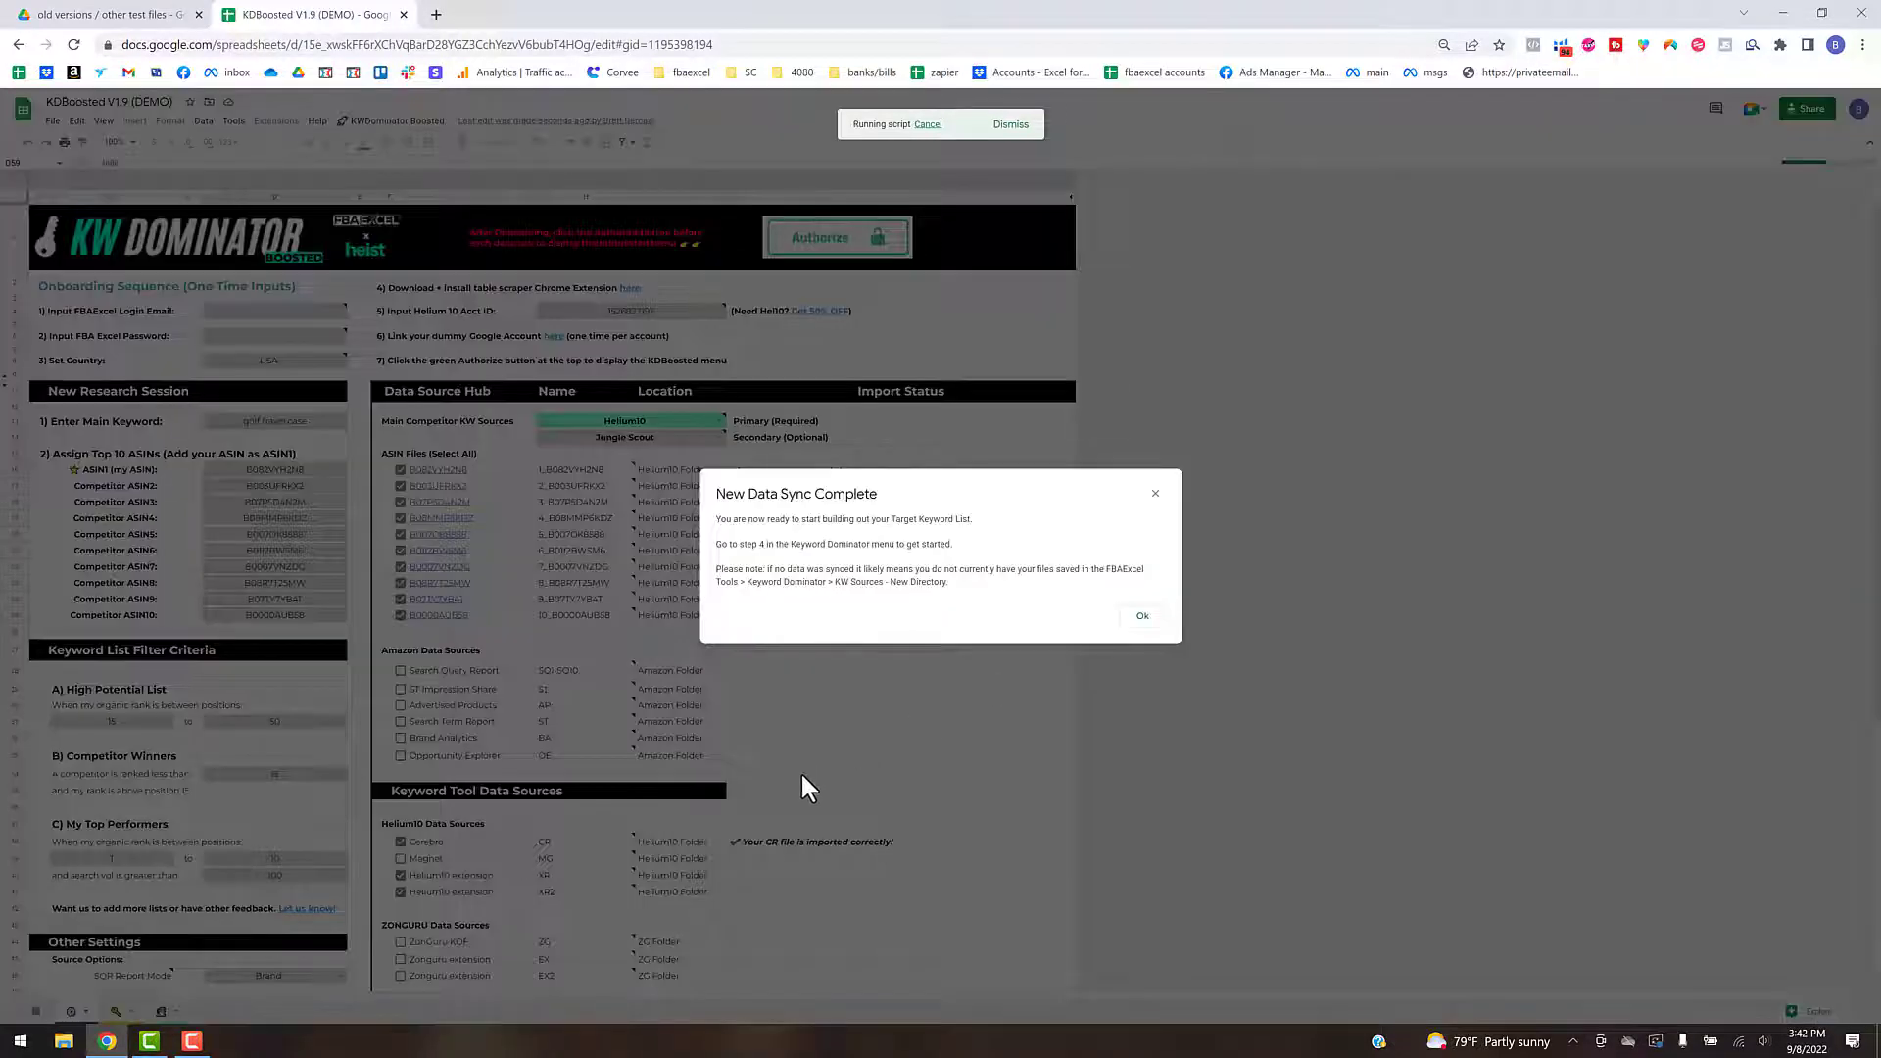
click(1137, 613)
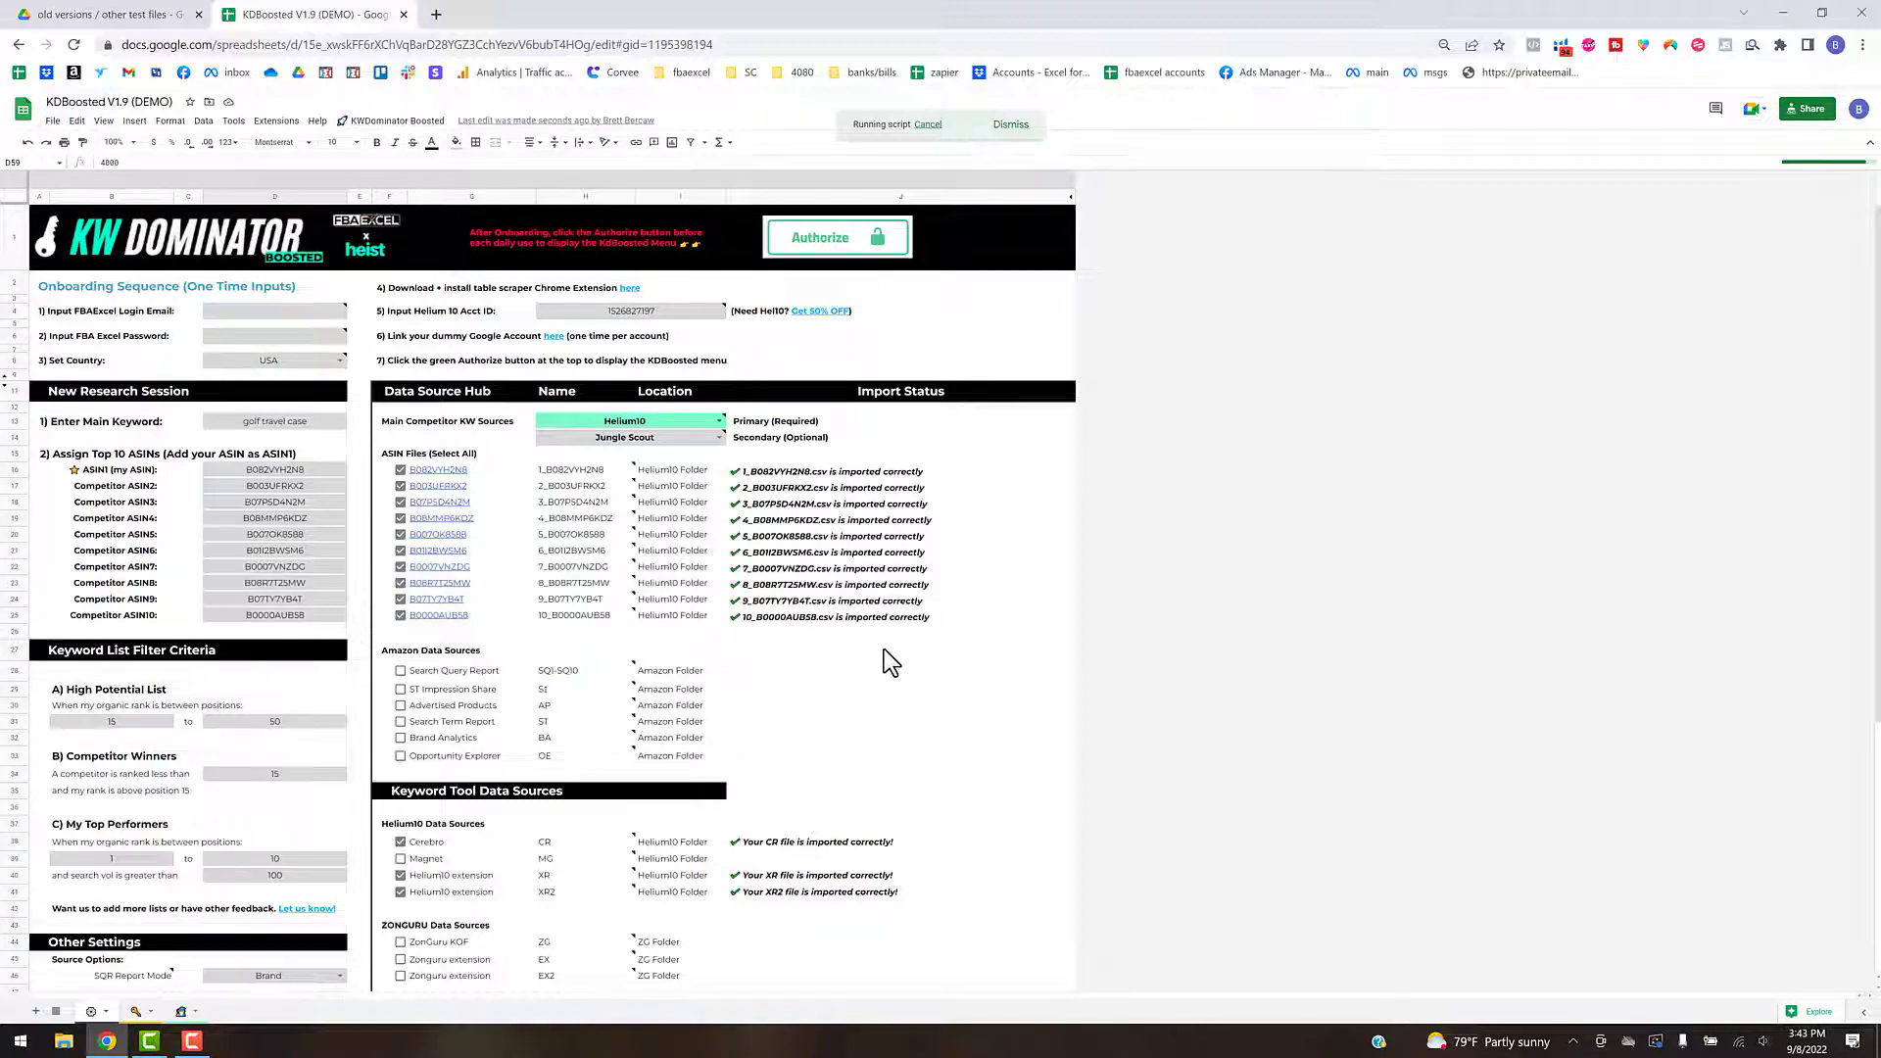
- Review the import status, and examine the Score Thresh and Score Min settings of the Cerebro table on the keyword sources sheet
scroll(884, 649, down, 4)
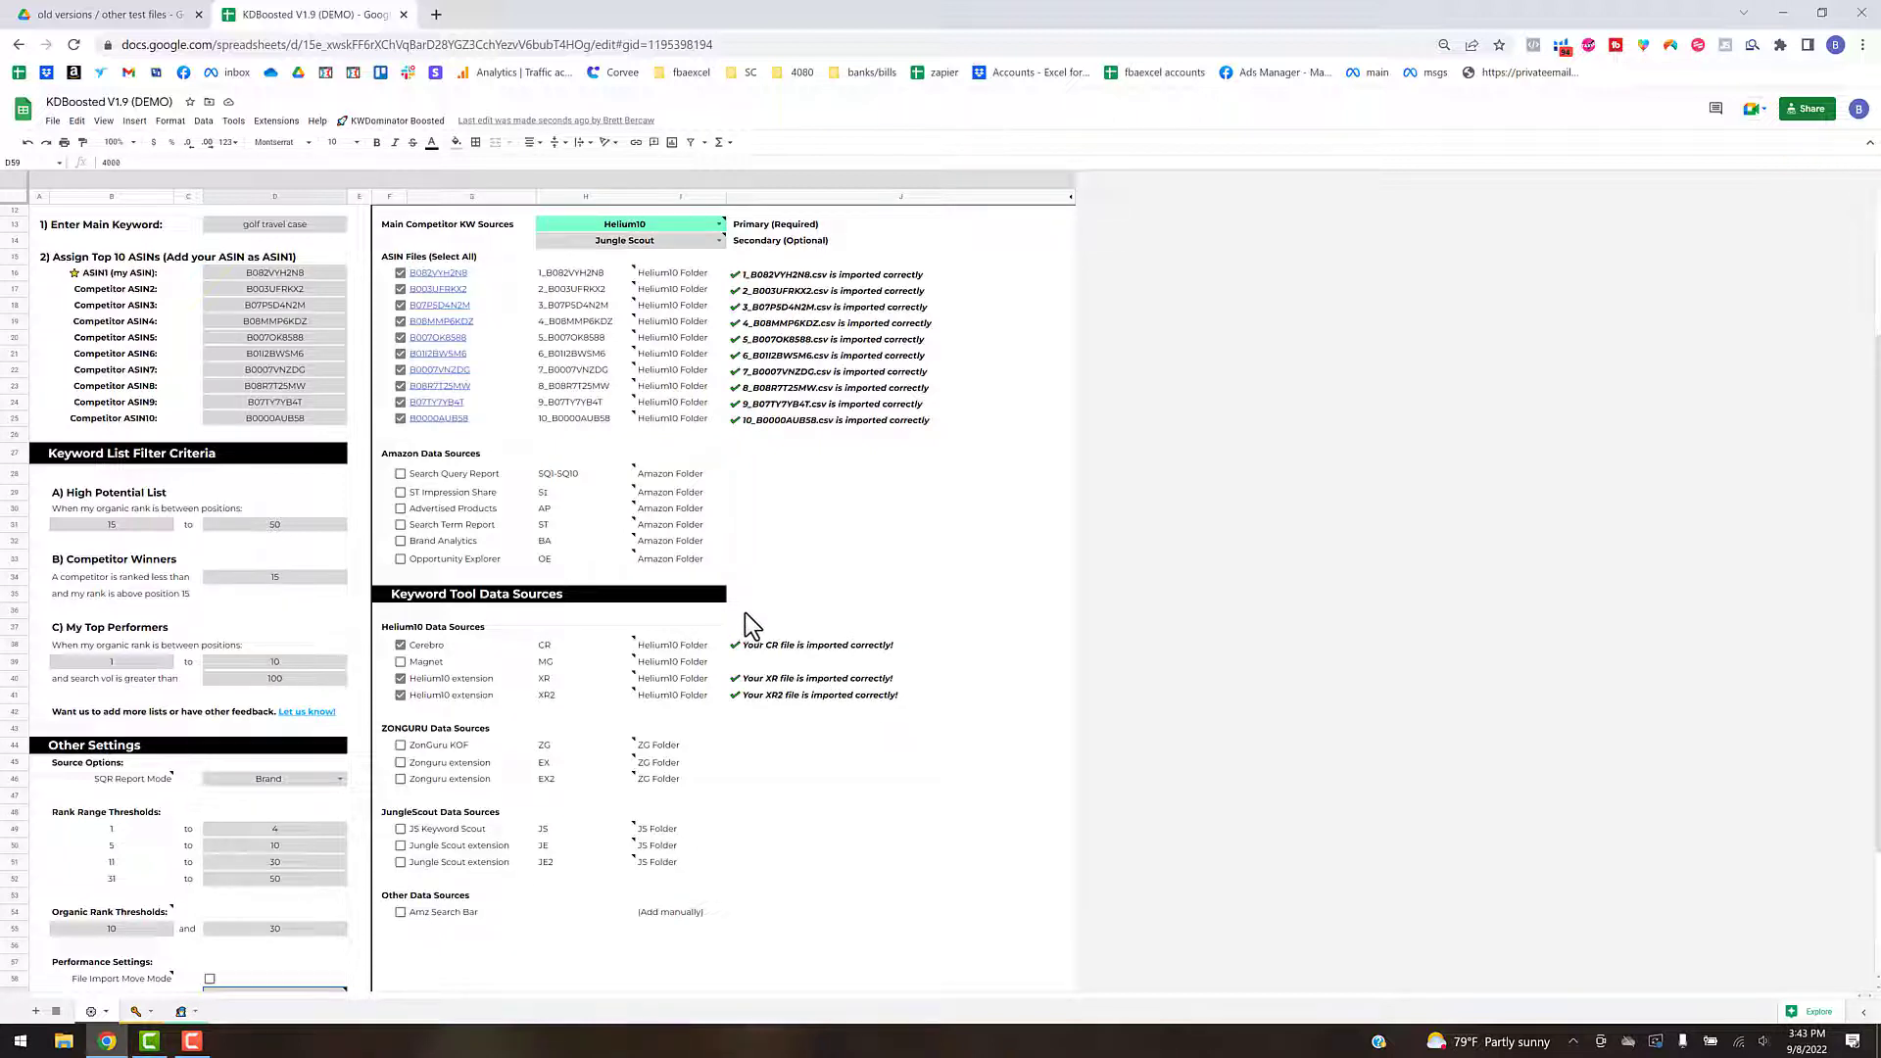
click(137, 1014)
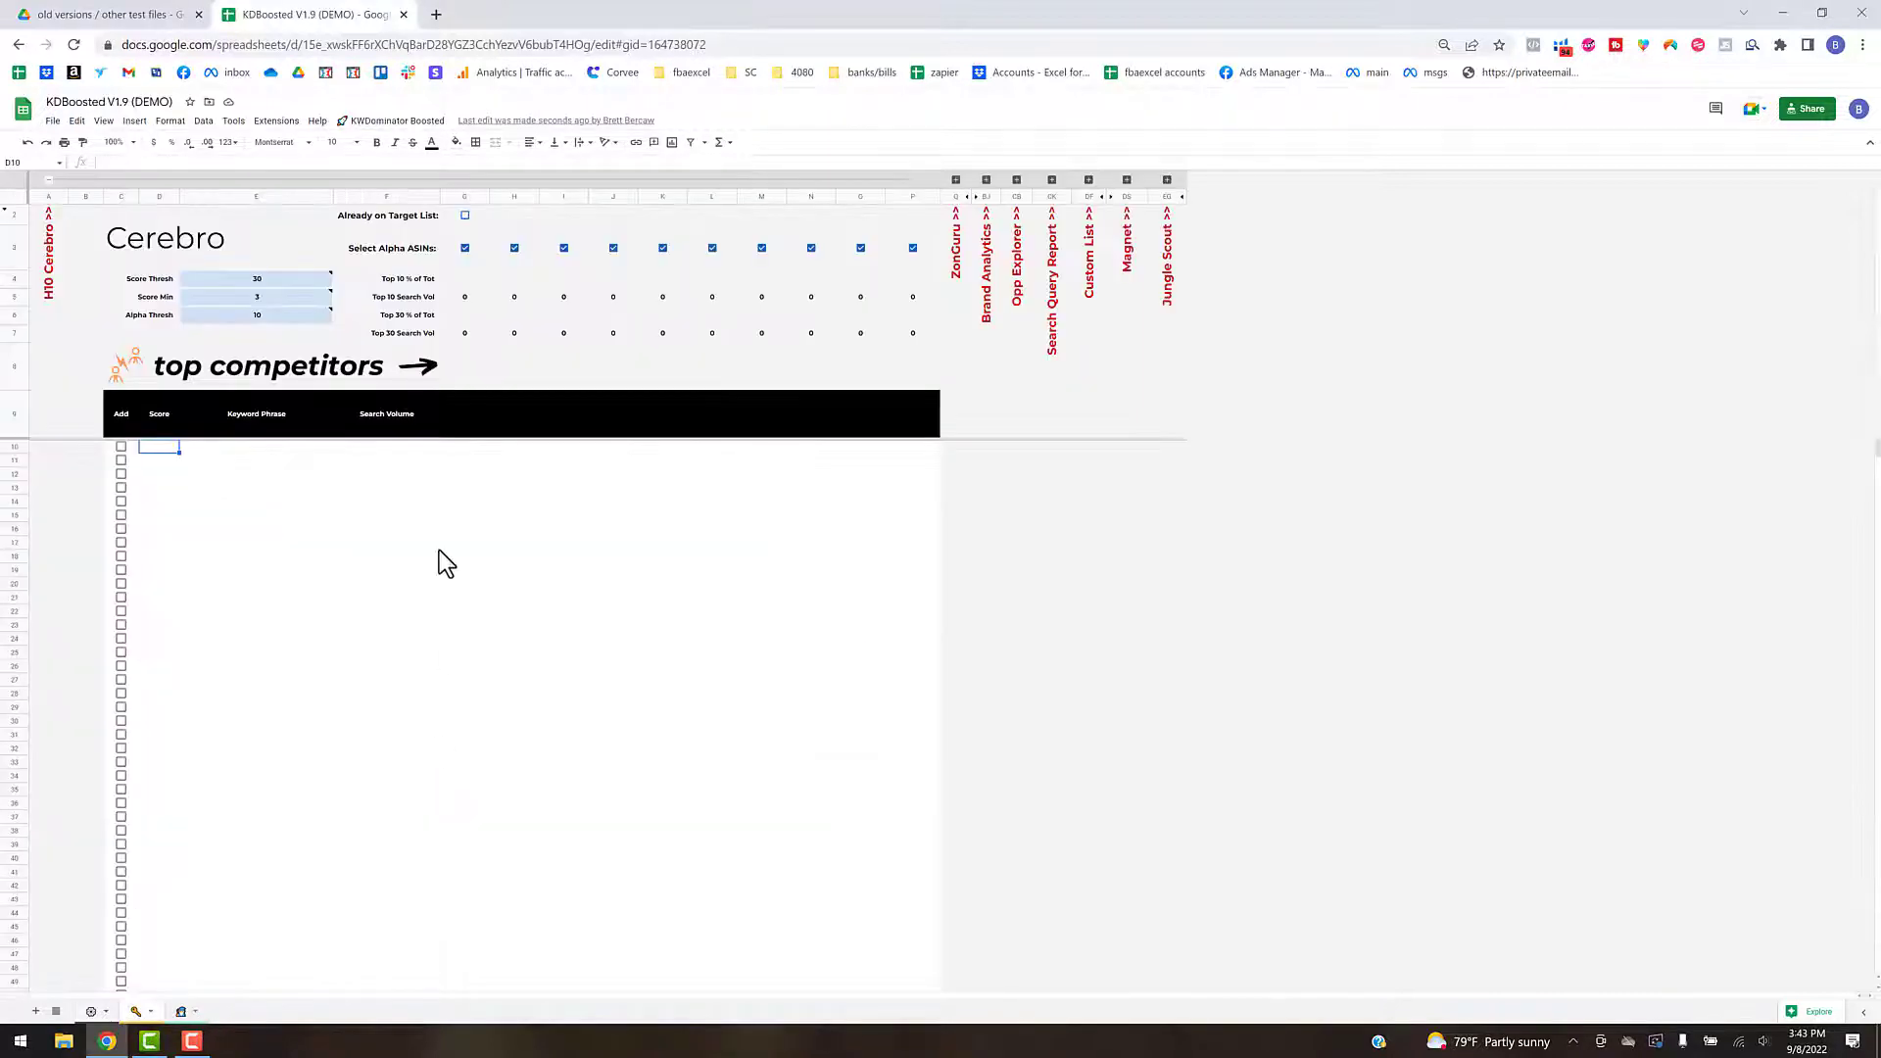
click(49, 180)
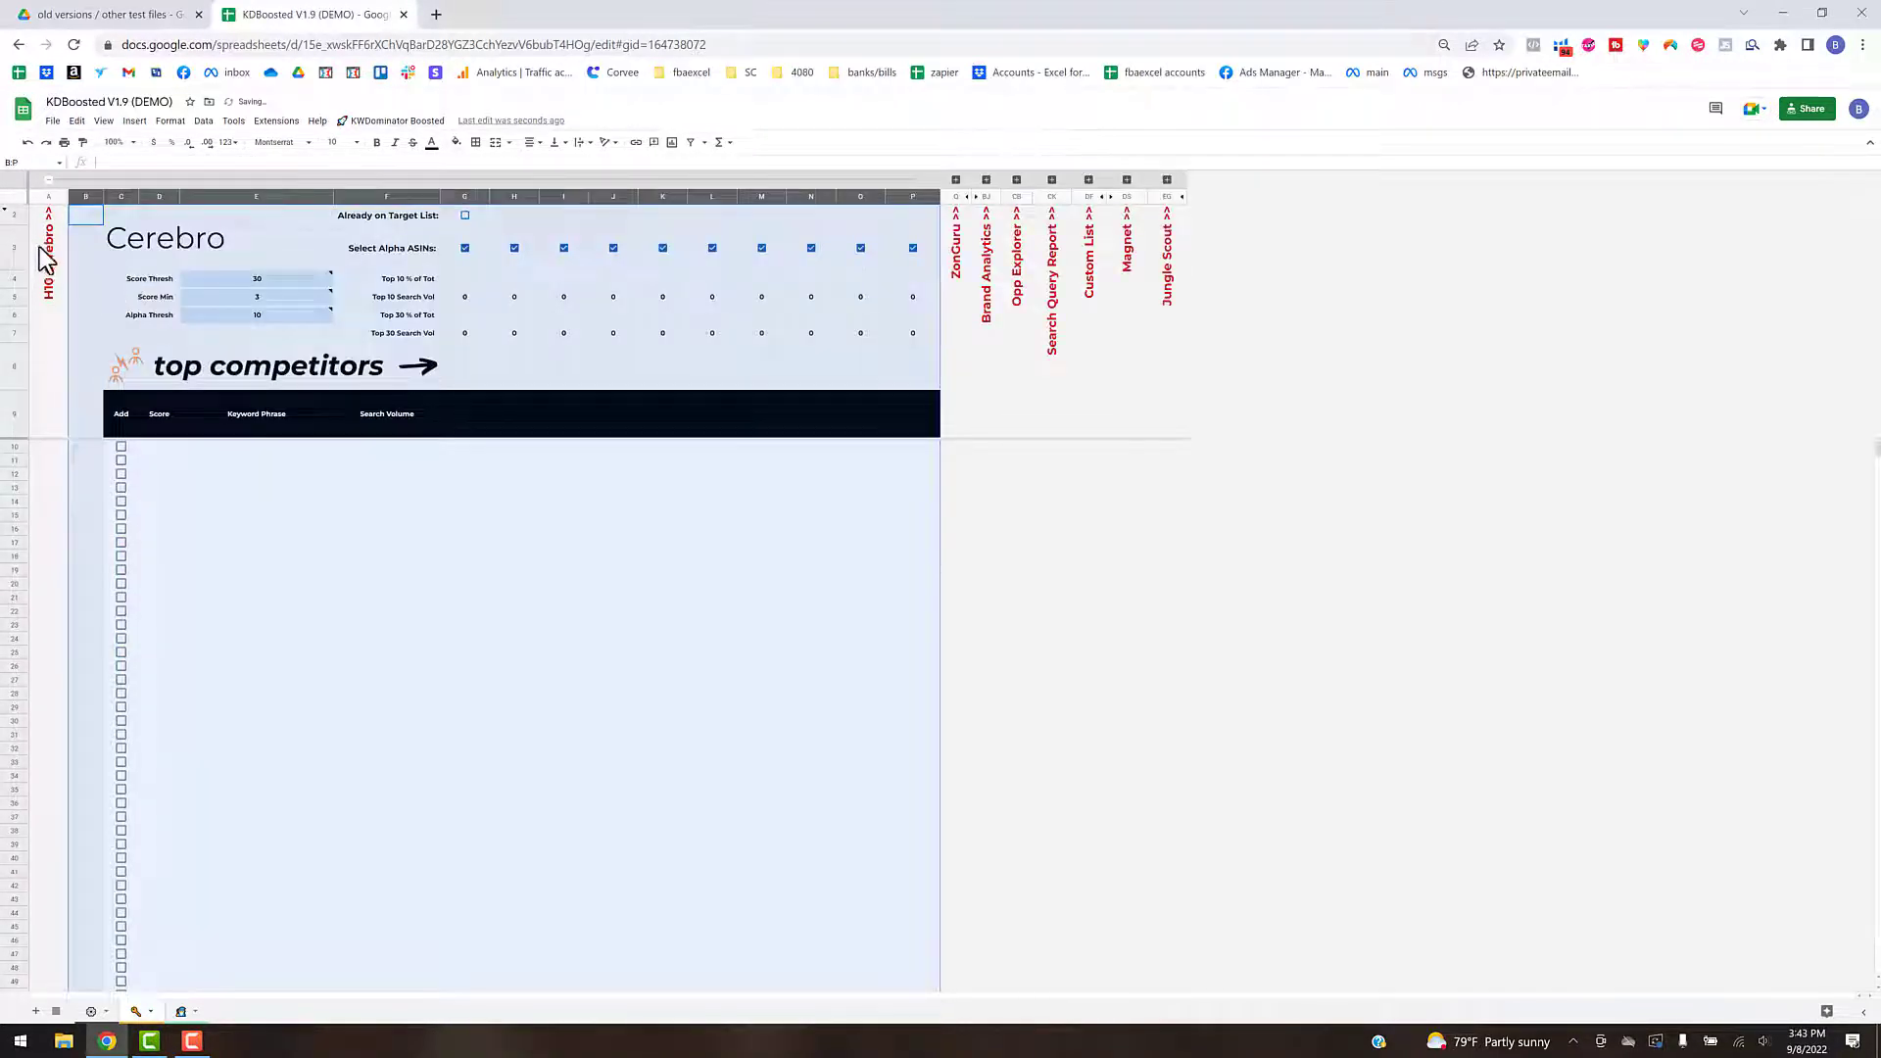
click(310, 458)
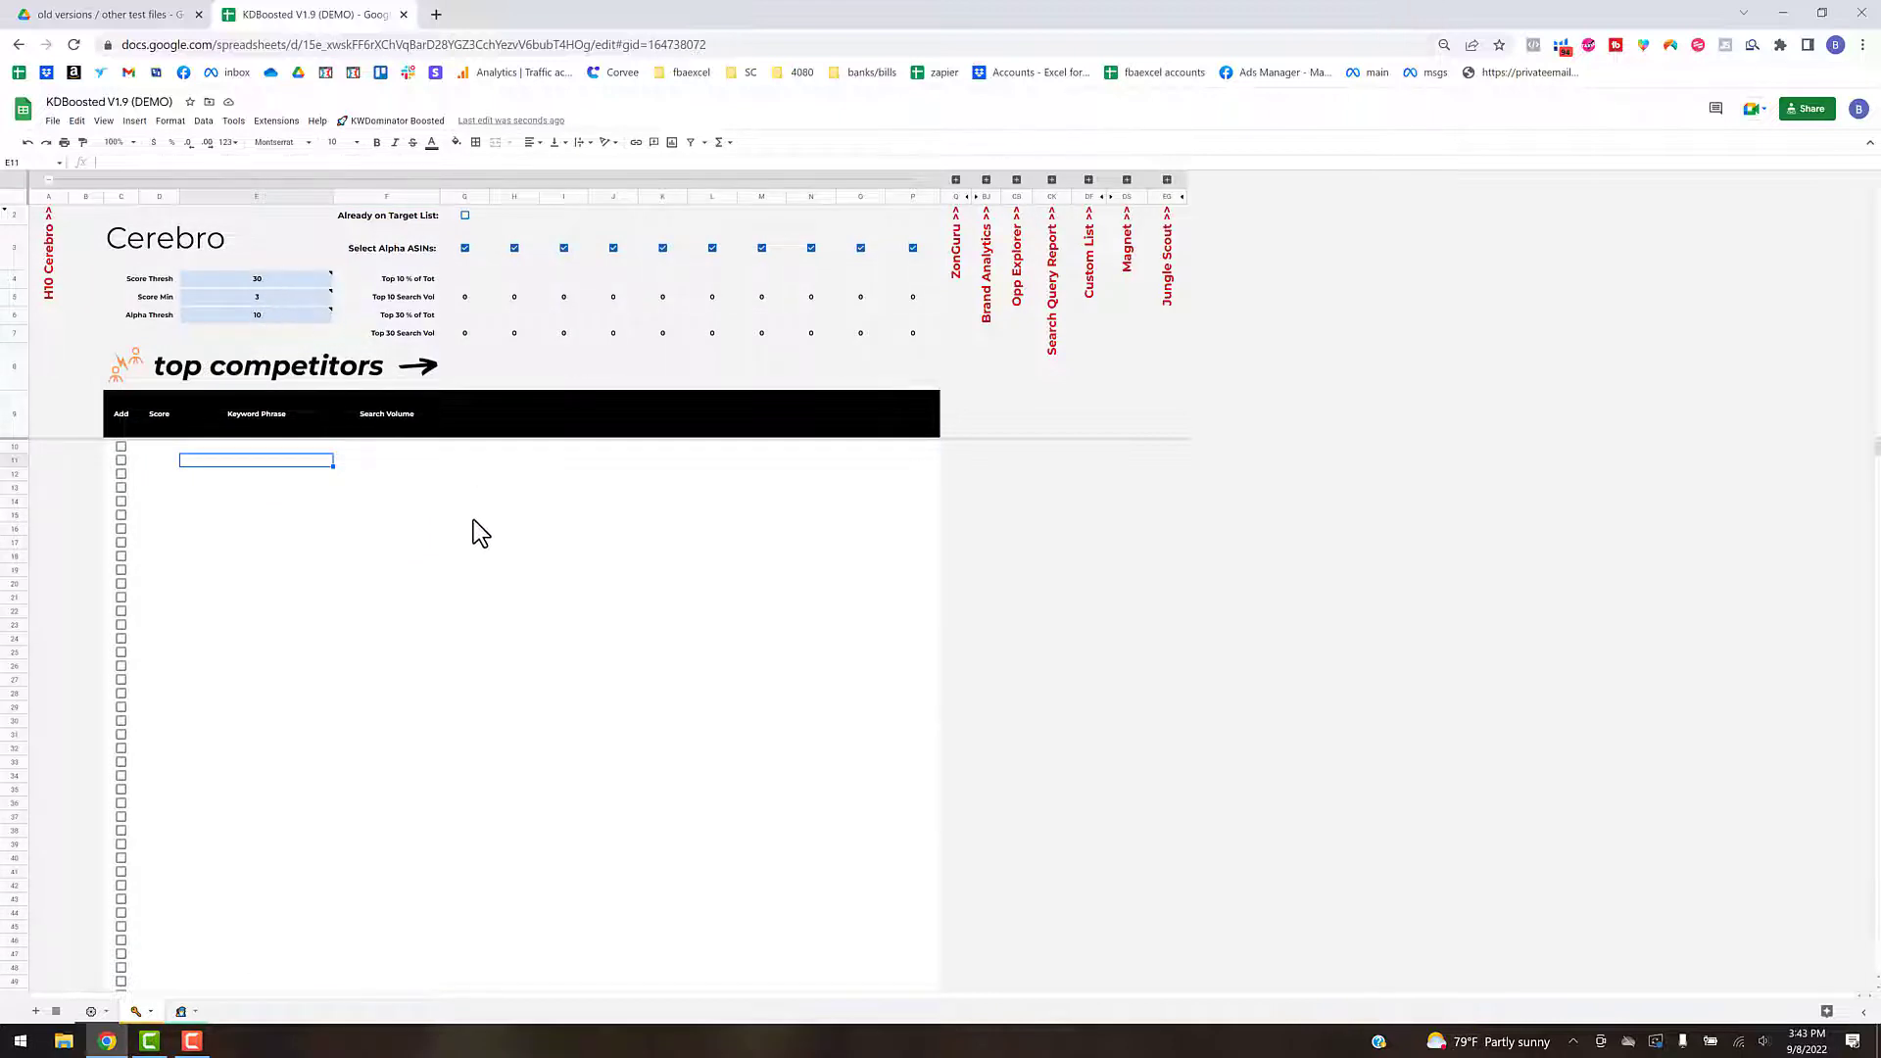
mouse_move(262, 296)
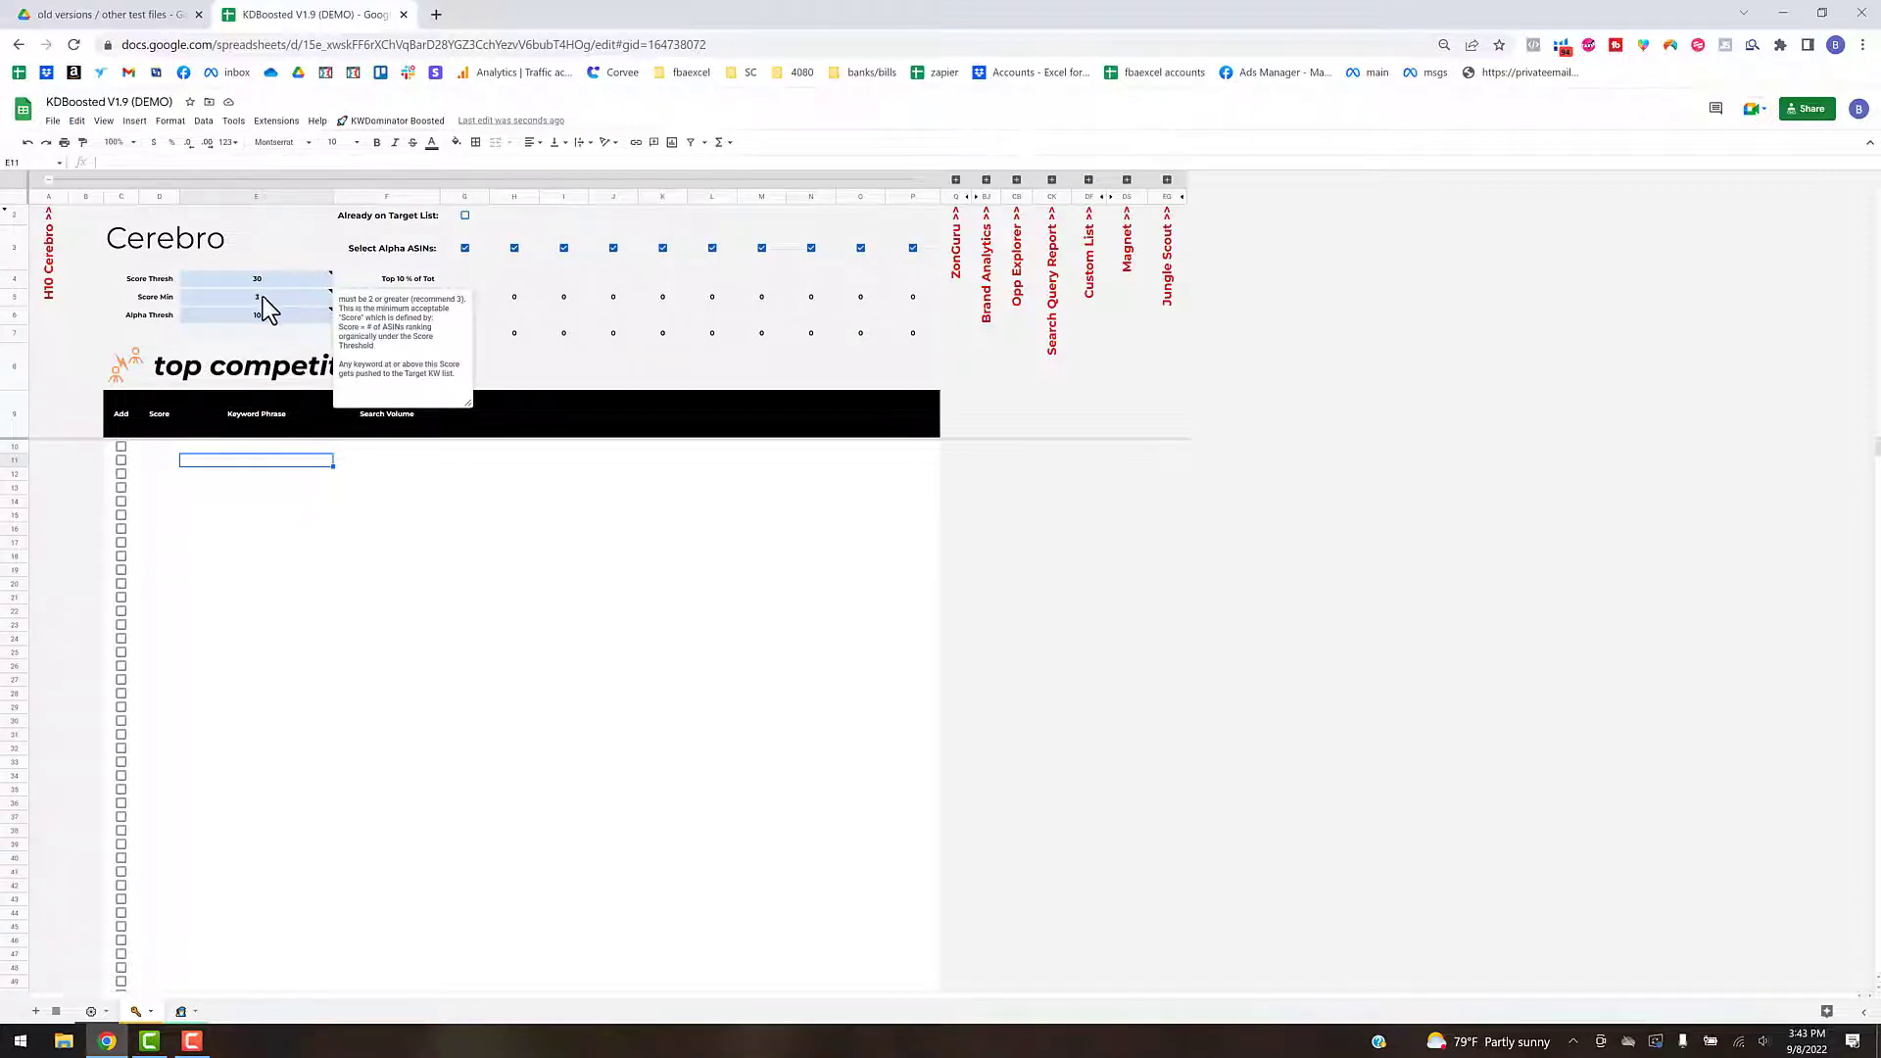
click(324, 298)
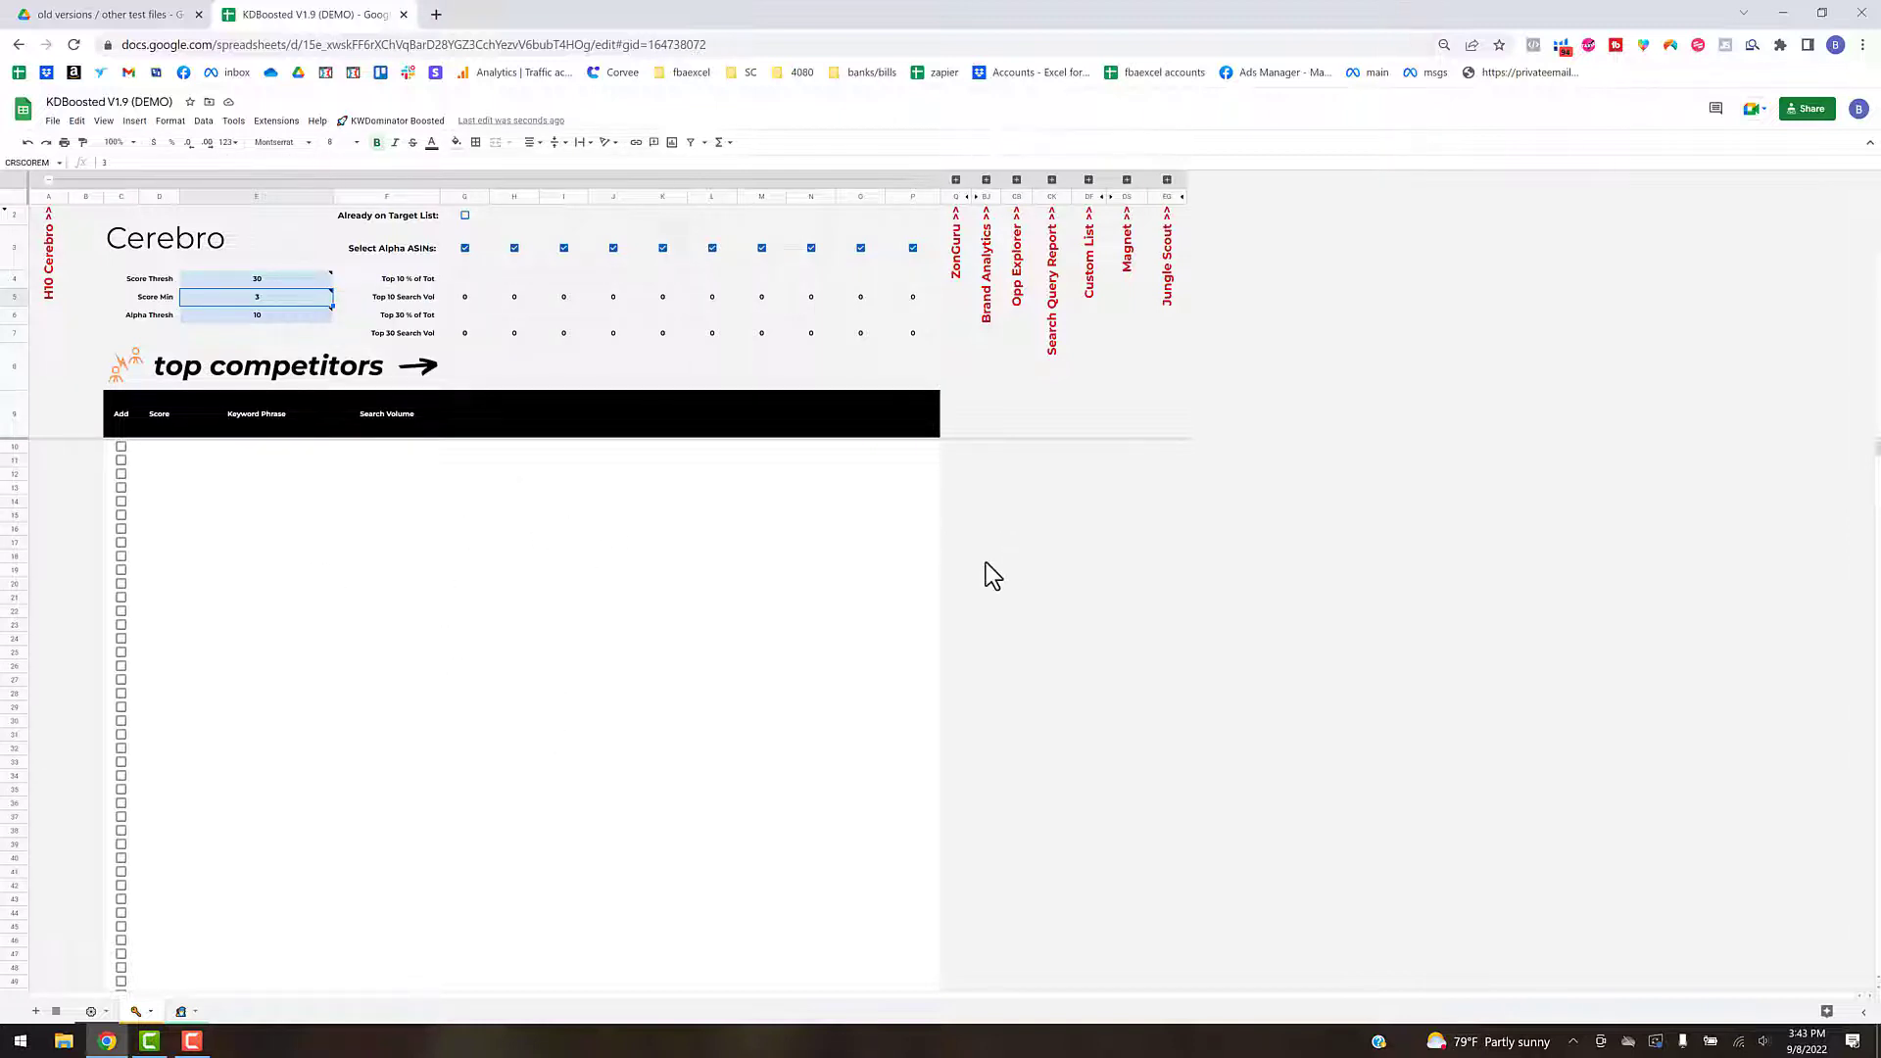
mouse_move(274, 282)
click(425, 492)
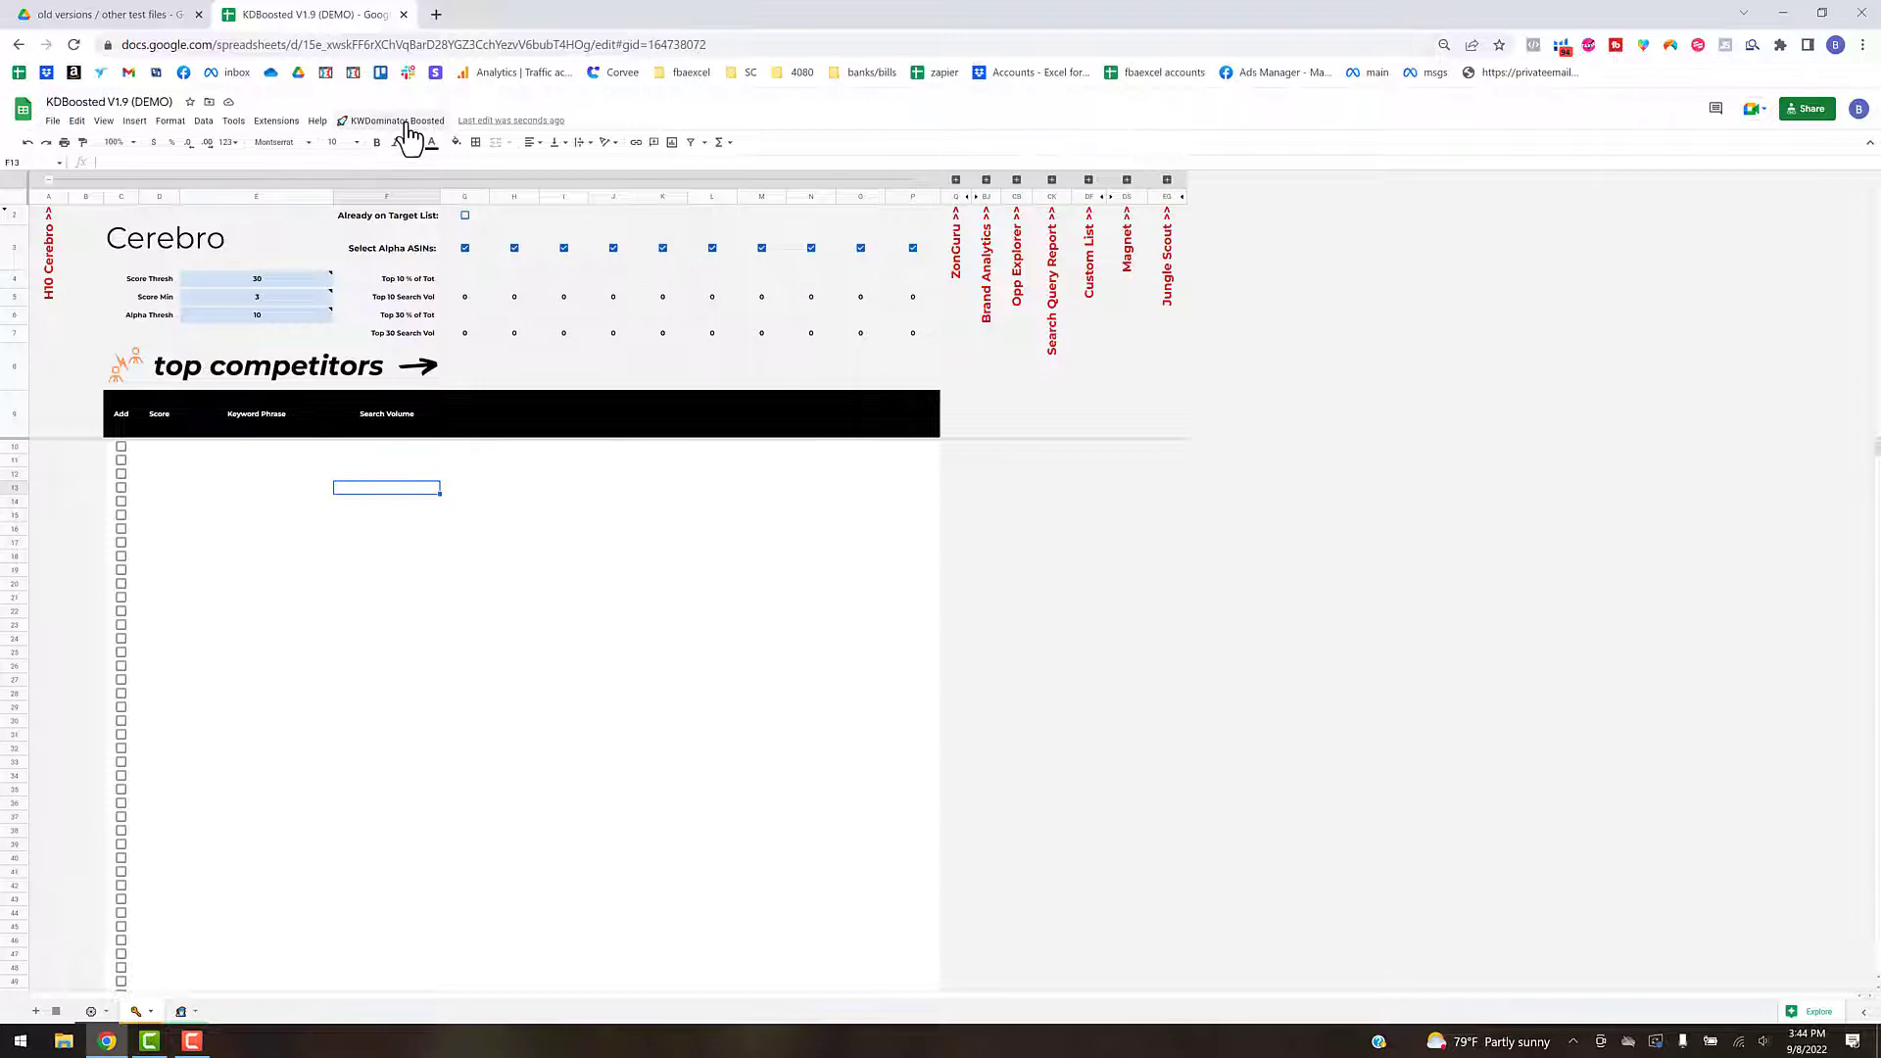
- Add the Helium10 Cerebro keywords to the target list, overriding the existing wizard list instead of appending to it
mouse_move(480, 396)
click(431, 122)
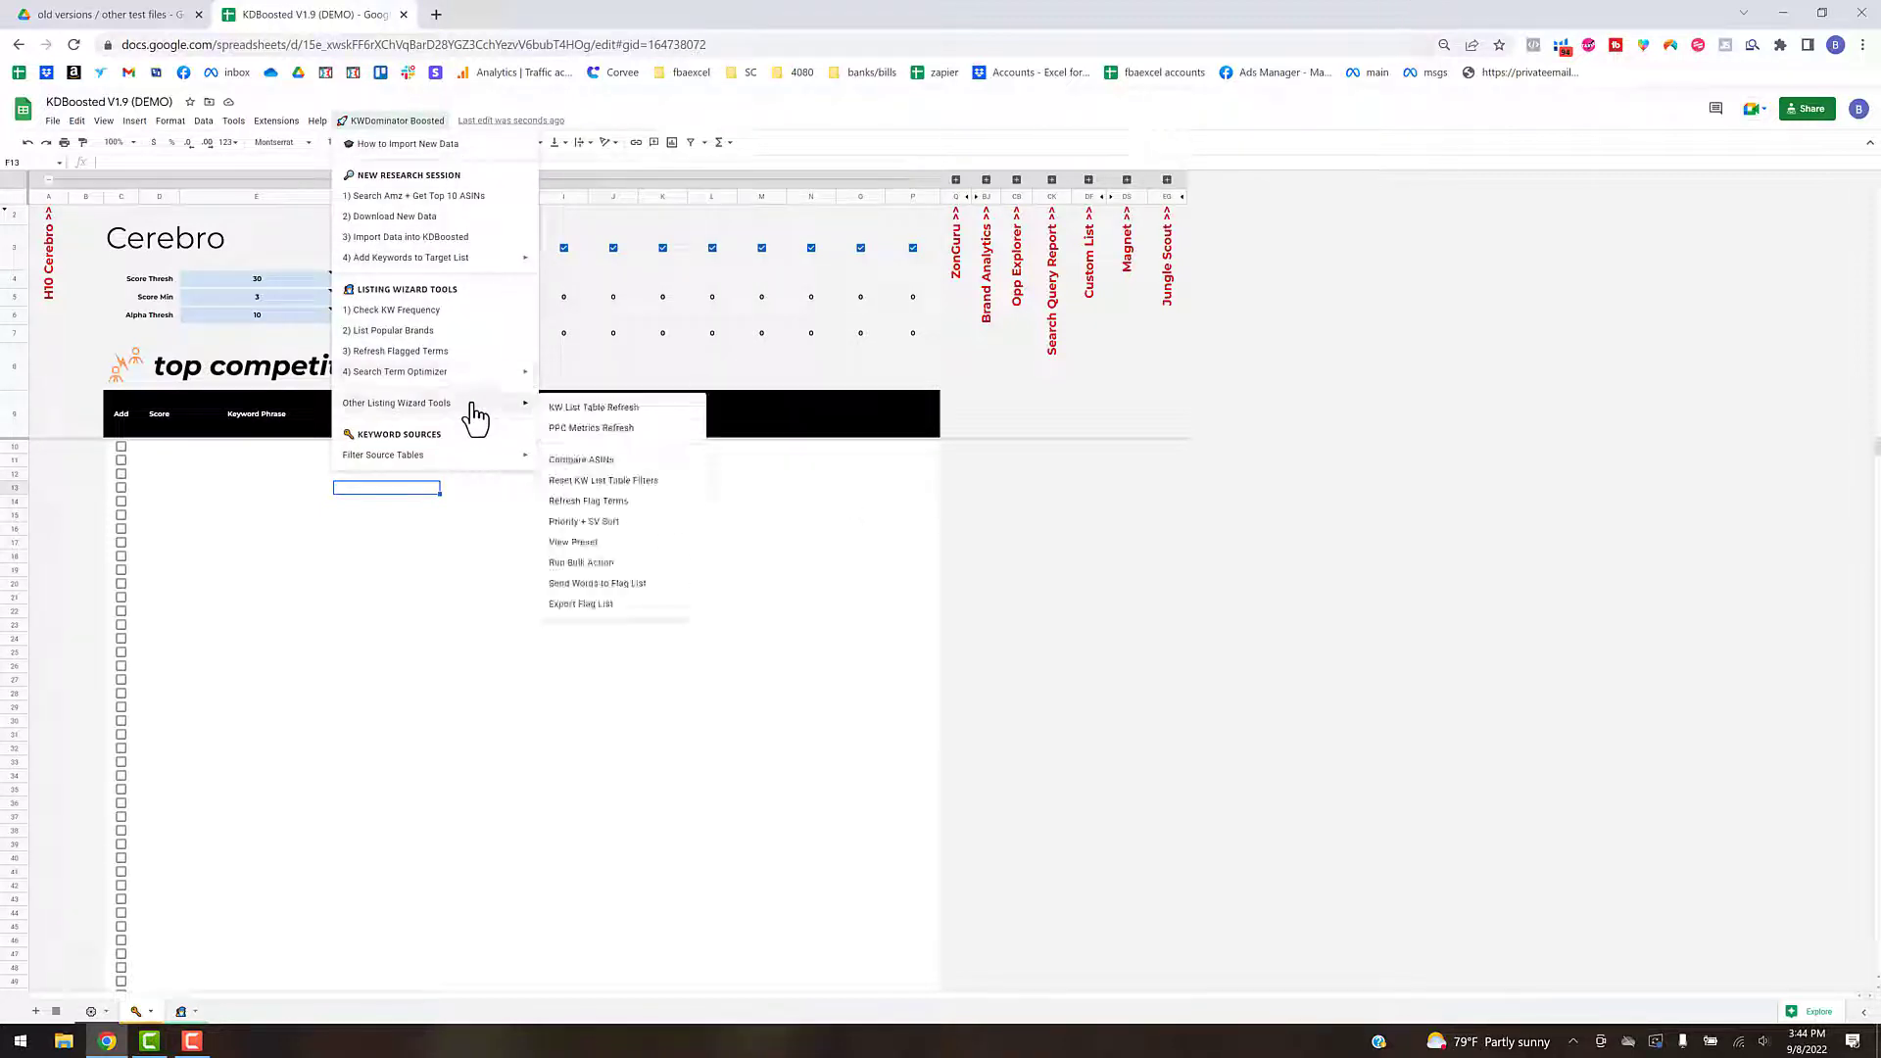
mouse_move(476, 263)
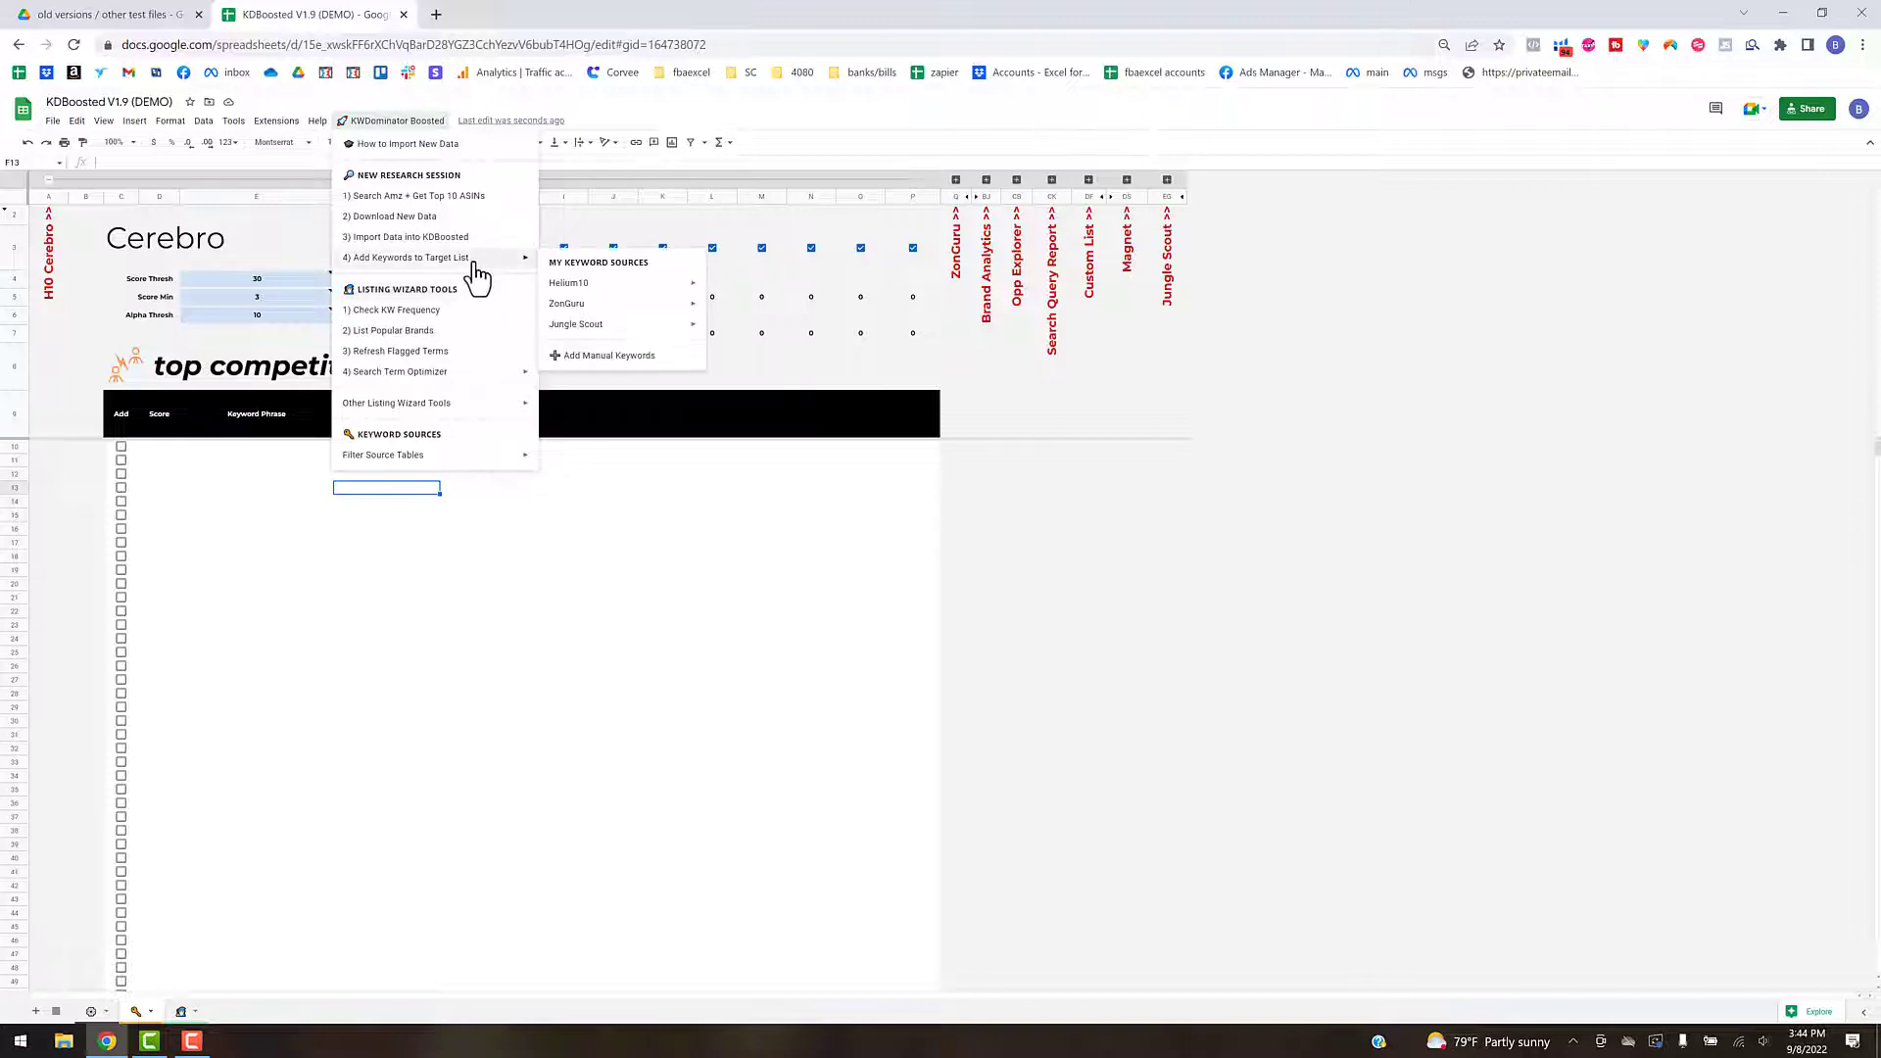
mouse_move(566, 286)
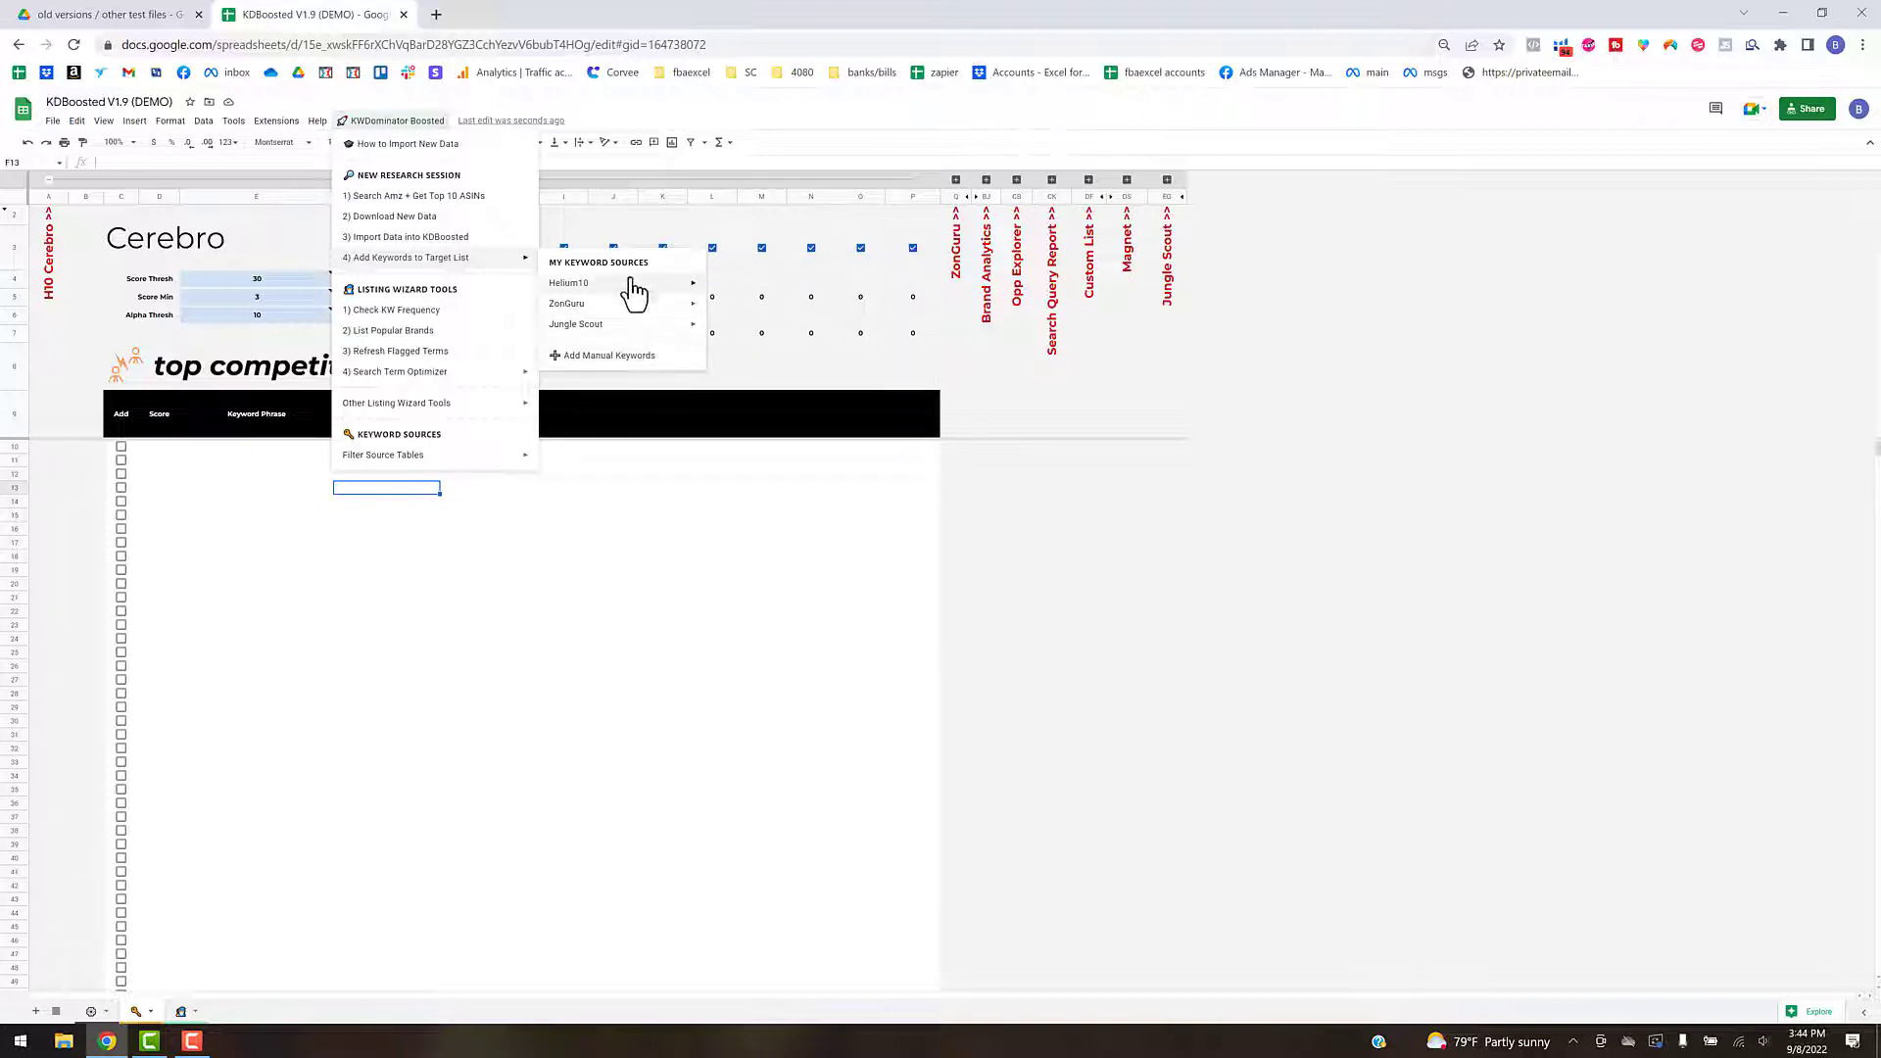
mouse_move(633, 286)
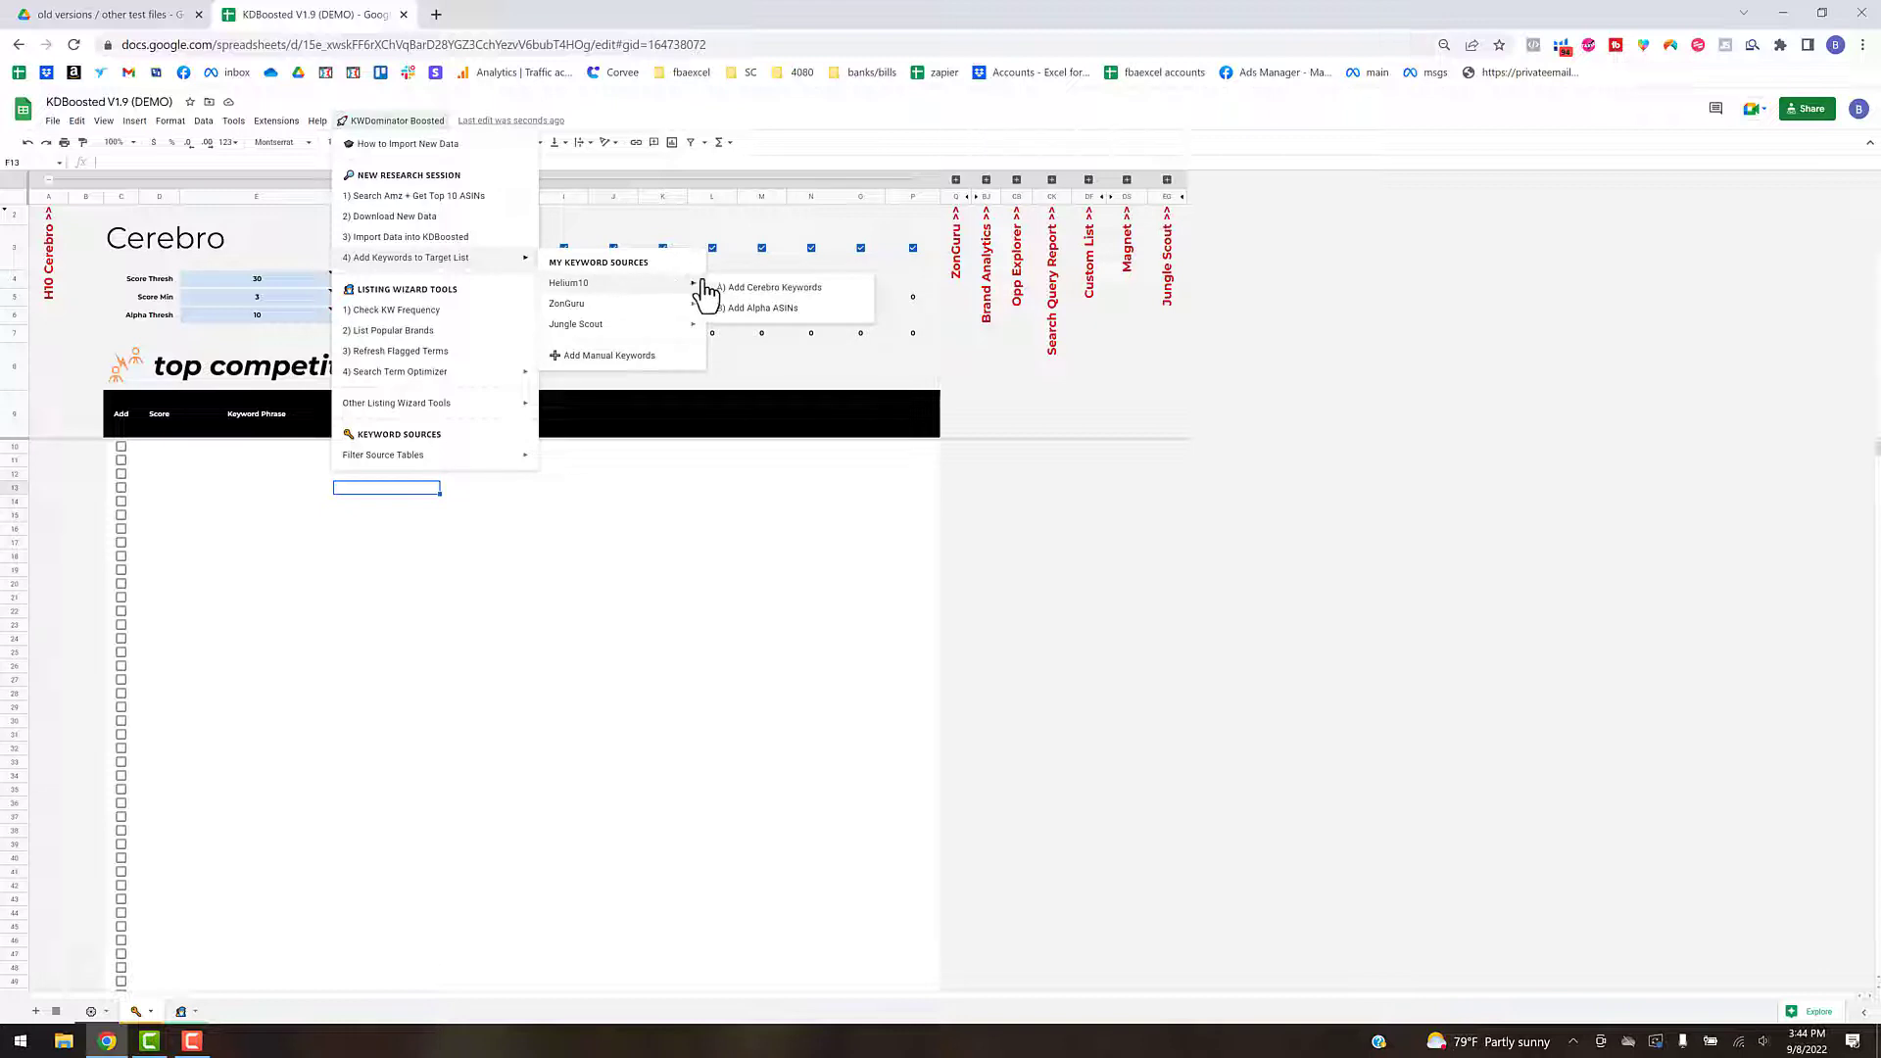
click(745, 287)
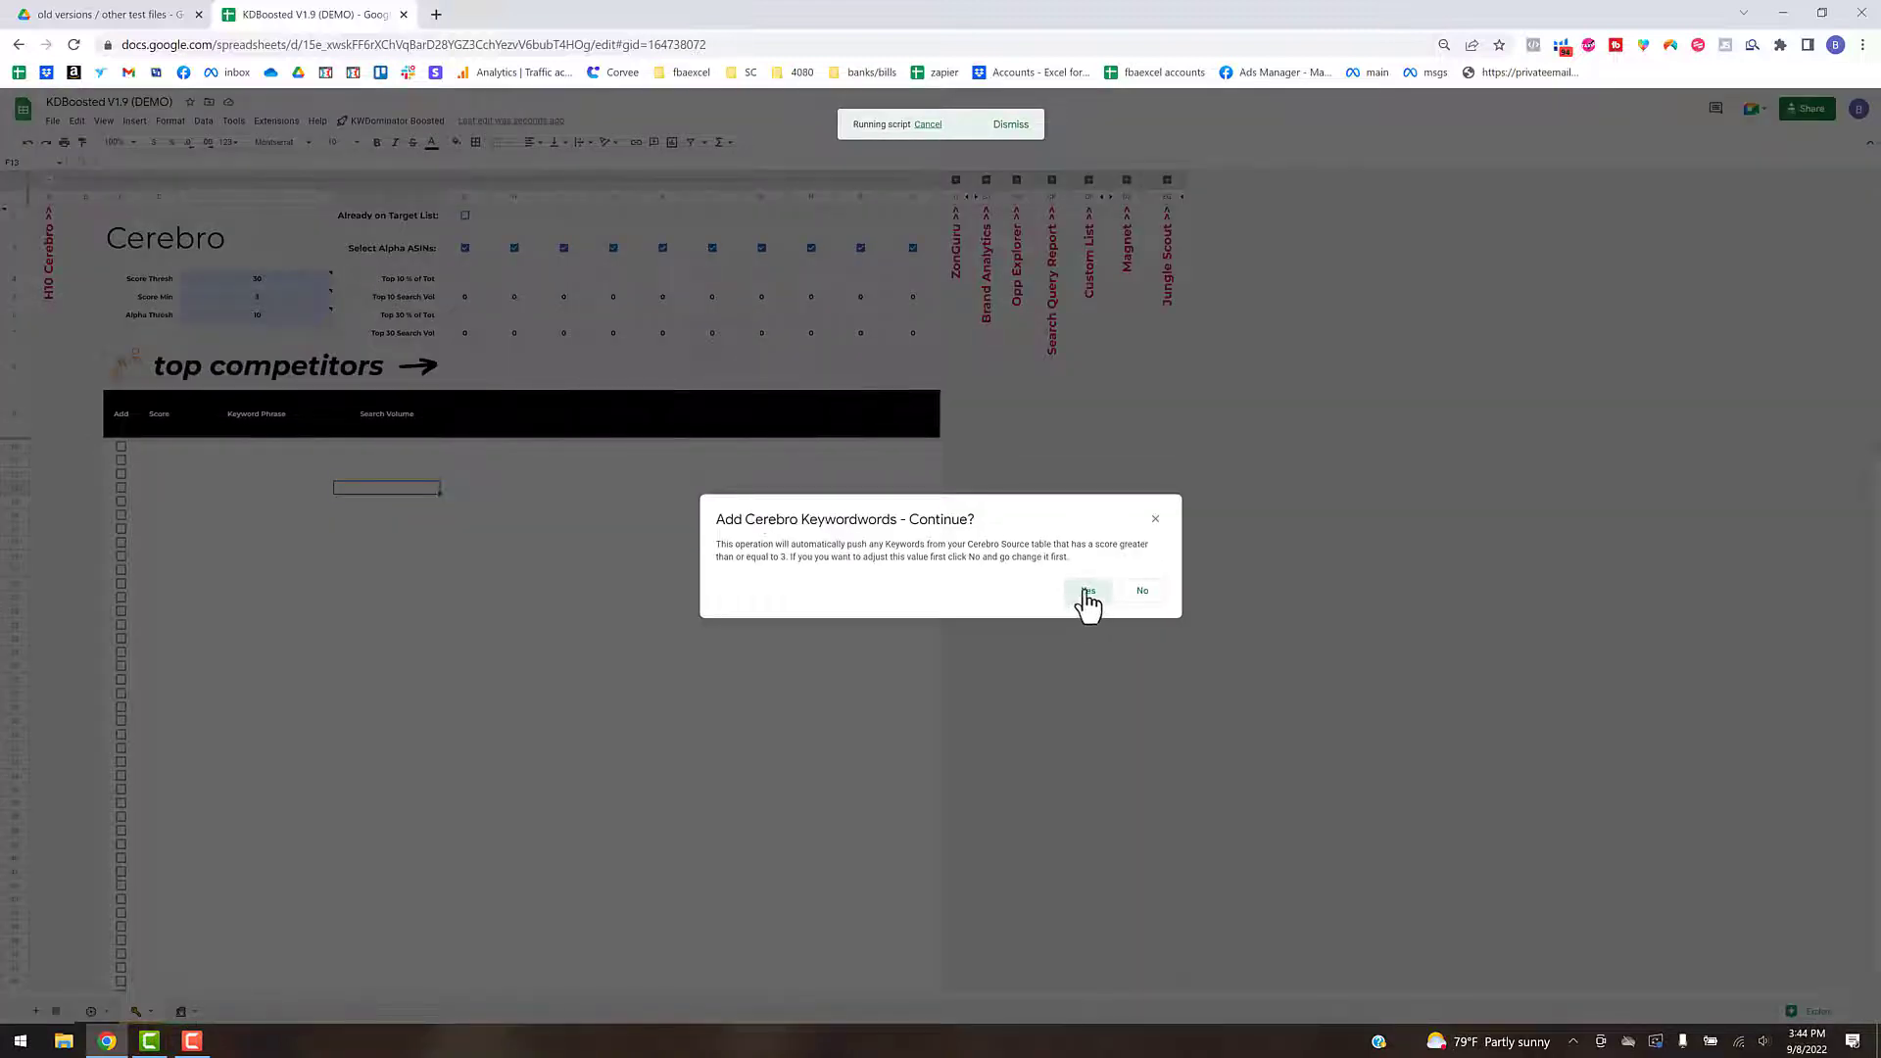
click(1074, 596)
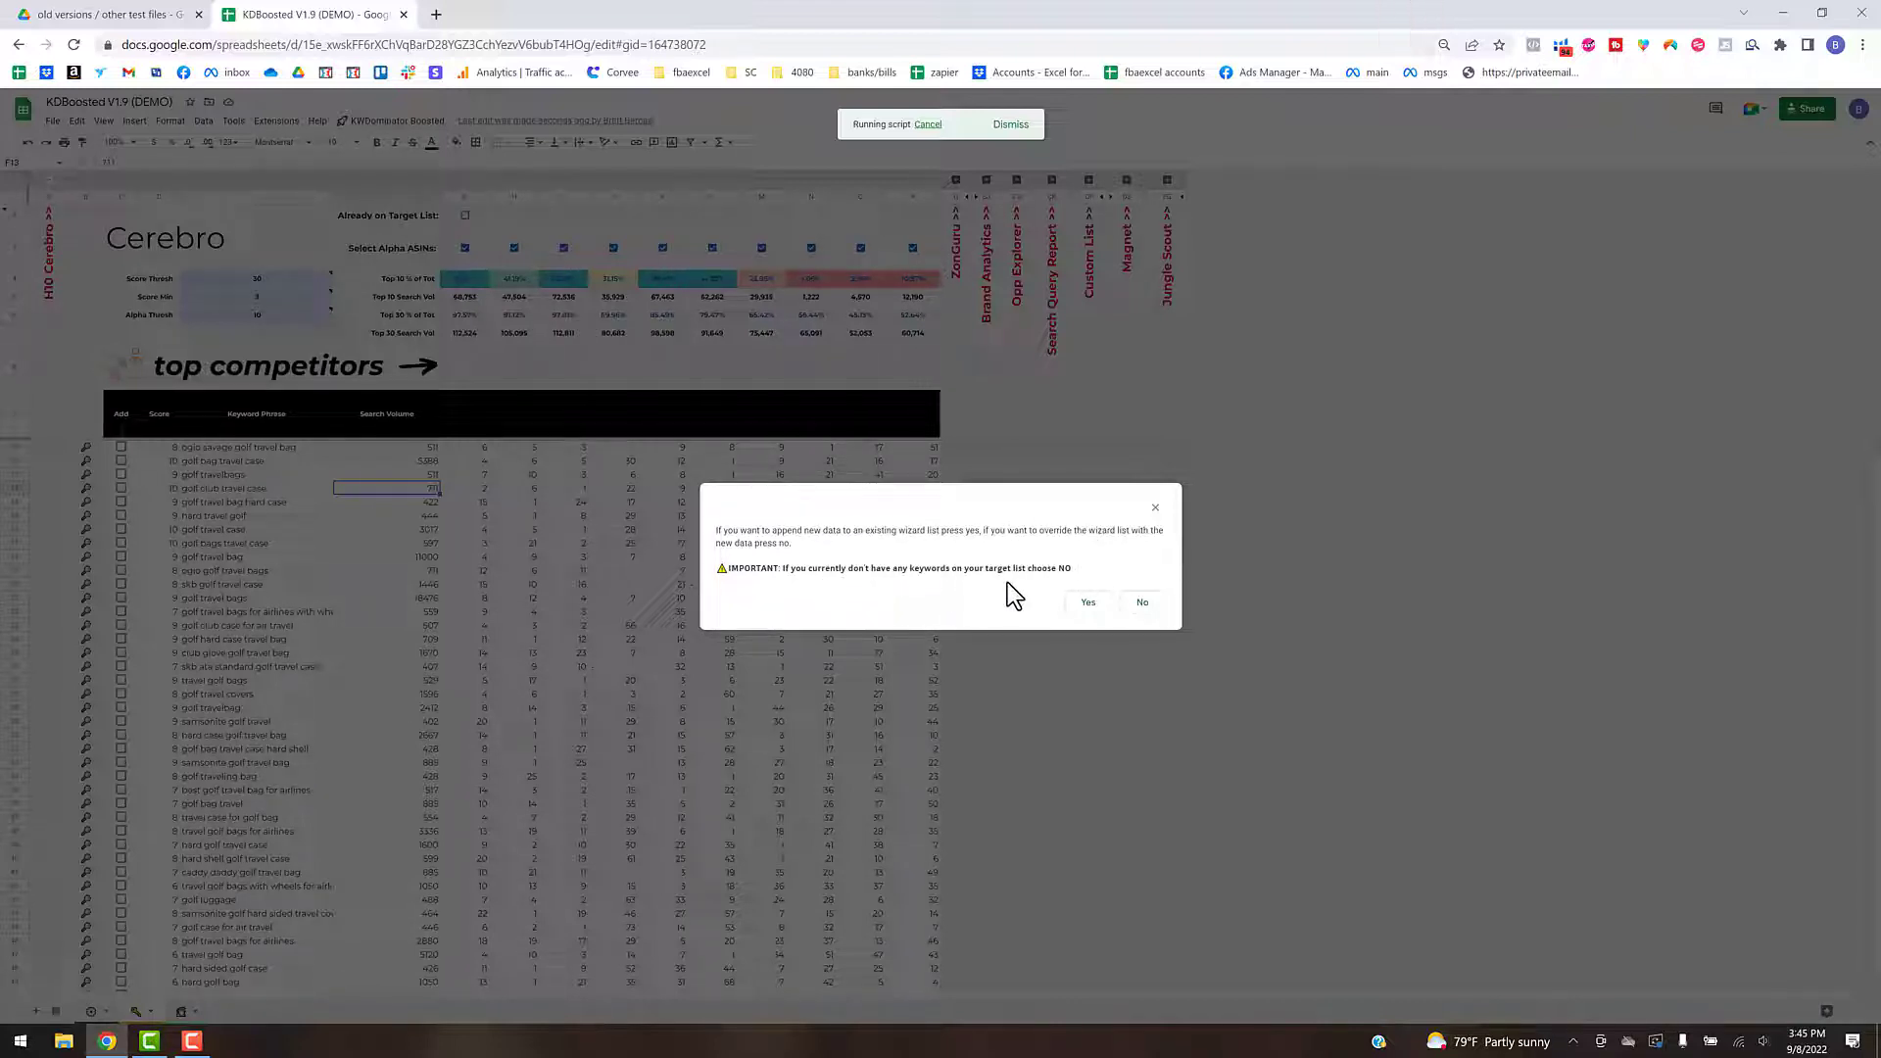
click(1144, 603)
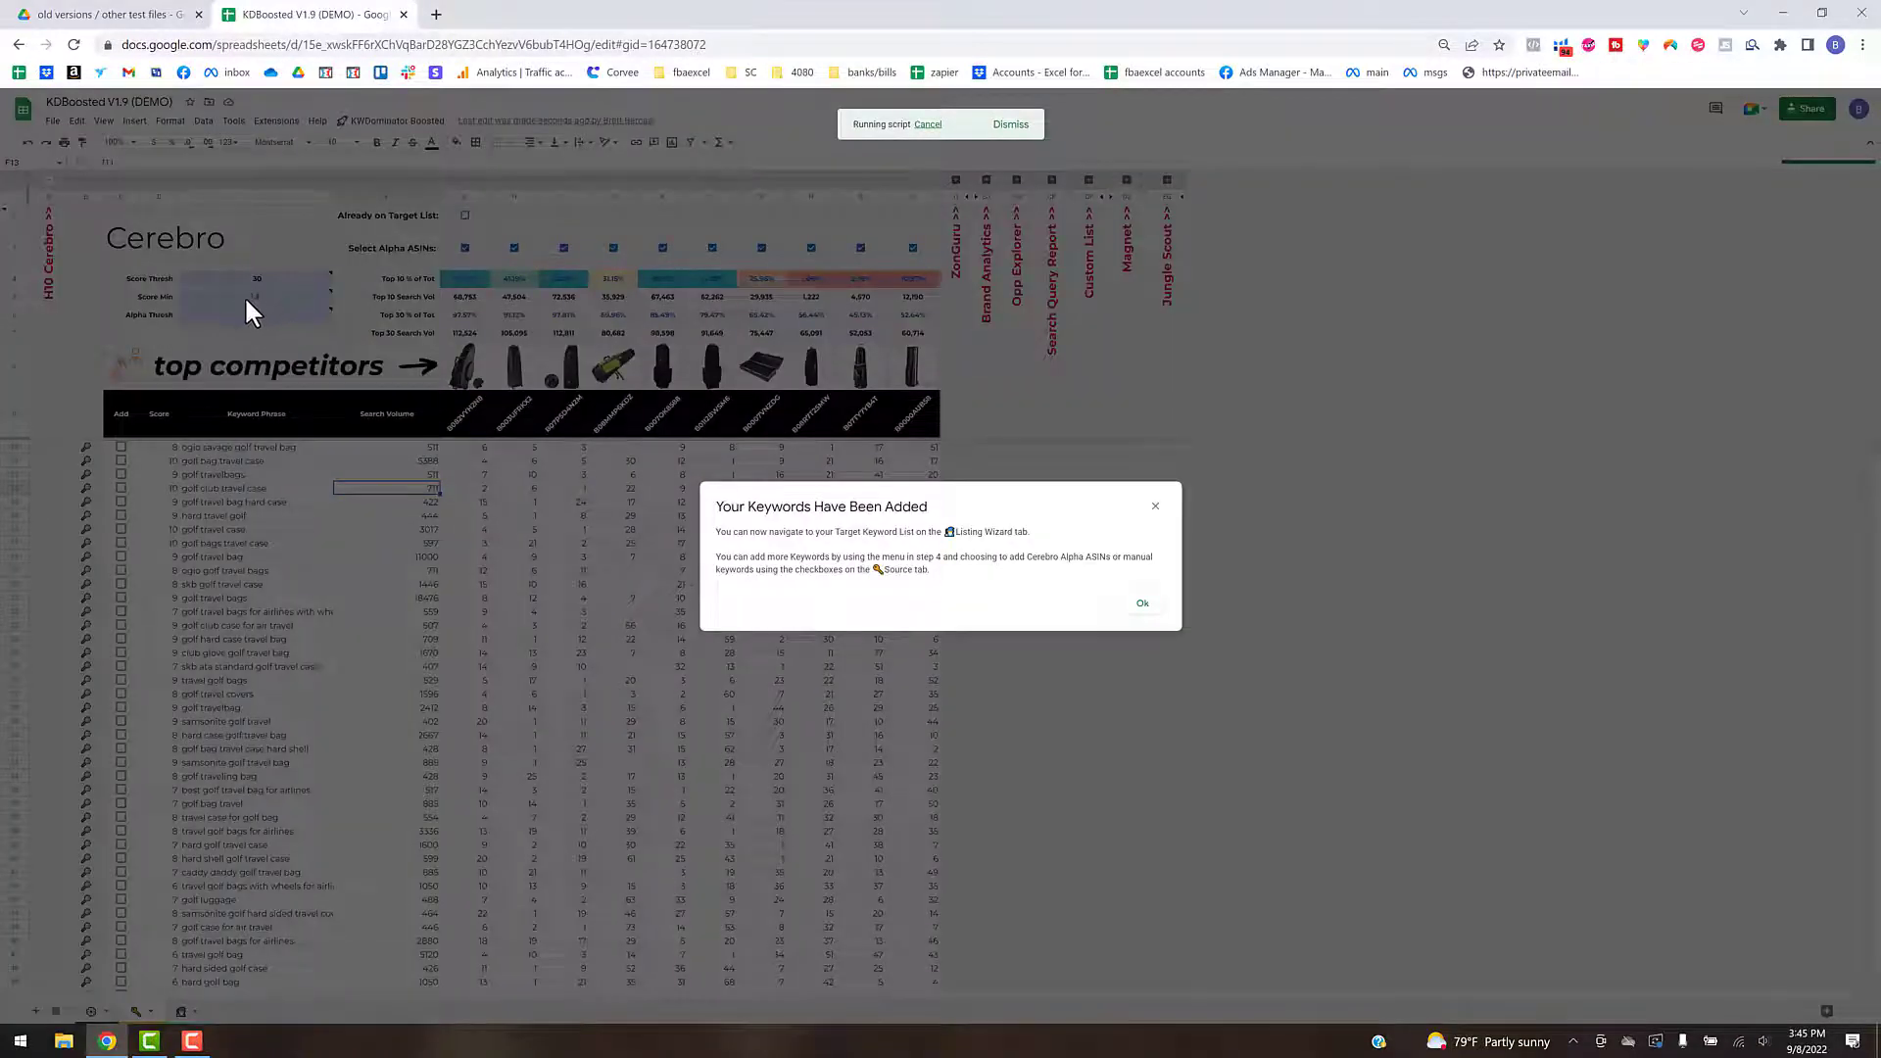
click(1140, 608)
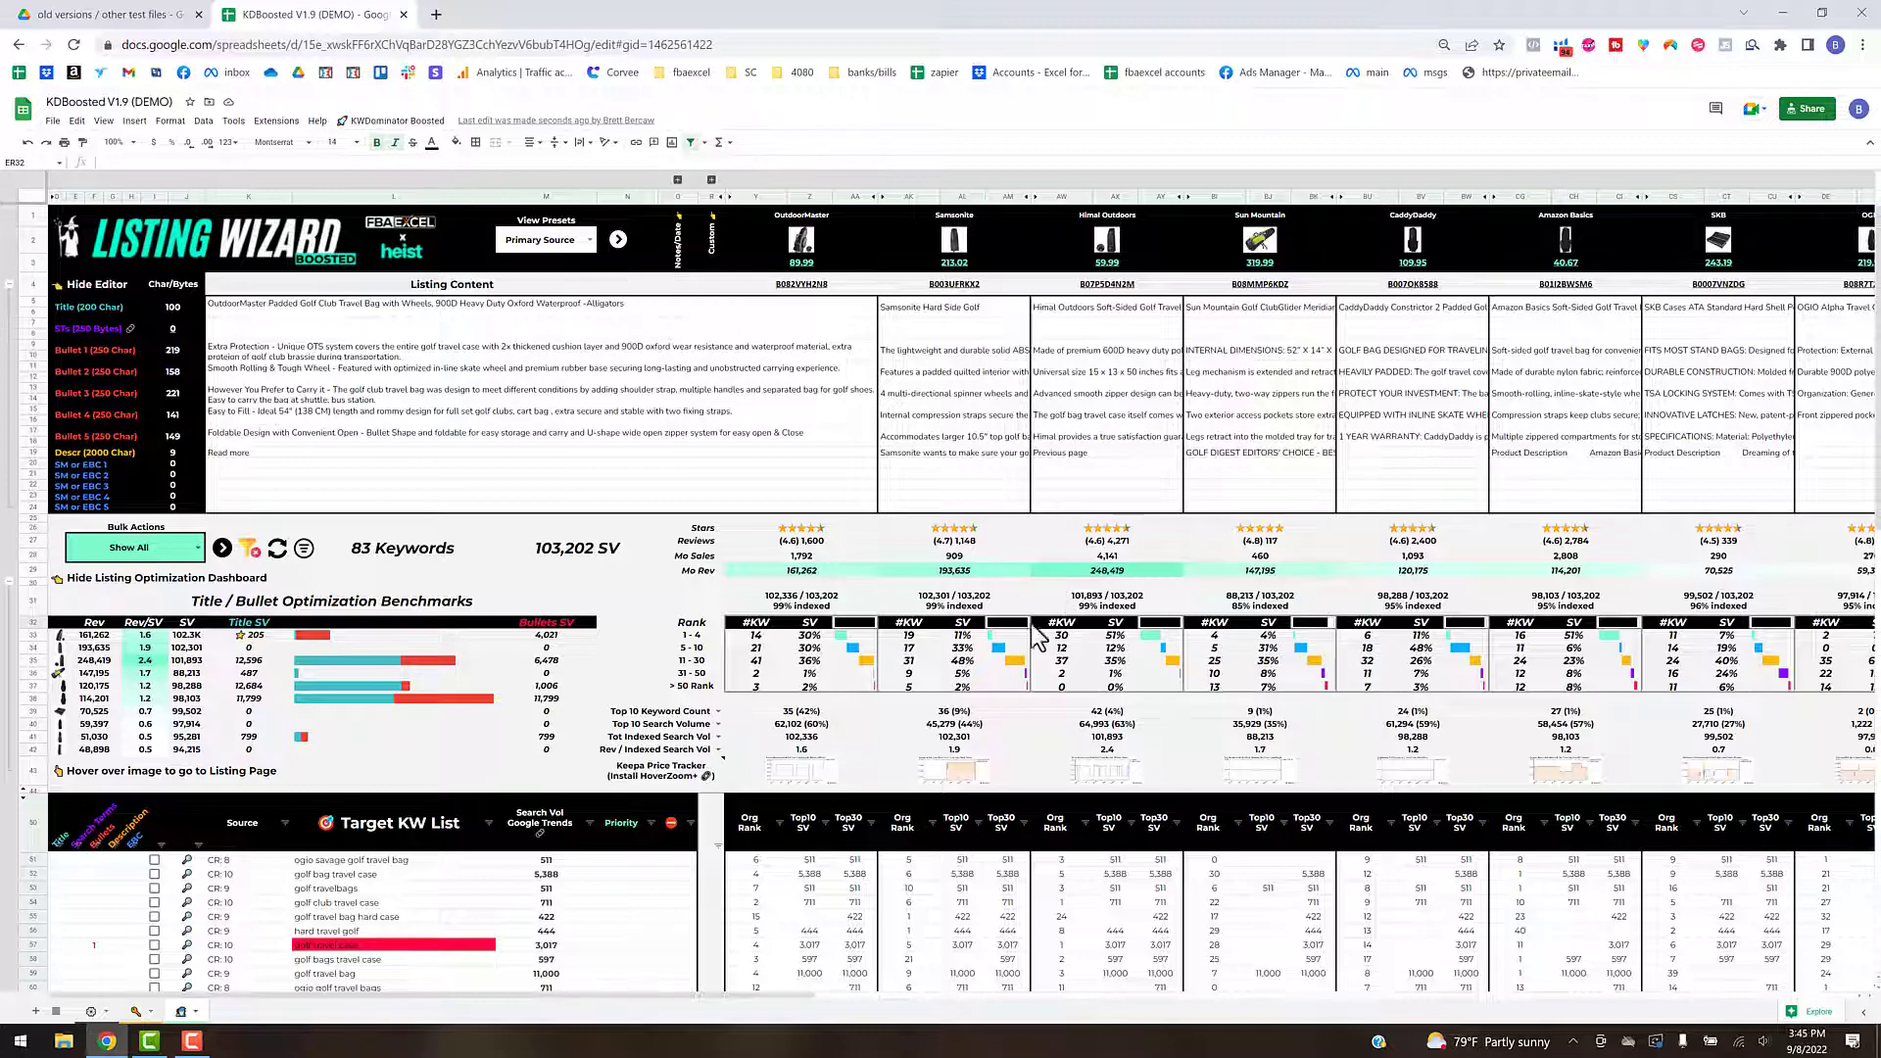
- Return to the keyword sources sheet and try excluding the fourth and seventh competitors from the Alpha ASIN selection, restoring both
drag(386, 995, 241, 1006)
click(136, 1012)
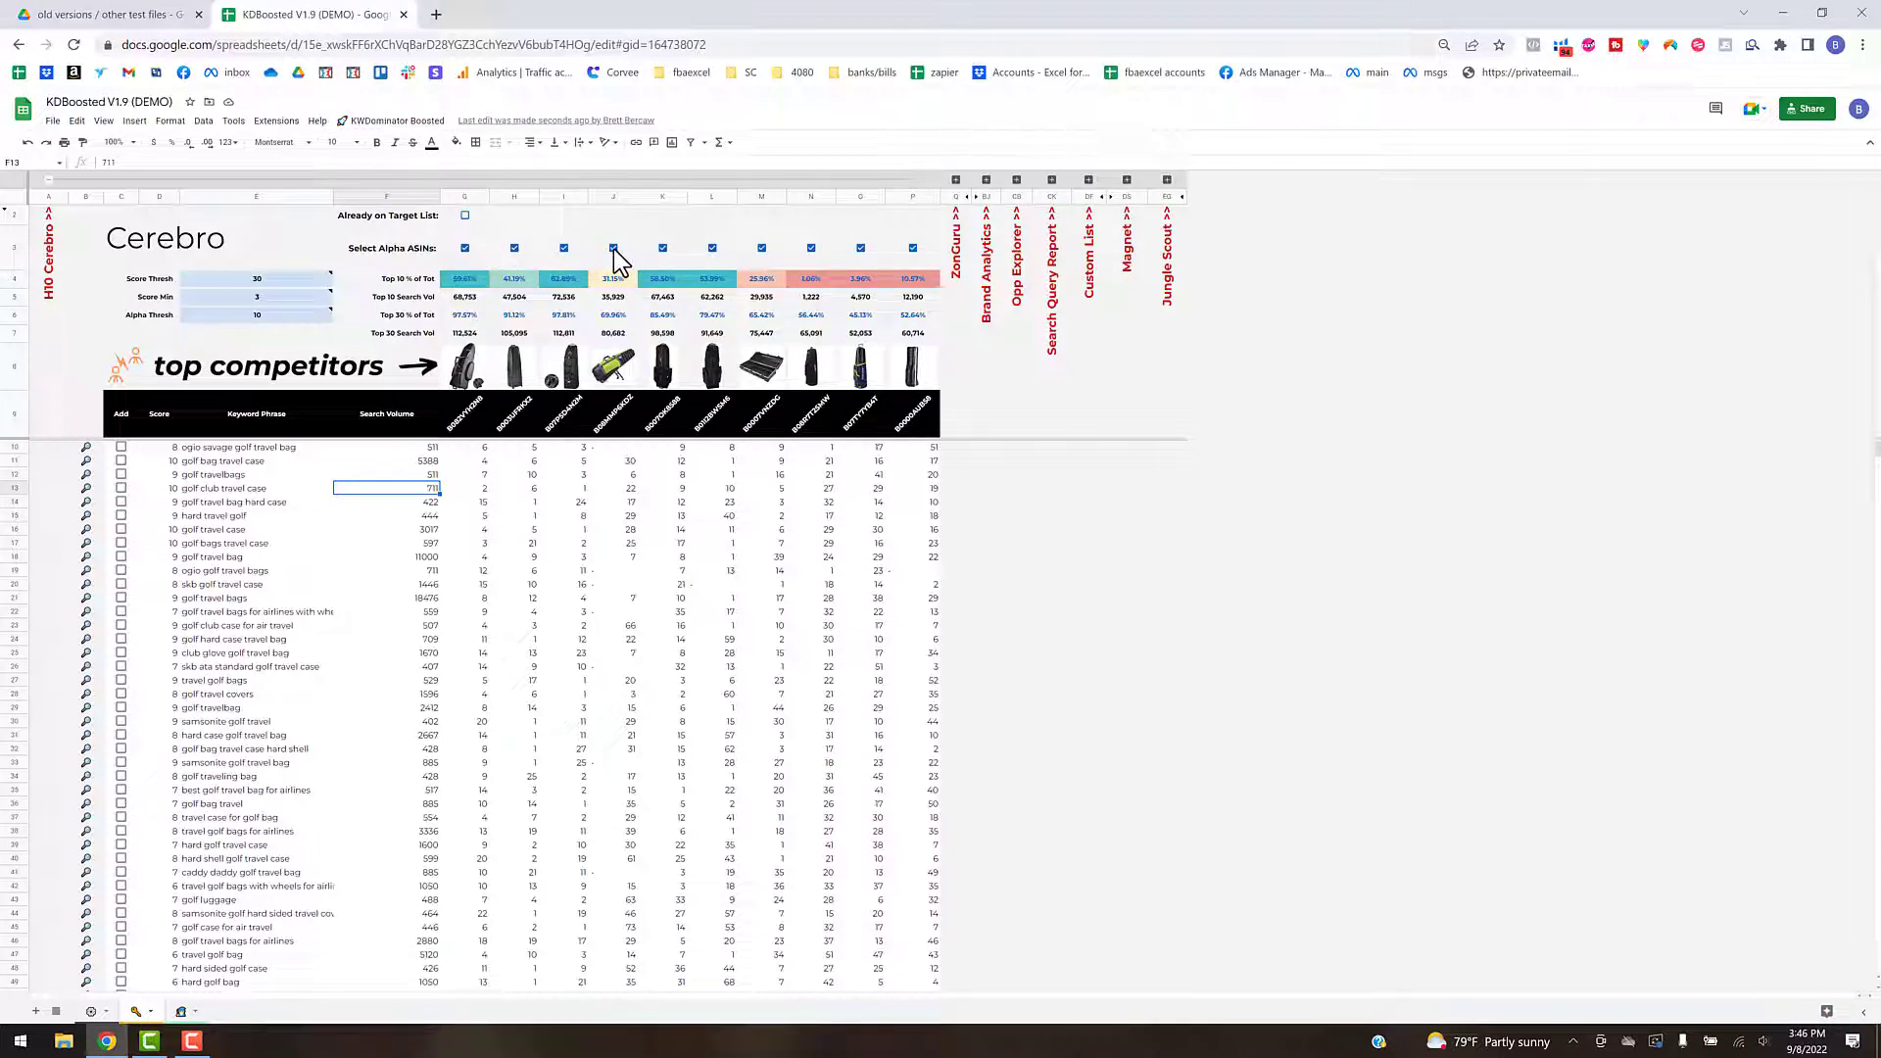
click(614, 249)
click(757, 249)
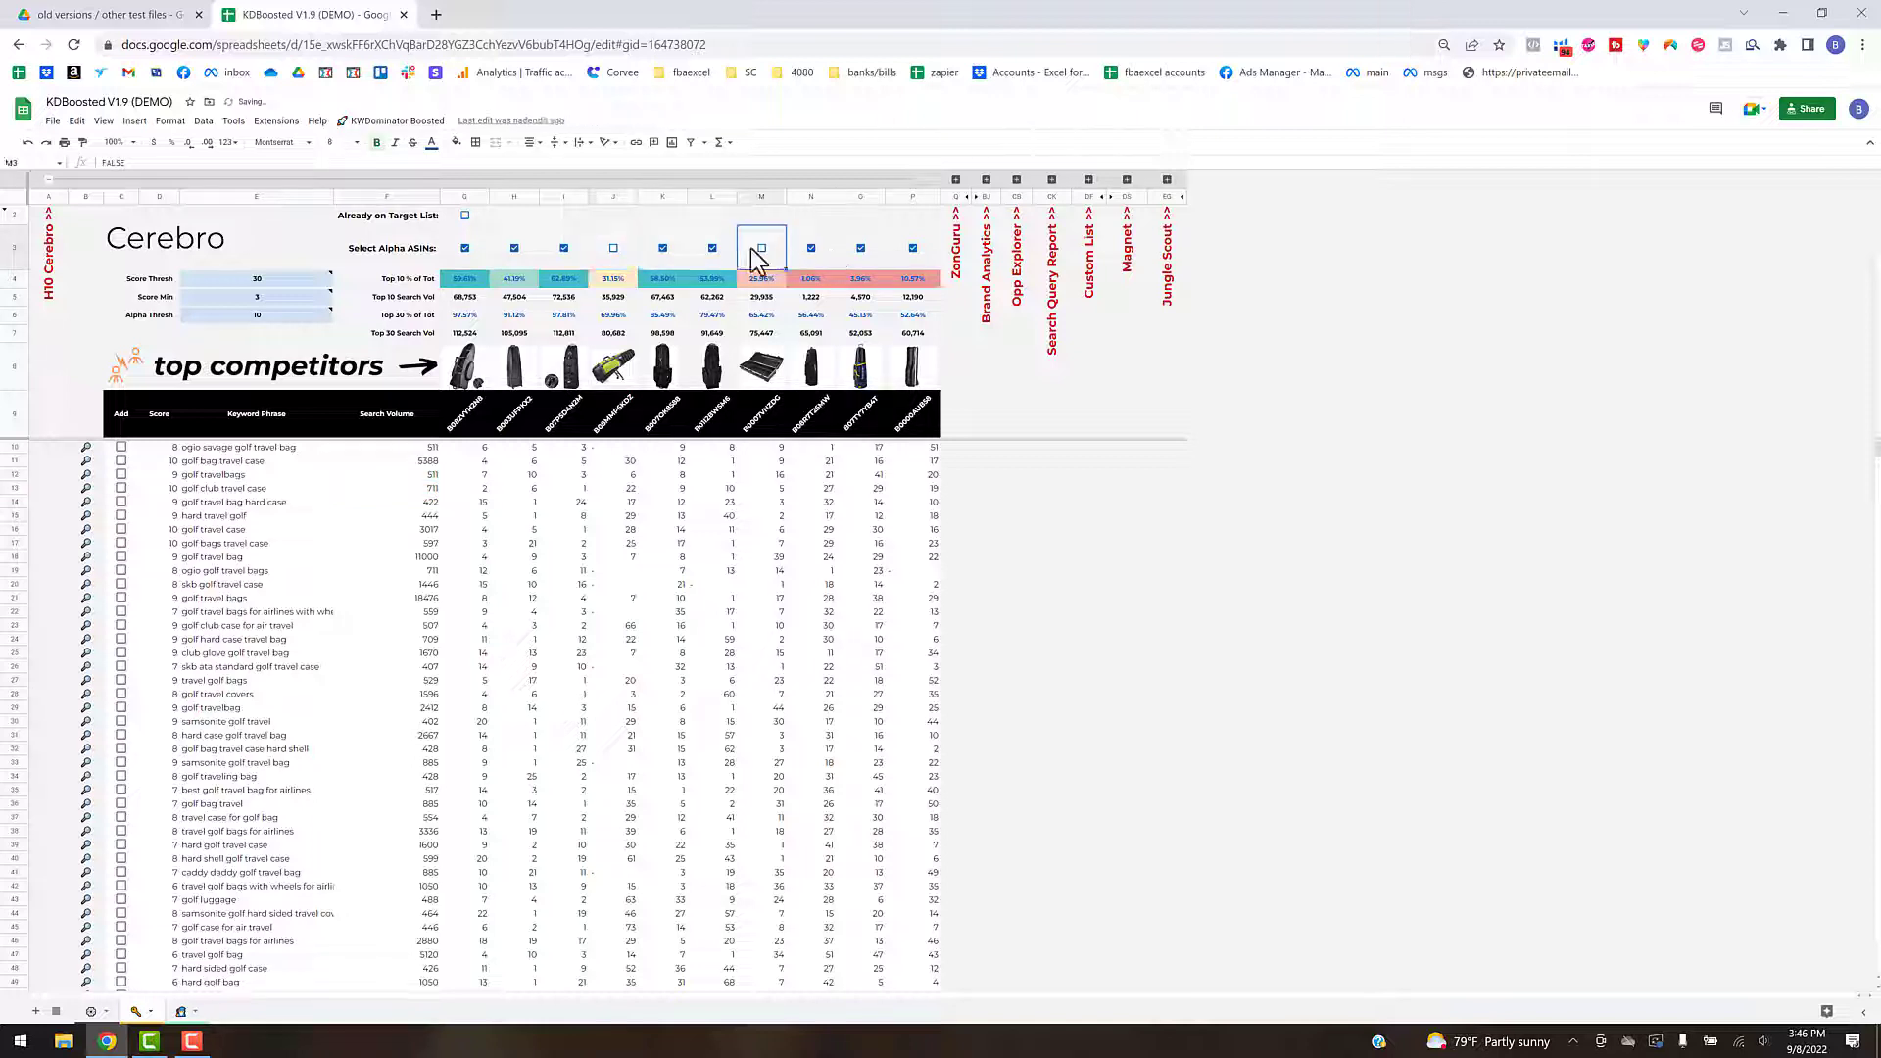
click(615, 249)
click(763, 249)
mouse_move(249, 297)
click(310, 253)
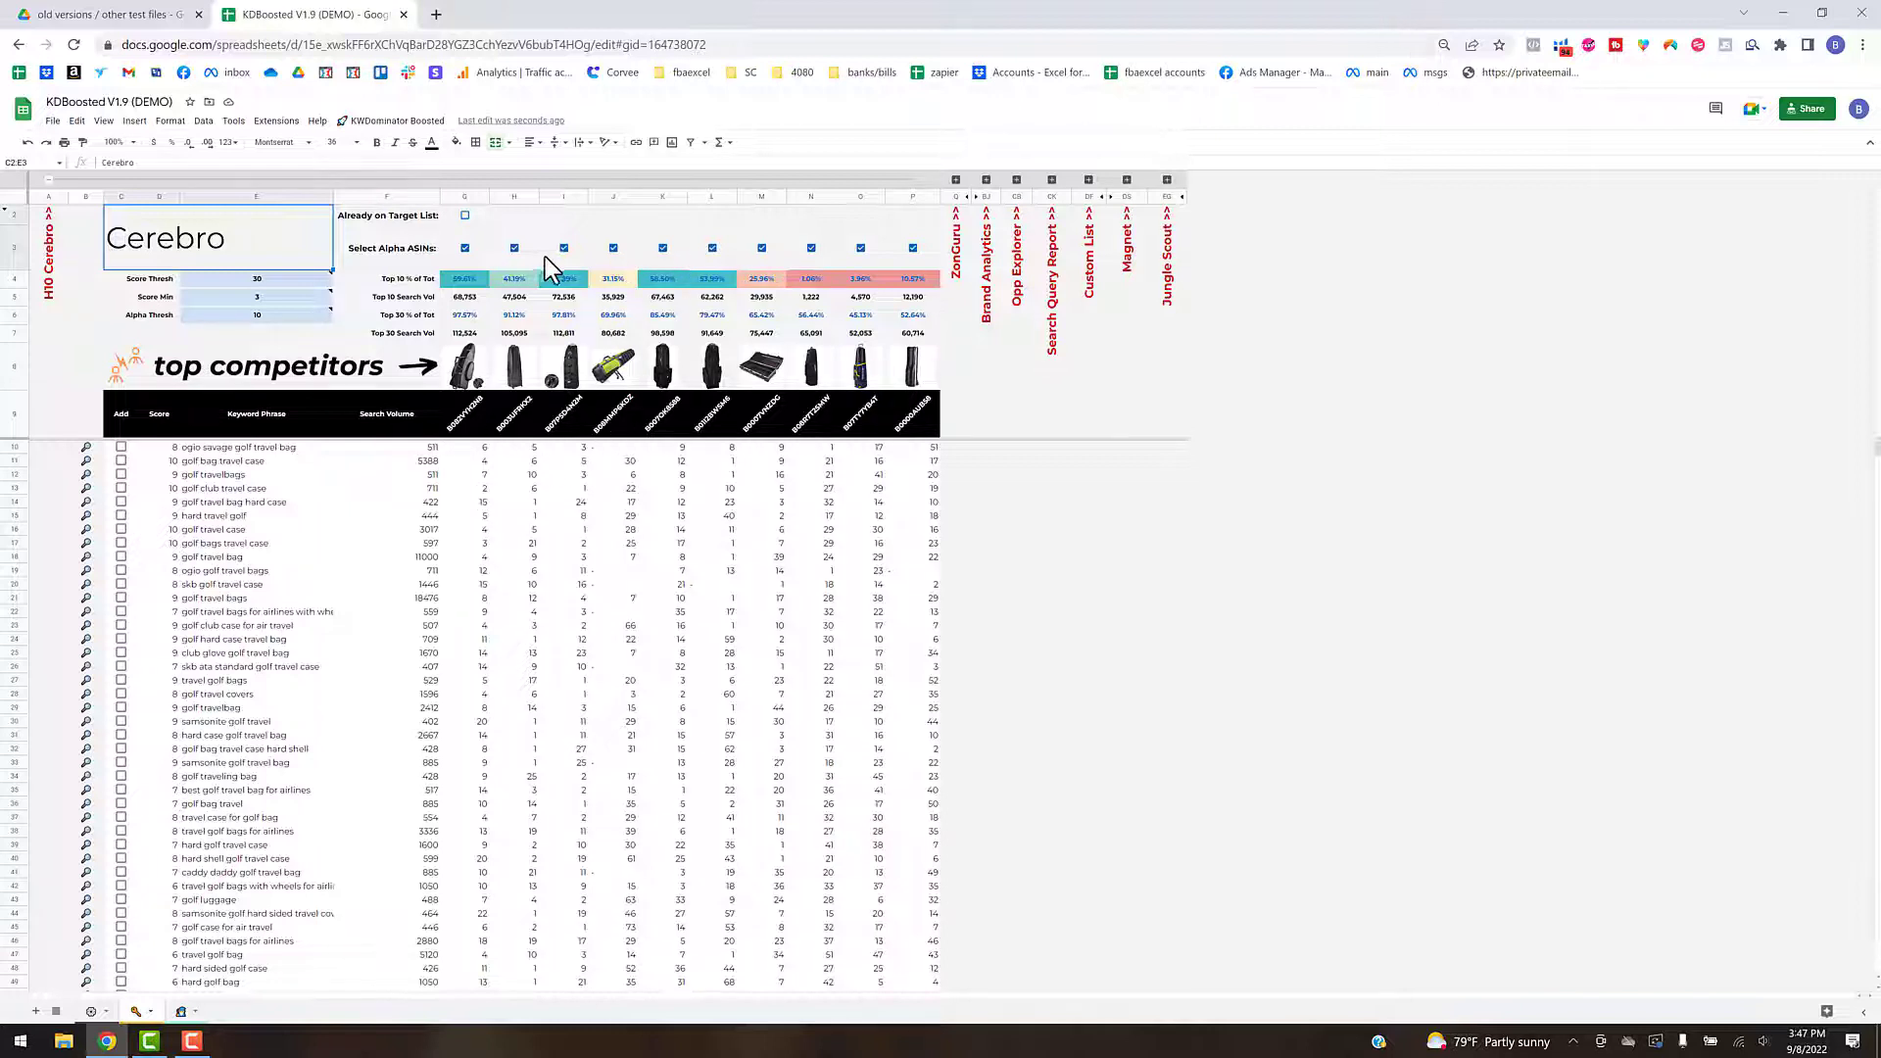
- Add the Helium10 Alpha ASIN keywords of all selected competitors to the target list
click(374, 123)
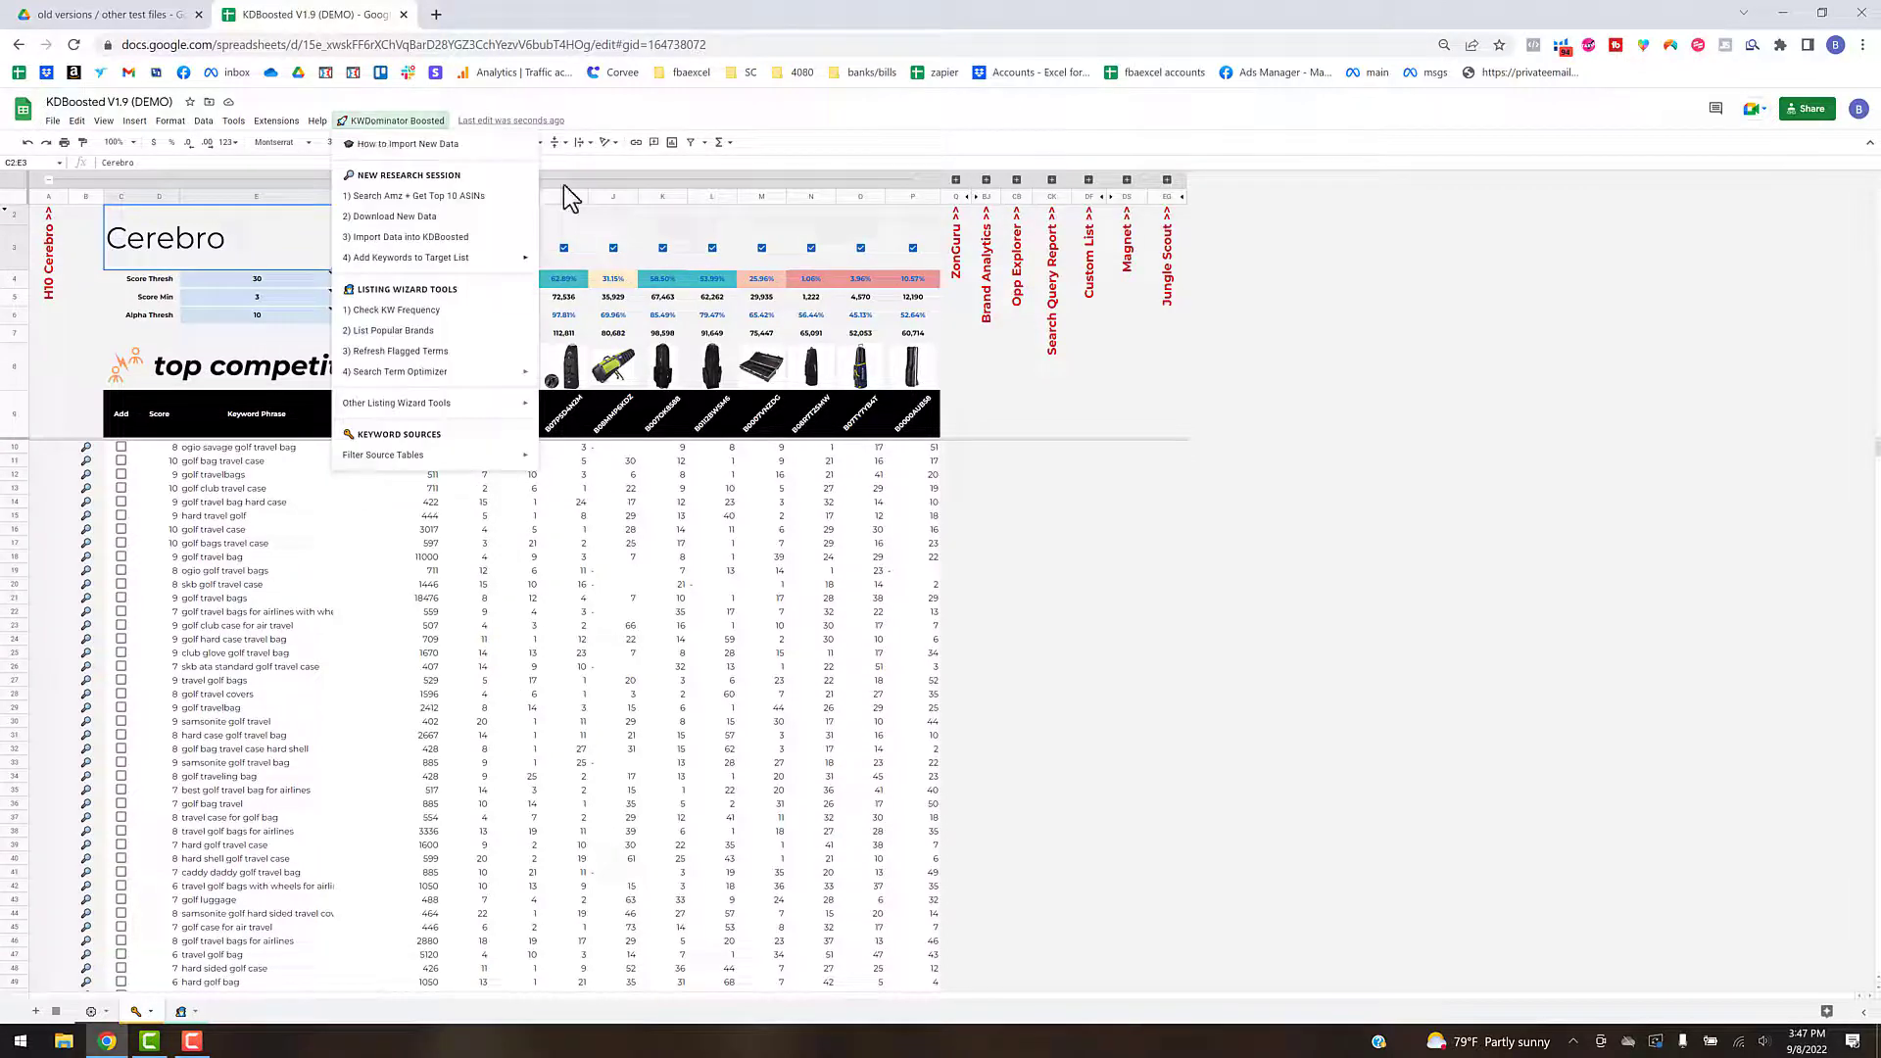
mouse_move(493, 265)
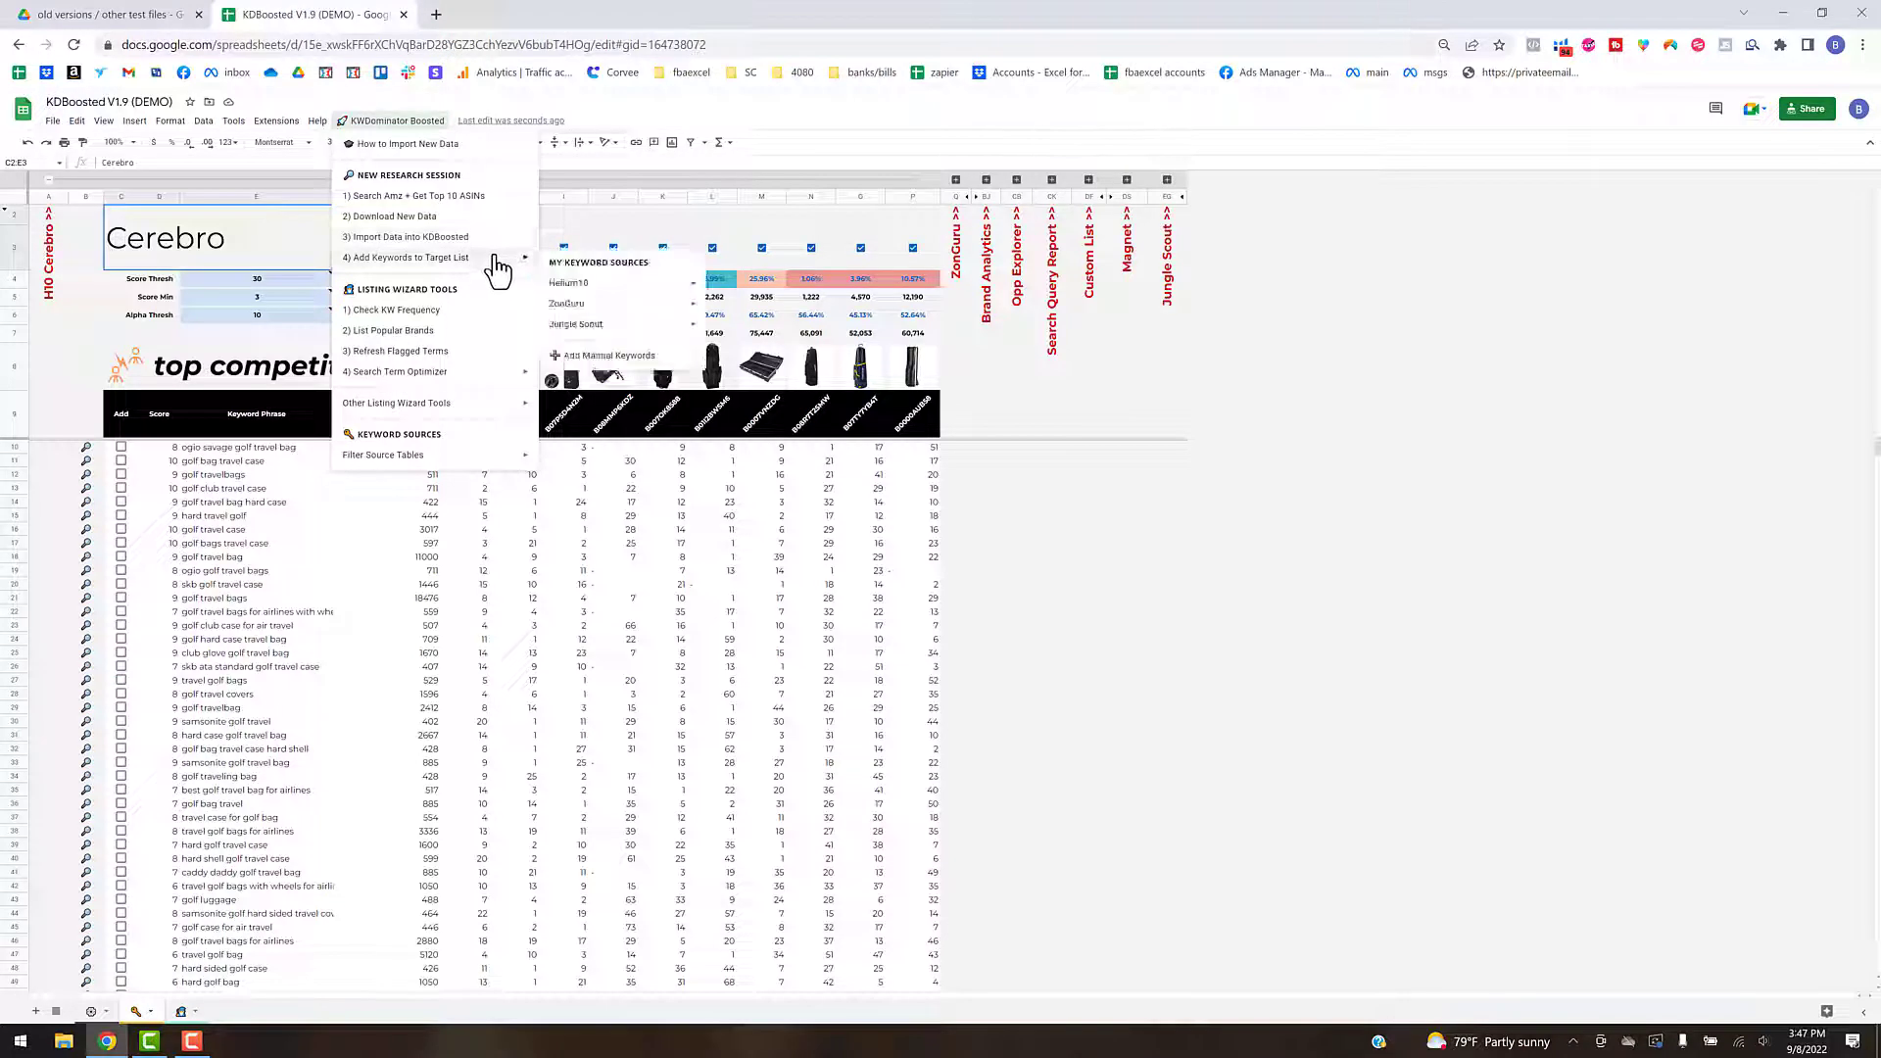
mouse_move(601, 283)
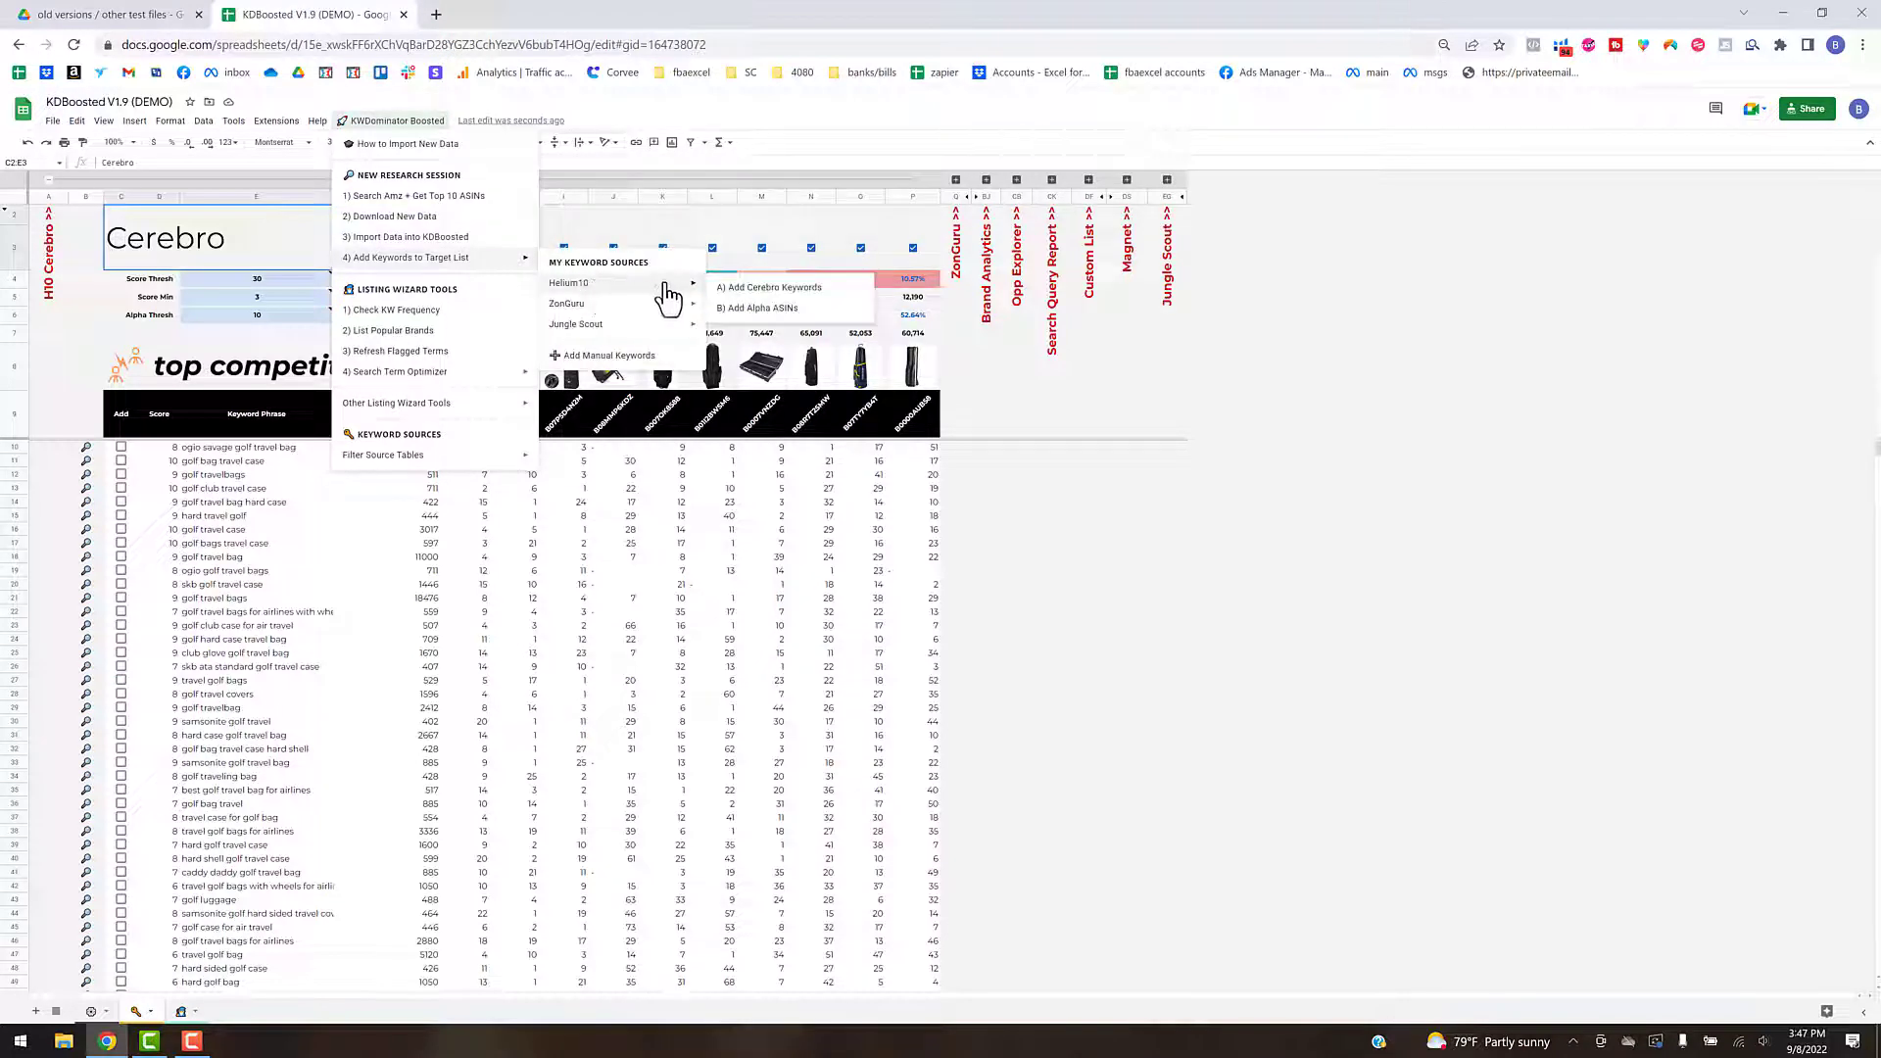
click(743, 310)
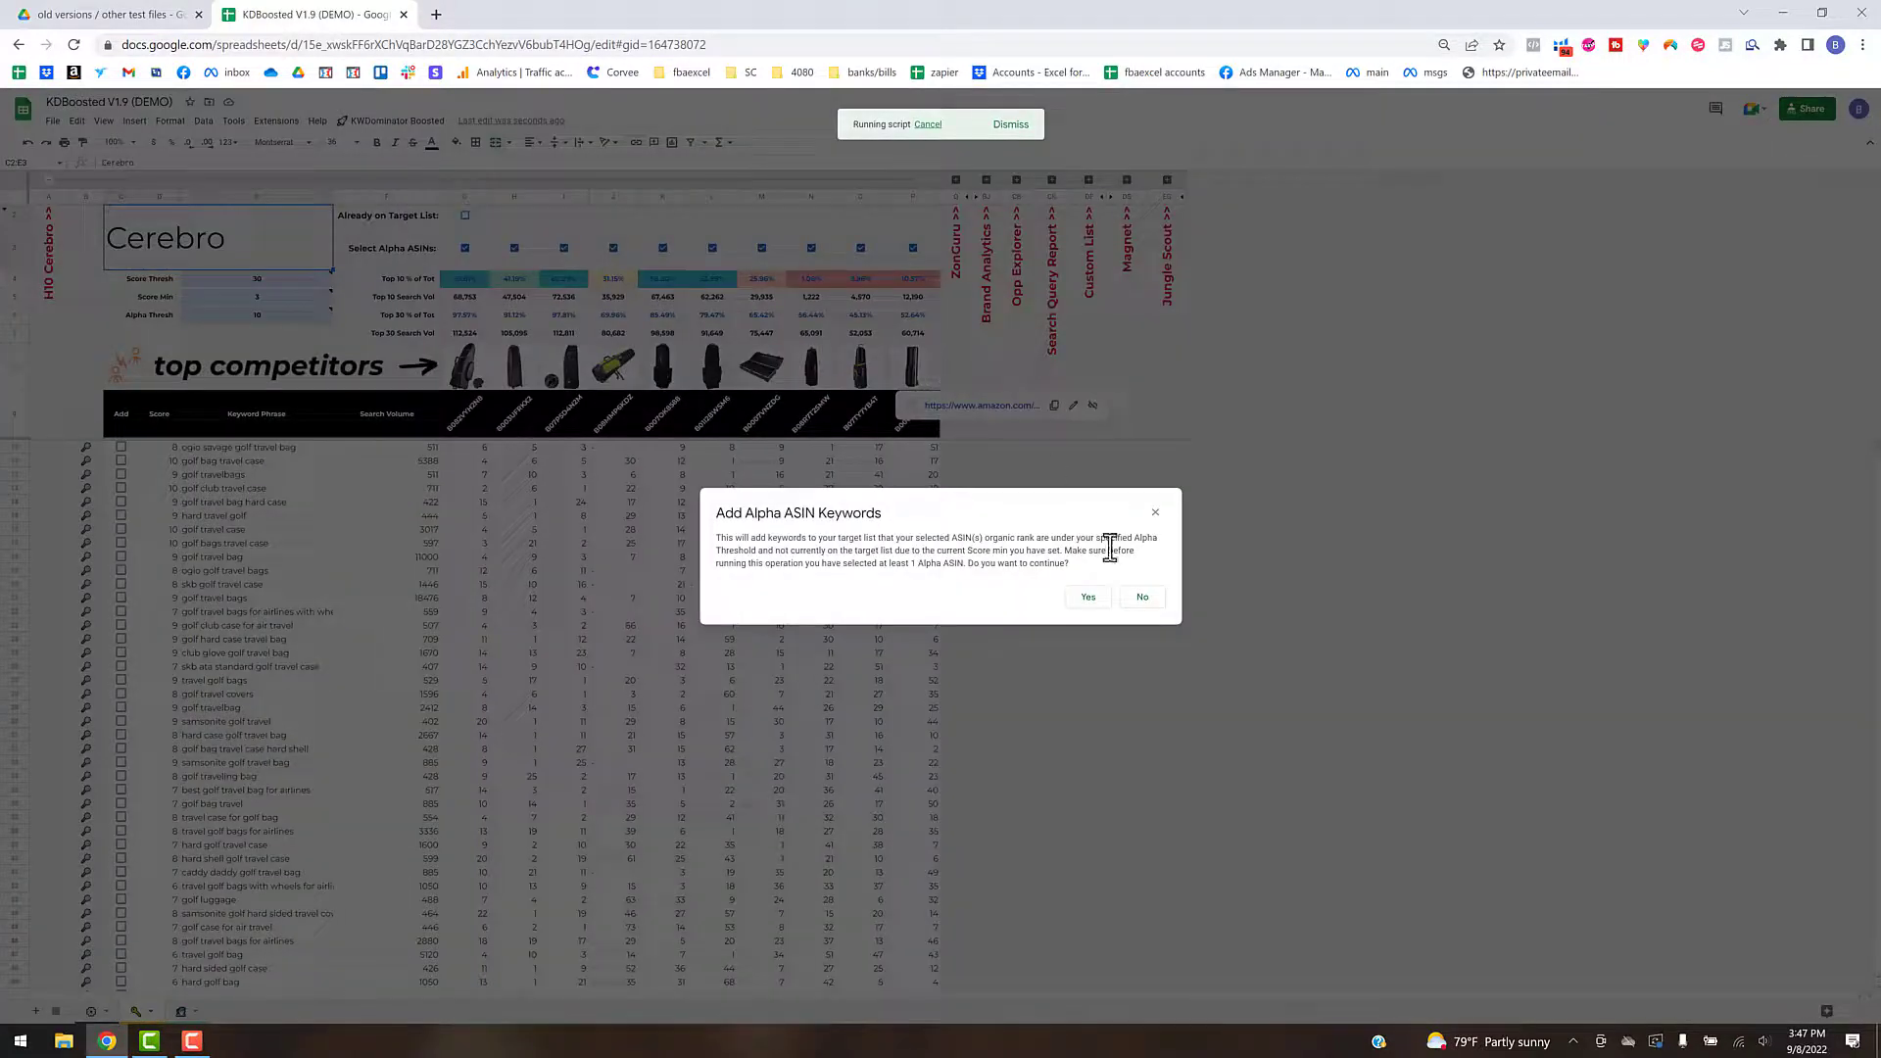
click(1091, 600)
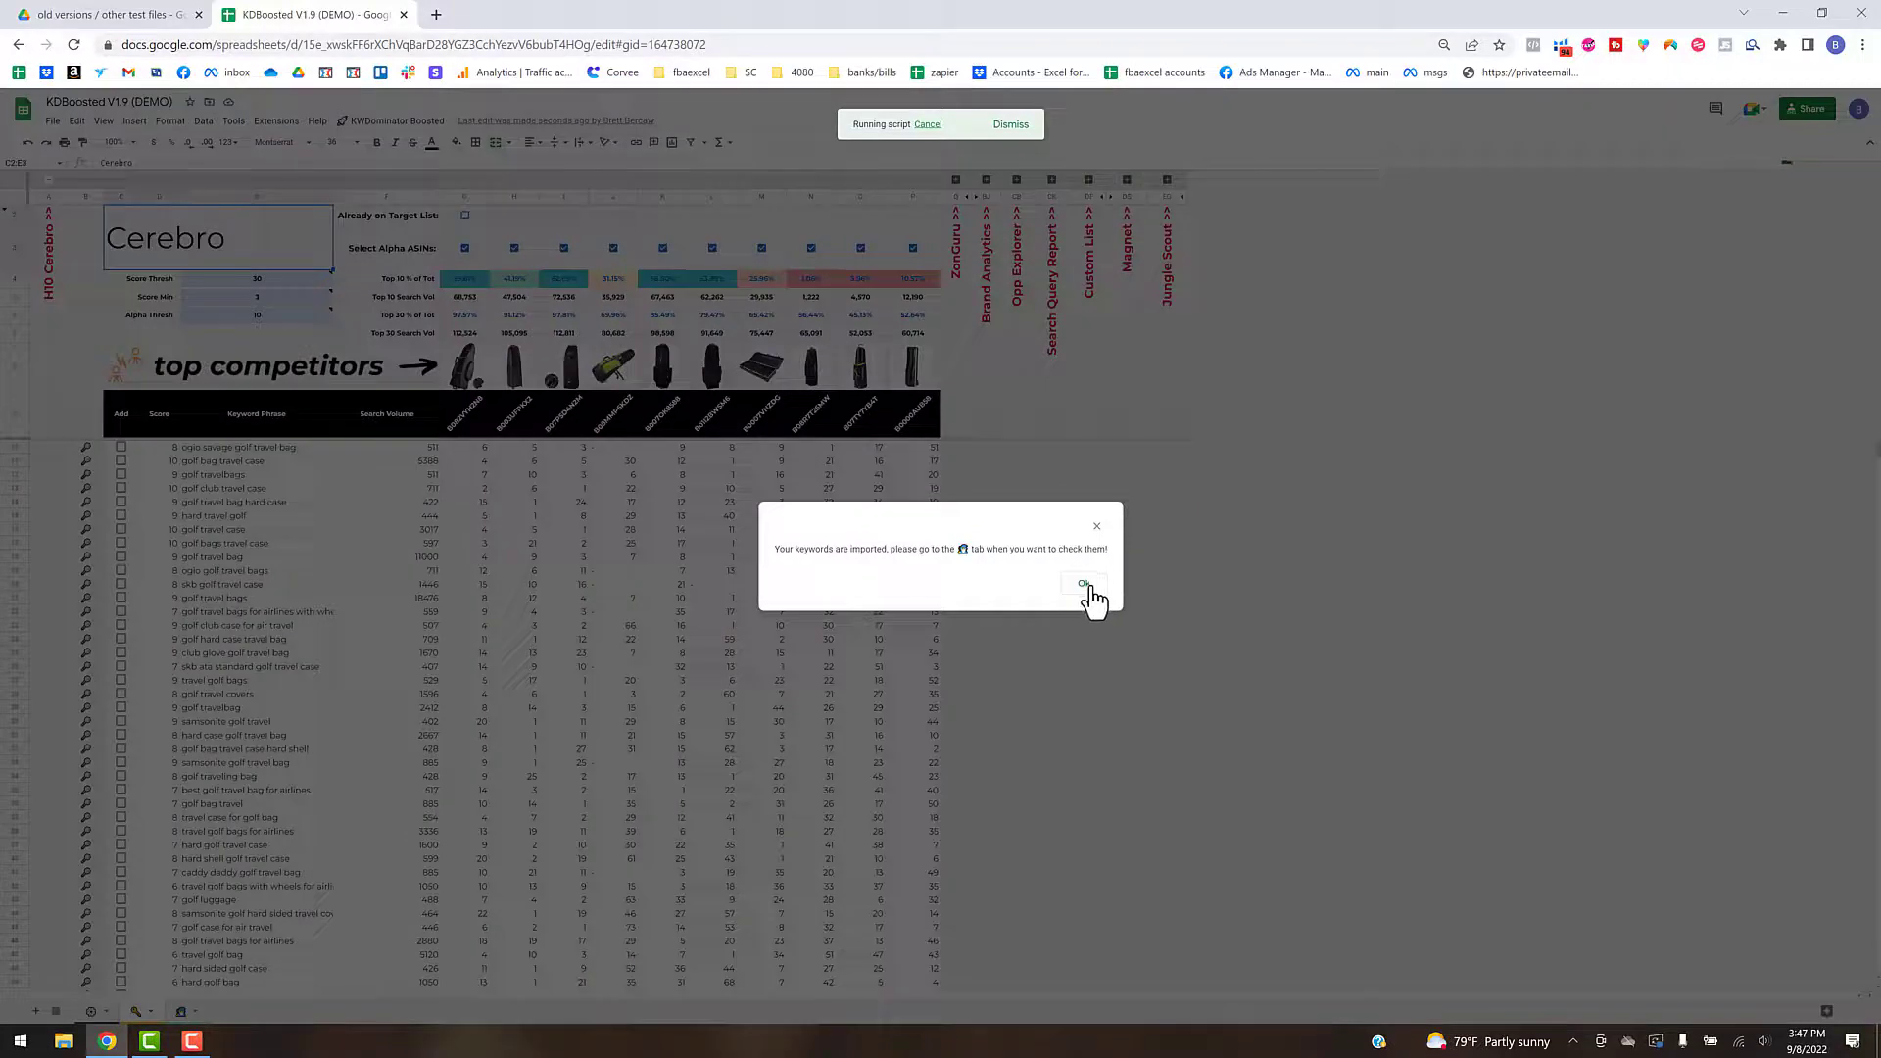
click(1088, 590)
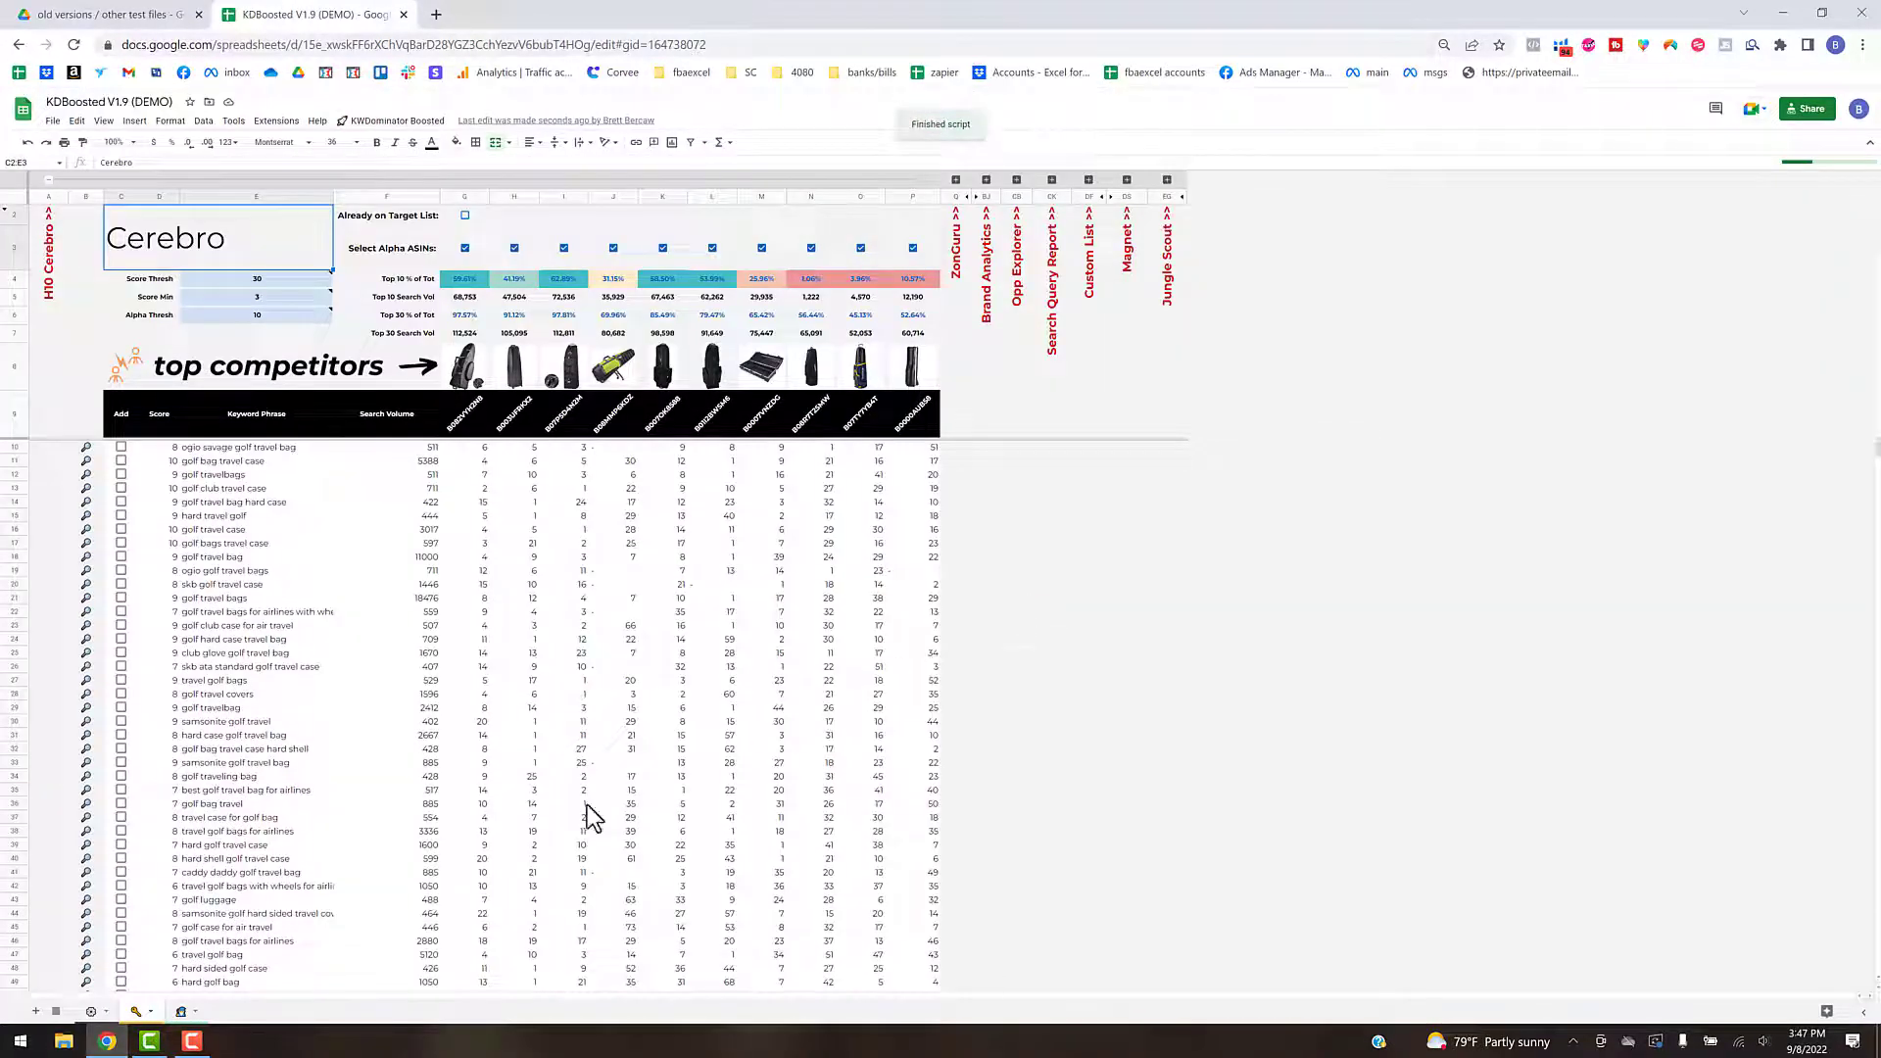
- Examine the Target KW List on the Listing Wizard sheet, checking its keywords, sources and search volumes
click(183, 1015)
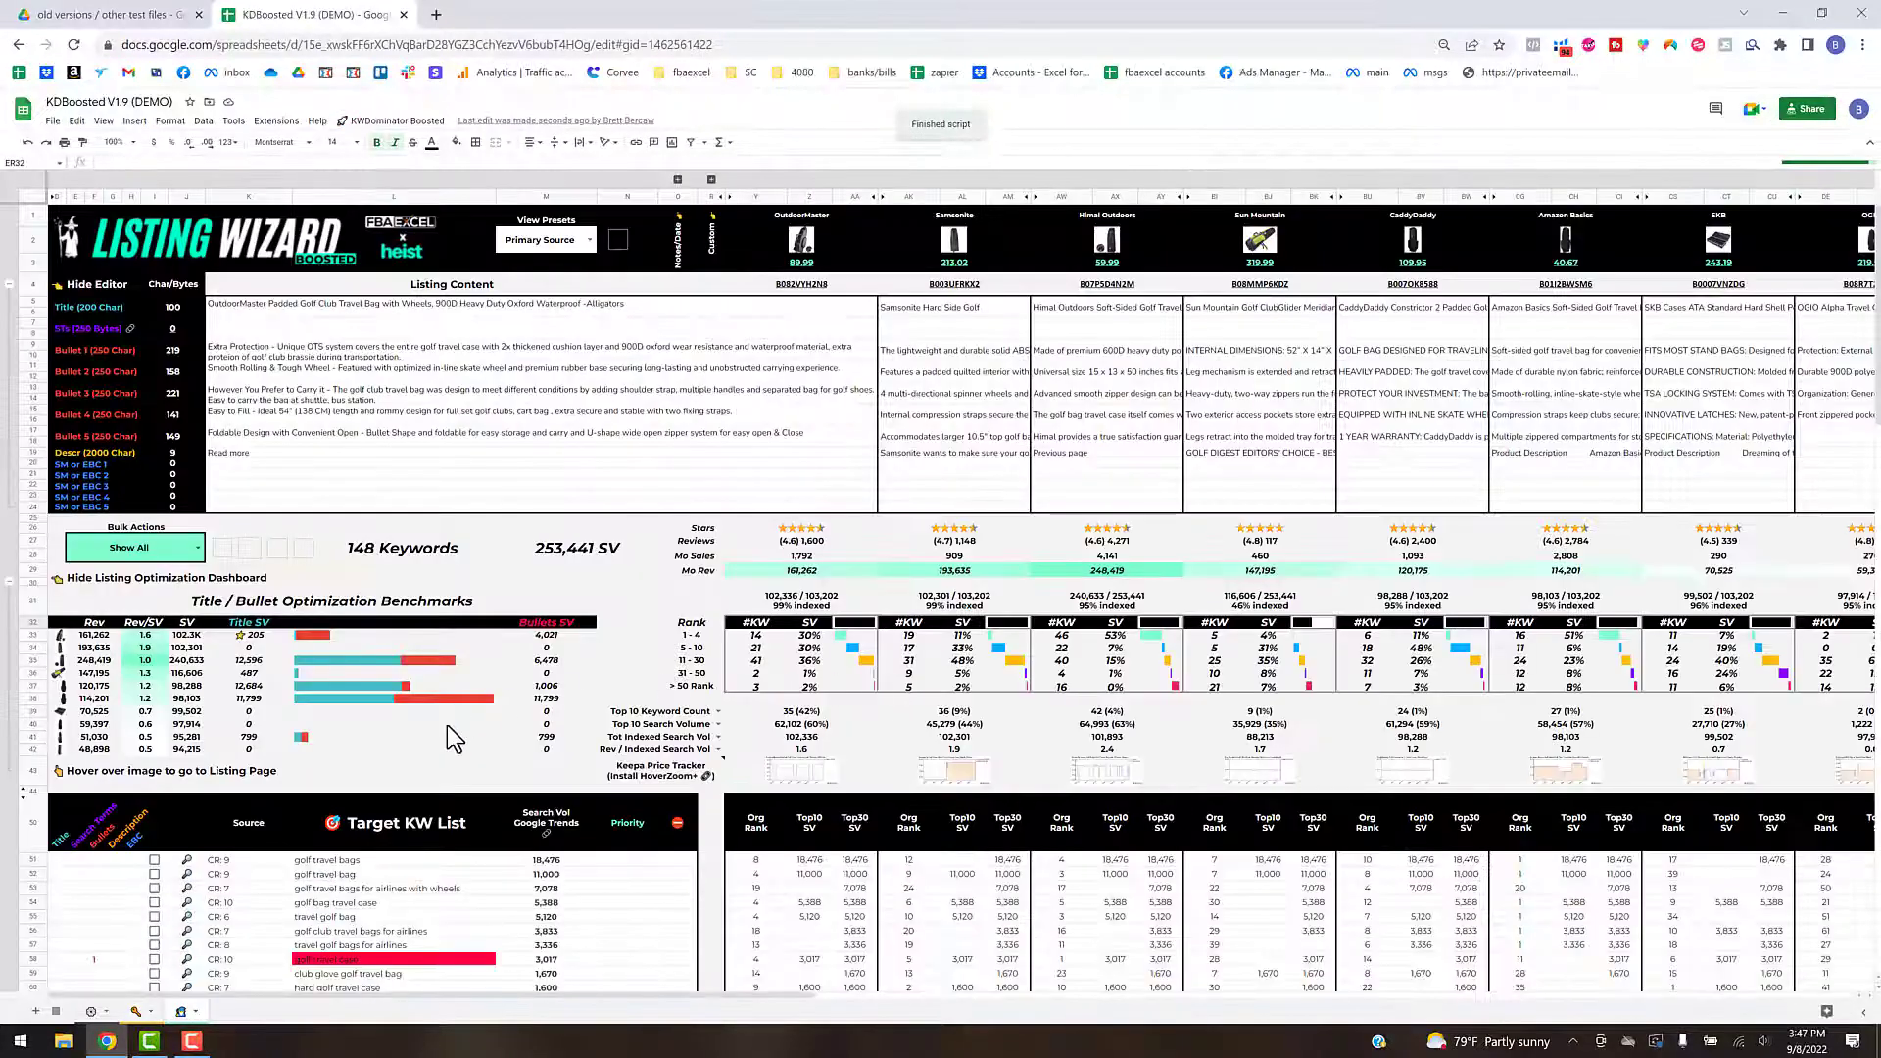
scroll(243, 779, down, 4)
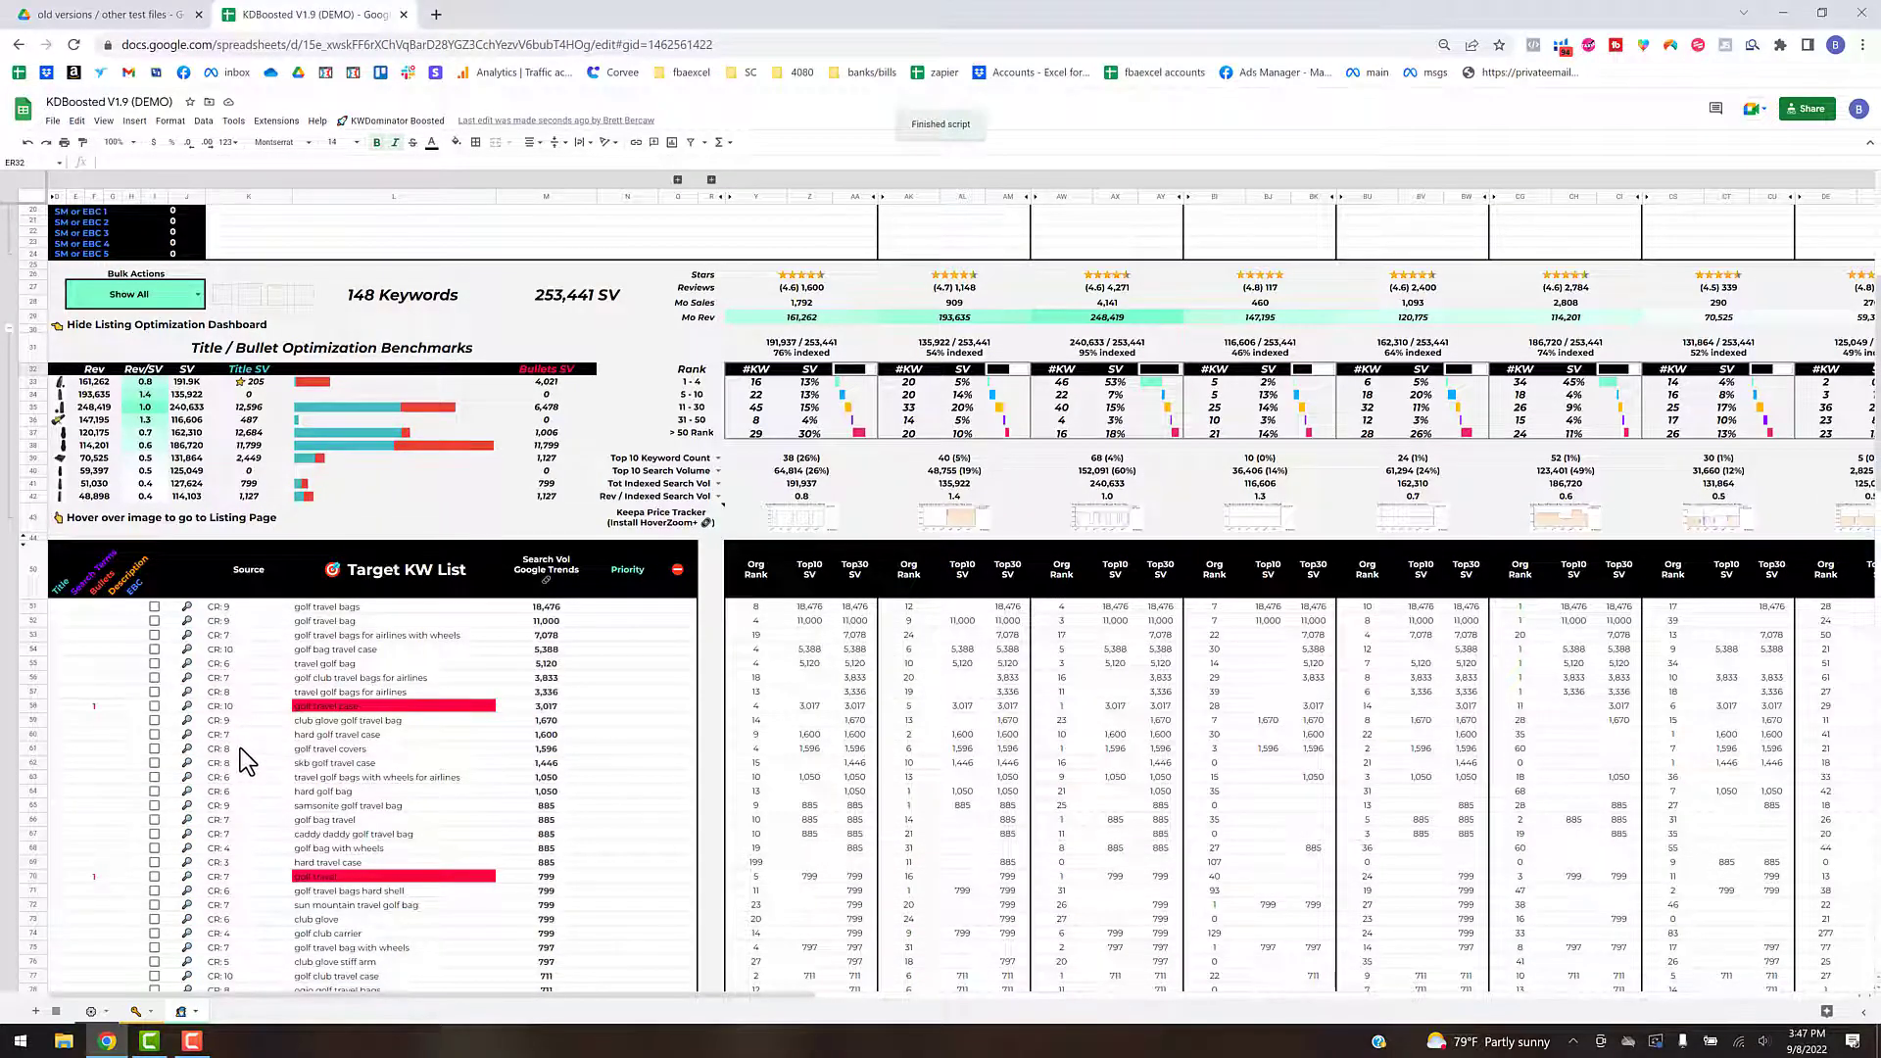
scroll(239, 749, down, 5)
scroll(239, 761, down, 5)
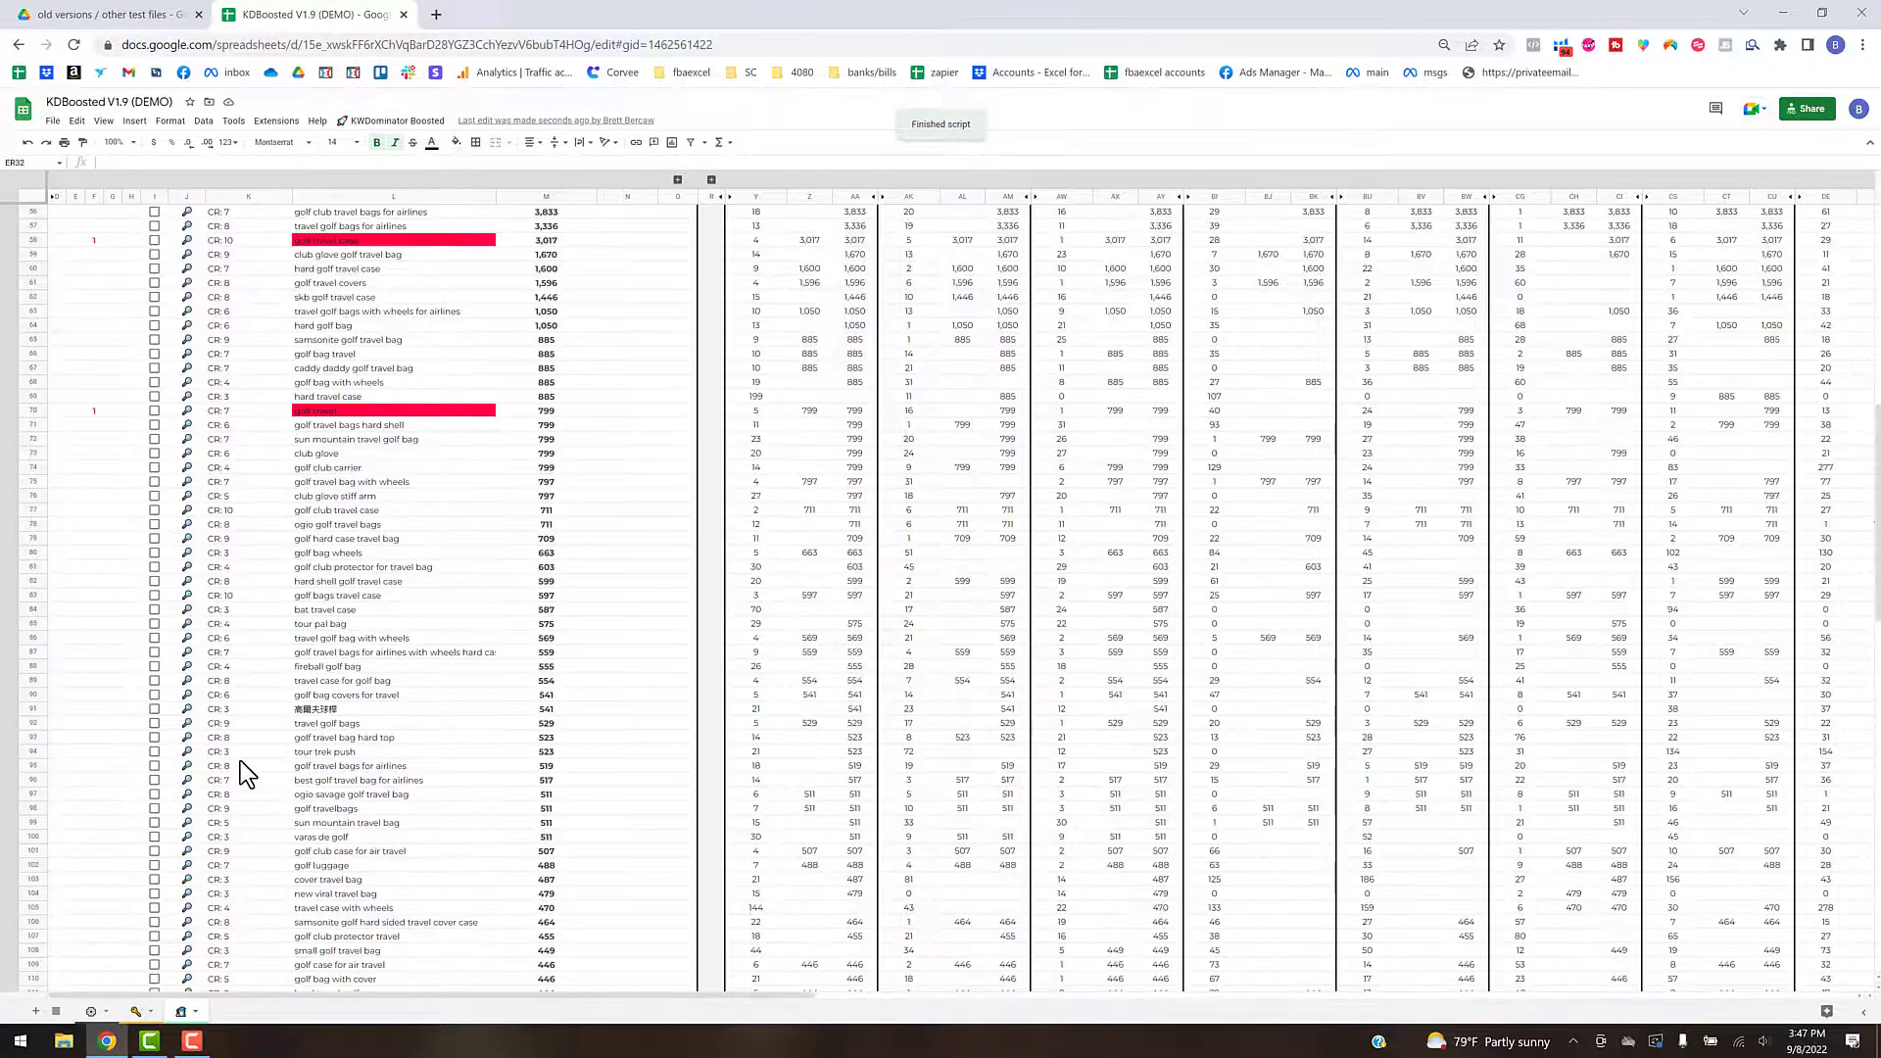
scroll(240, 760, down, 15)
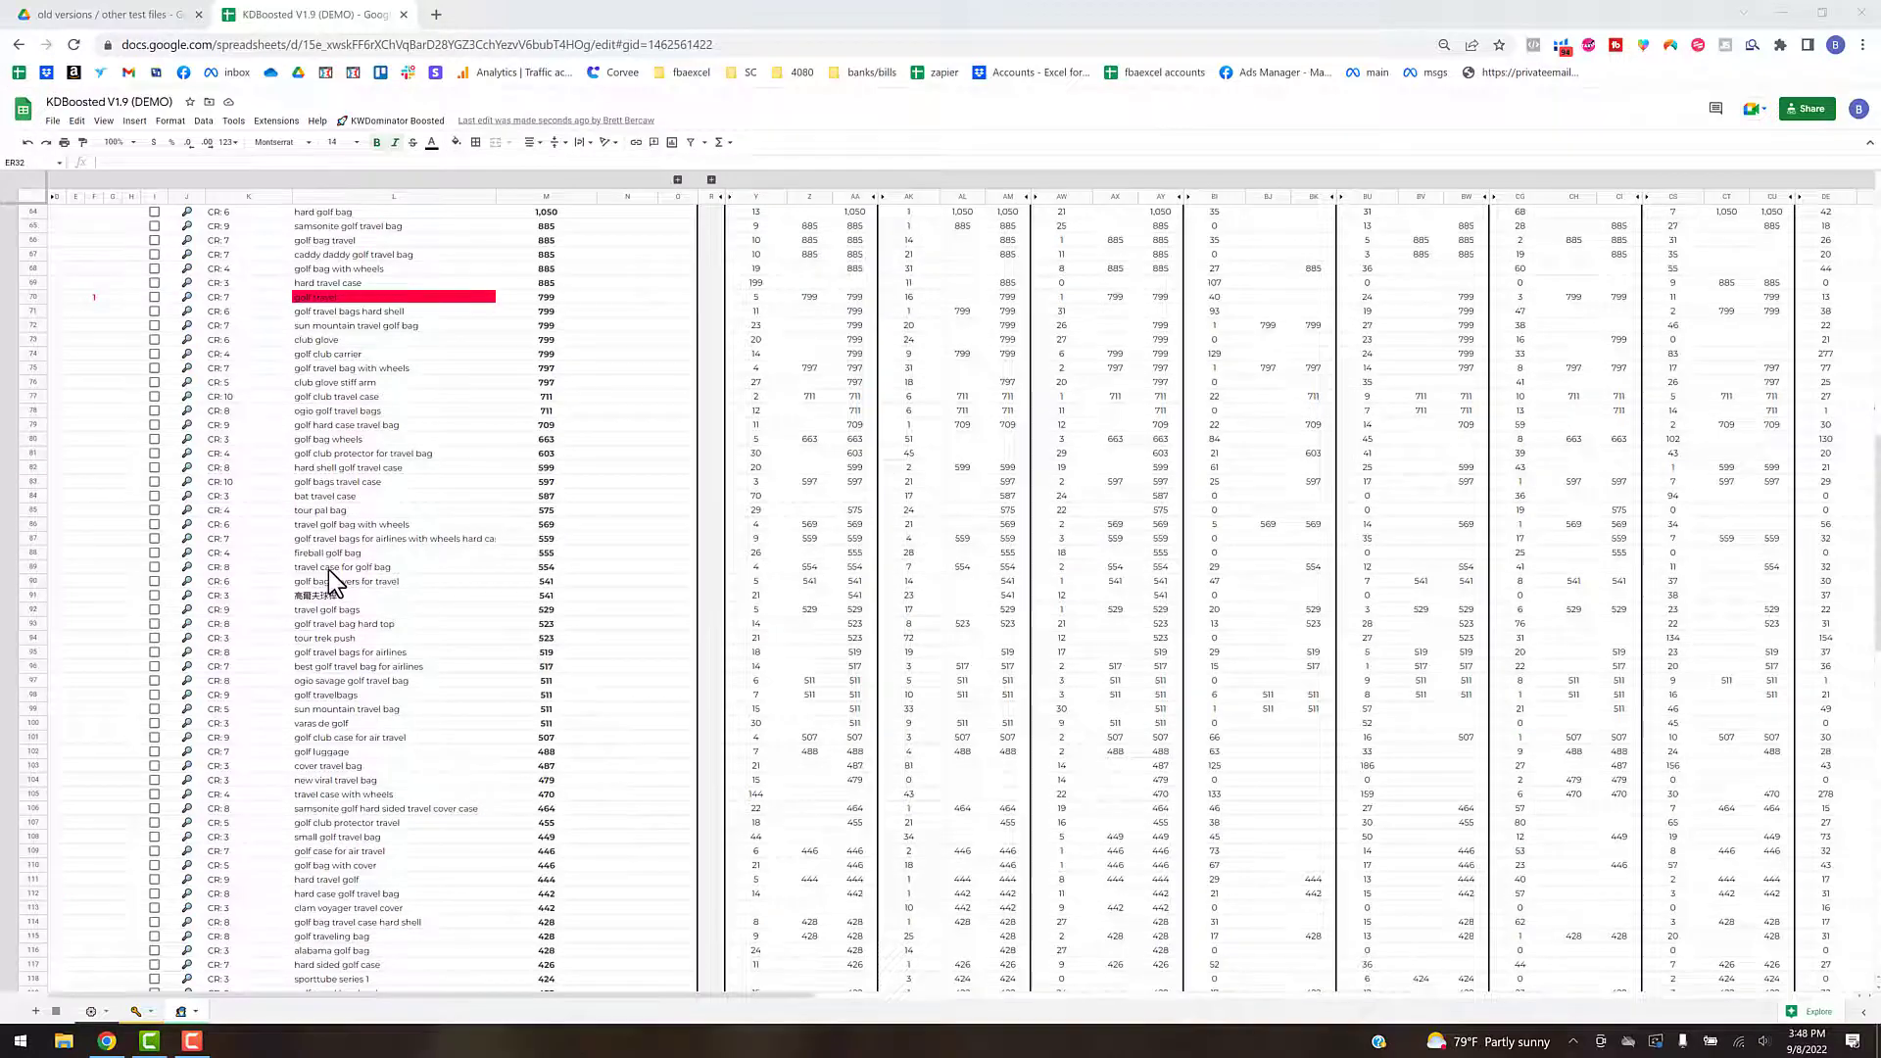
scroll(350, 495, up, 10)
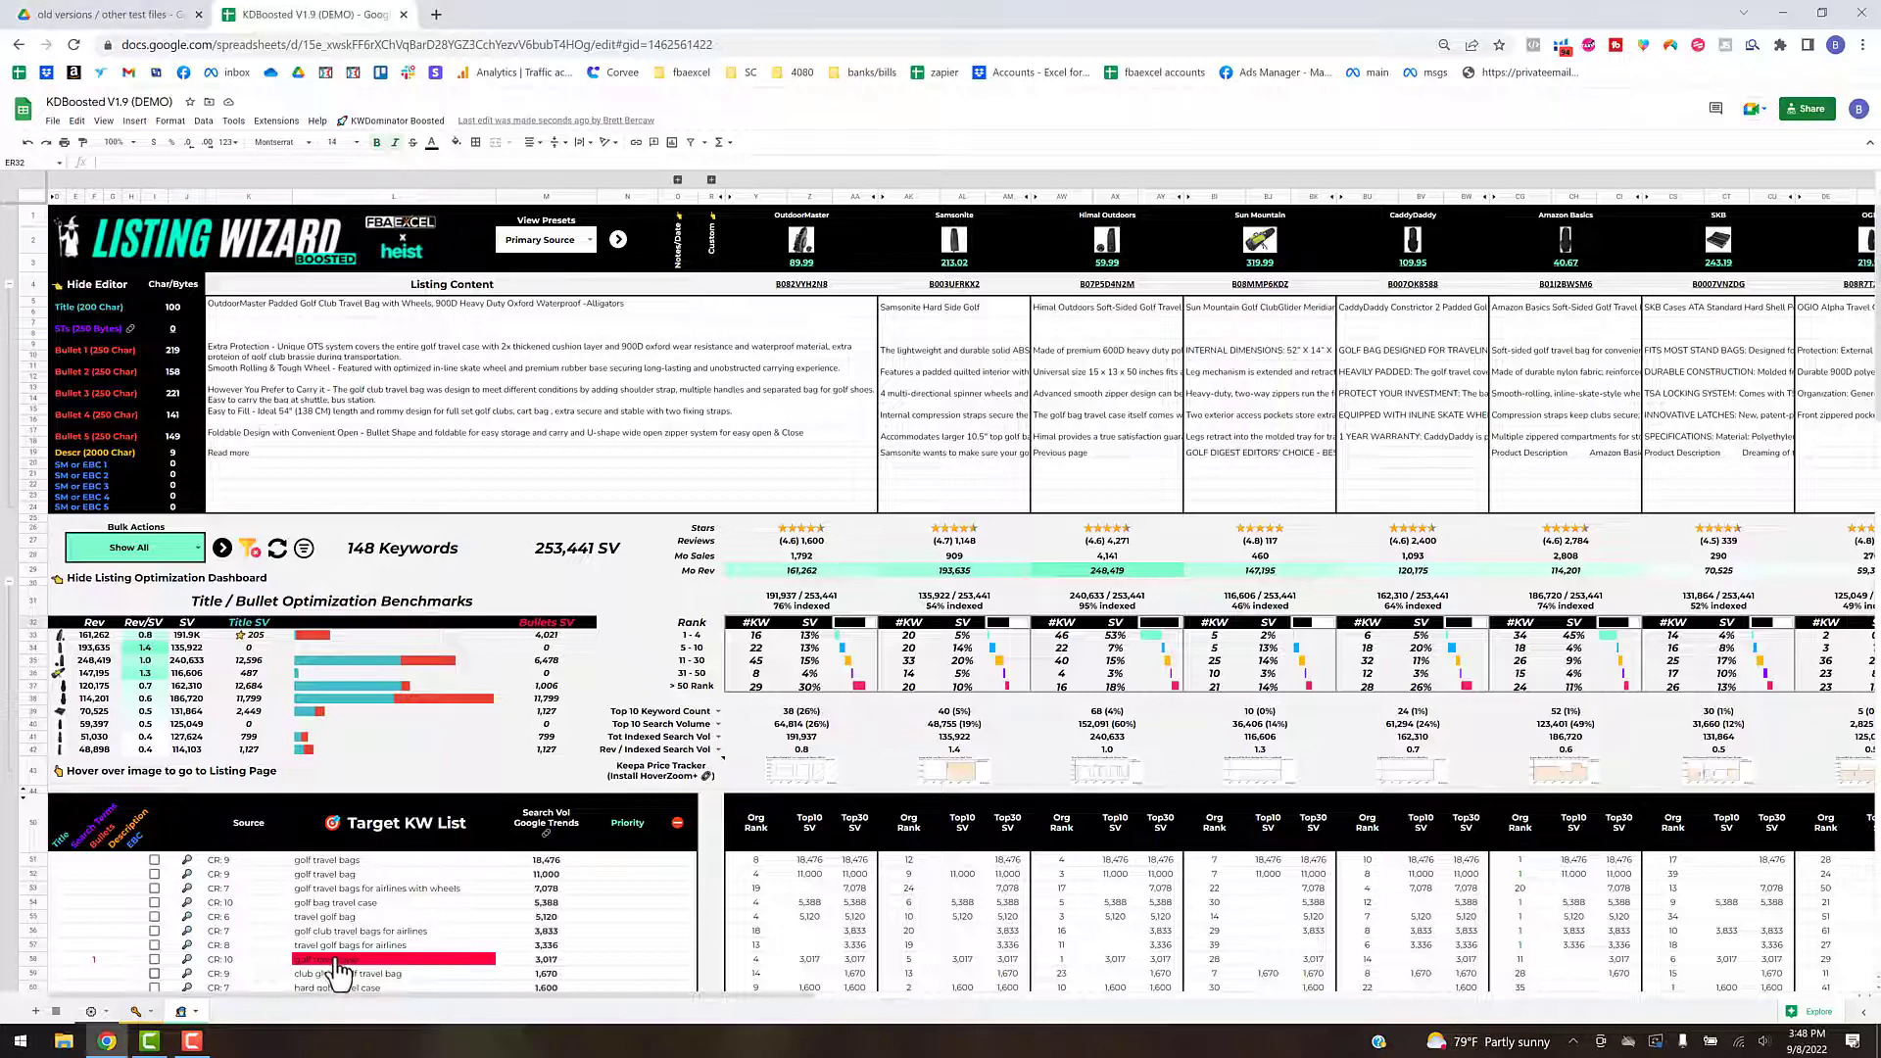
- On the keyword sources sheet, turn on highlighting of the Cerebro keywords that are already on the target list
key(ctrl+shift+Page_Up)
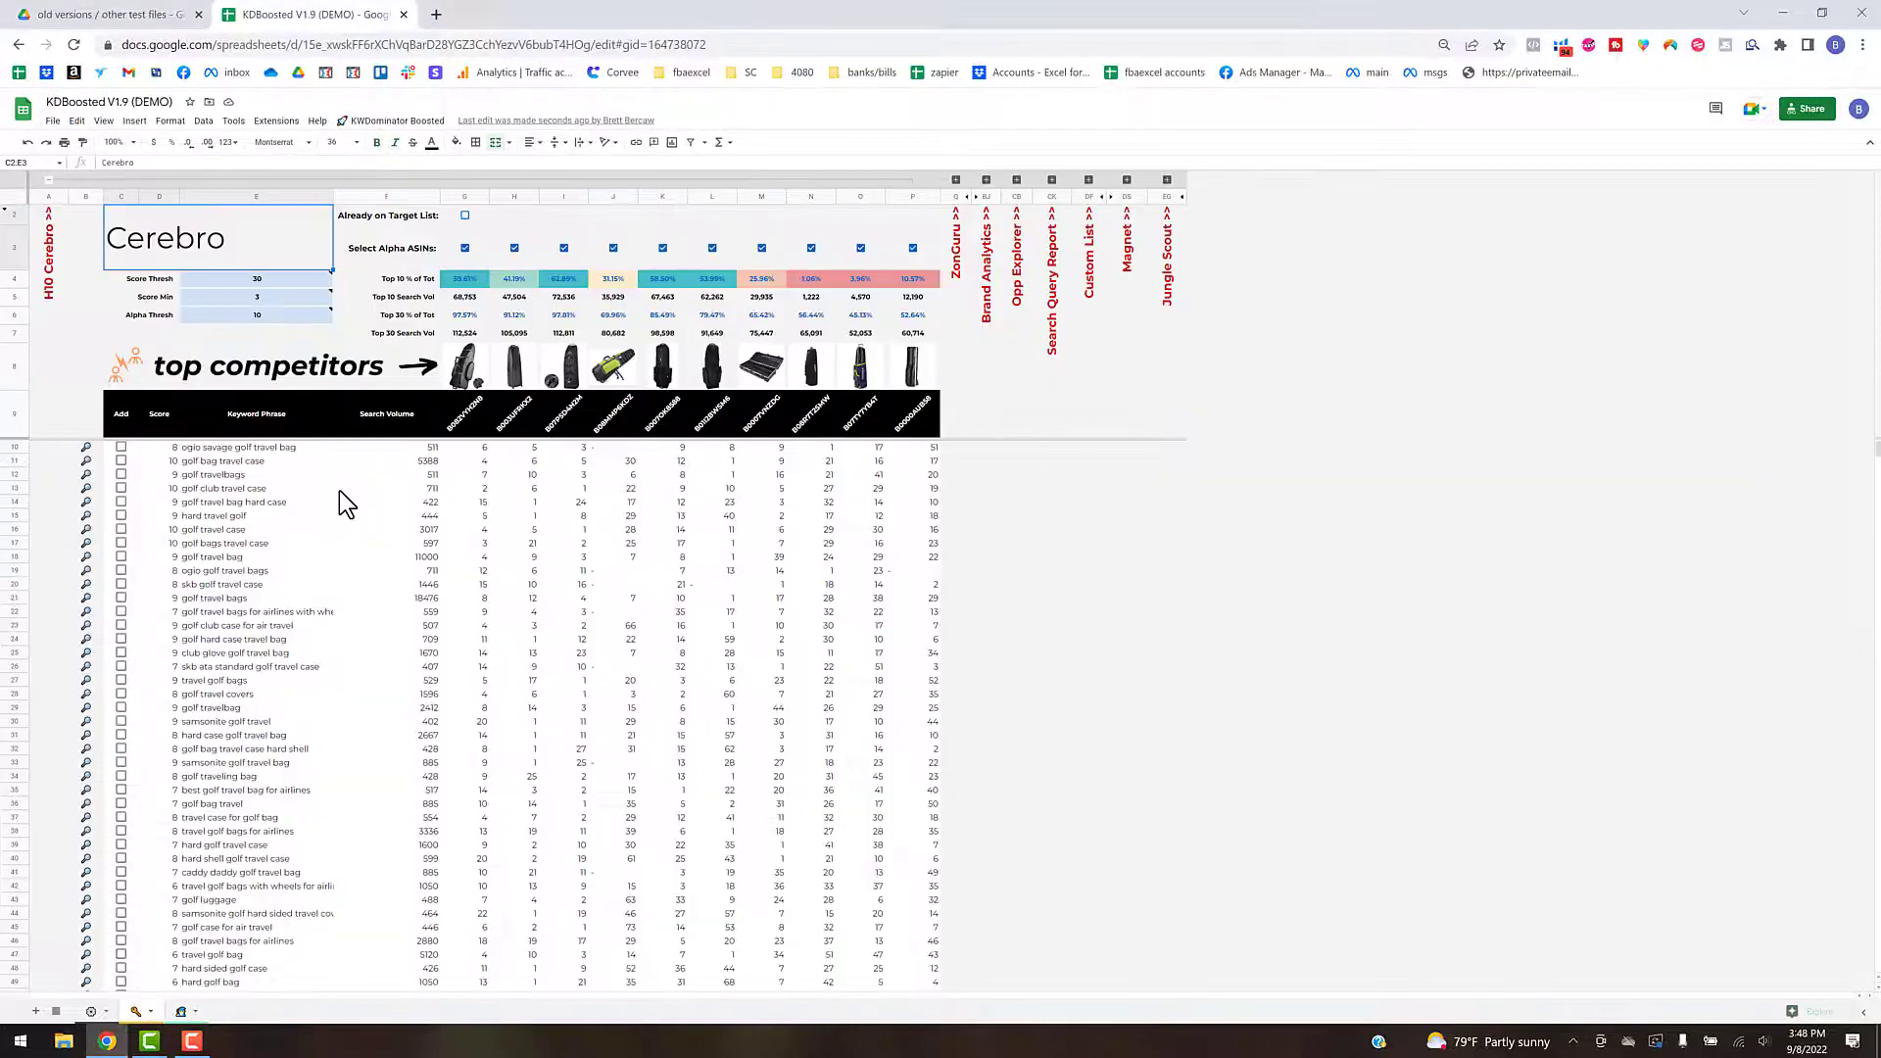
click(466, 214)
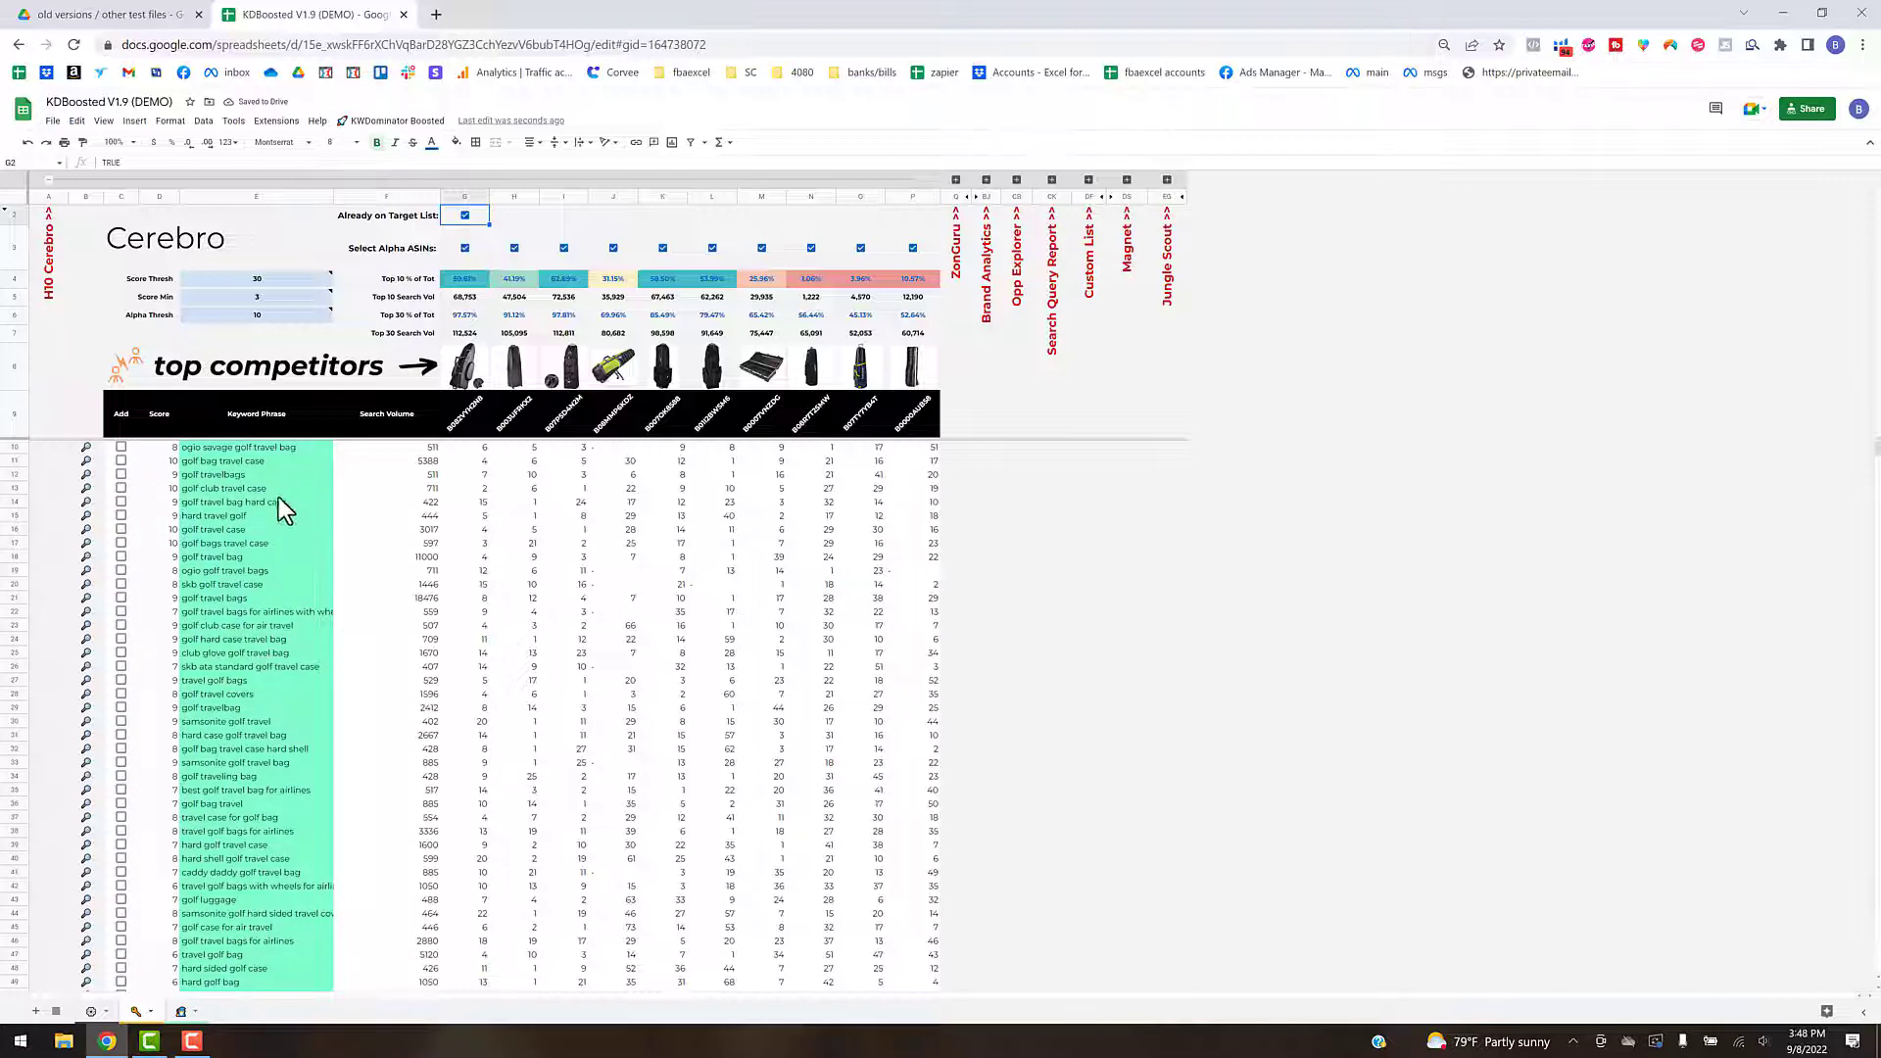
scroll(256, 621, down, 10)
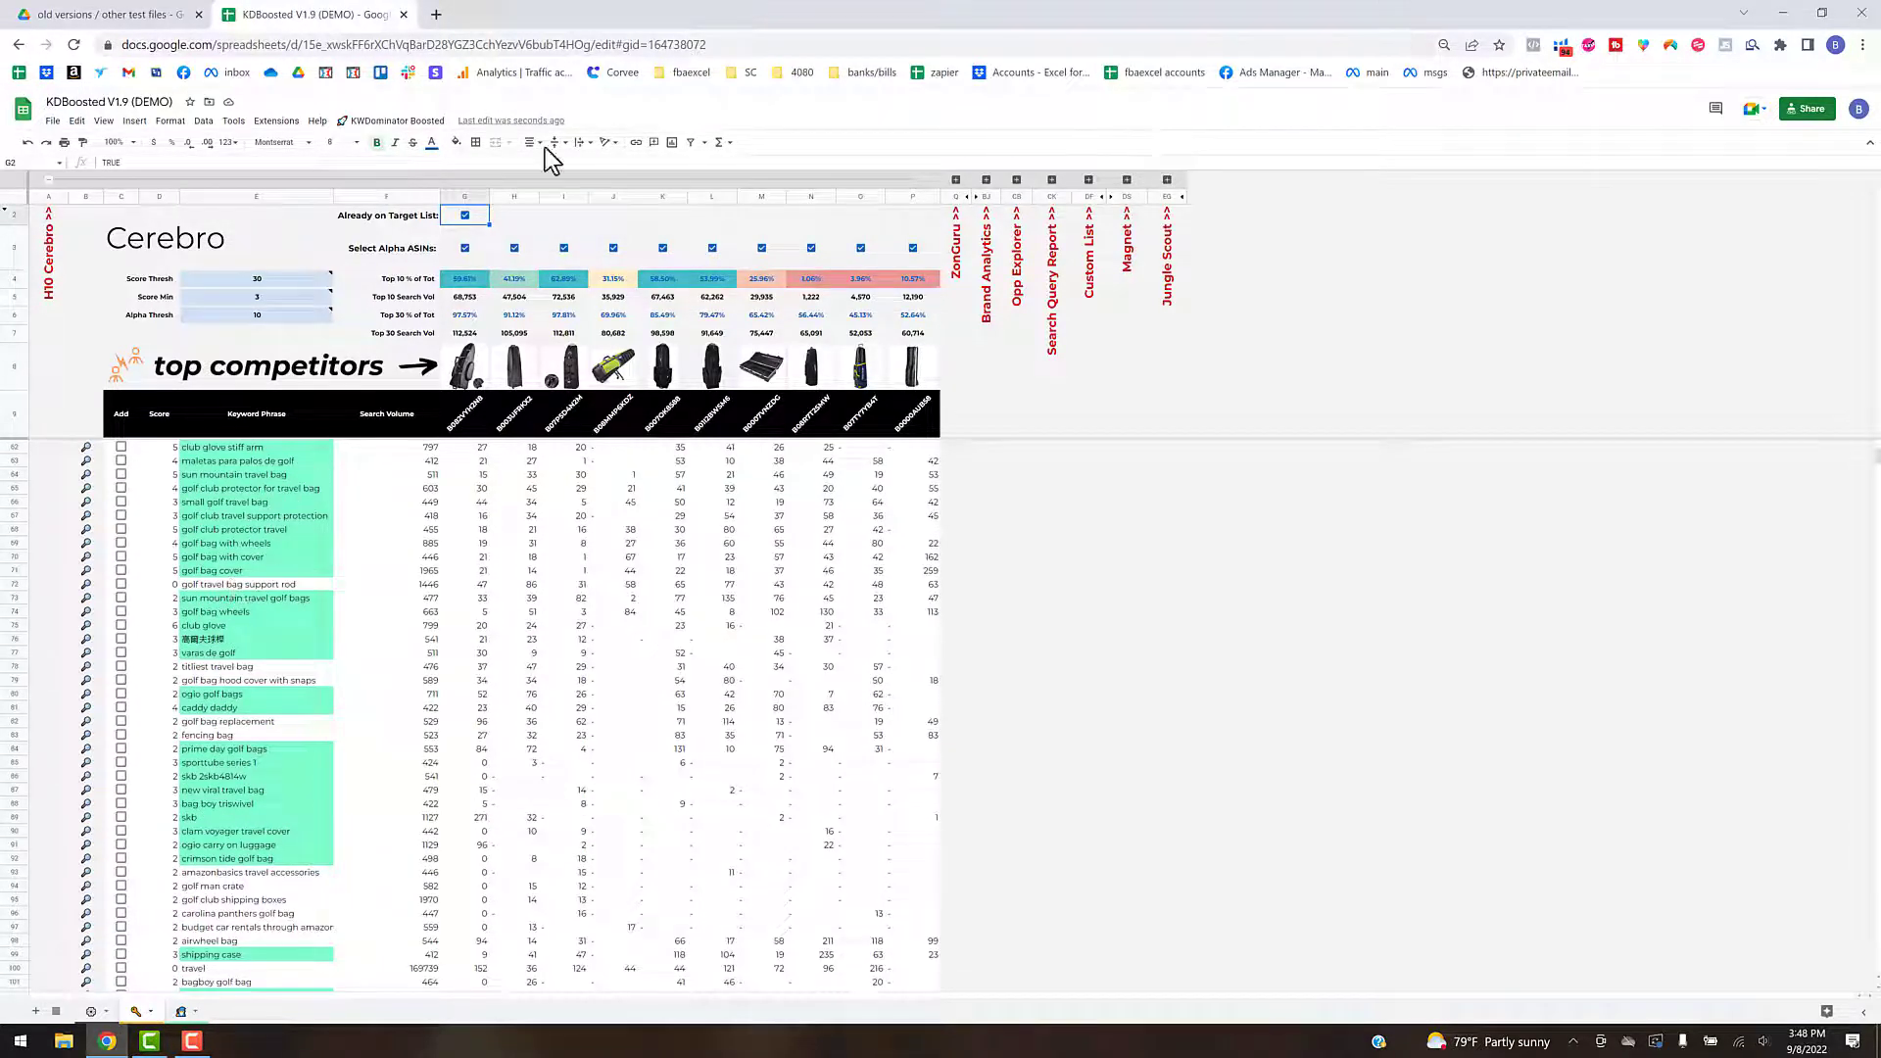
- Enable filters on the Cerebro source table and sort Keyword Phrase by fill color, placing the unhighlighted keywords first
click(397, 119)
mouse_move(420, 456)
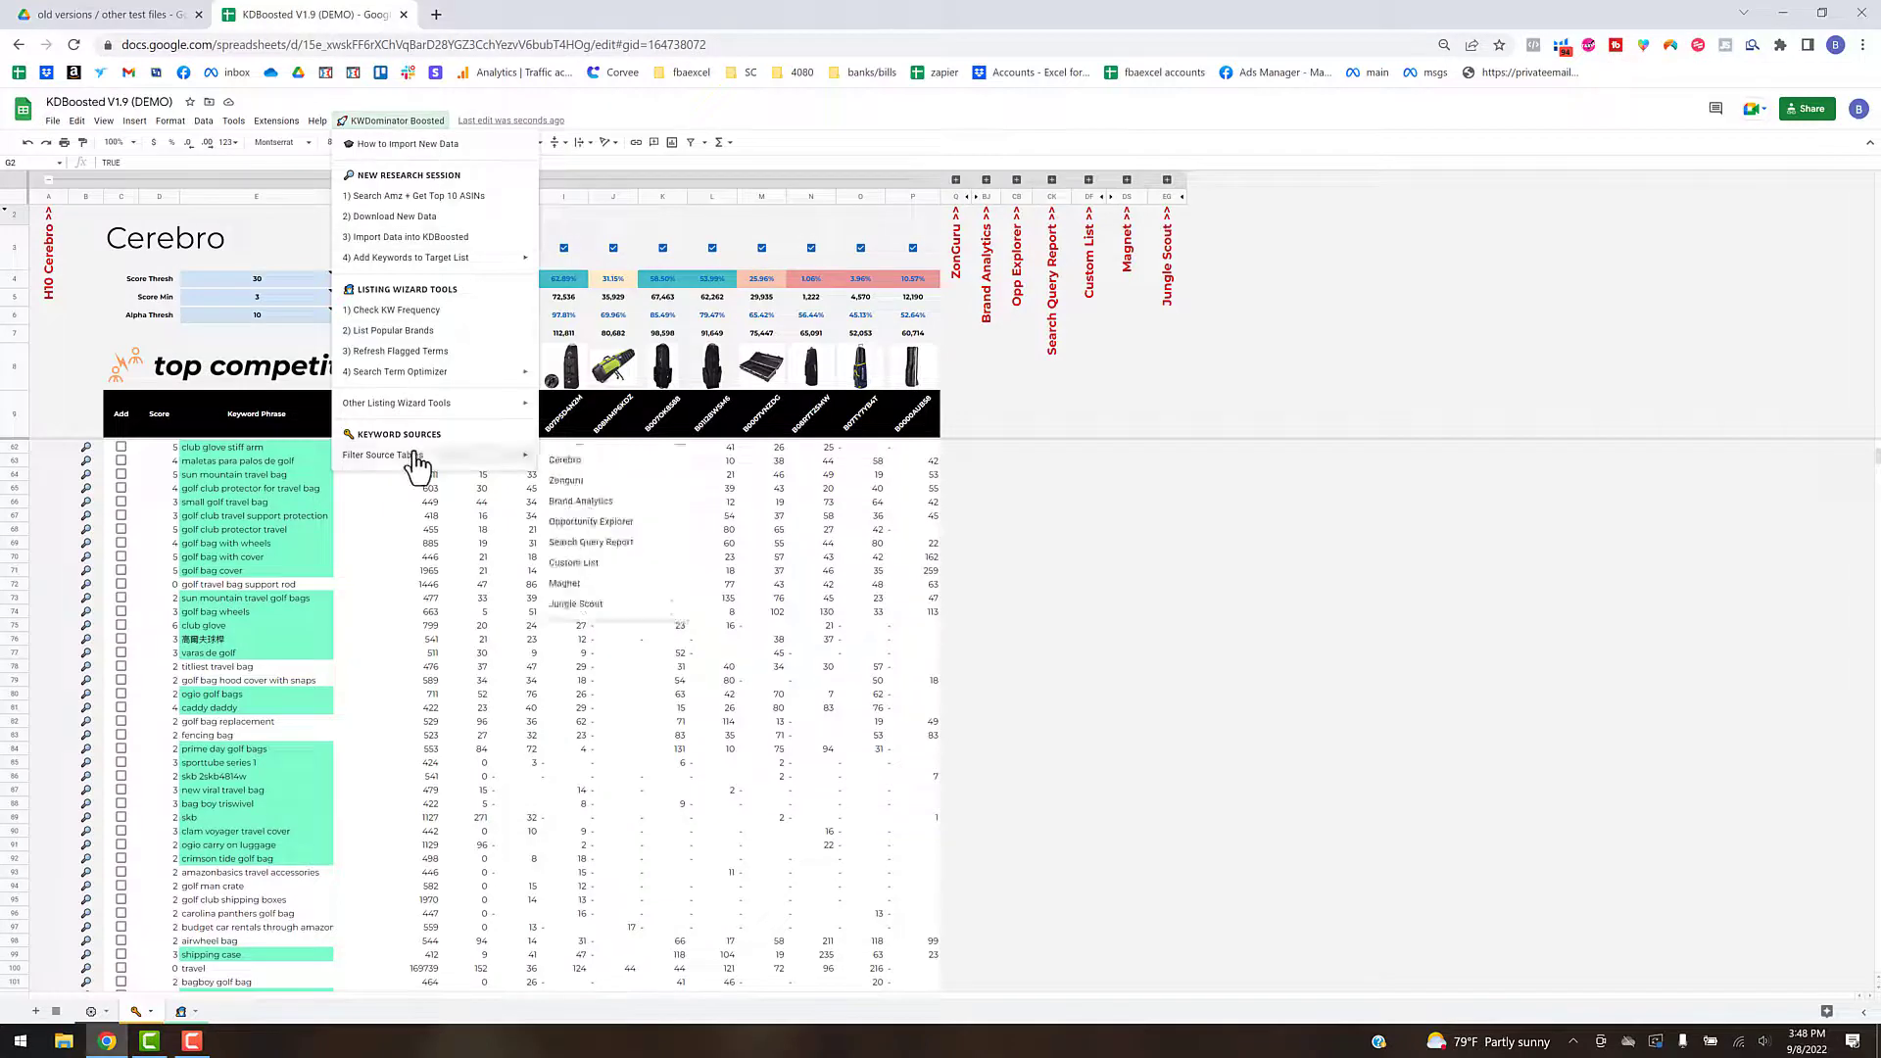
click(572, 463)
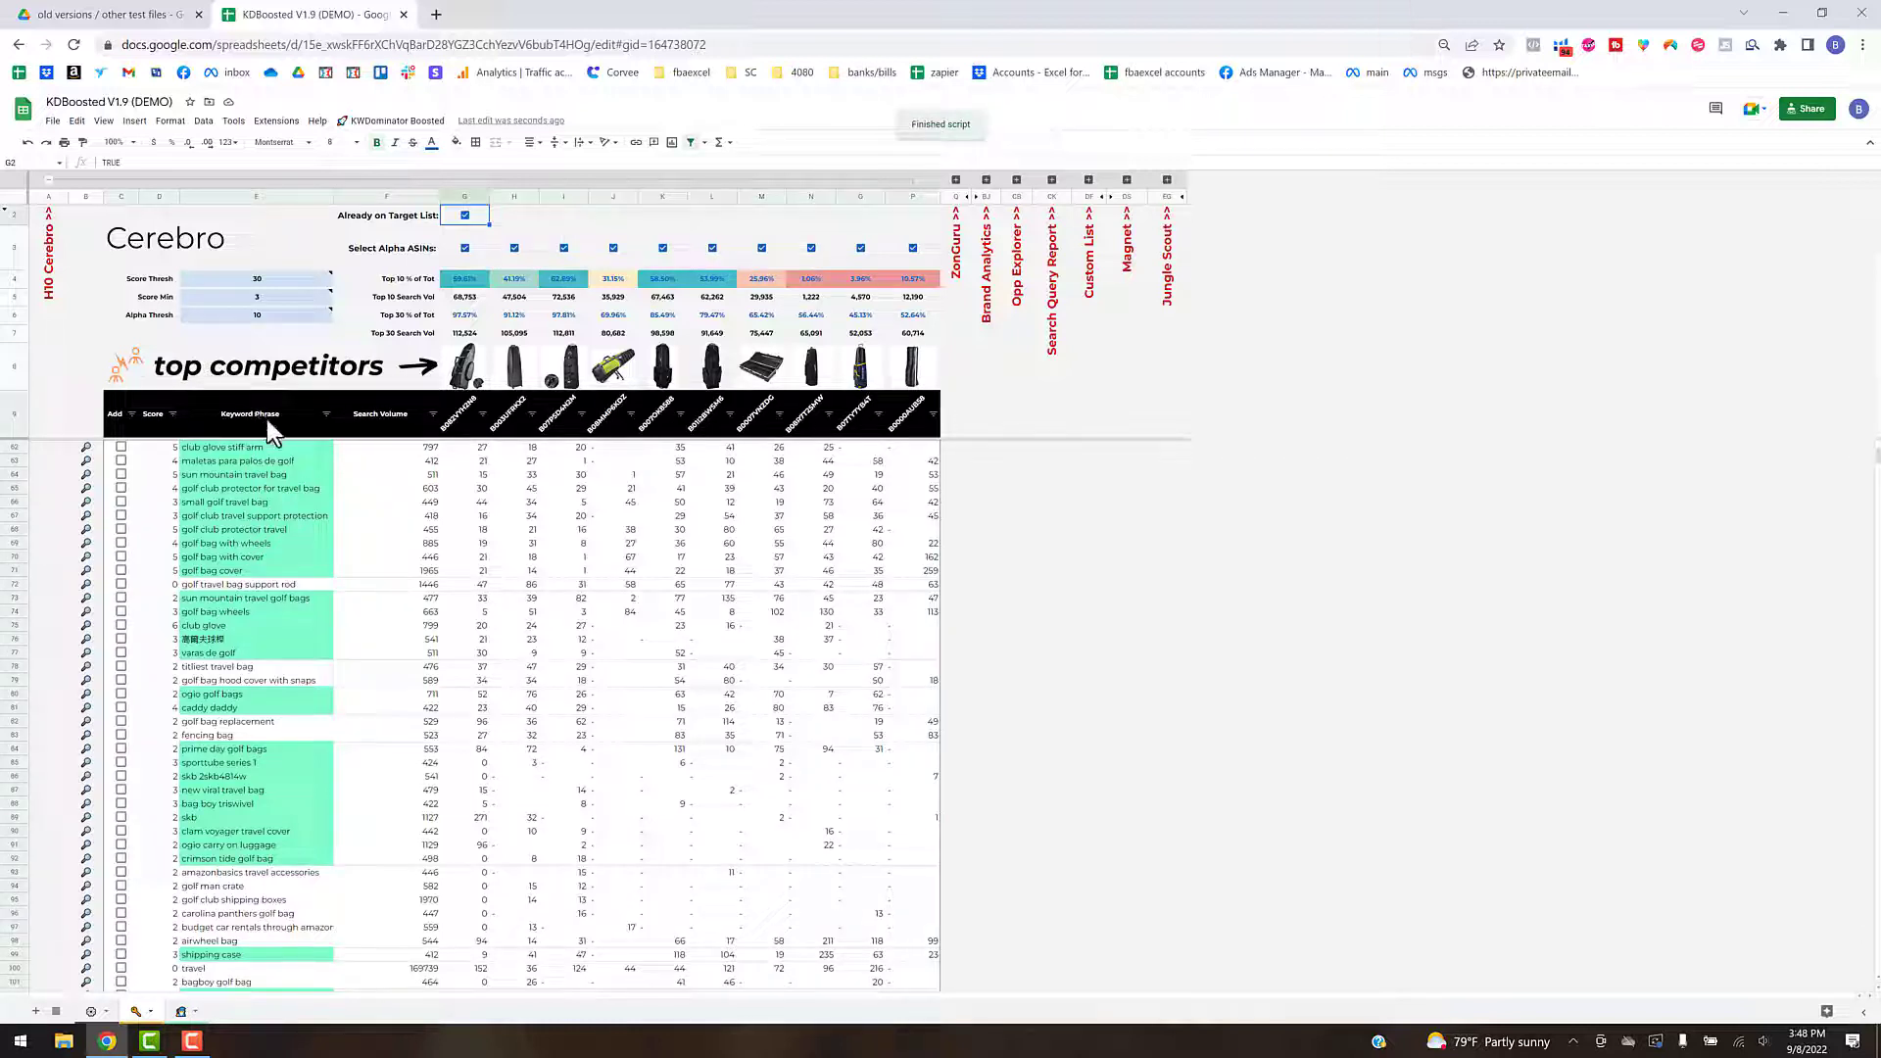
click(328, 414)
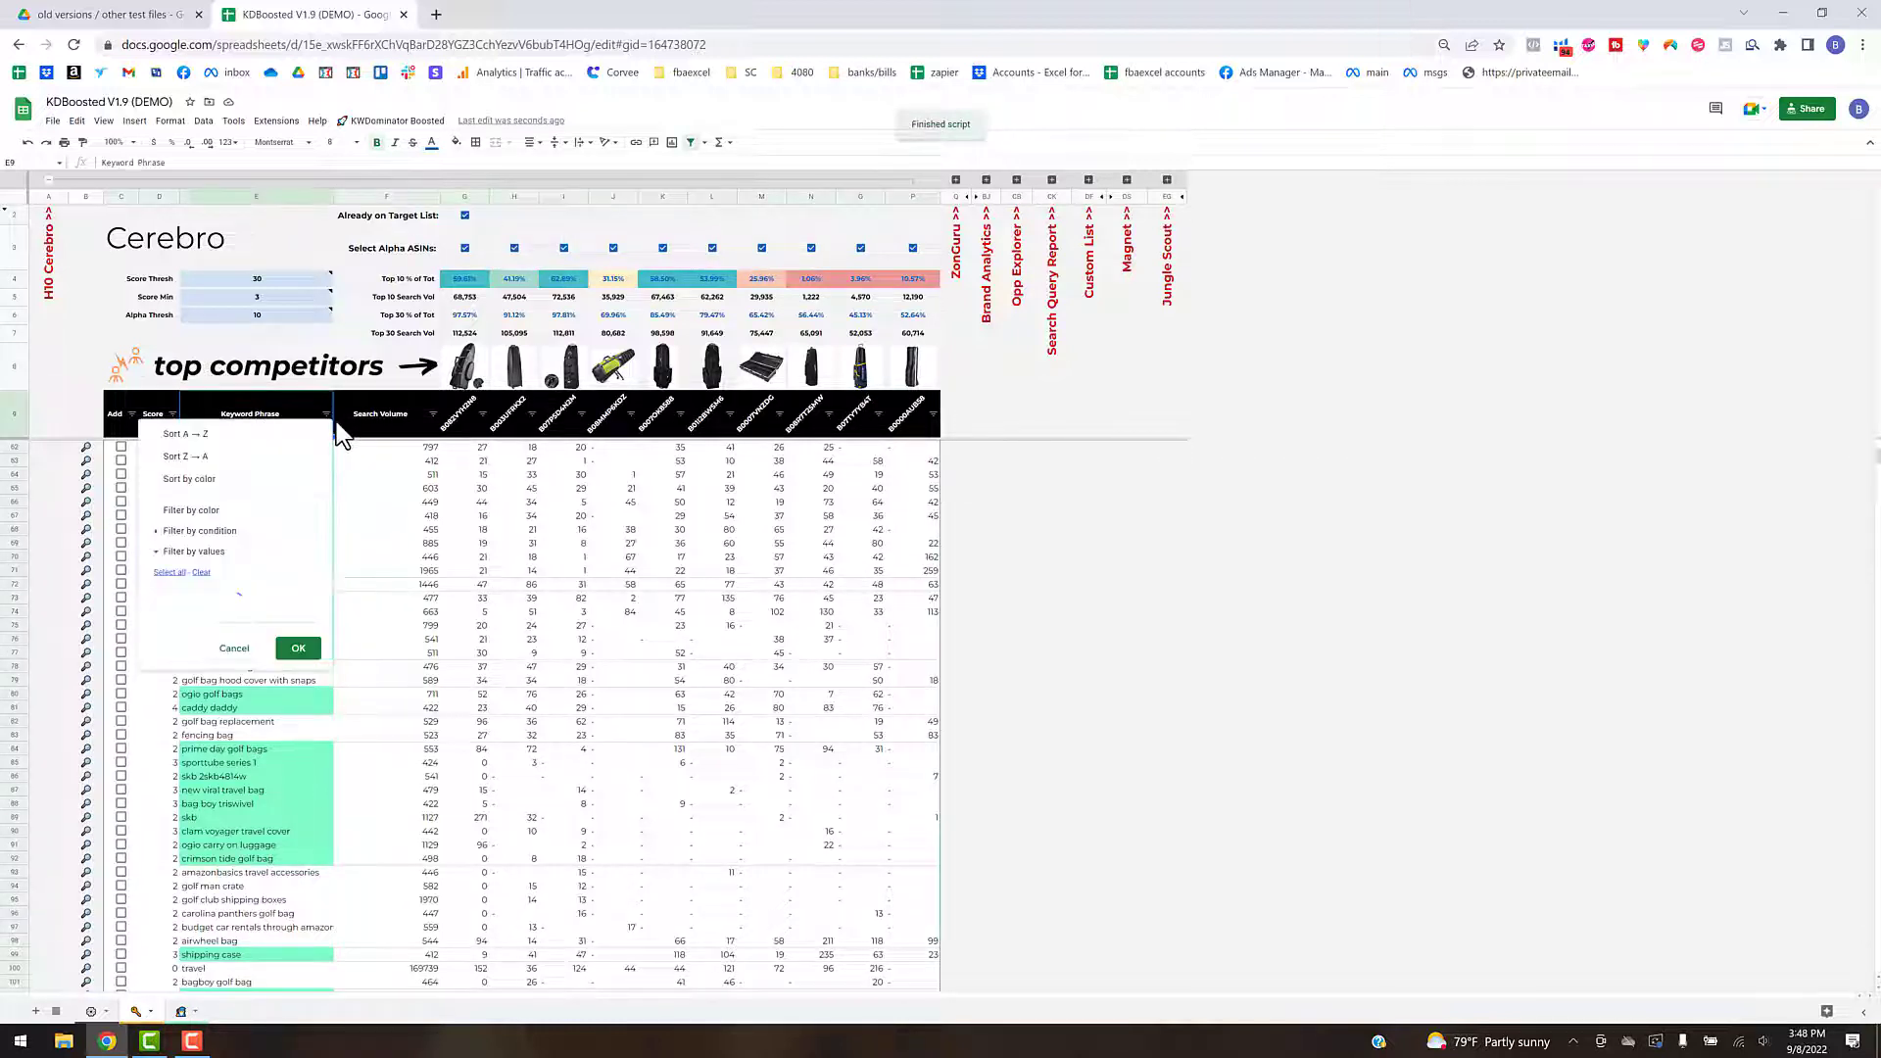
mouse_move(244, 496)
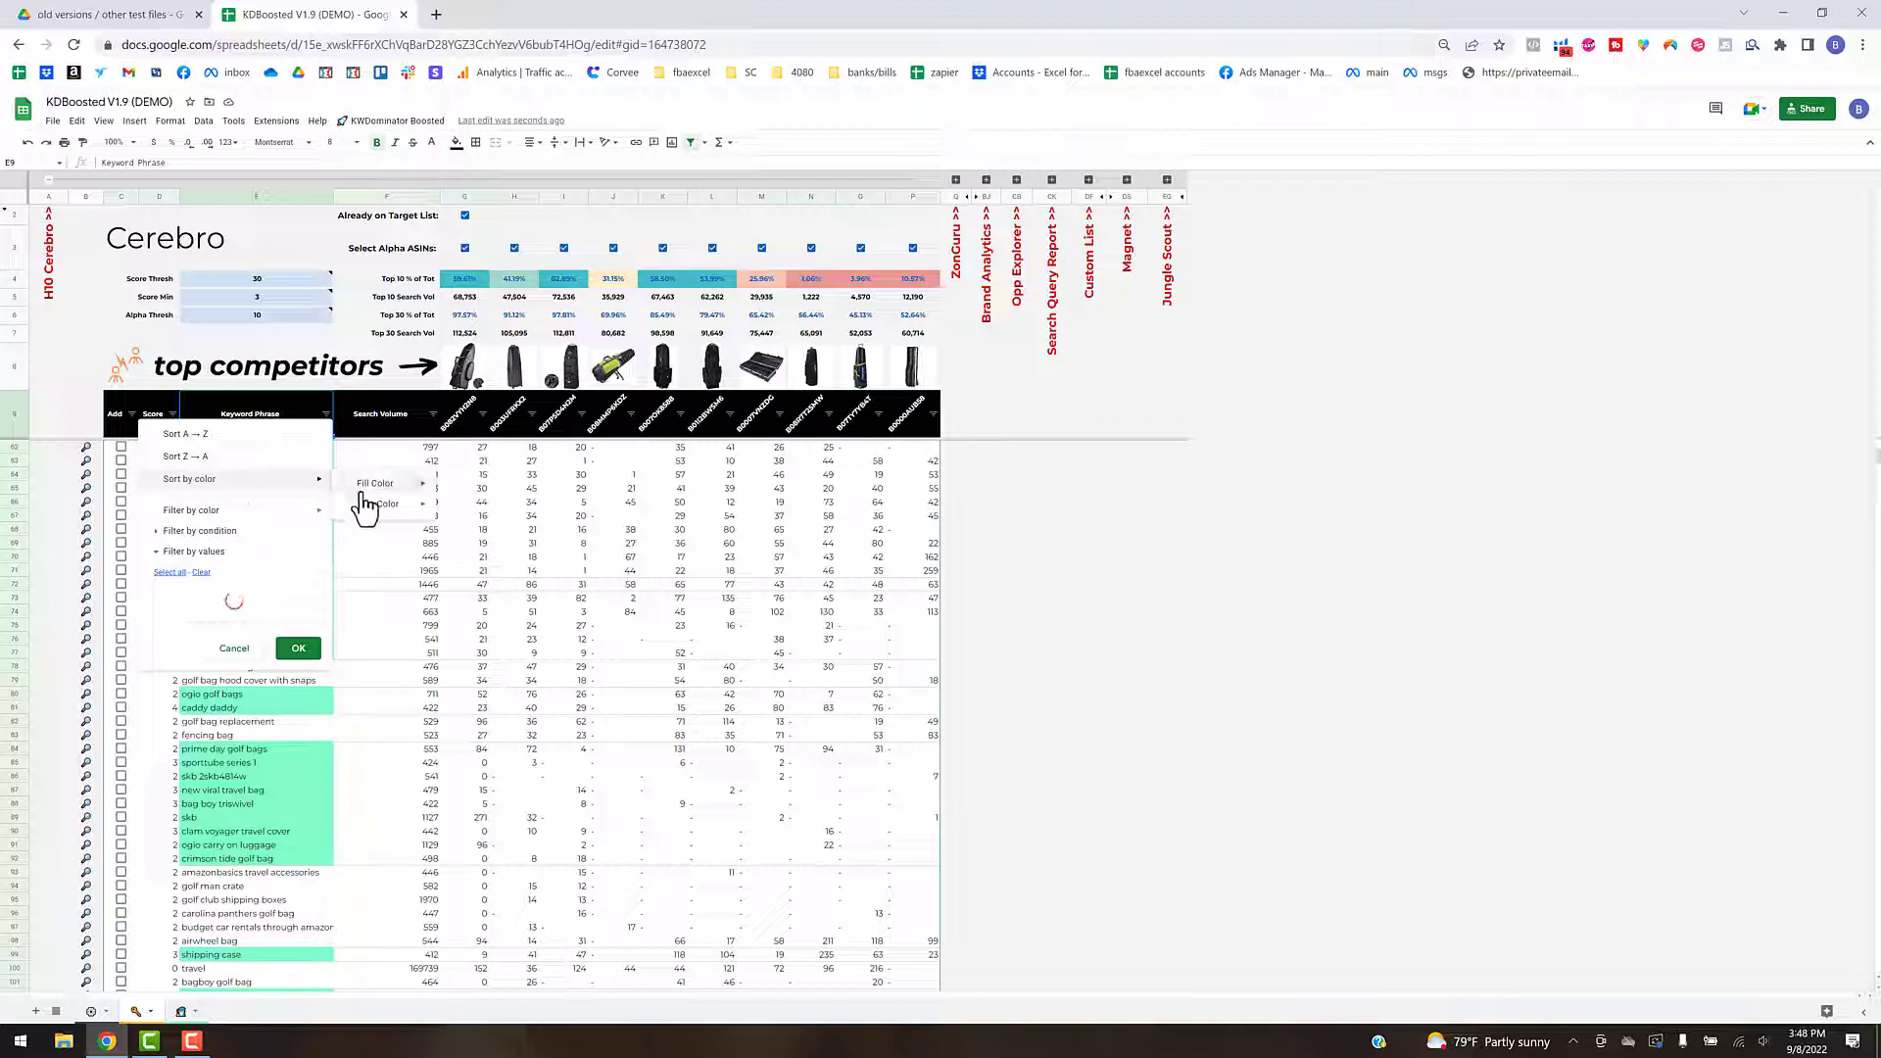
mouse_move(380, 488)
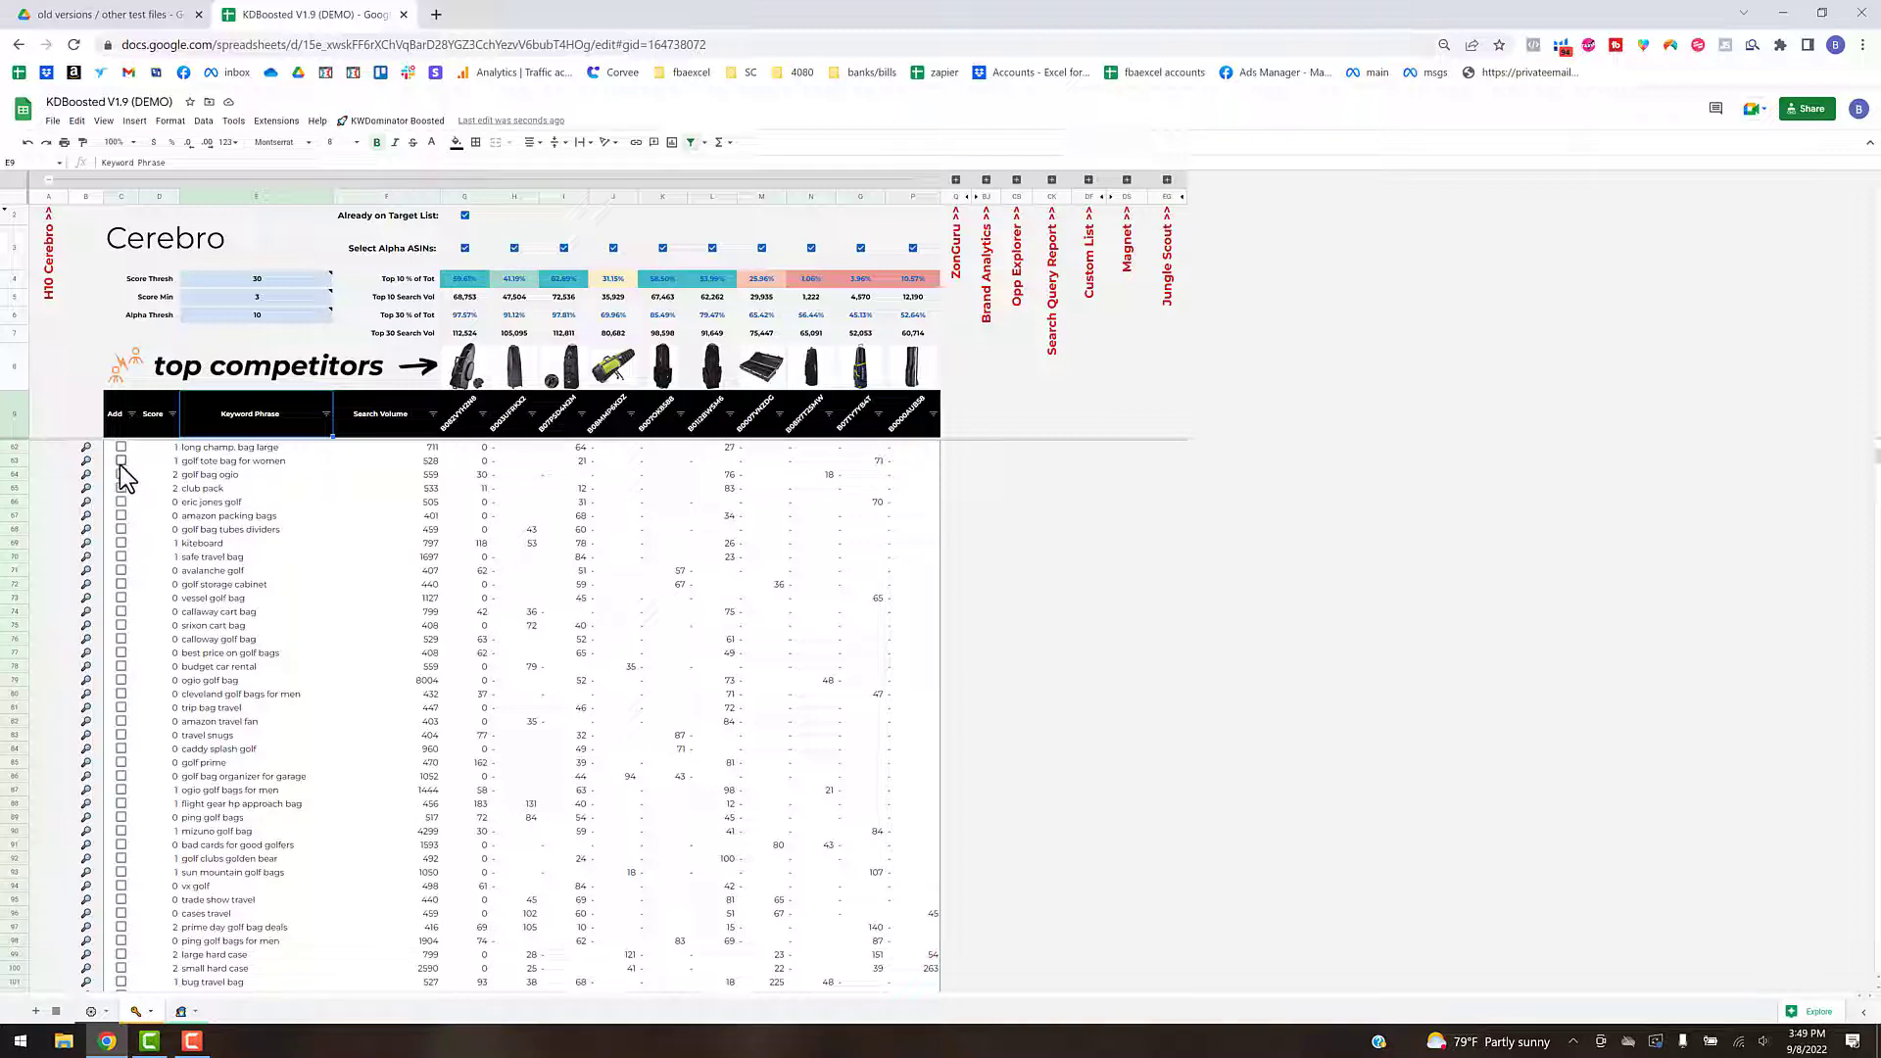
- Mark the keywords golf tote bag for women, safe travel bag, amazon packing bags and club pack for adding
click(121, 461)
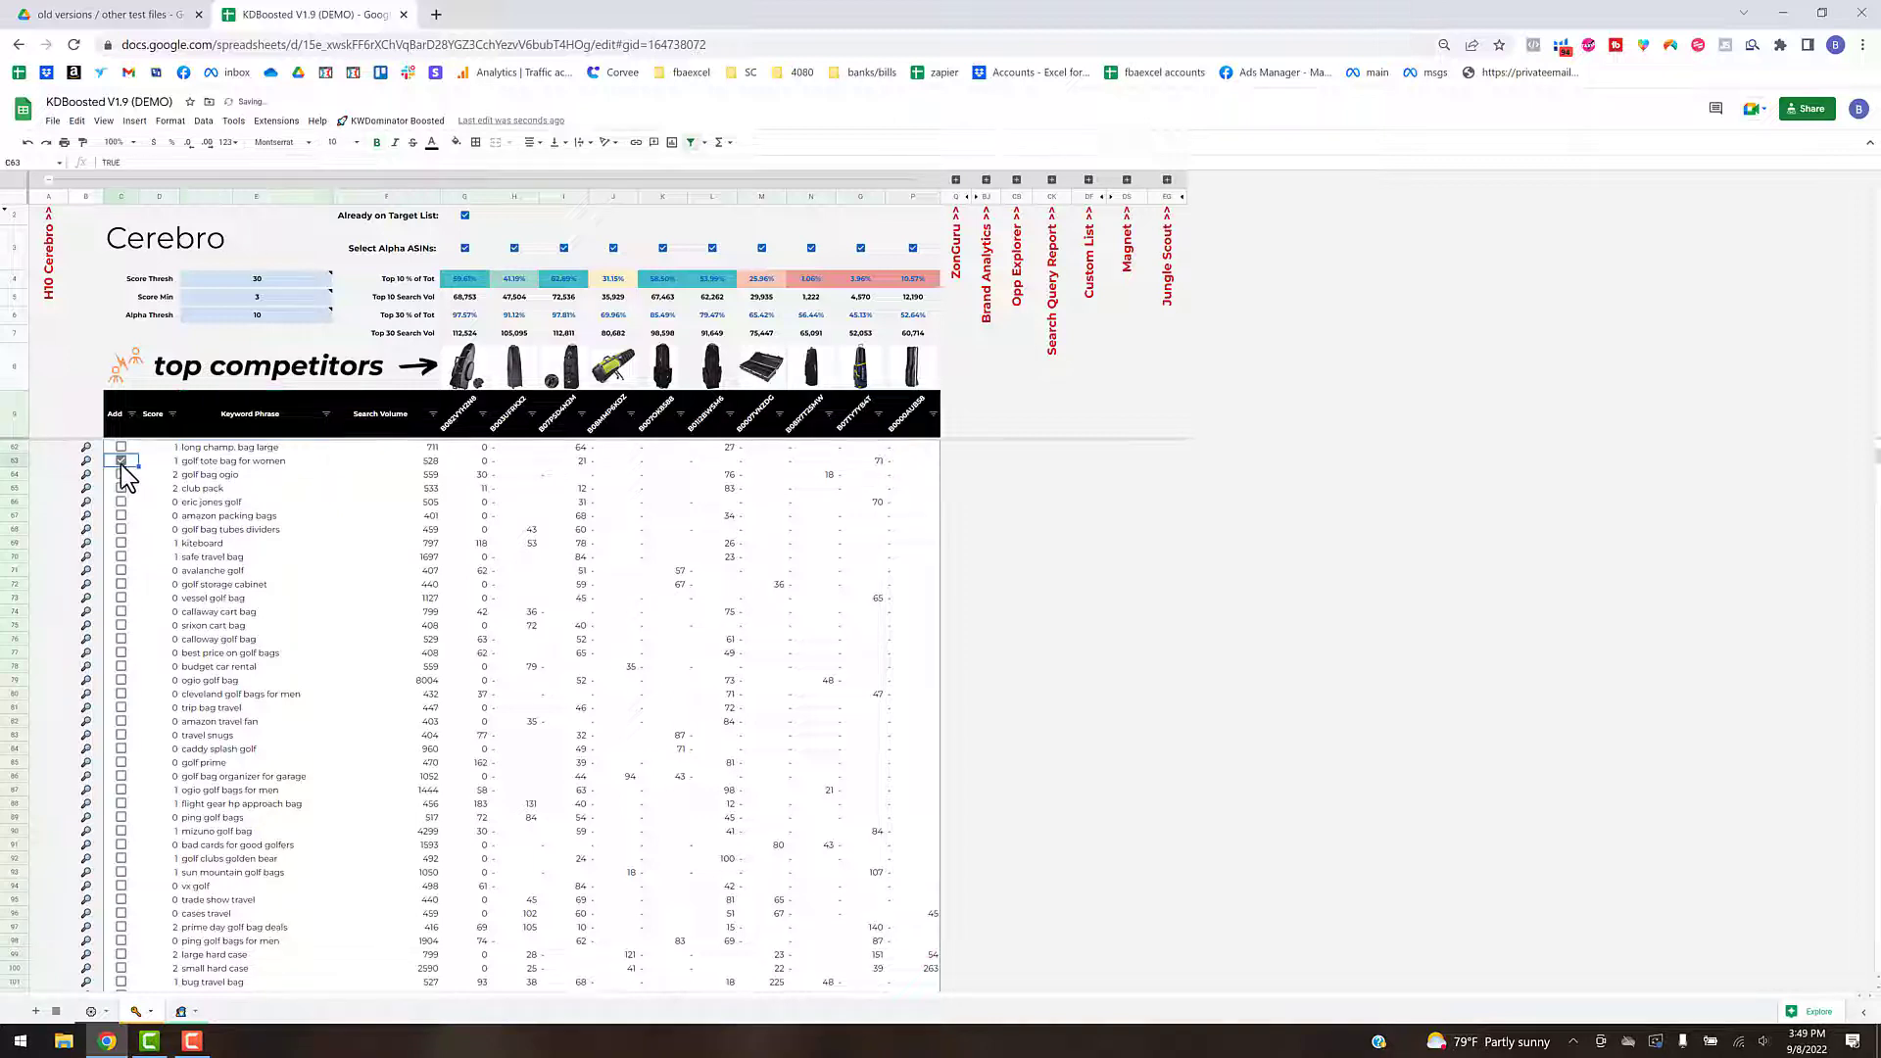
click(120, 556)
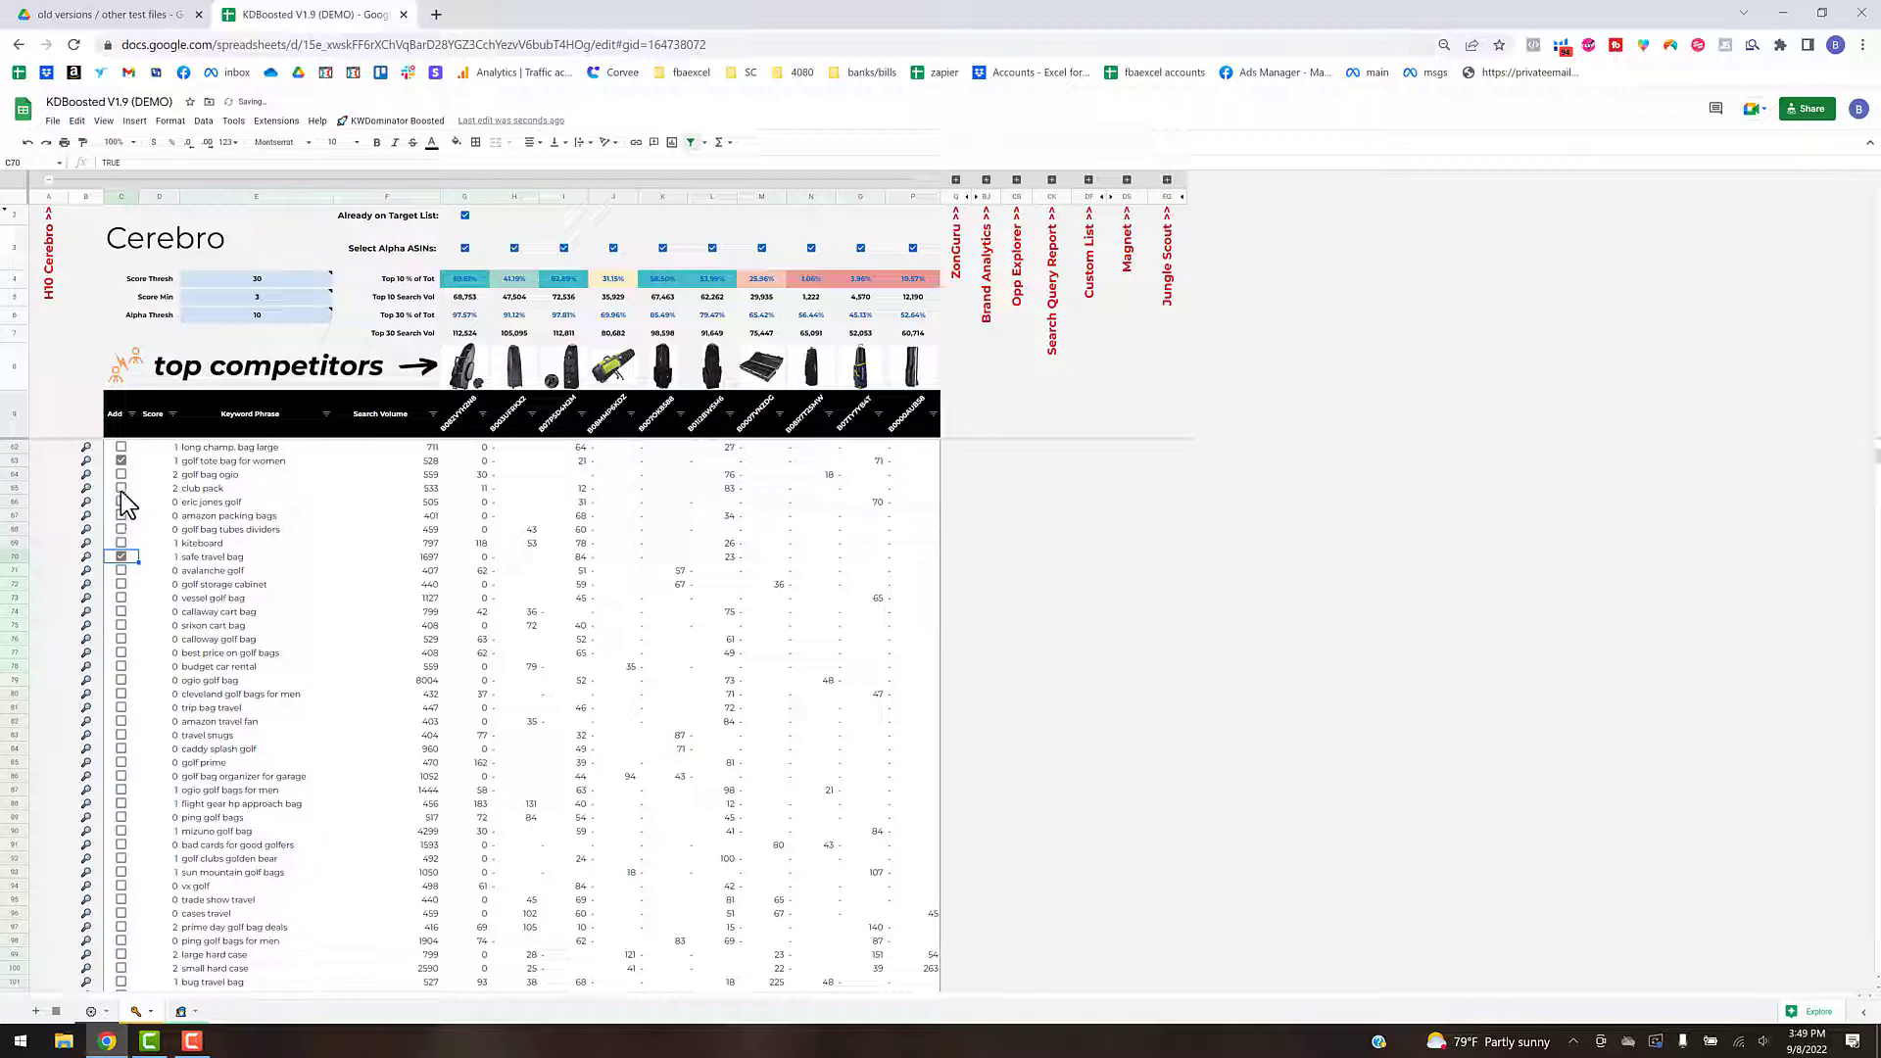
click(121, 516)
click(121, 488)
- Add the manually checked source keywords to the target list and confirm the operation
click(390, 122)
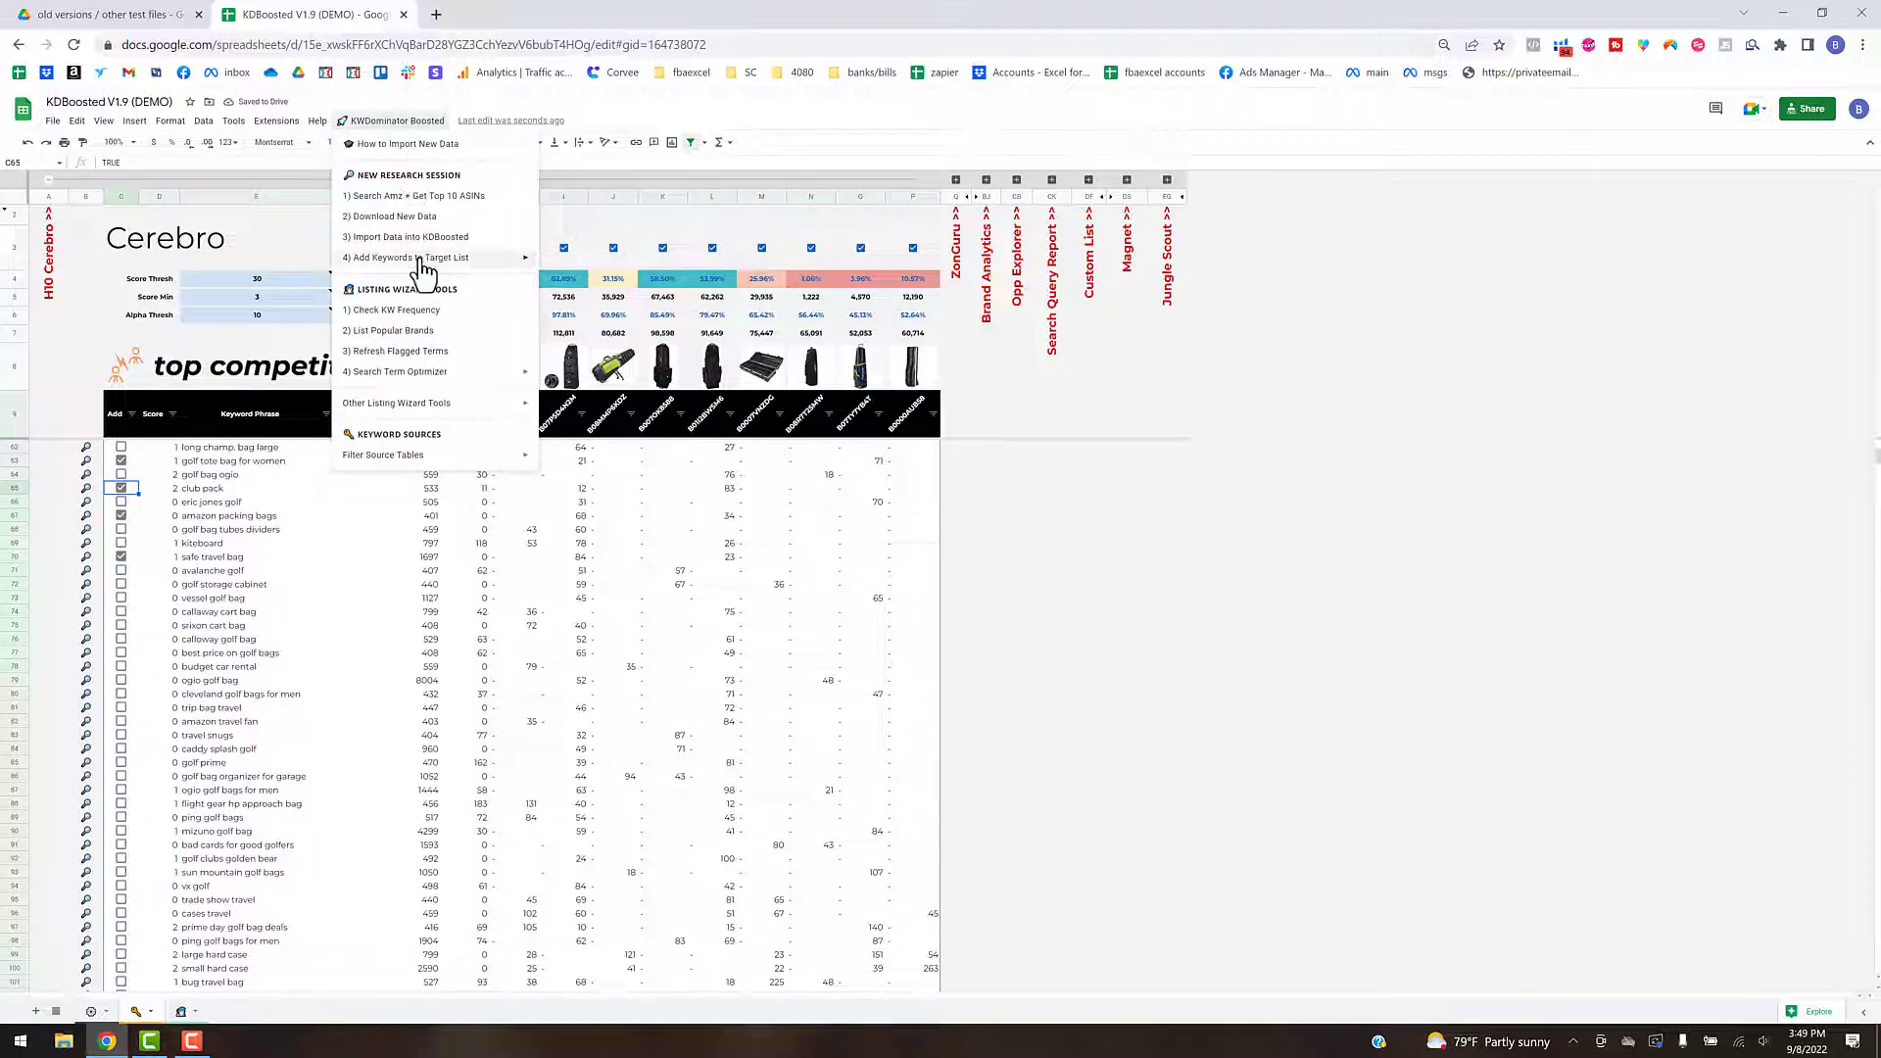
mouse_move(479, 262)
click(586, 356)
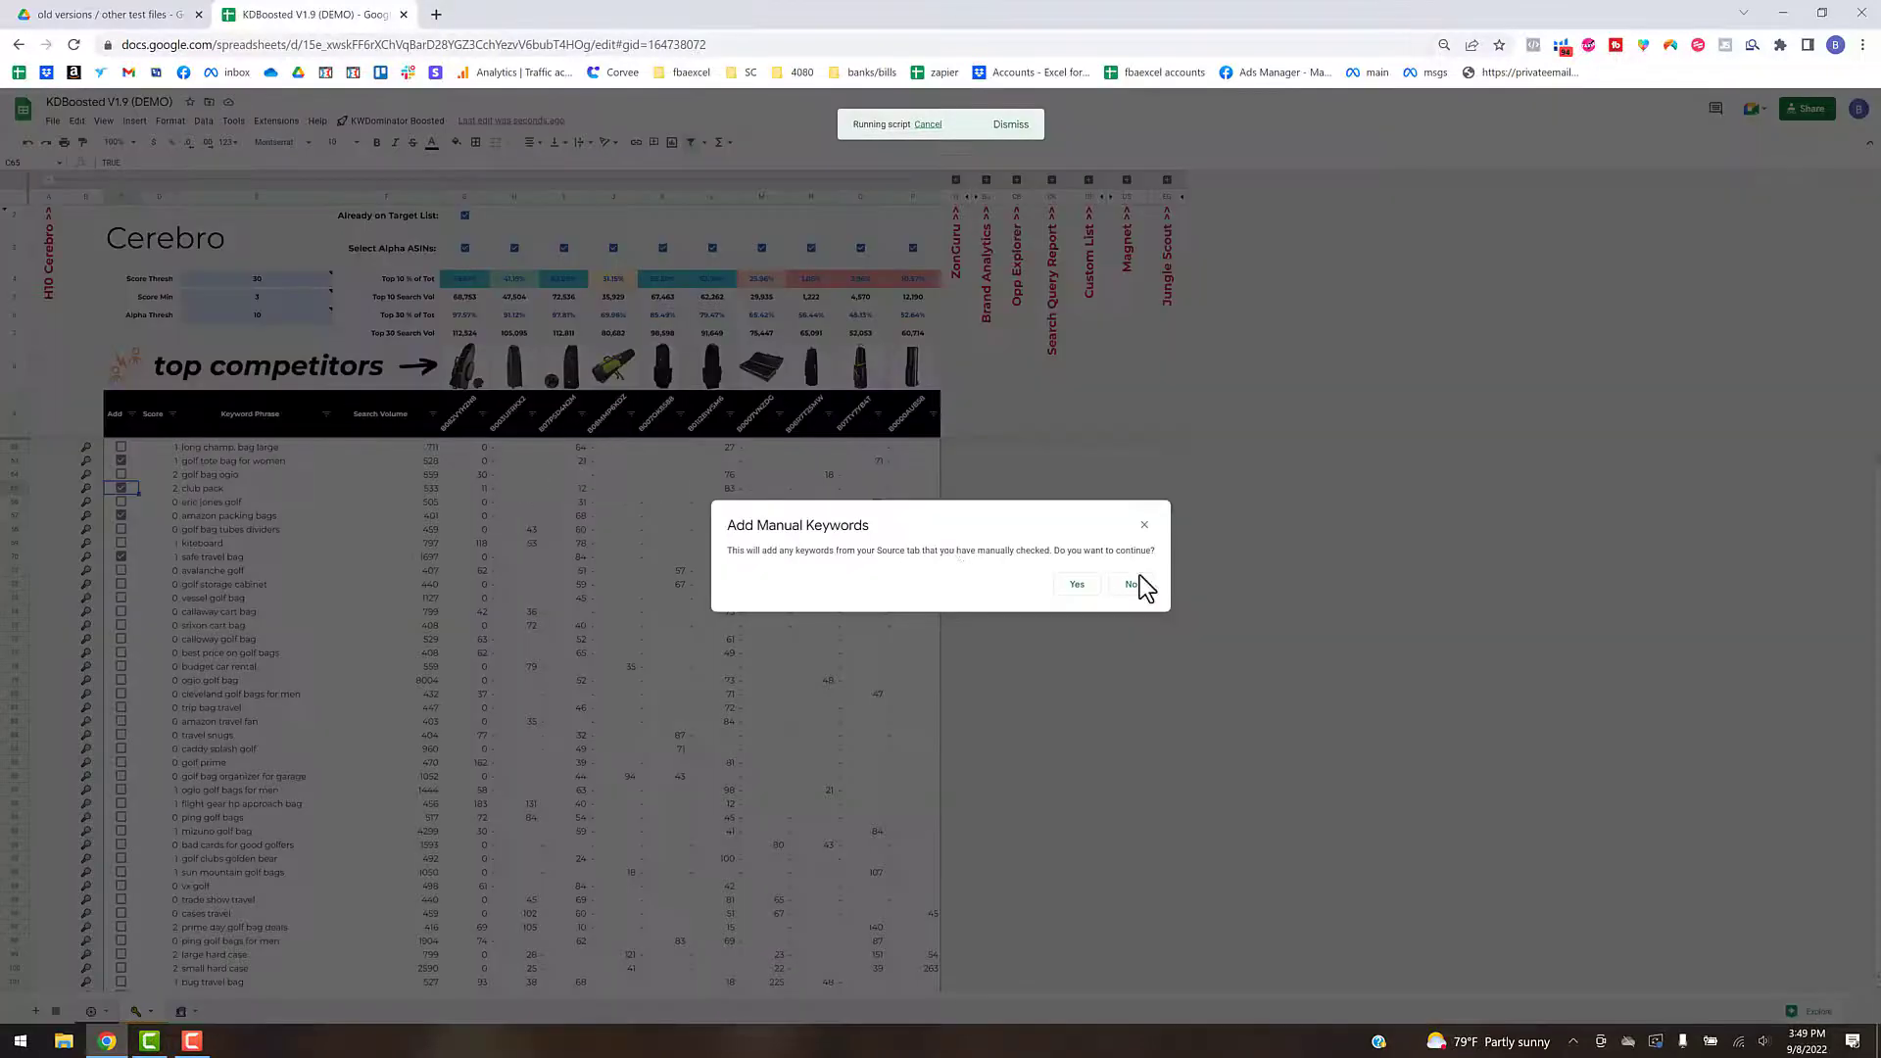
click(1077, 584)
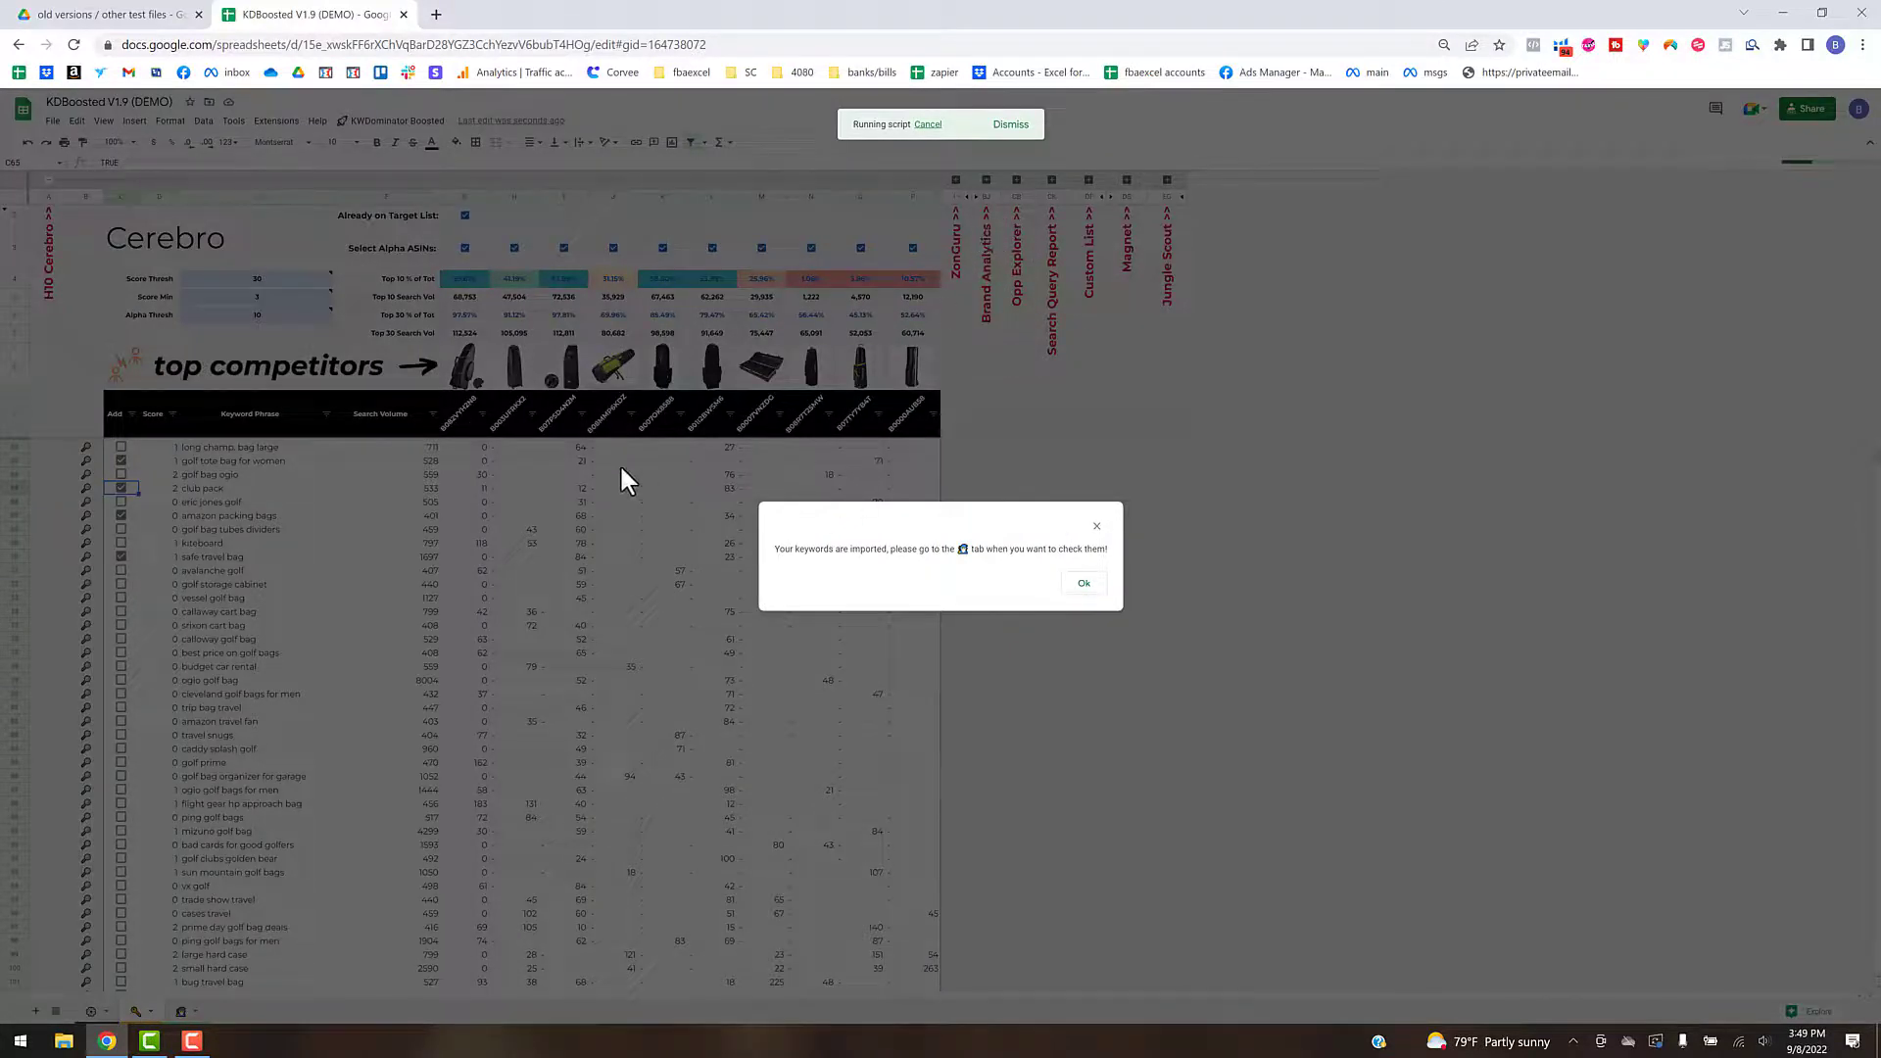
- Acknowledge the import message and check the manually added keywords at the end of the Target KW List on the Listing Wizard sheet
click(1085, 584)
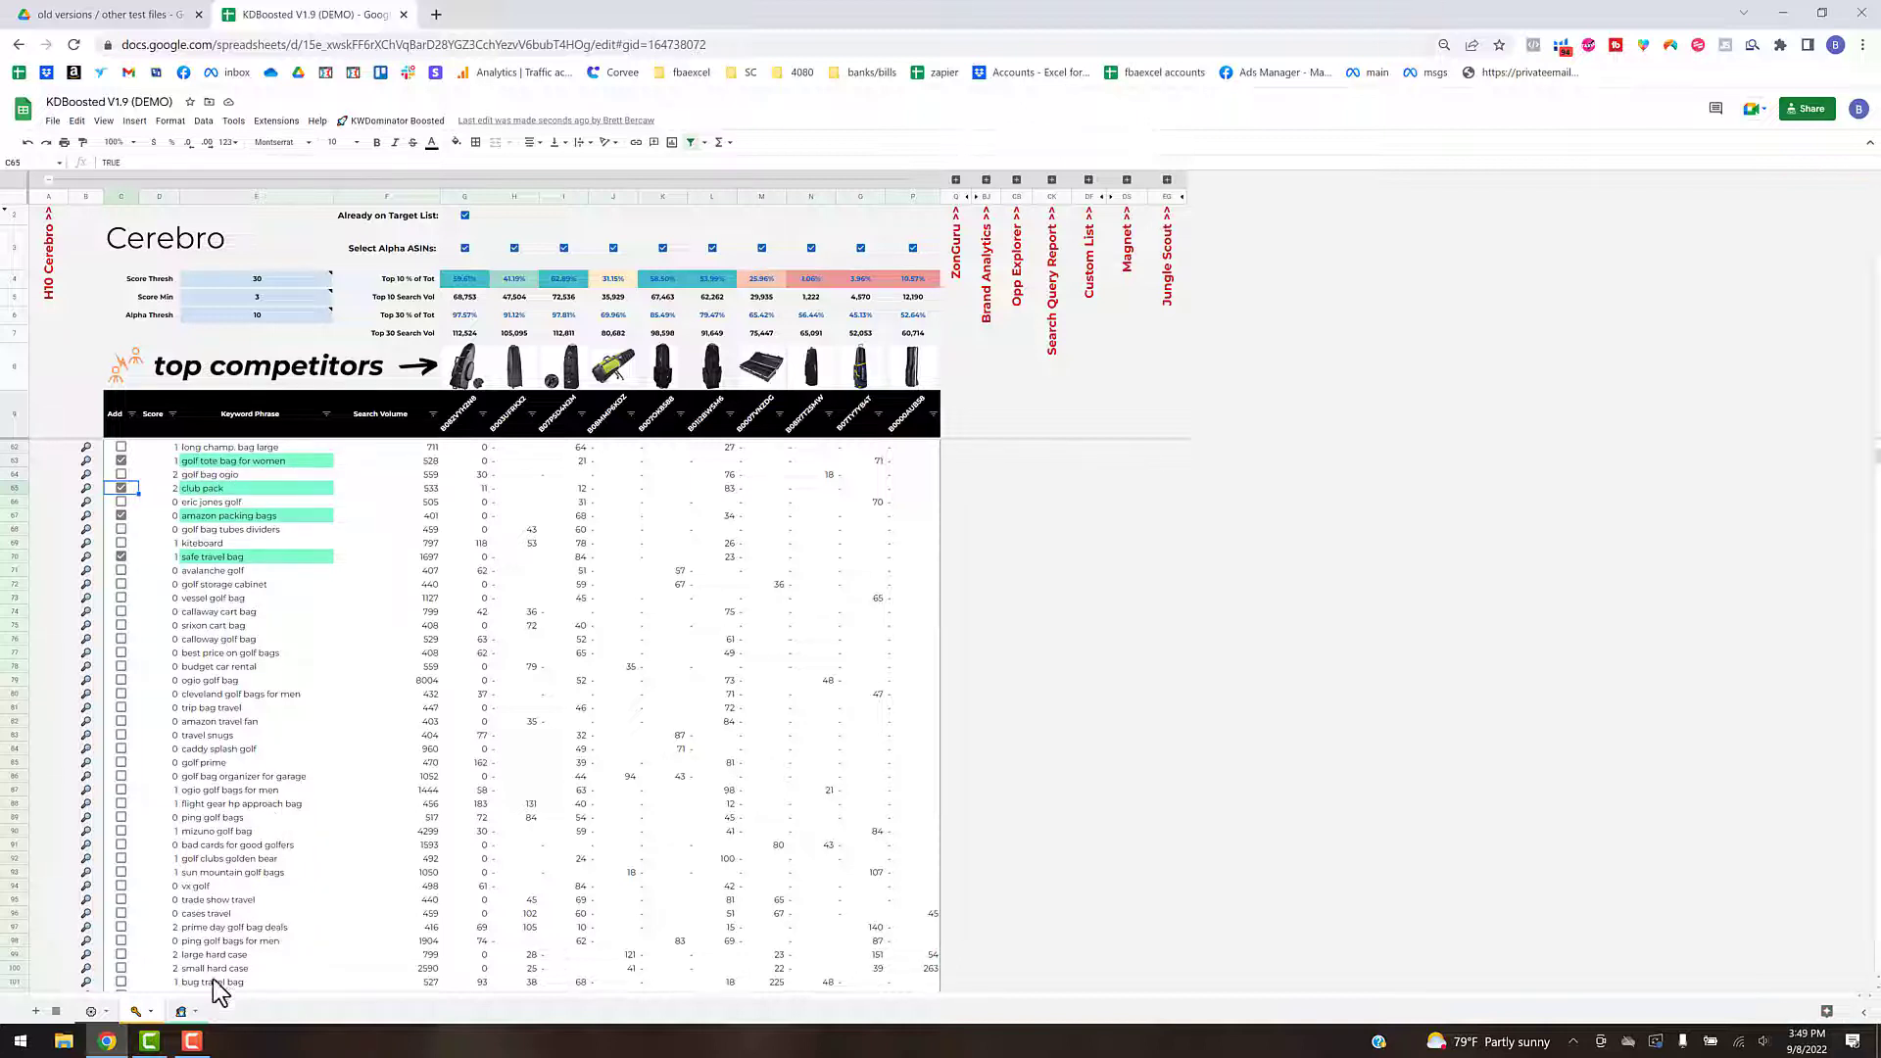
click(180, 1014)
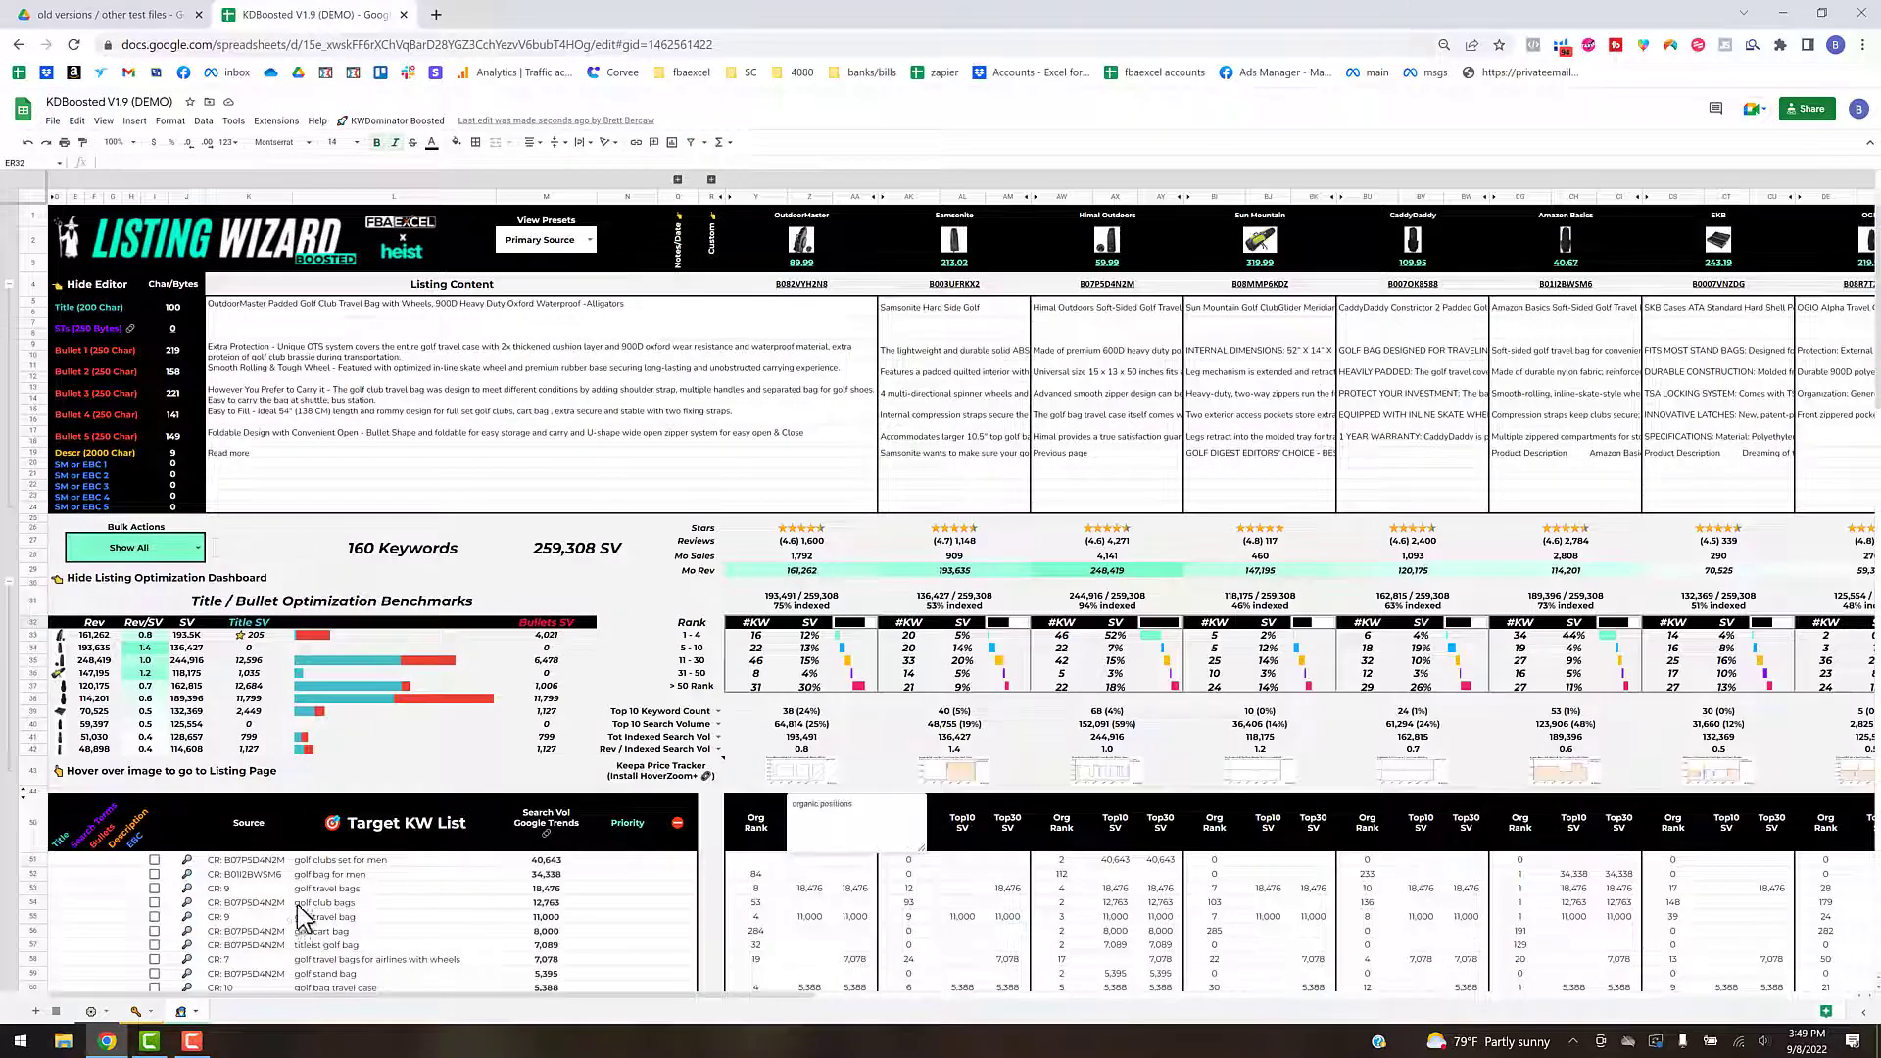
click(359, 903)
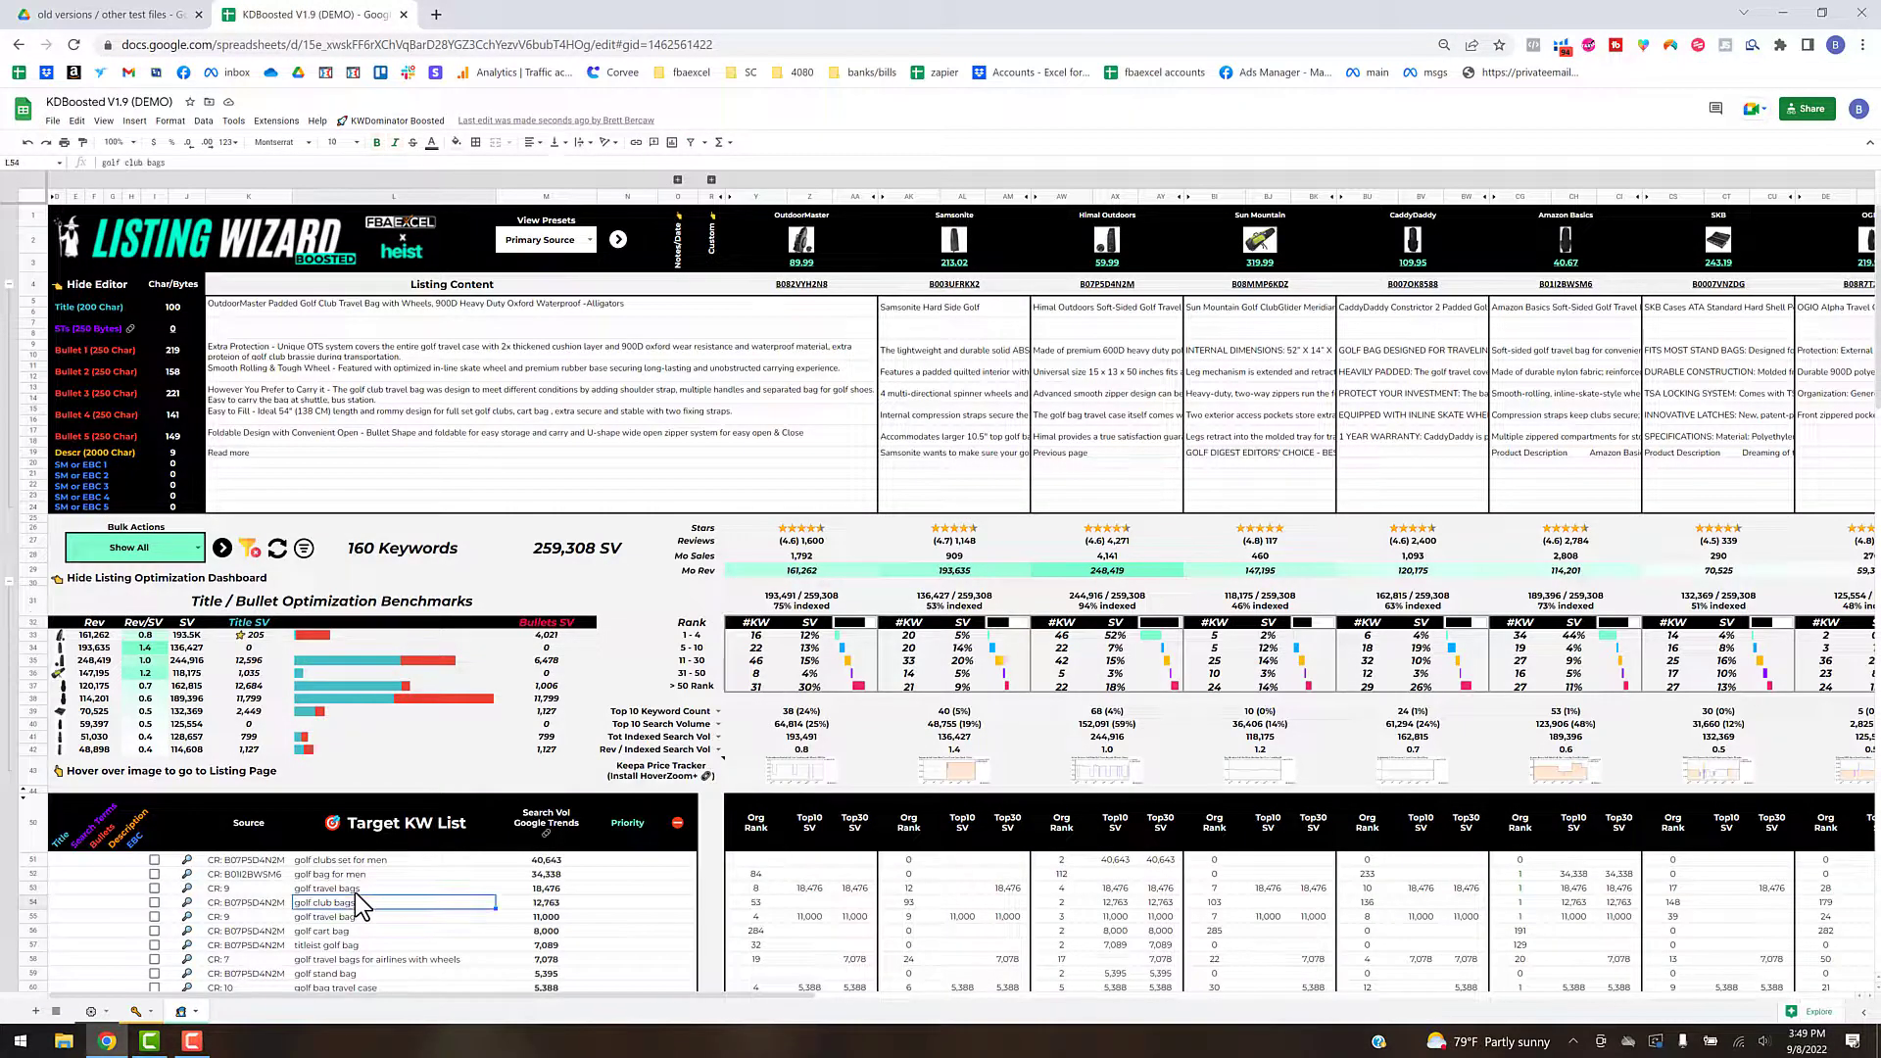
key(ctrl+shift+Down)
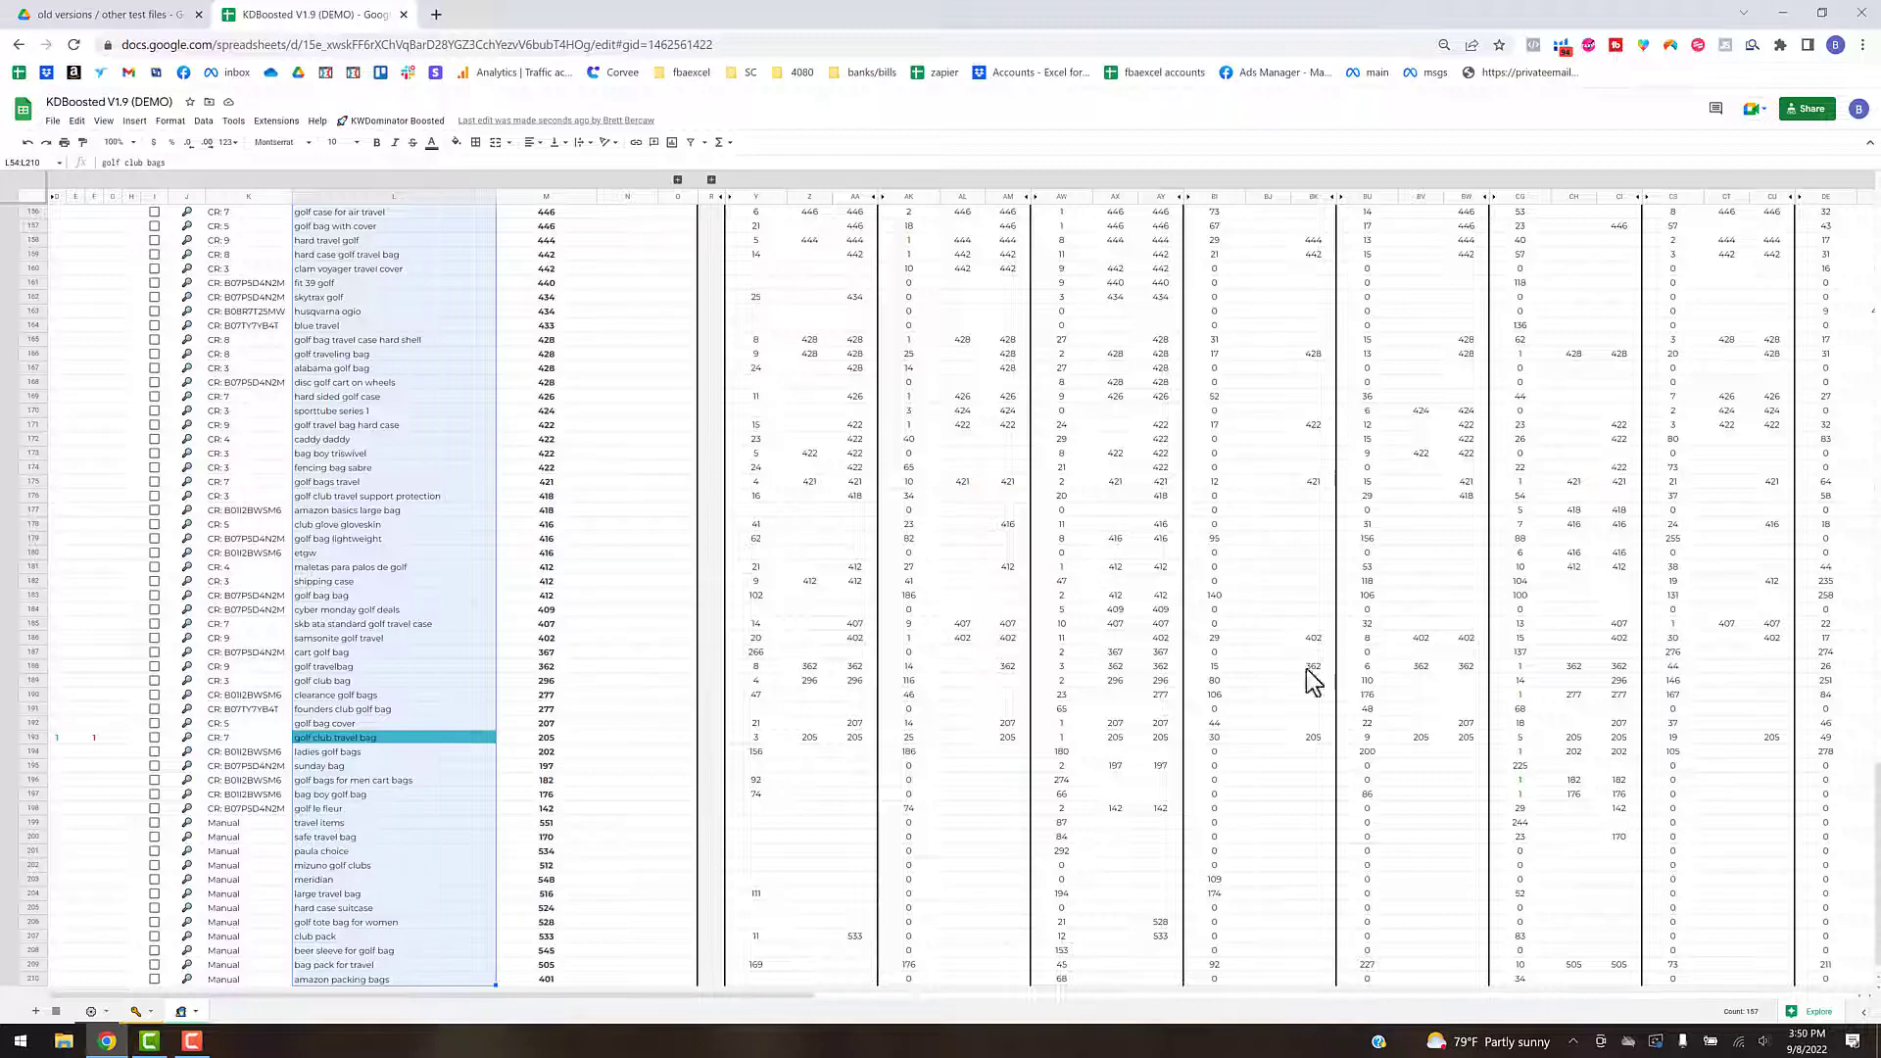
drag(1876, 836, 1877, 206)
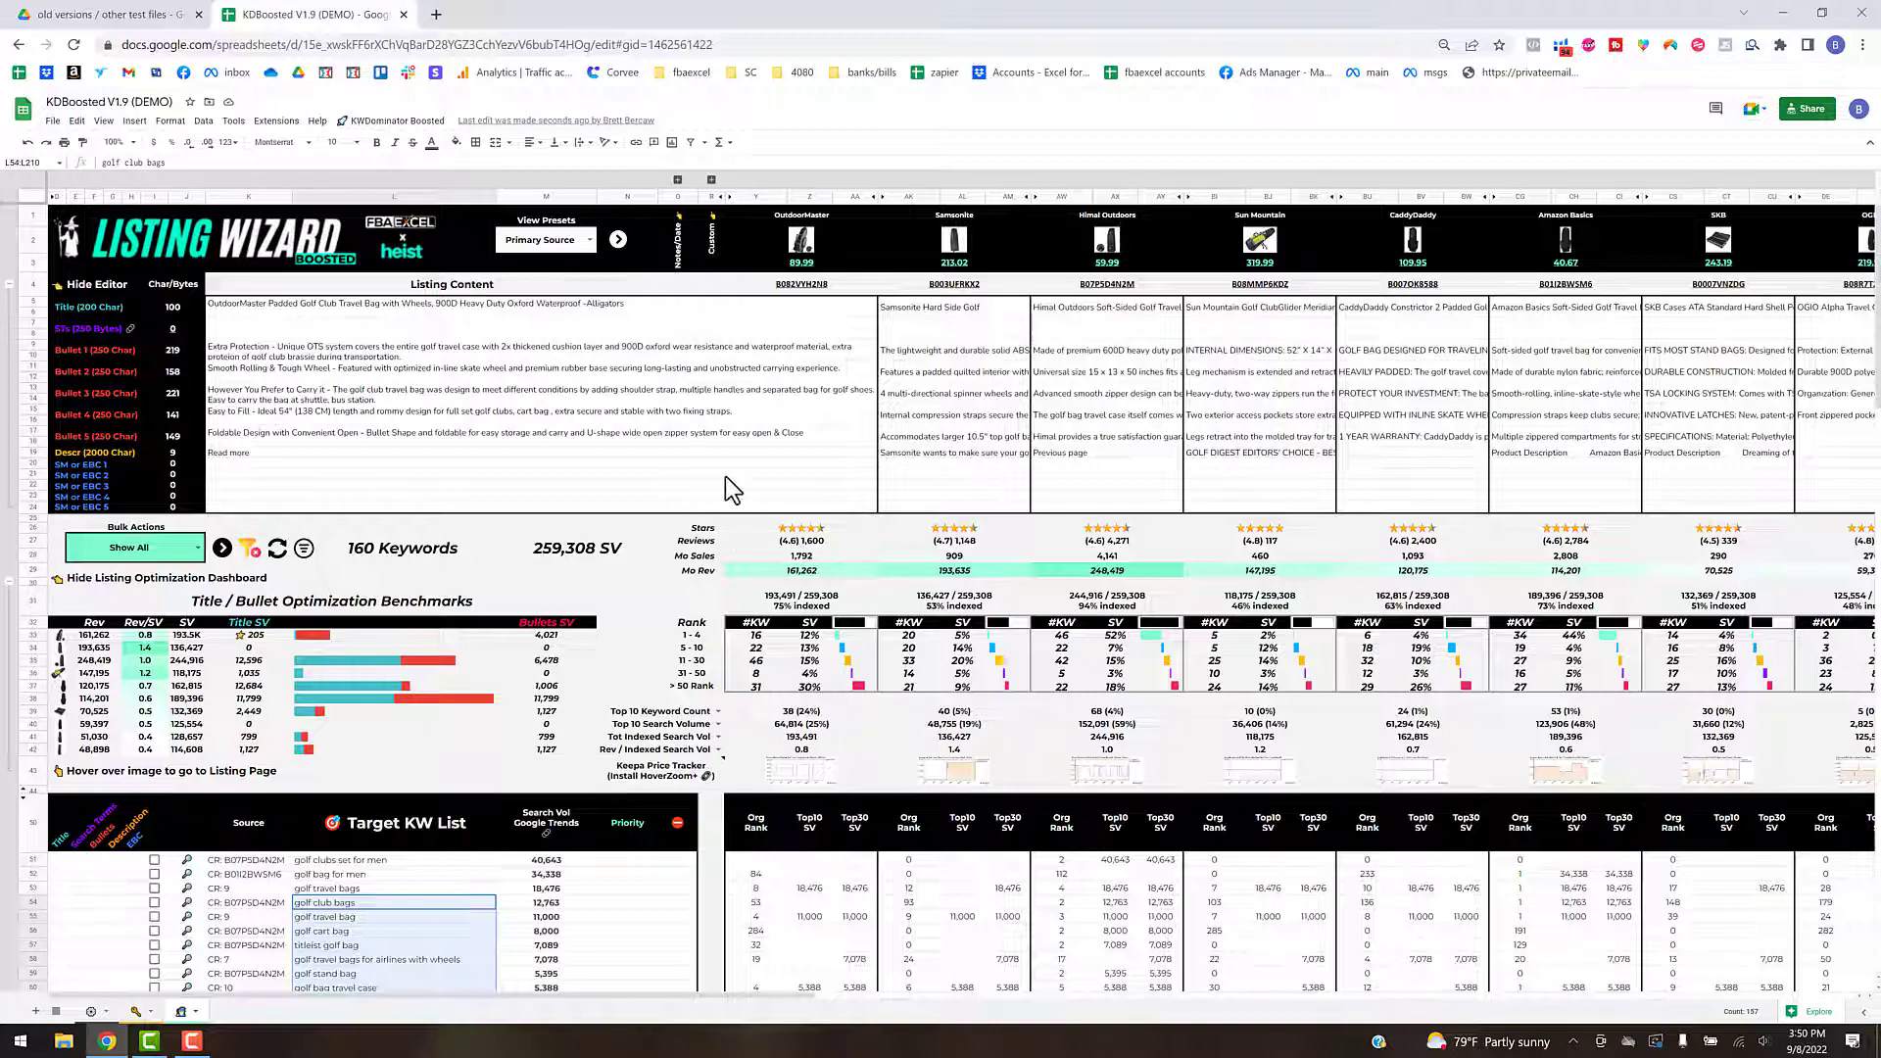
- Return to the KW Dominator setup sheet and select the ten ASINs assigned to the golf travel case research session
click(135, 1016)
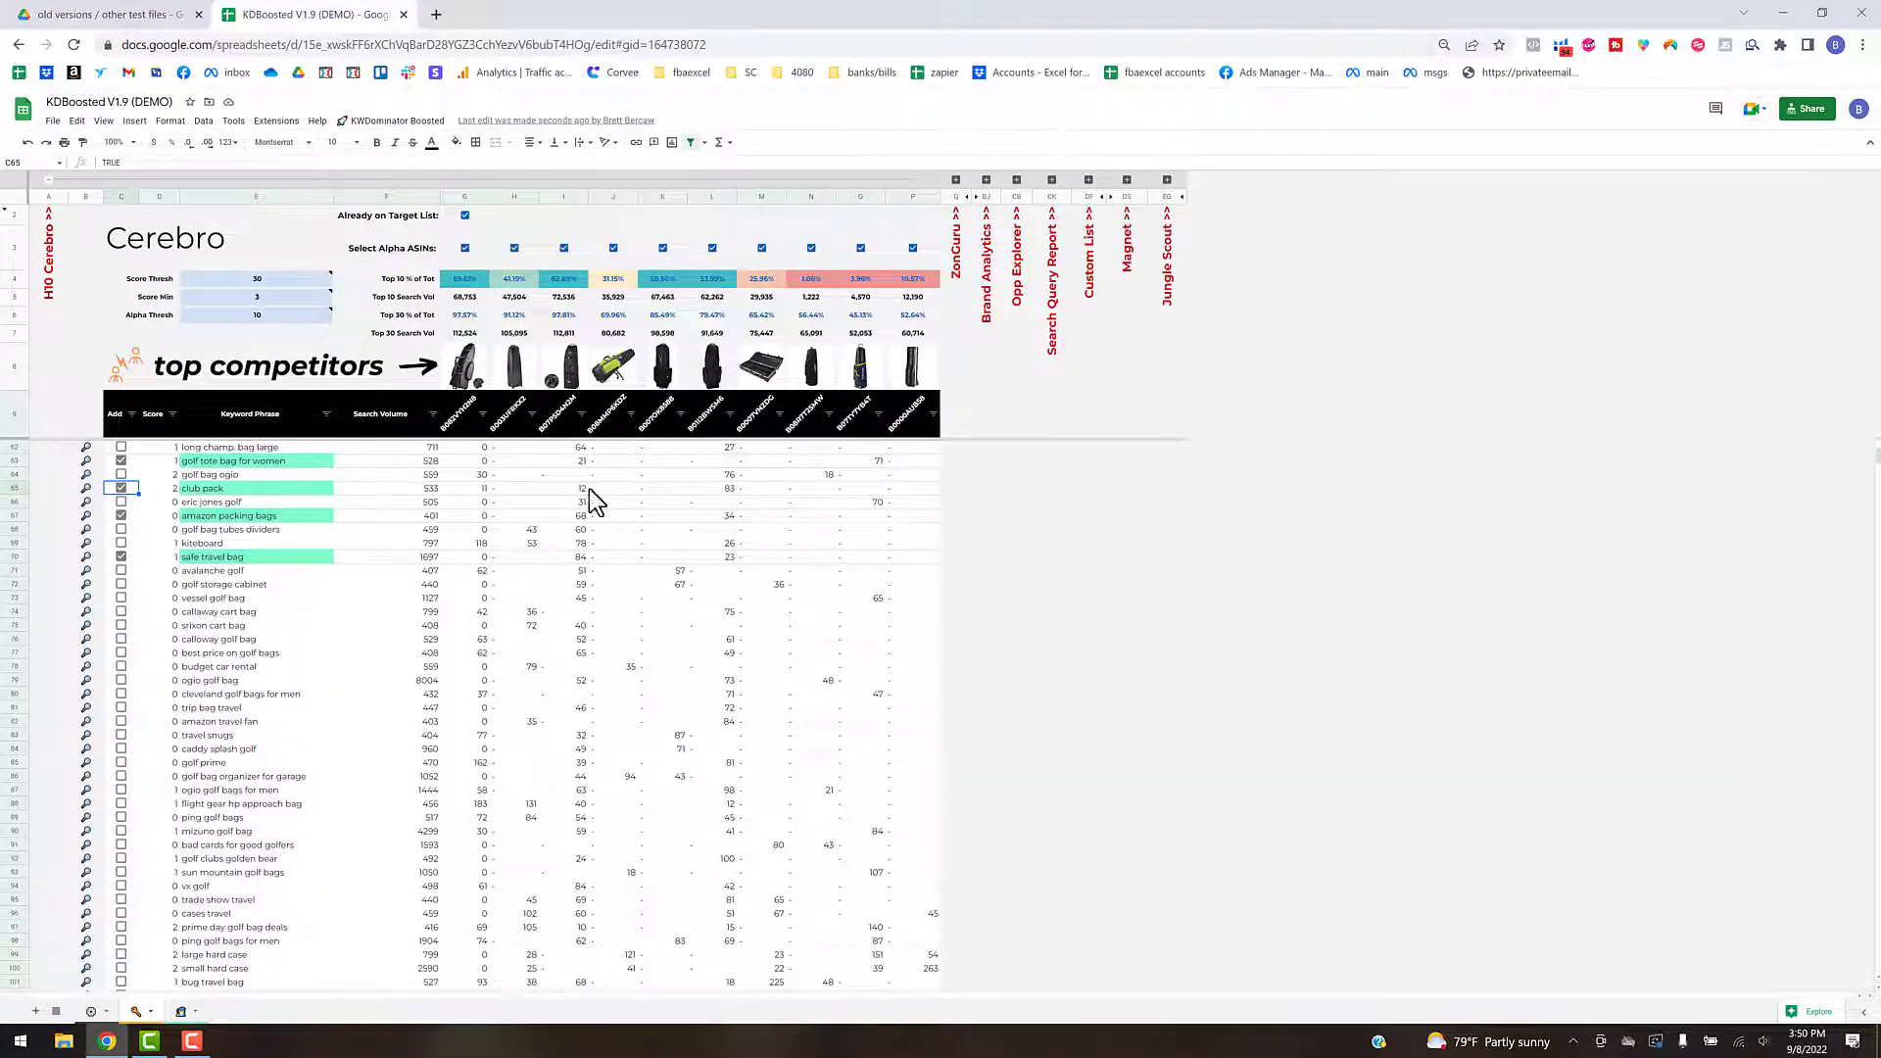
click(93, 1014)
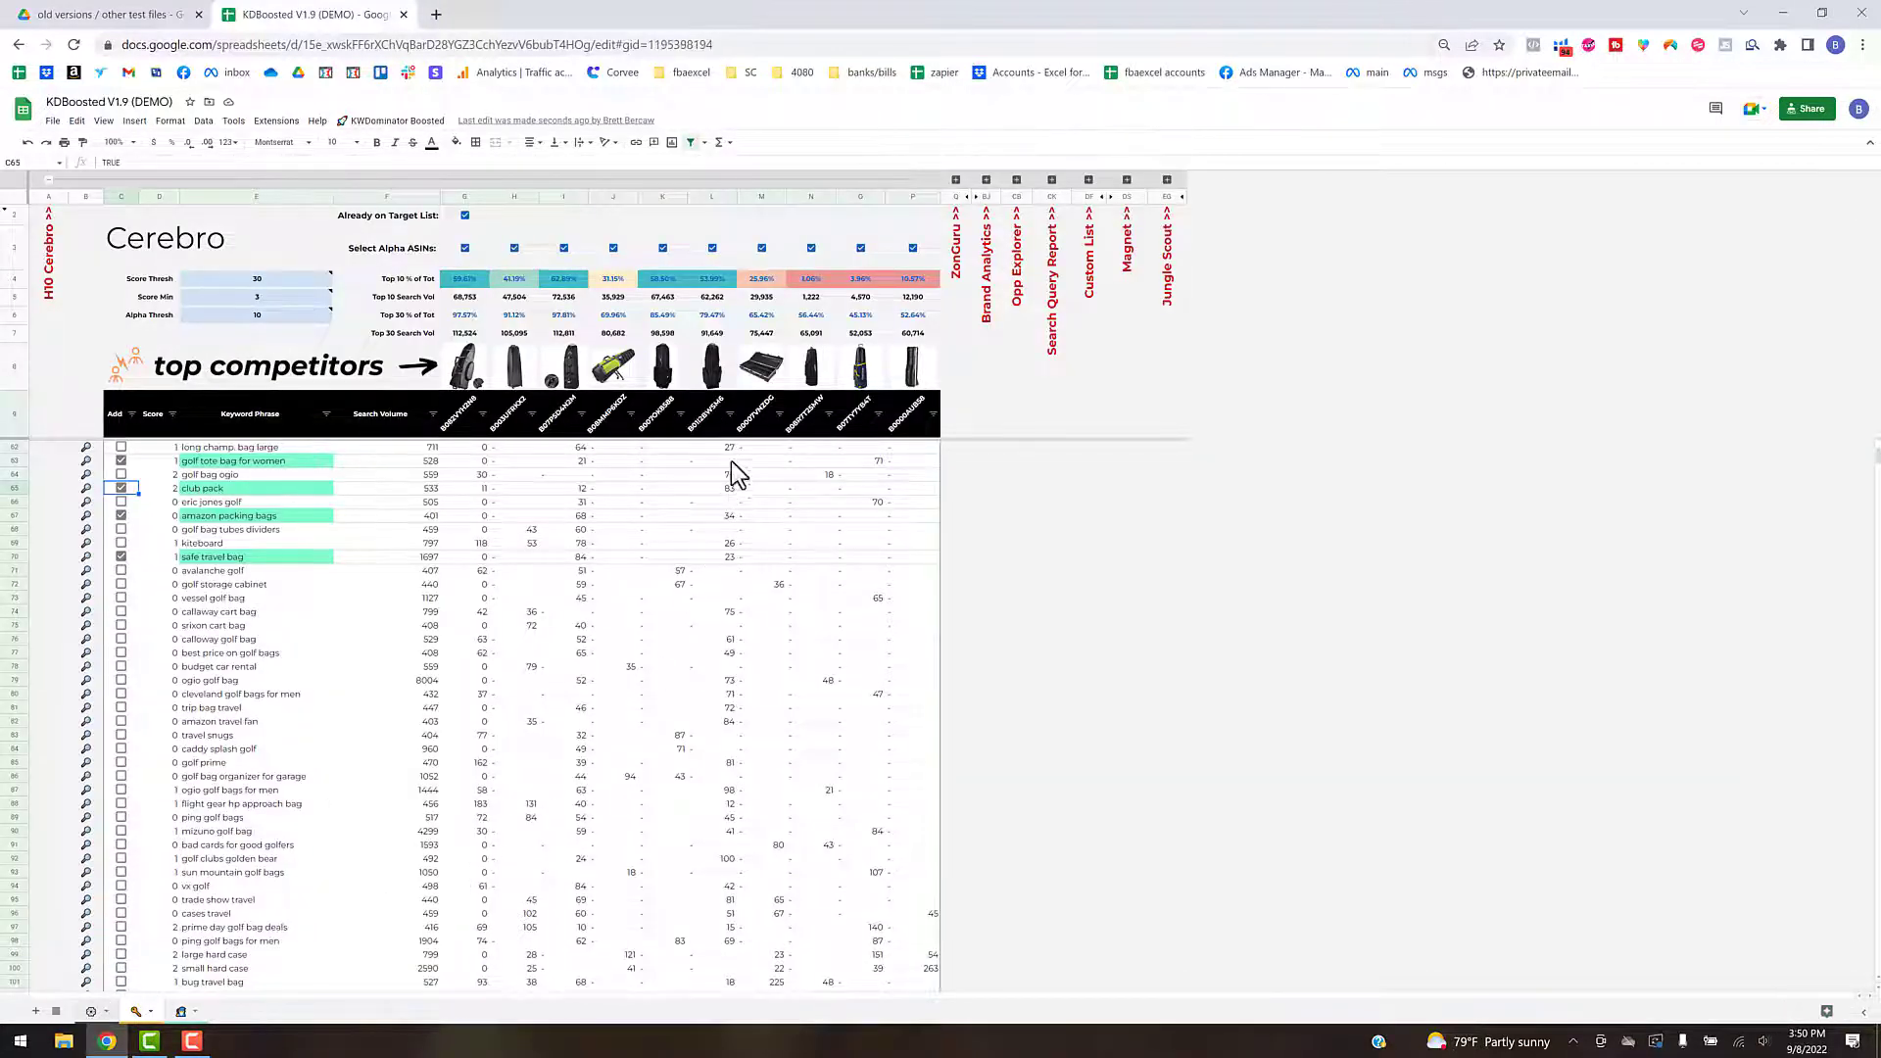
scroll(590, 472, up, 3)
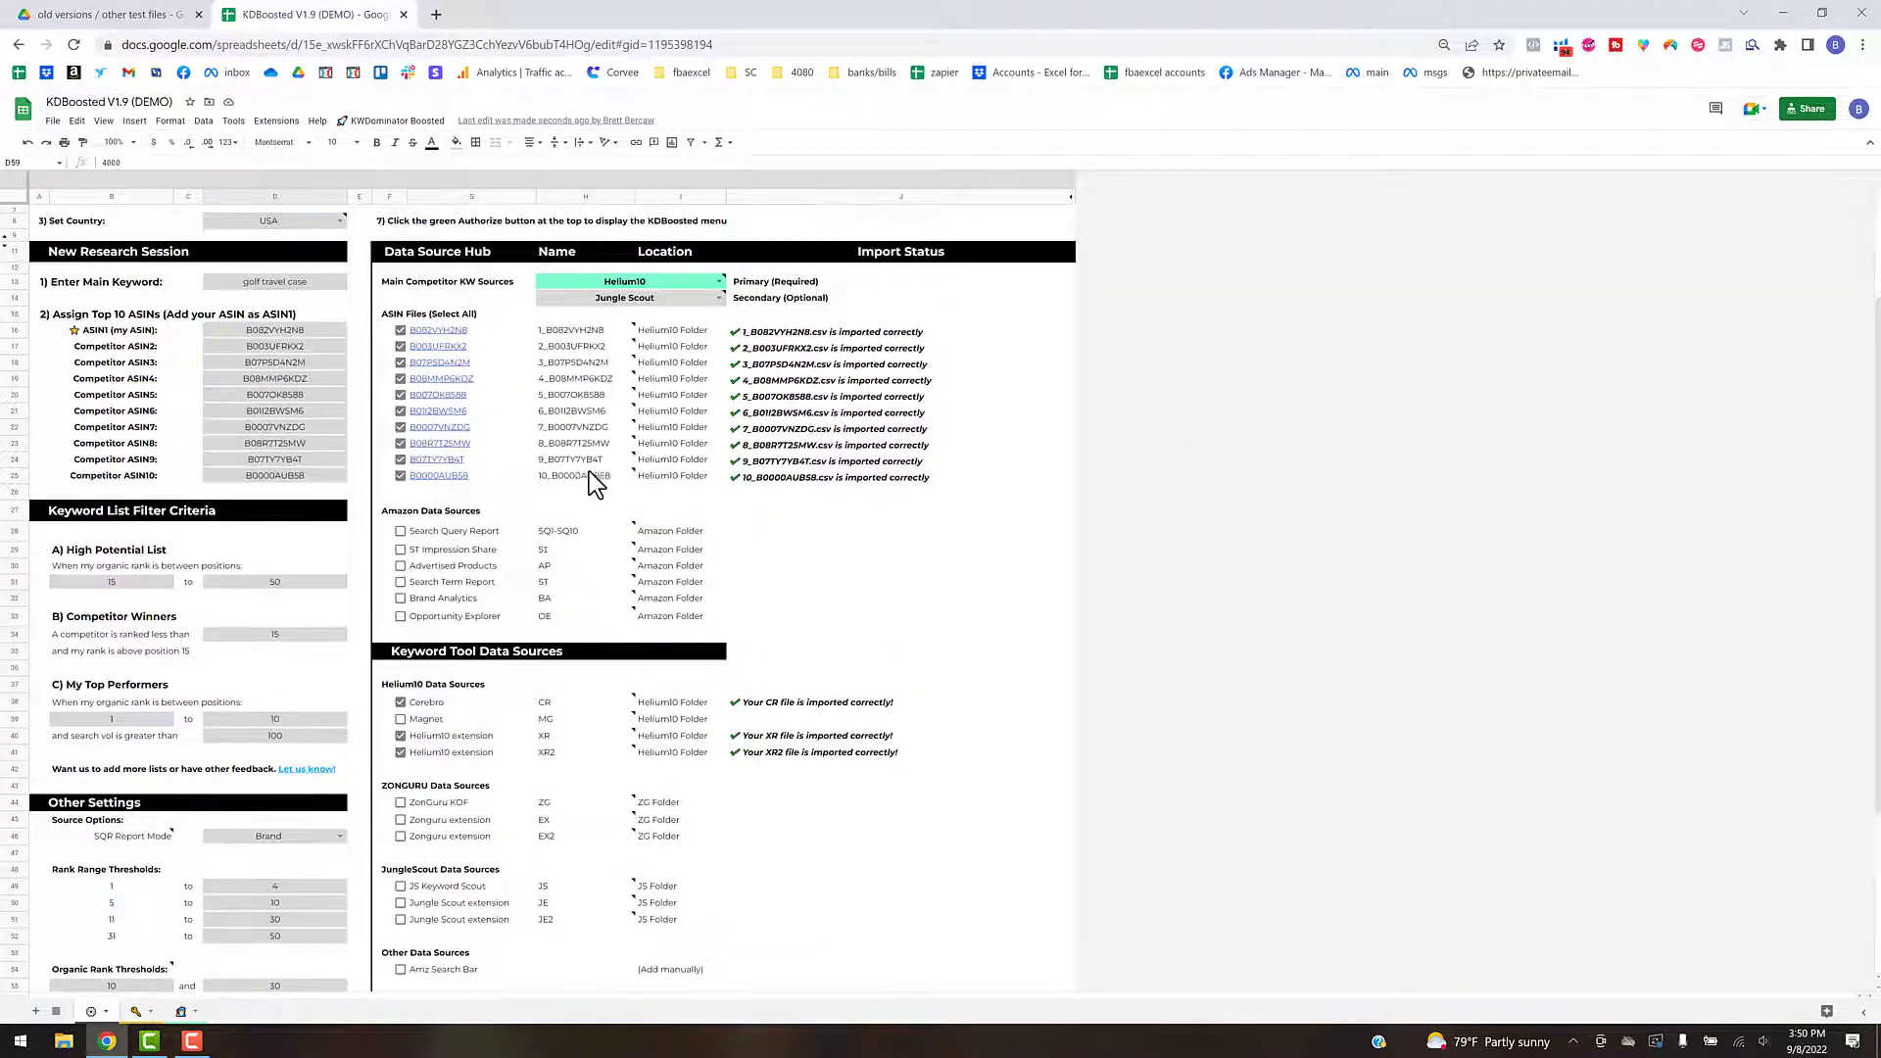
click(278, 404)
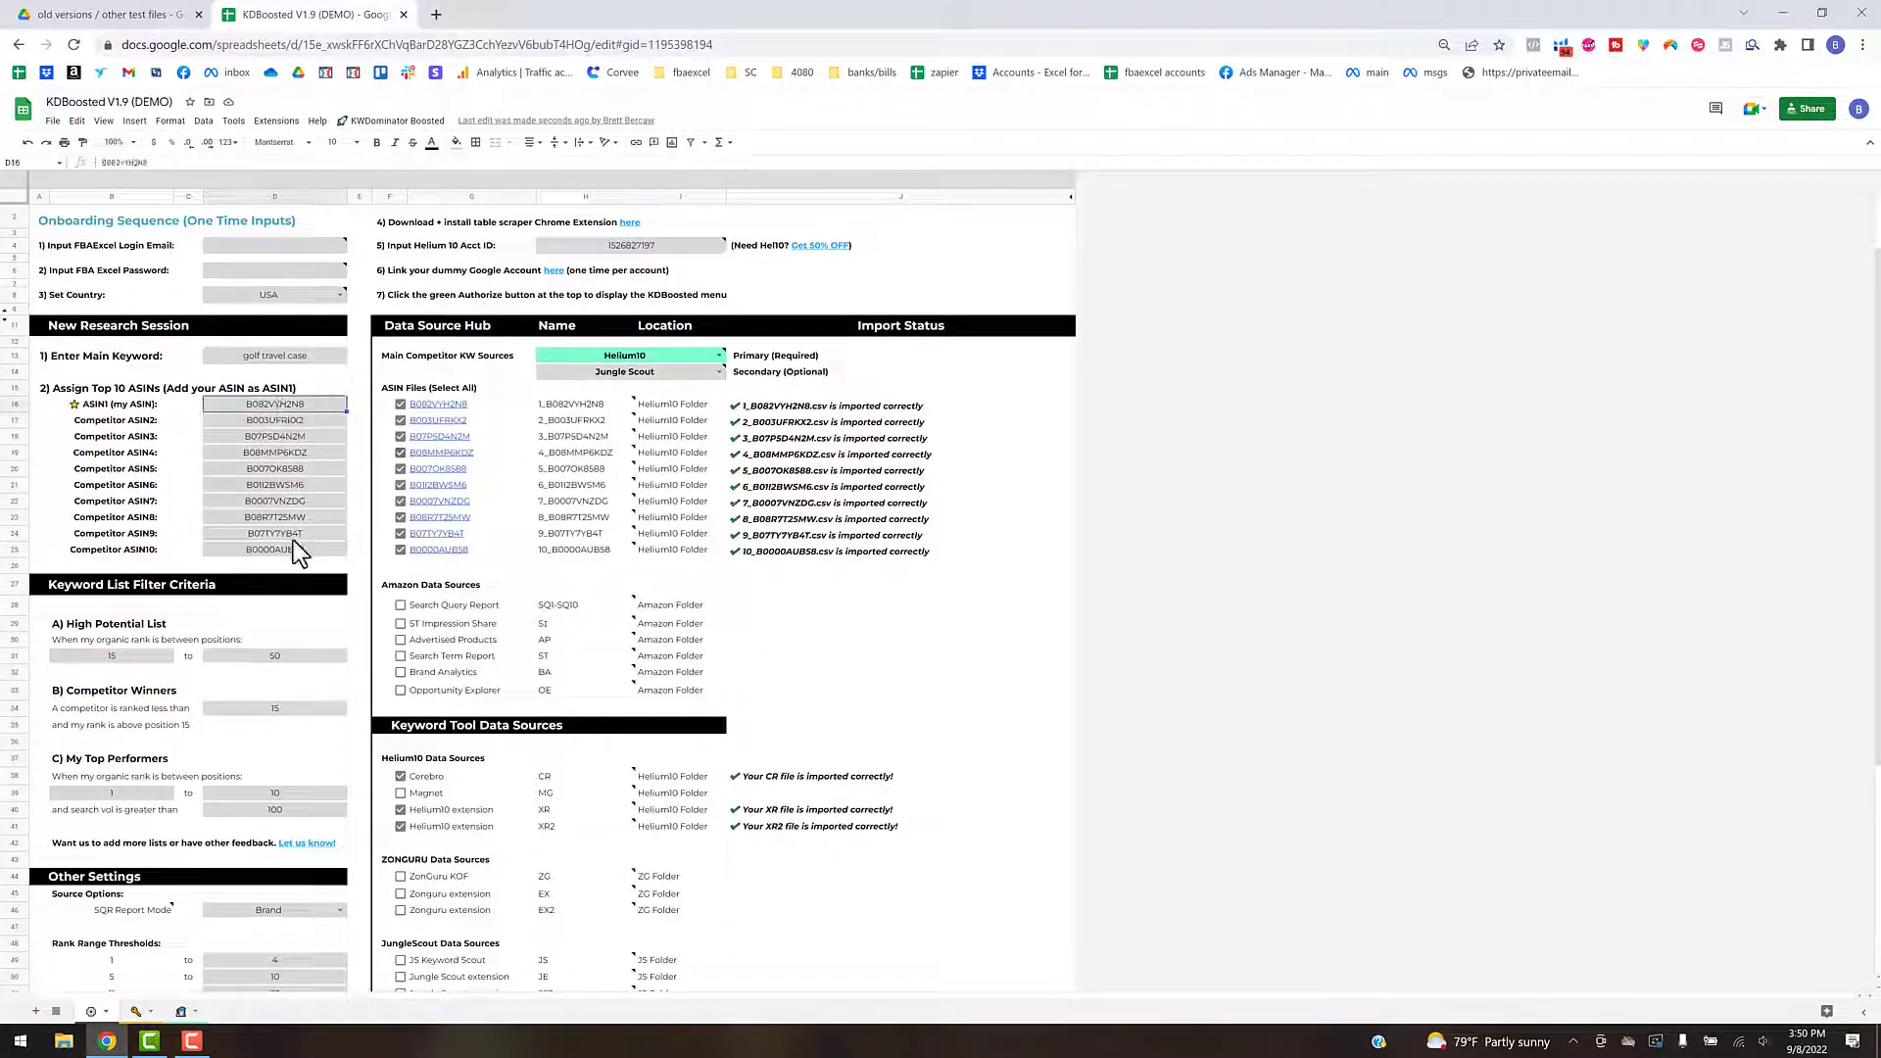
shift+click(288, 551)
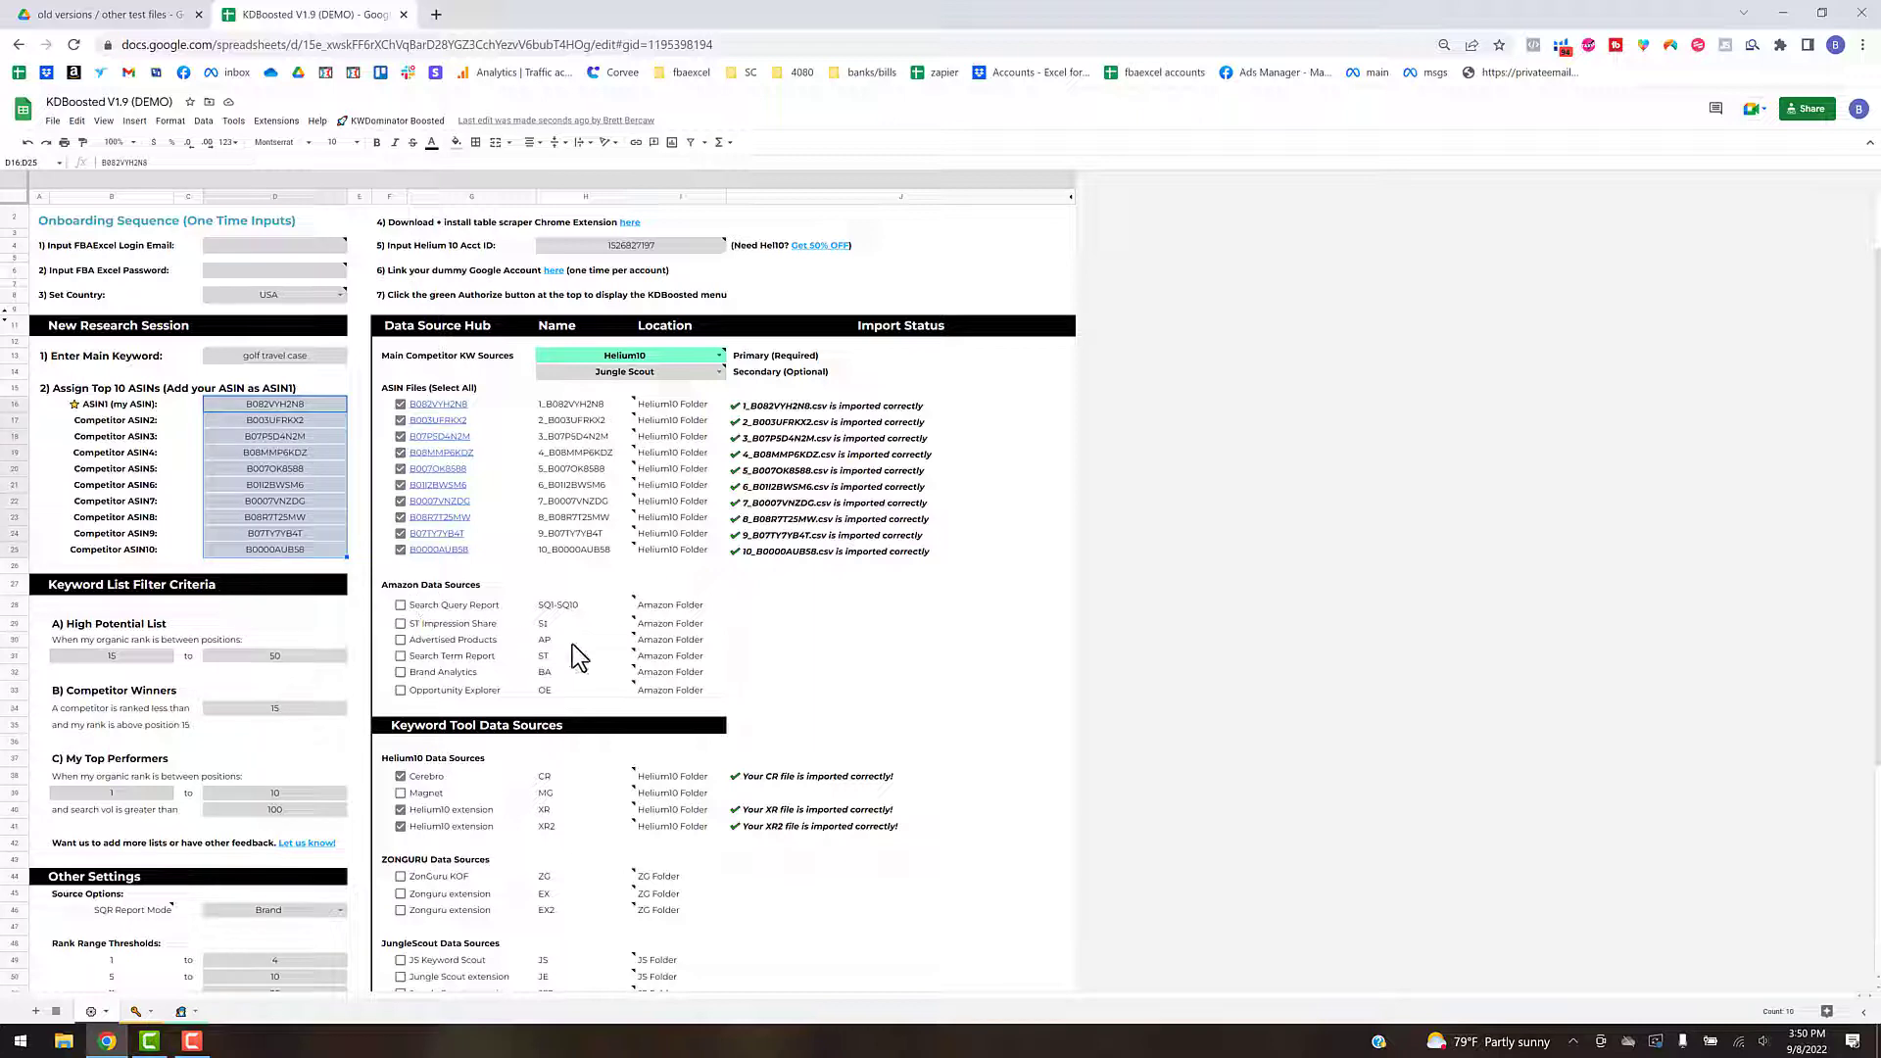
- Review the setup sheet's ASIN files, Amazon data sources and keyword tool data sources together with their import status
scroll(576, 647, down, 3)
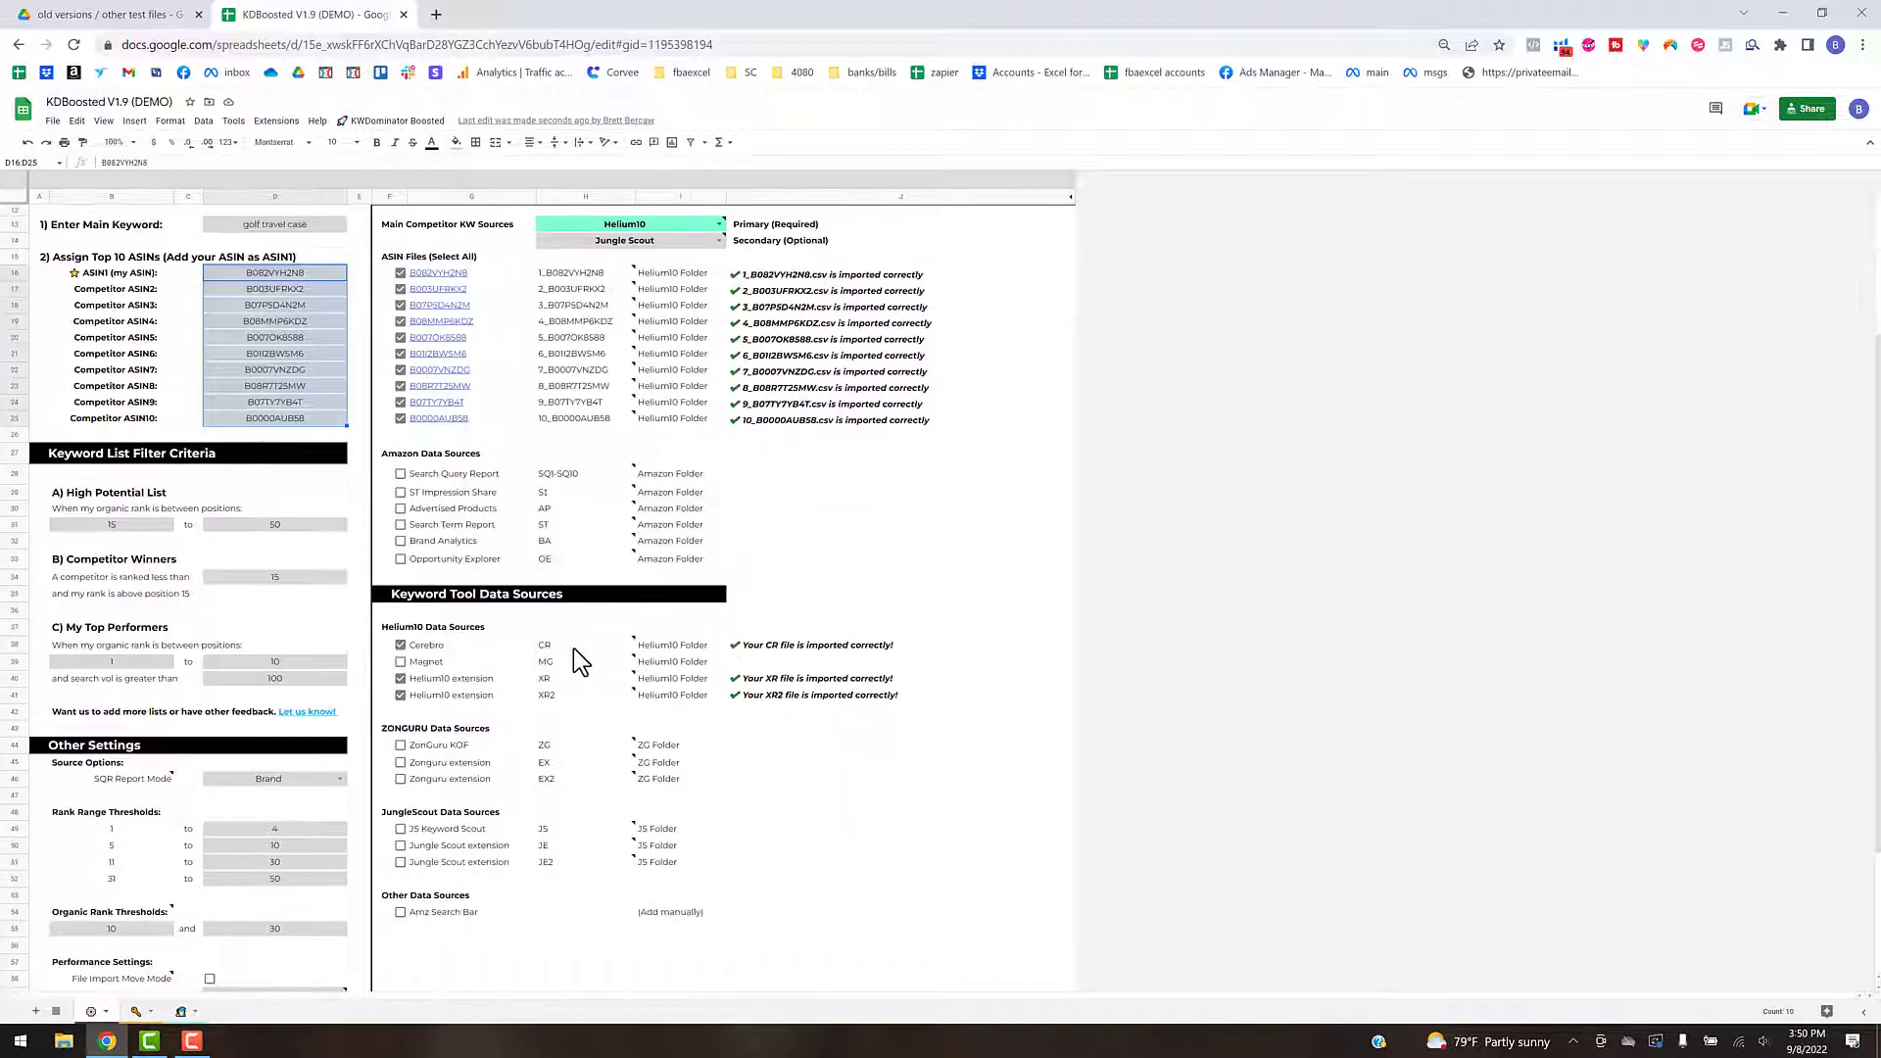
scroll(573, 649, down, 3)
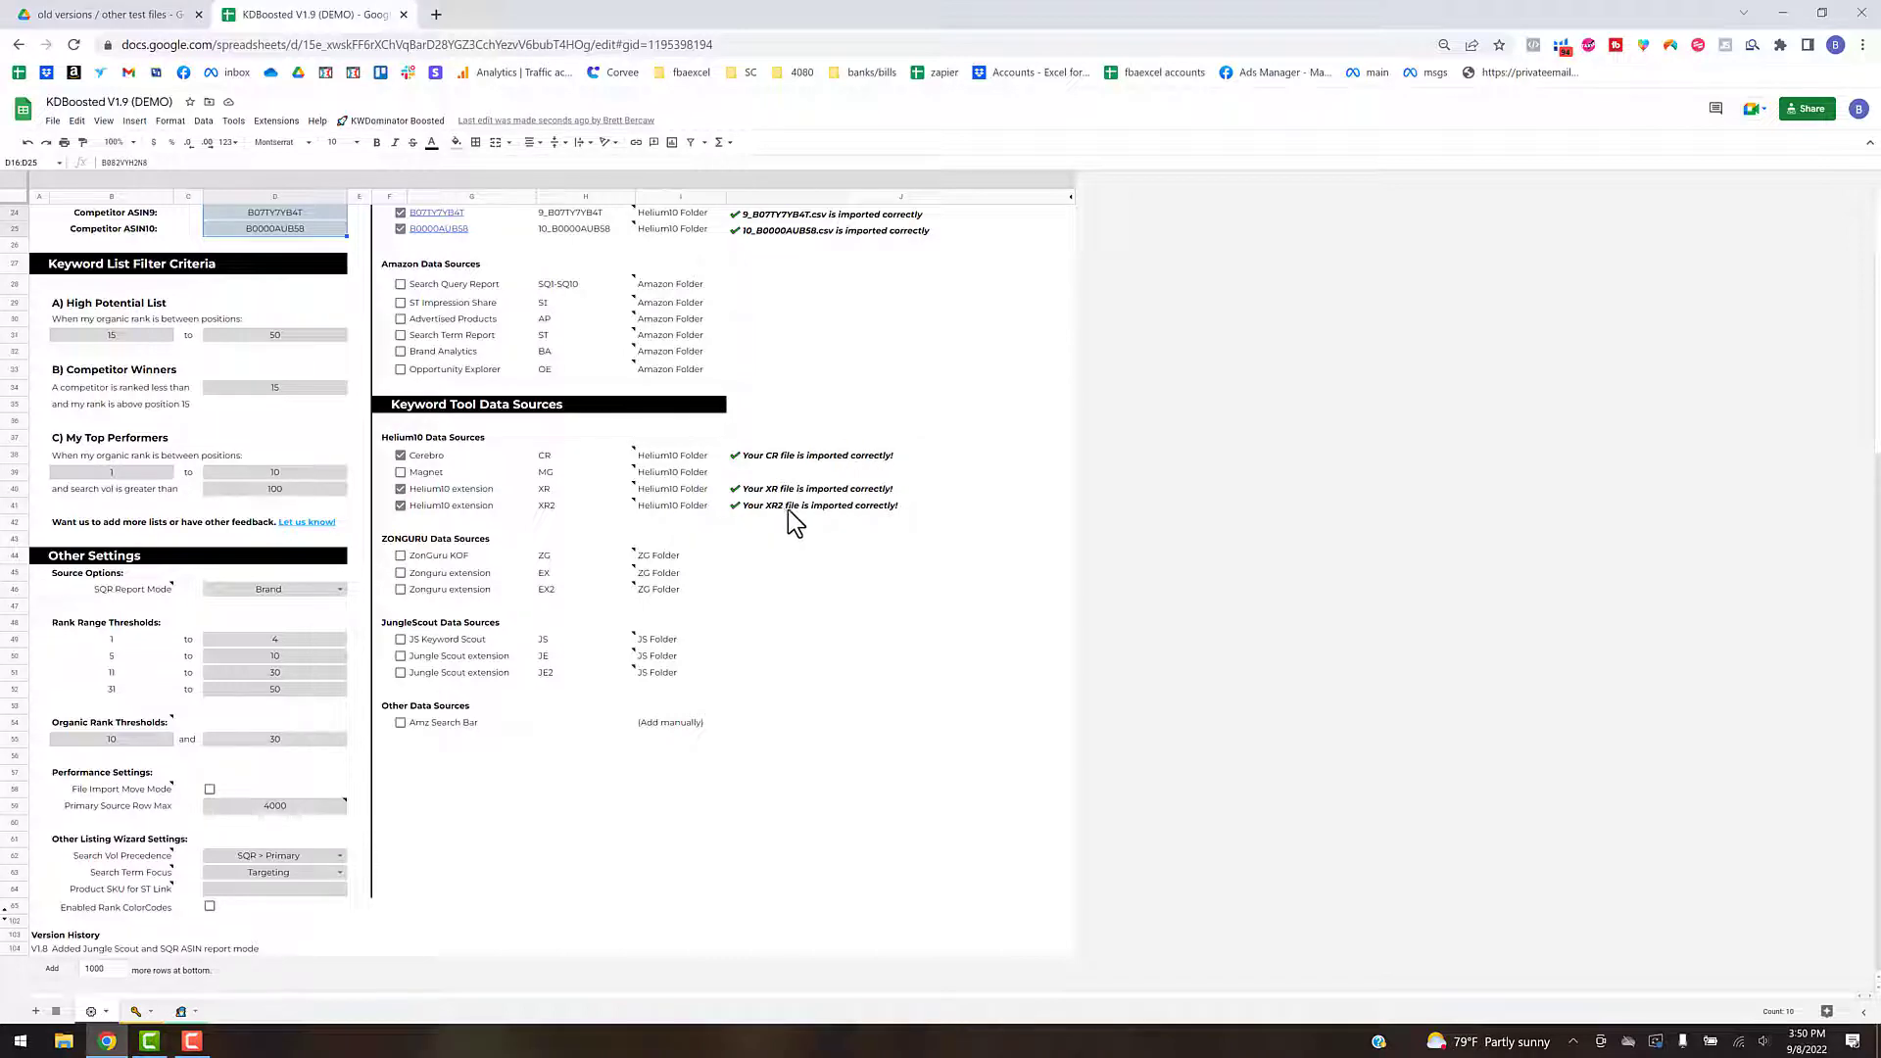
scroll(790, 507, up, 2)
scroll(790, 507, up, 3)
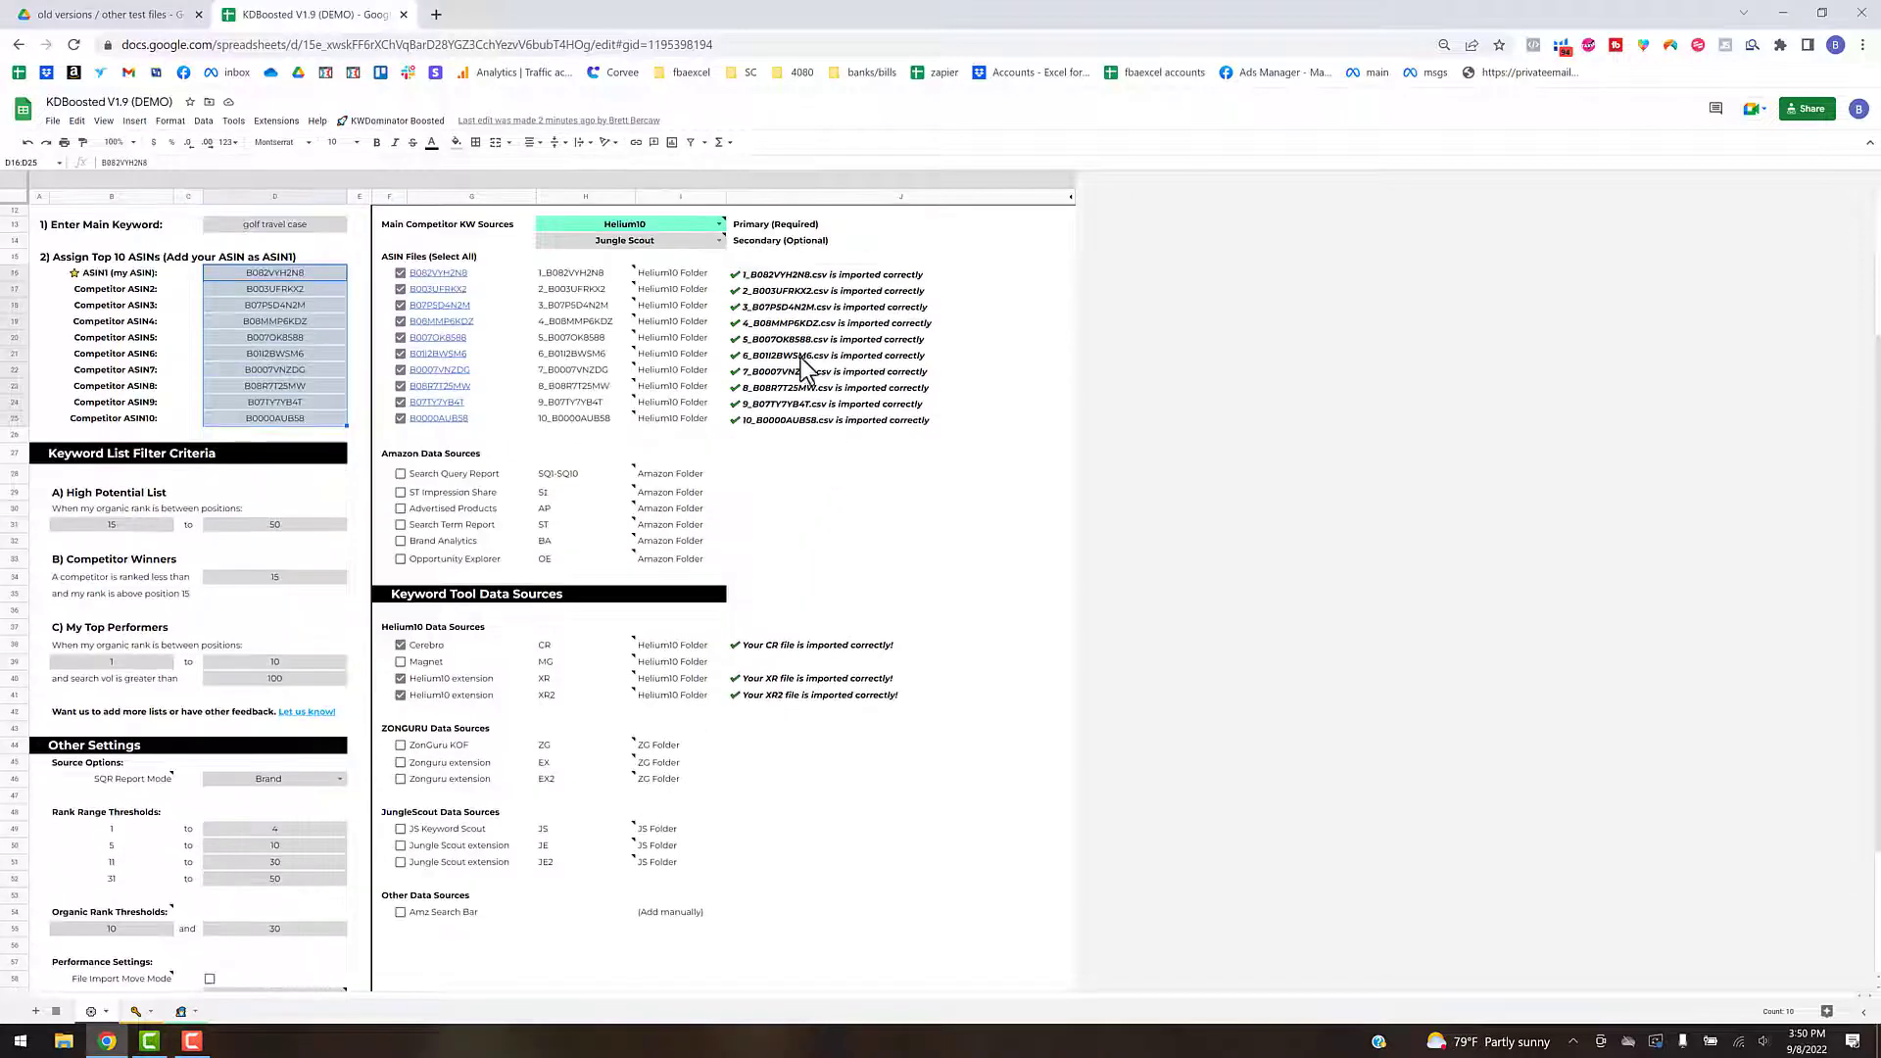
scroll(784, 431, up, 3)
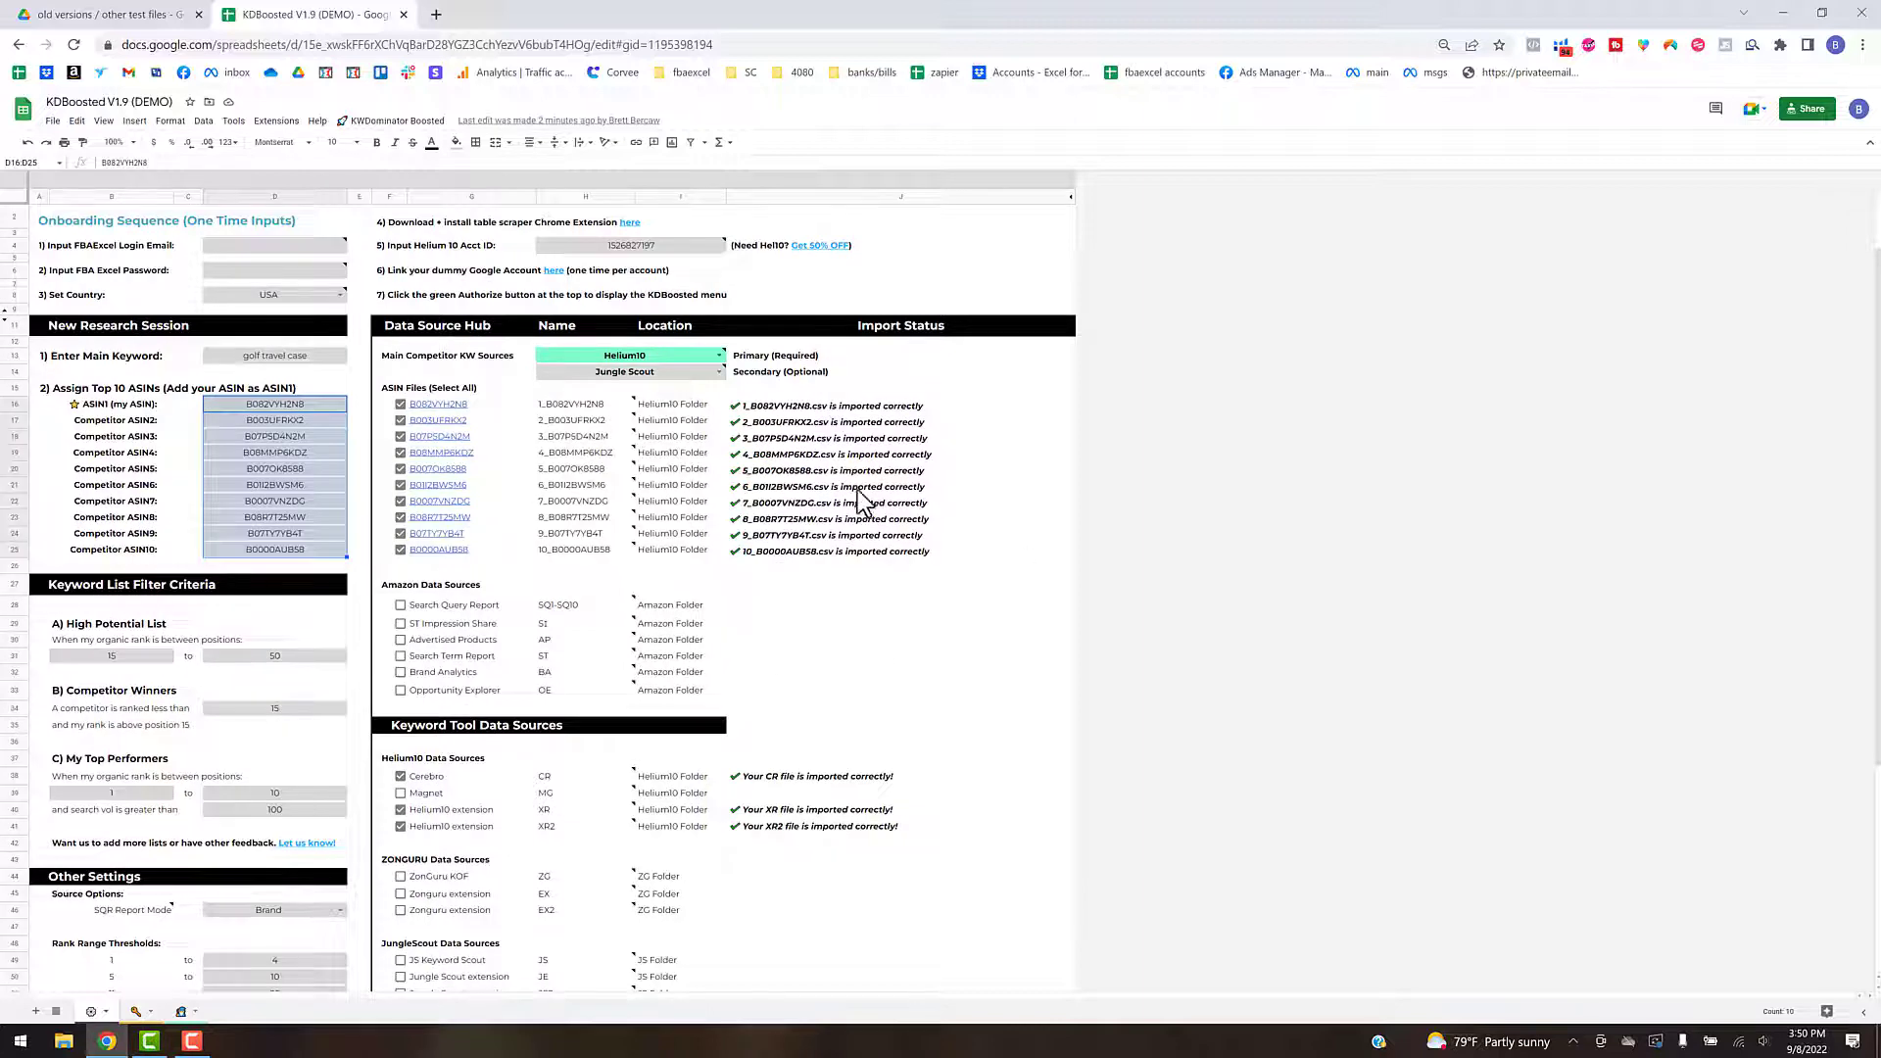
scroll(790, 519, up, 1)
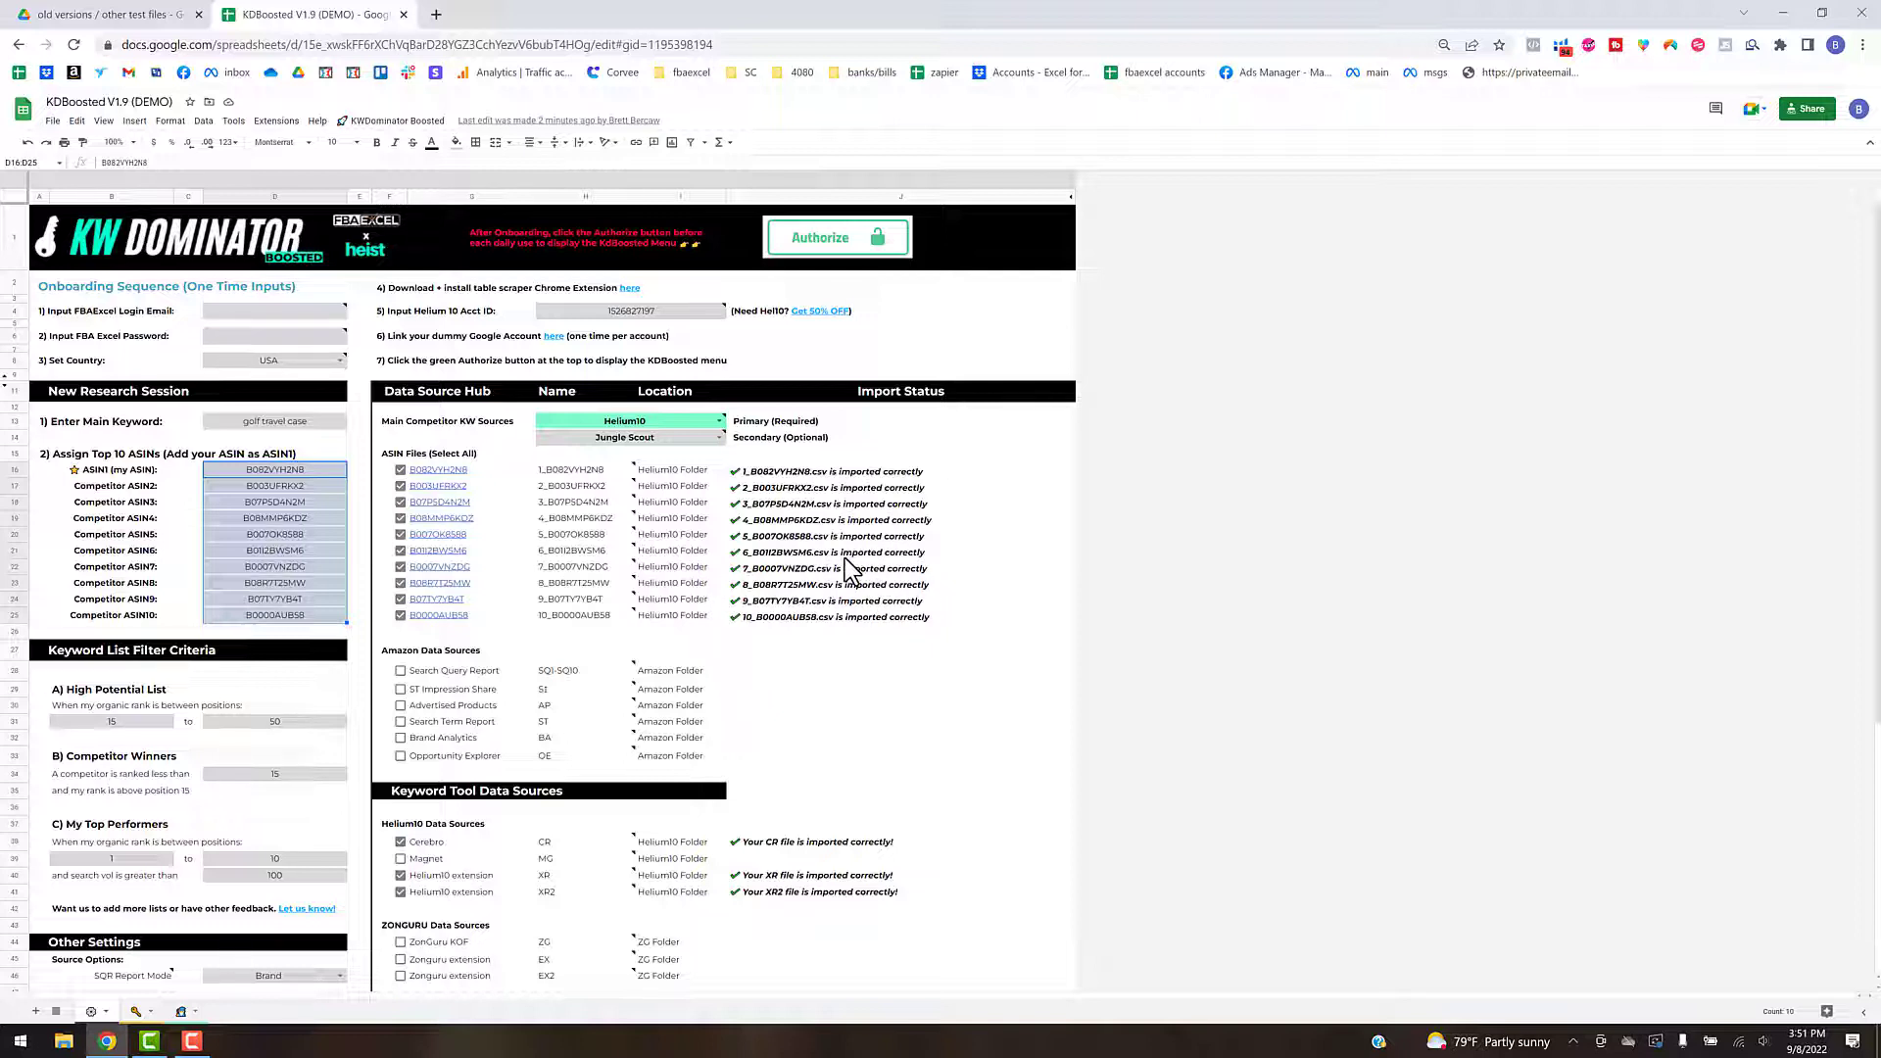
click(892, 739)
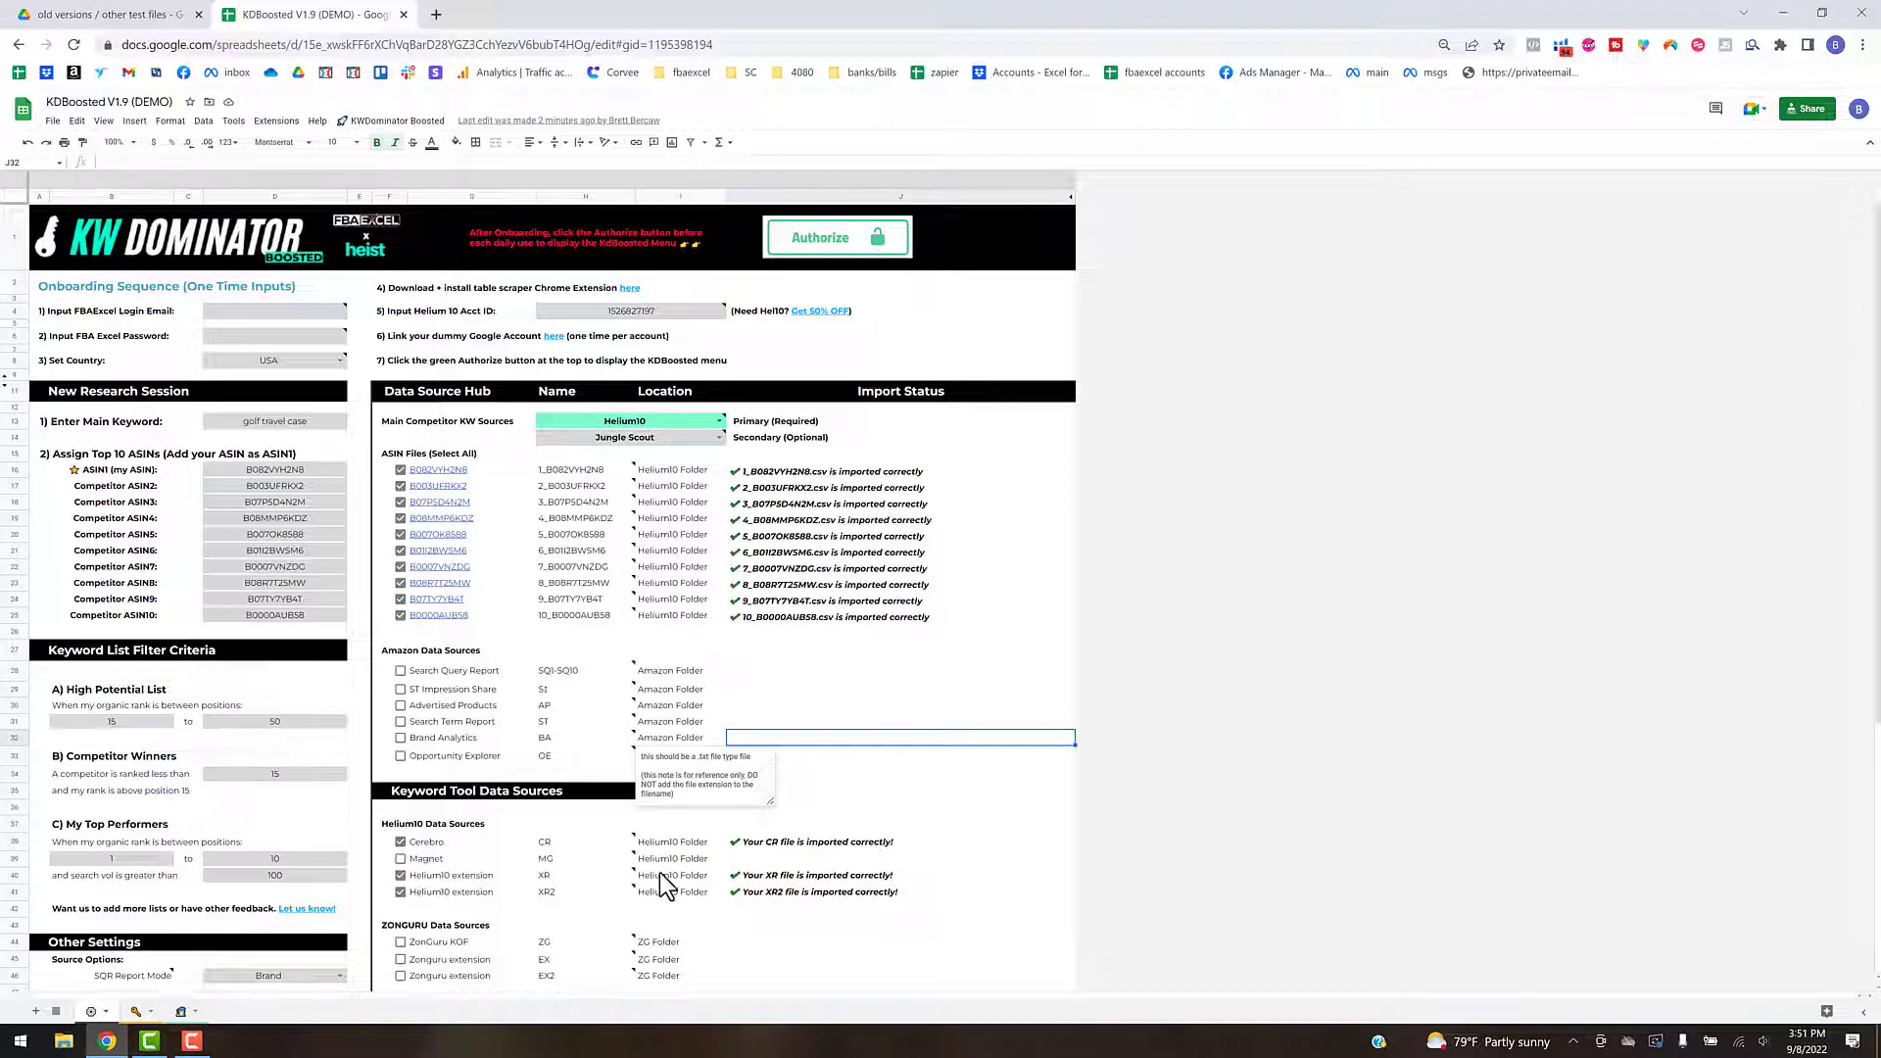
scroll(668, 817, down, 1)
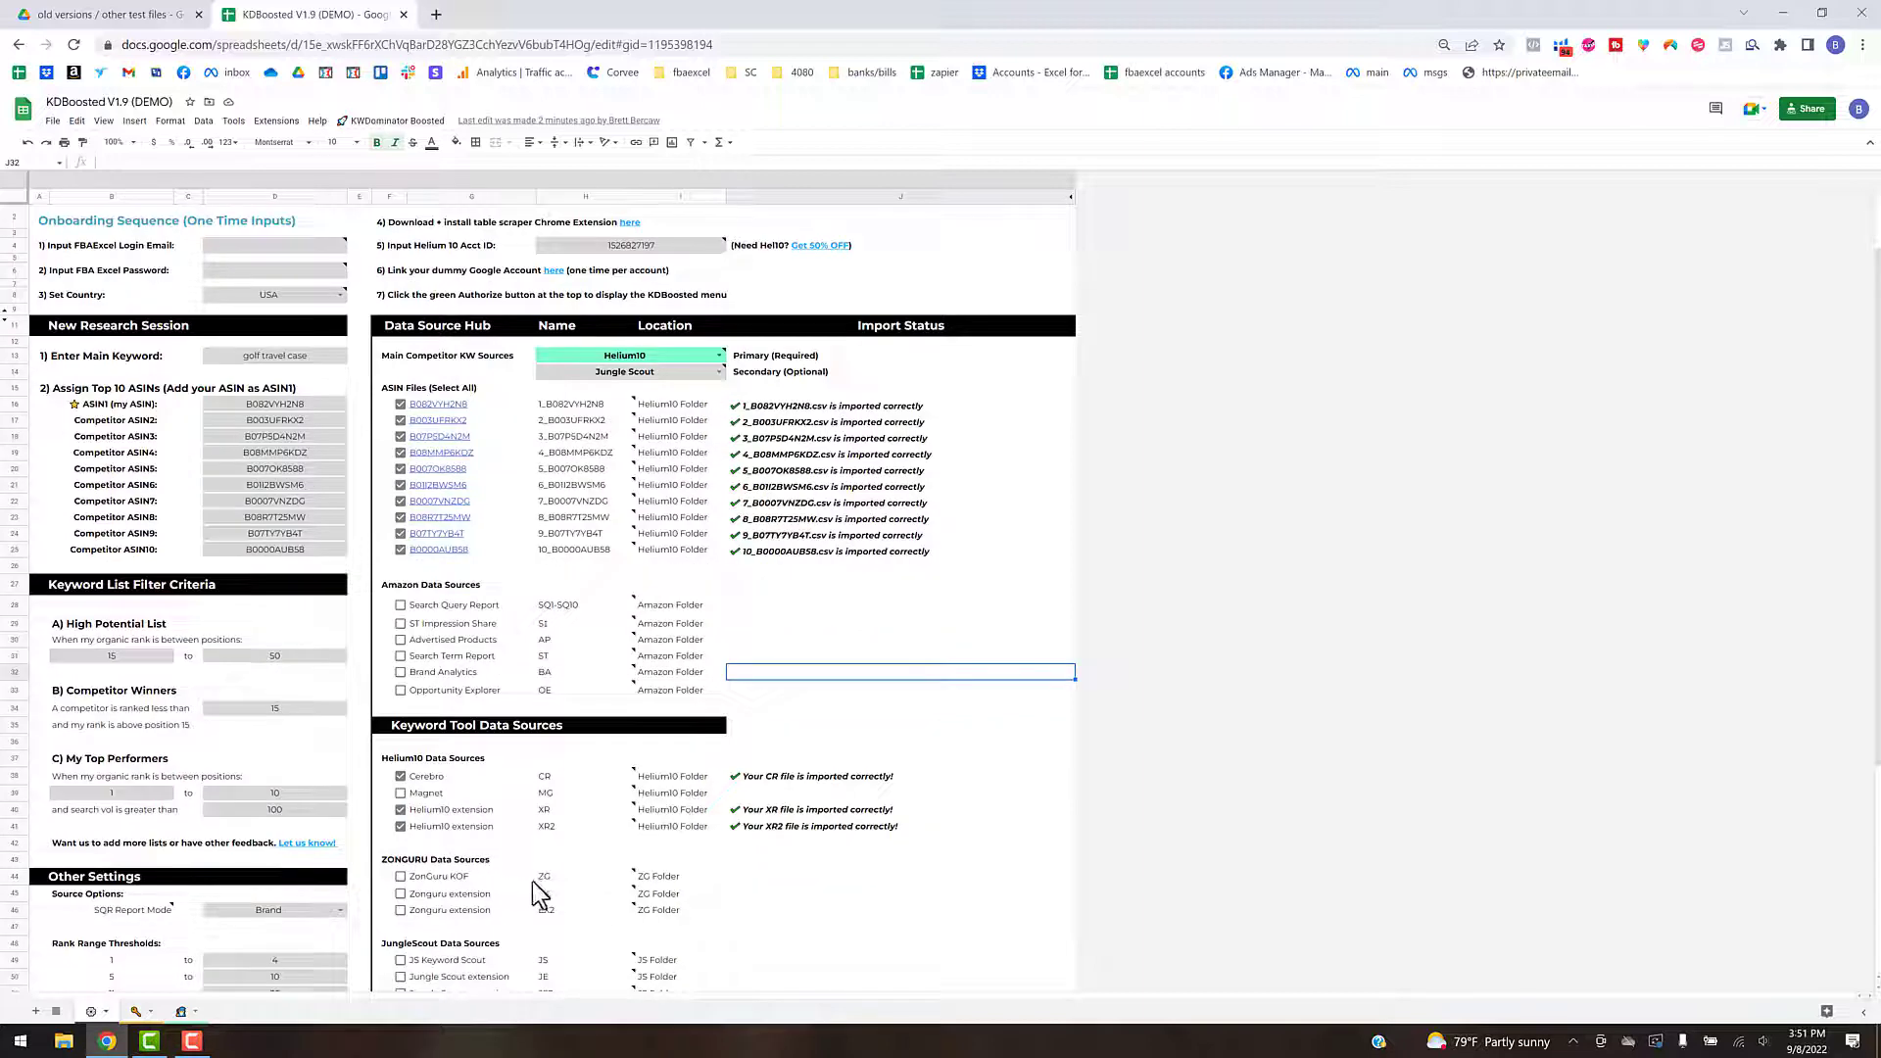